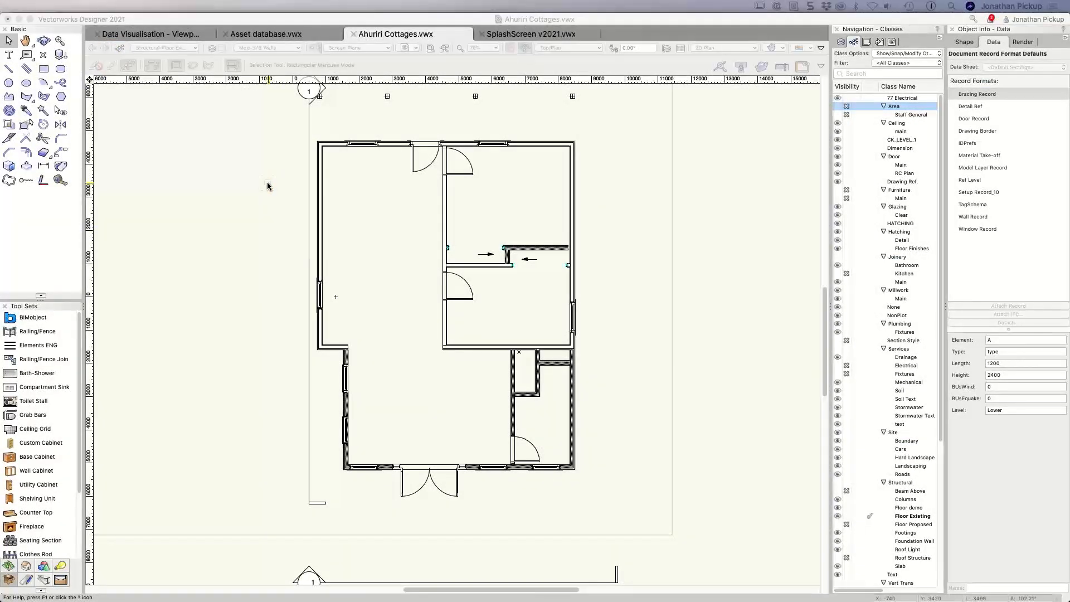
Select the long internal wall running down the middle of the floor plan and view its record data
{"action": "left_click", "coordinate": [188, 136]}
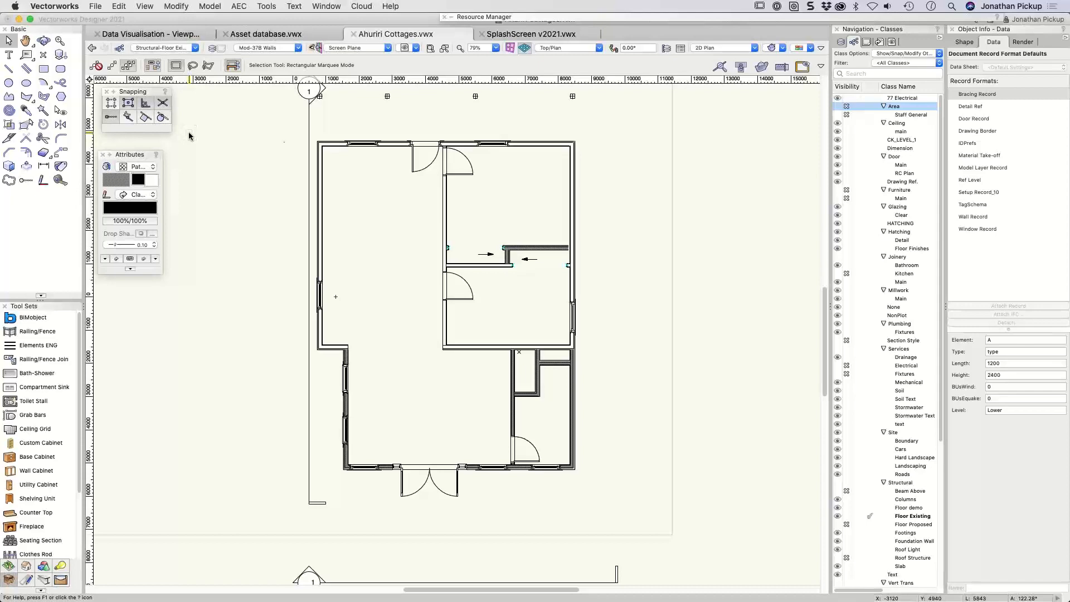
{"action": "left_click", "coordinate": [445, 211]}
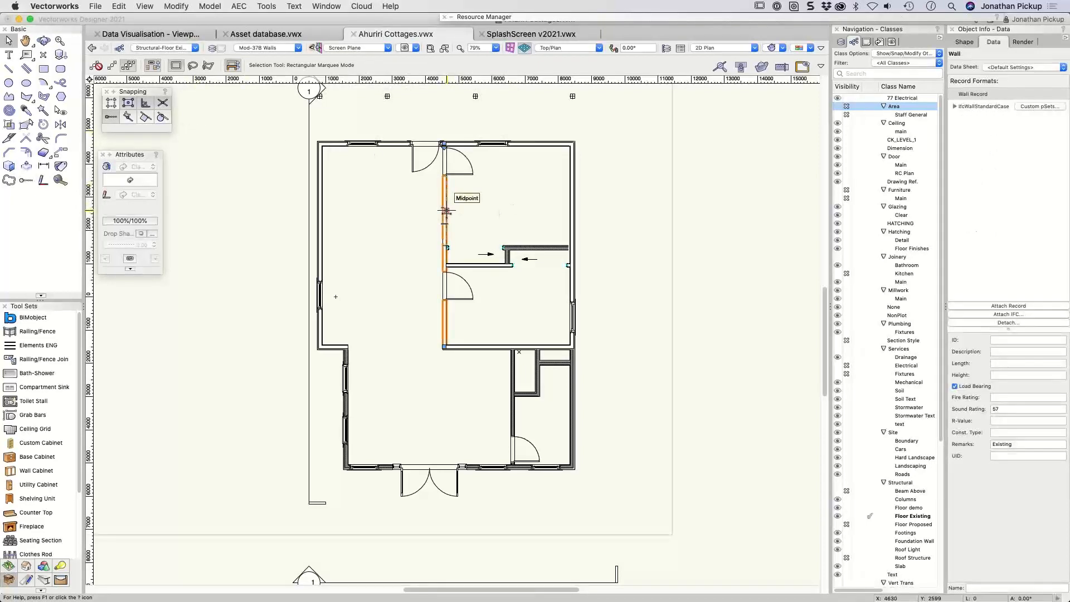
{"action": "scroll", "coordinate": [480, 196], "scroll_direction": "up", "scroll_amount": 3}
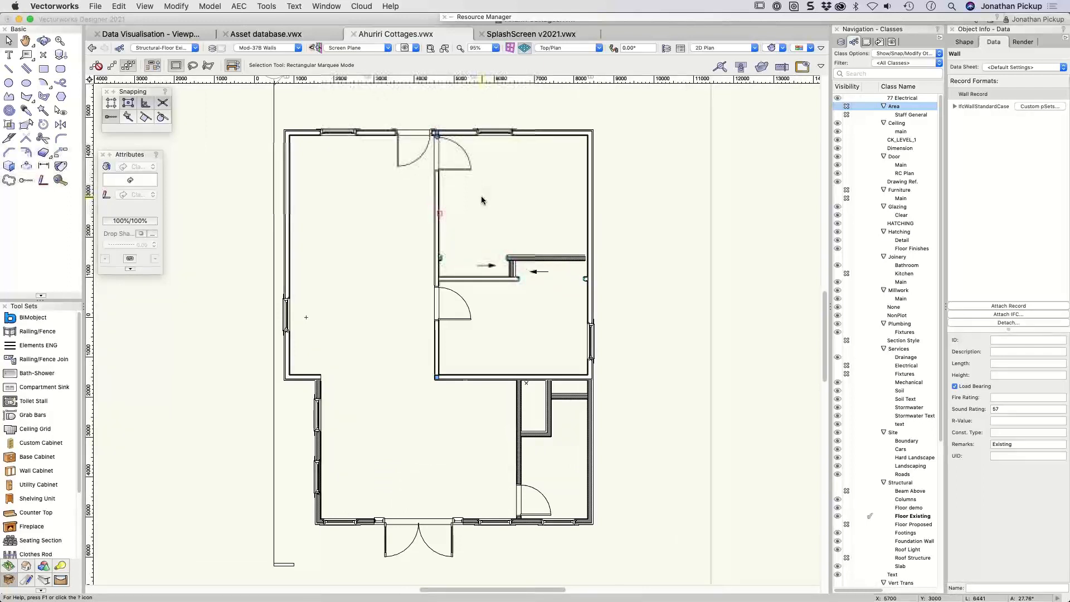
{"action": "scroll", "coordinate": [482, 200], "scroll_direction": "up", "scroll_amount": 1}
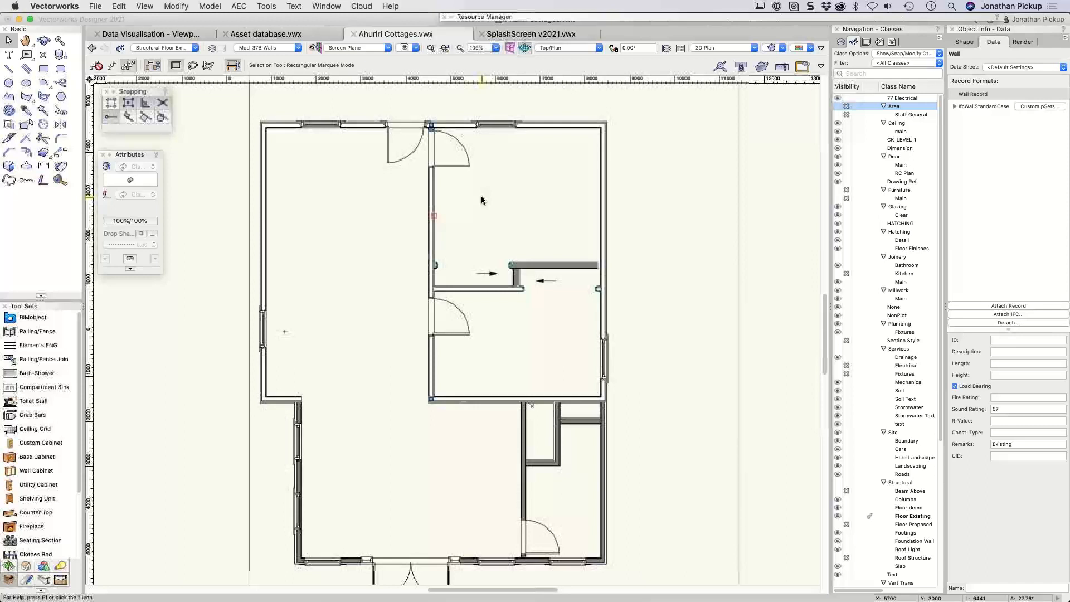
{"action": "scroll", "coordinate": [482, 200], "scroll_direction": "up", "scroll_amount": 1}
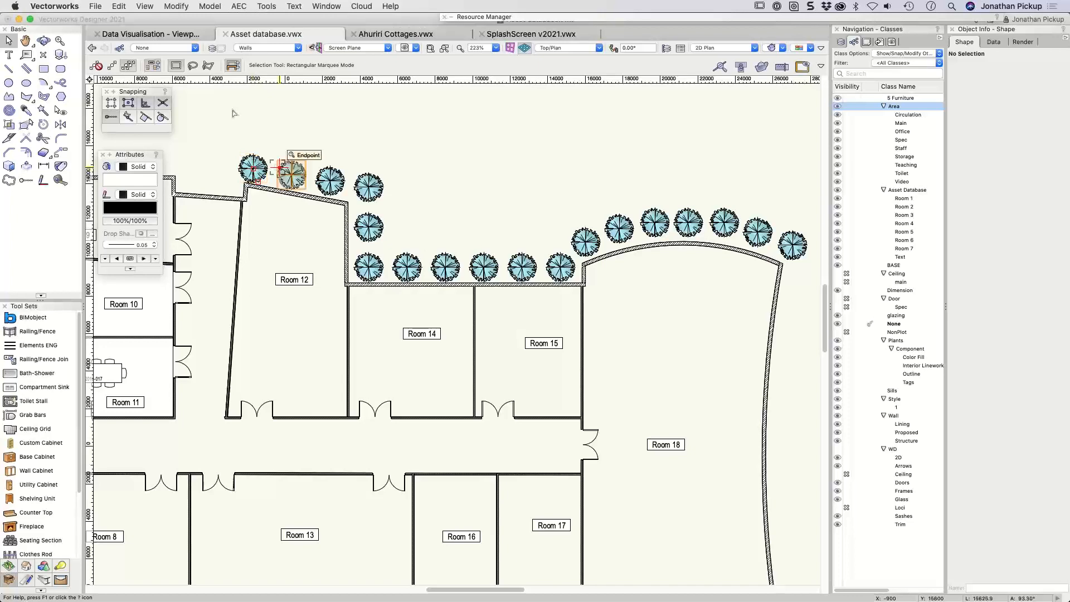
Return to the Ahuriri Cottages.vwx drawing and check the Load Bearing field in the long internal wall's Wall Record
{"action": "left_click", "coordinate": [378, 34]}
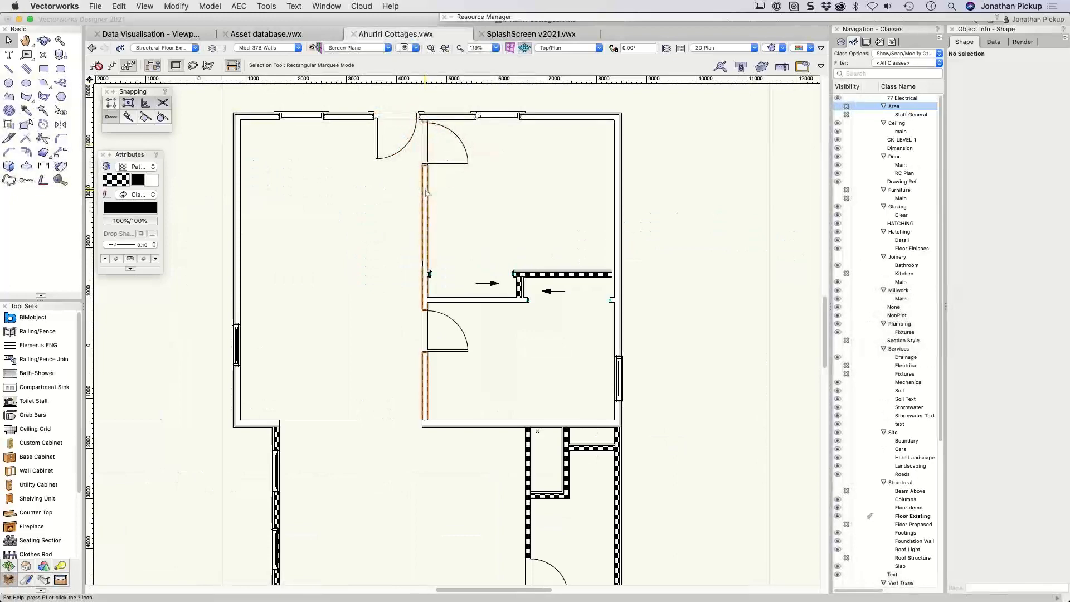
{"action": "left_click", "coordinate": [425, 190]}
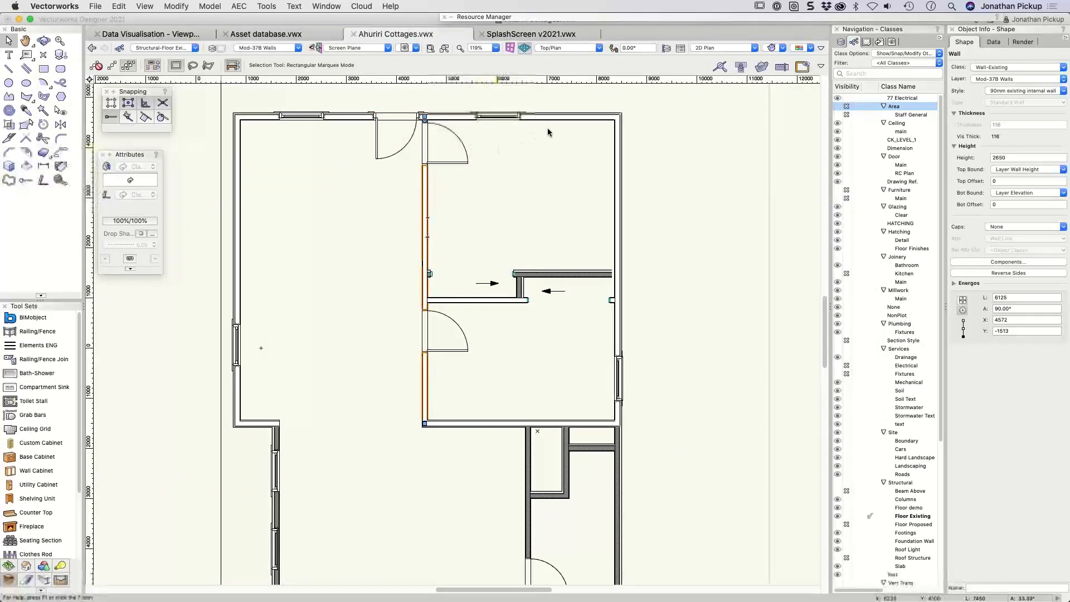
{"action": "left_click", "coordinate": [994, 42]}
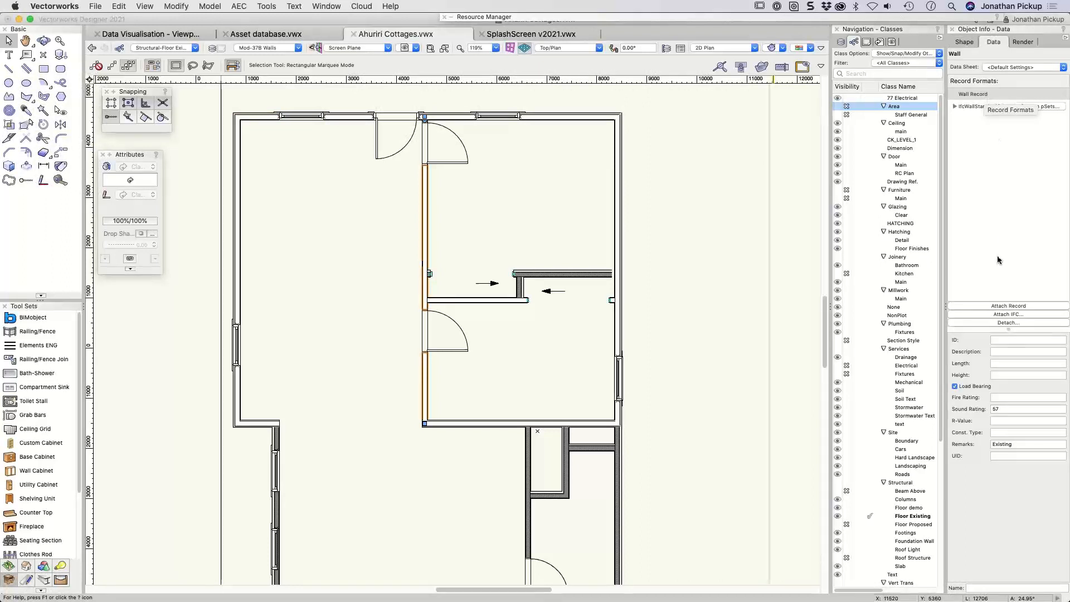
{"action": "left_click", "coordinate": [973, 390]}
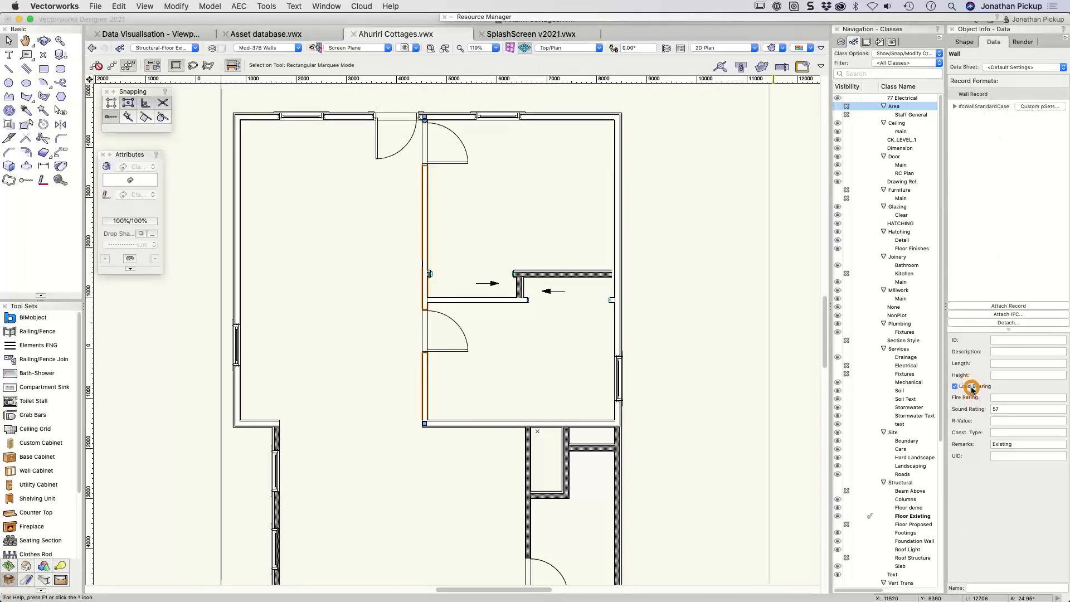
{"action": "left_click", "coordinate": [973, 391]}
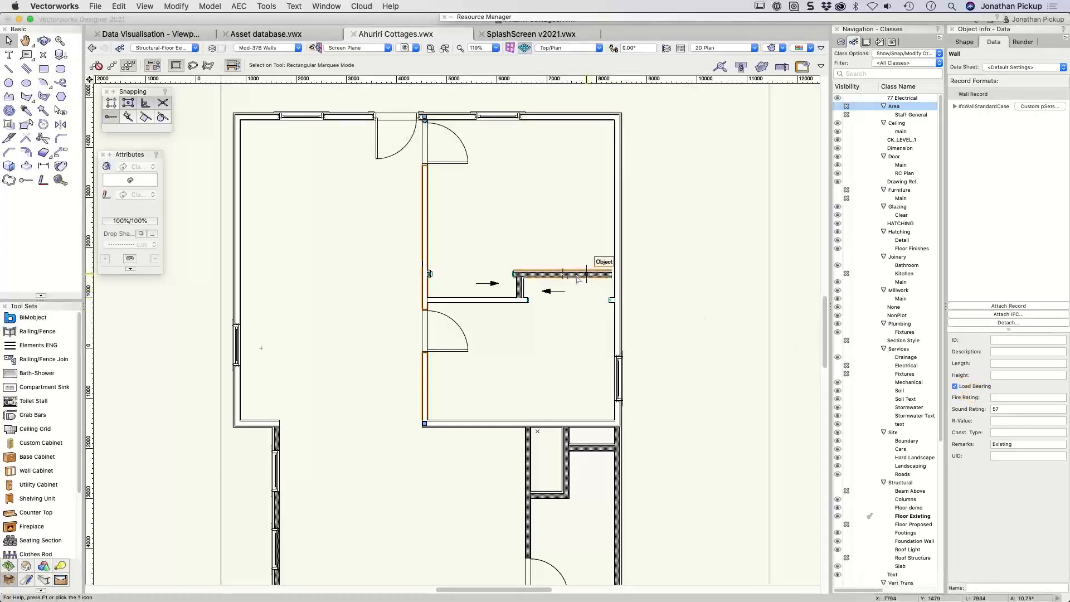
Compare the Load Bearing fields of the long internal wall and the proposed horizontal wall in the room beside it
{"action": "left_click", "coordinate": [455, 300]}
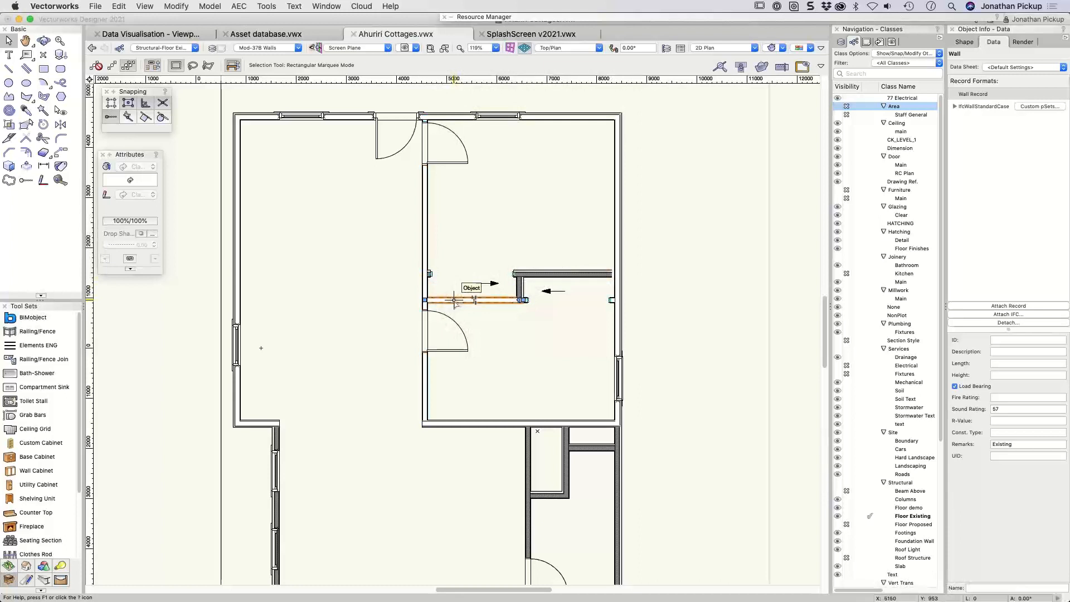
{"action": "left_click", "coordinate": [561, 276]}
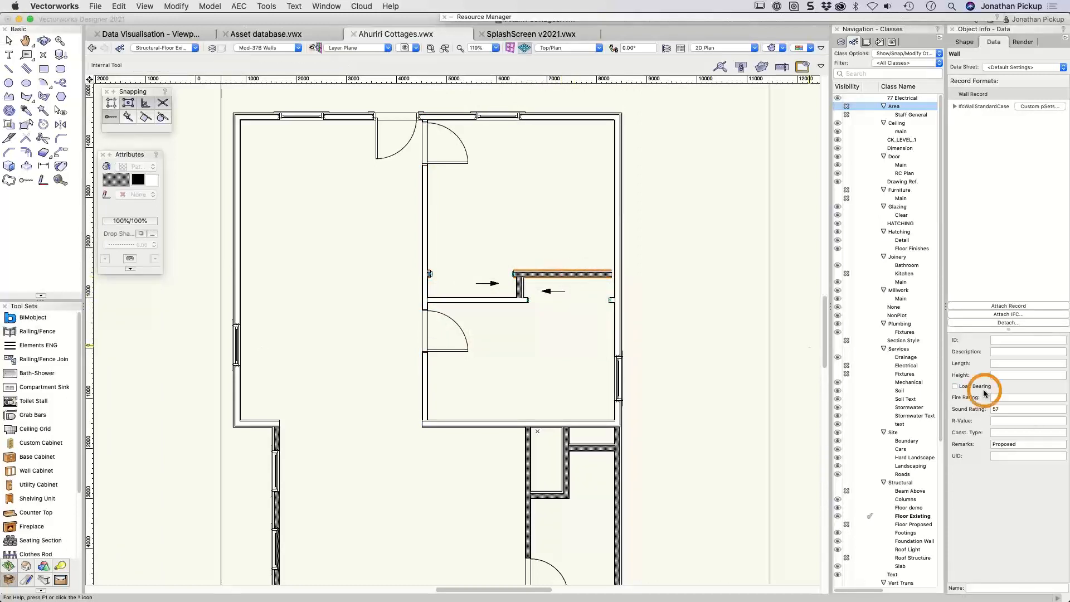
{"action": "left_click", "coordinate": [955, 386]}
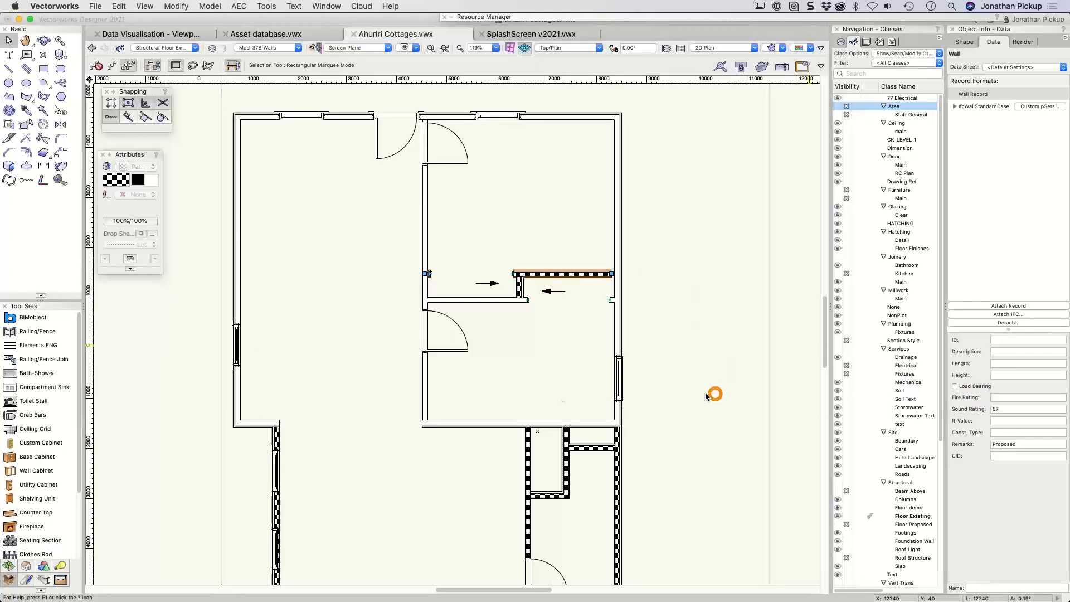
{"action": "left_click", "coordinate": [425, 389]}
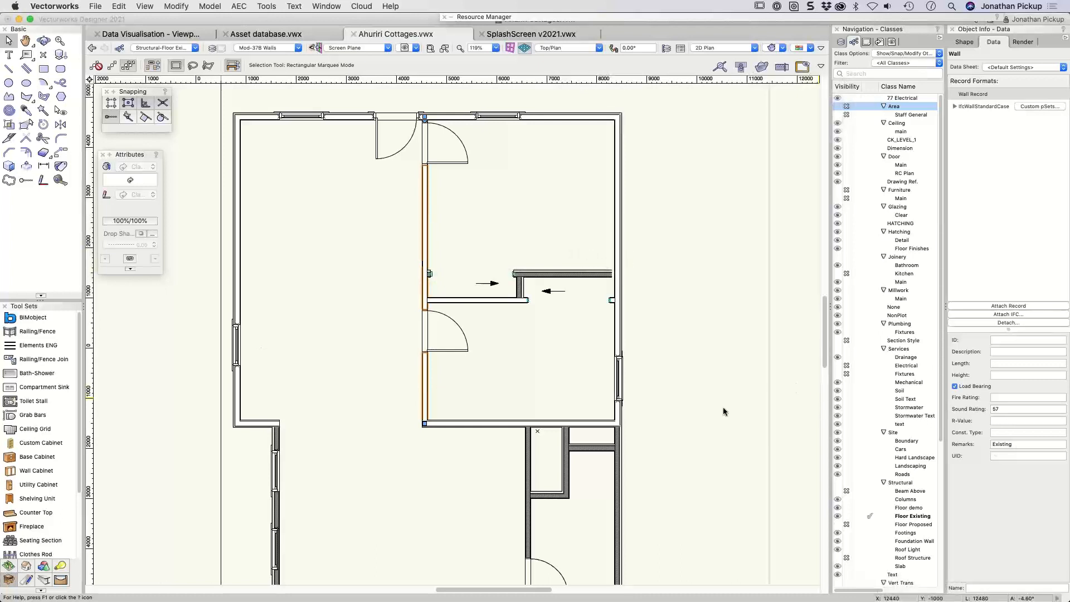
{"action": "left_click", "coordinate": [576, 273]}
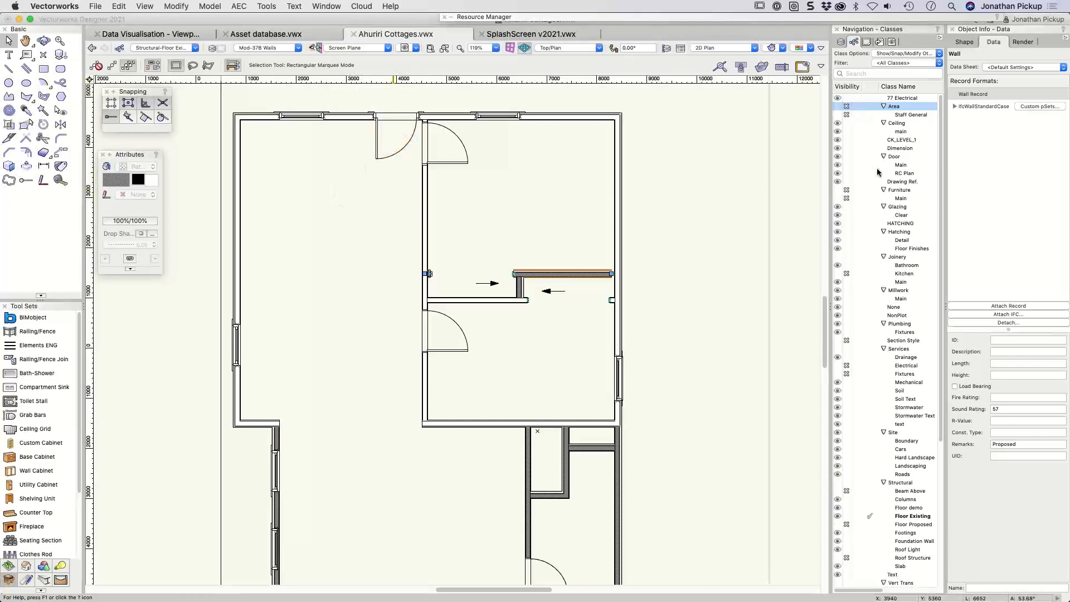
Toggle the visibility of the Demolished and Existing wall classes, leaving both classes visible
{"action": "scroll", "coordinate": [882, 119], "scroll_direction": "down", "scroll_amount": 1}
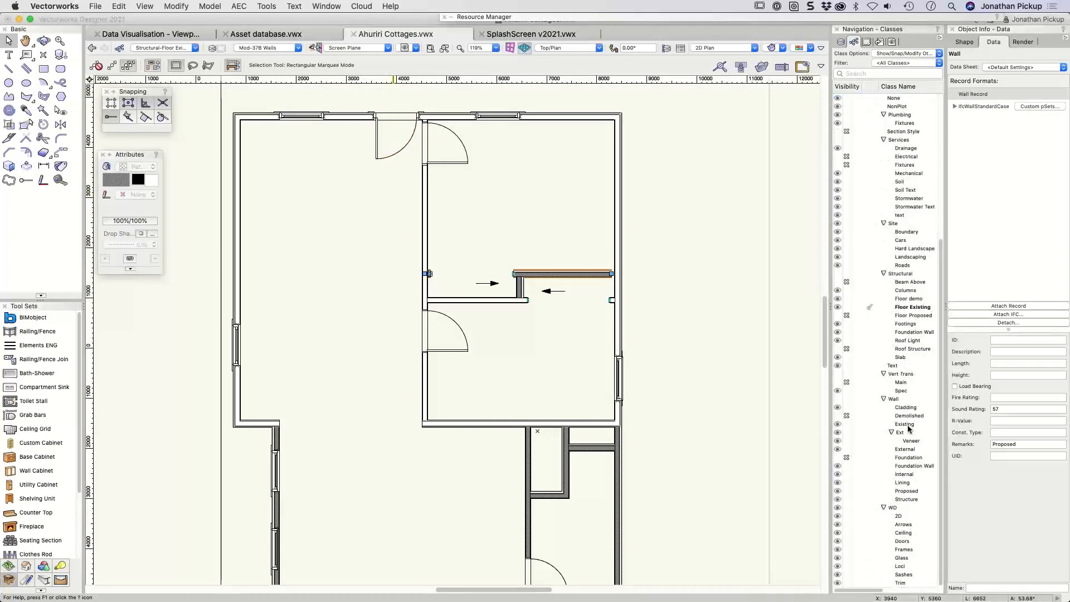
{"action": "left_click", "coordinate": [838, 416]}
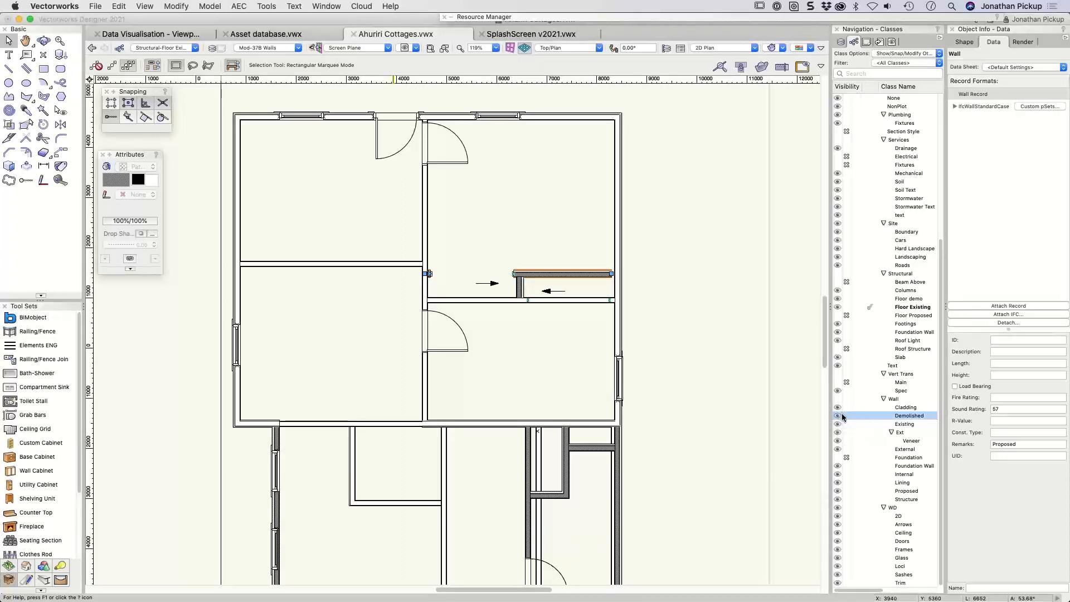
{"action": "left_click", "coordinate": [846, 416]}
{"action": "left_click", "coordinate": [846, 424]}
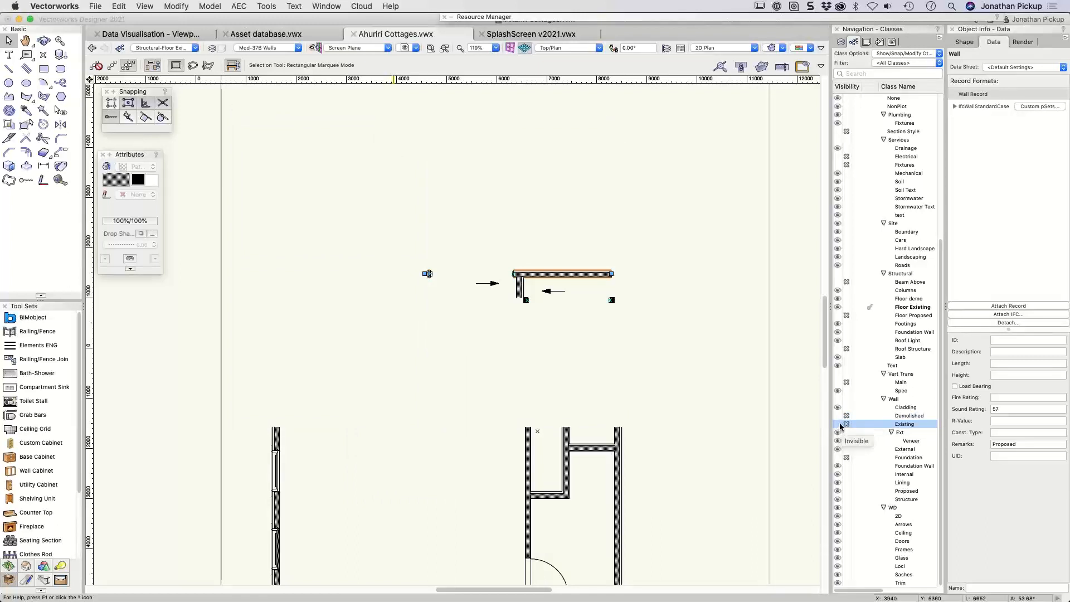
{"action": "left_click", "coordinate": [839, 424]}
{"action": "left_click", "coordinate": [839, 415]}
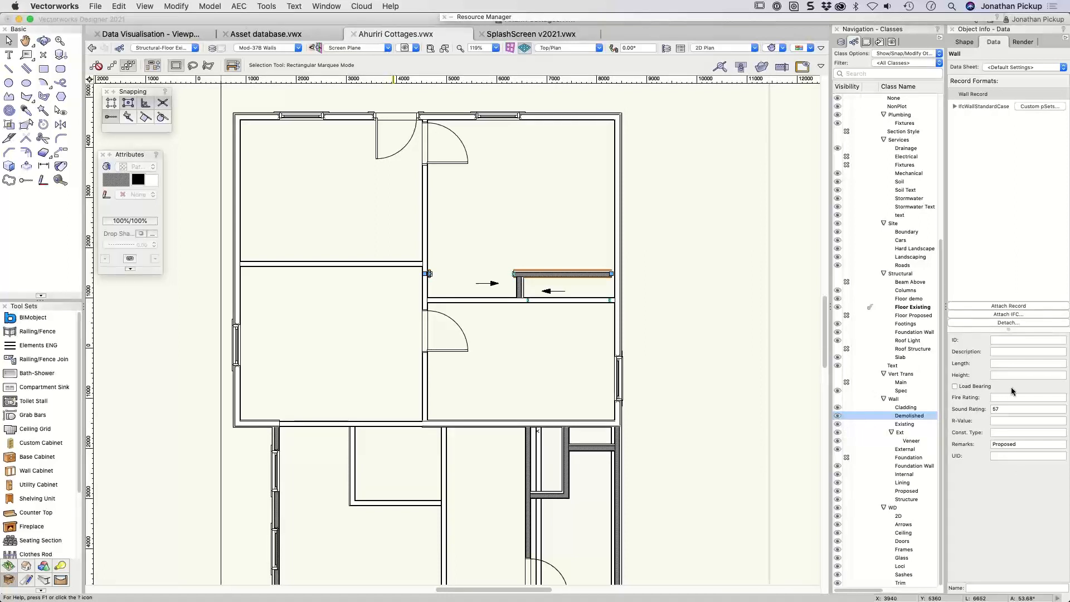
Delete the "Walls - Load bearing" data visualization from the current document
{"action": "left_click", "coordinate": [810, 49]}
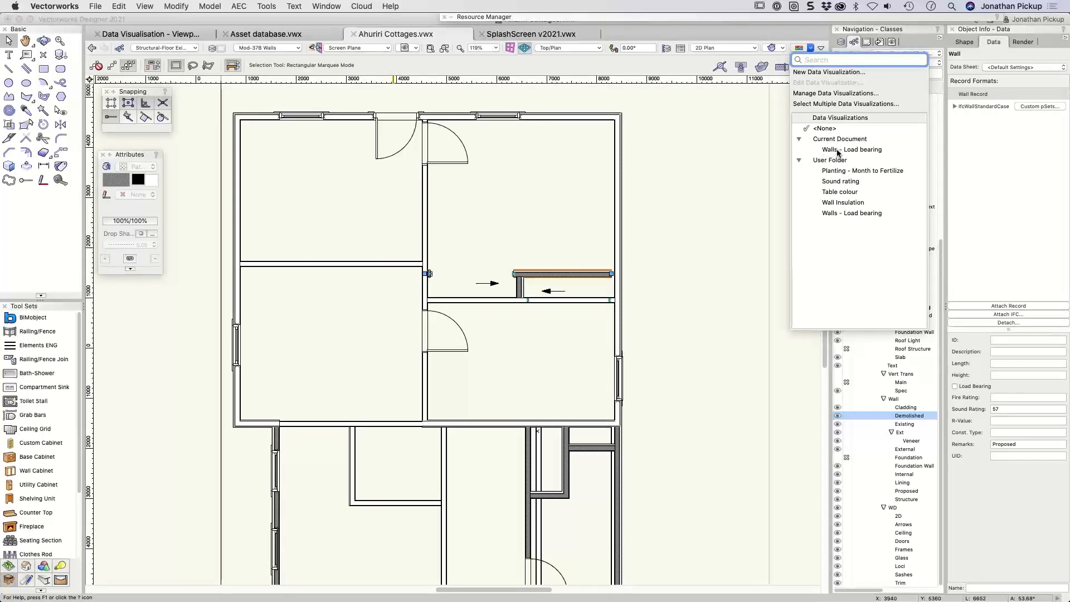
{"action": "left_click", "coordinate": [823, 96]}
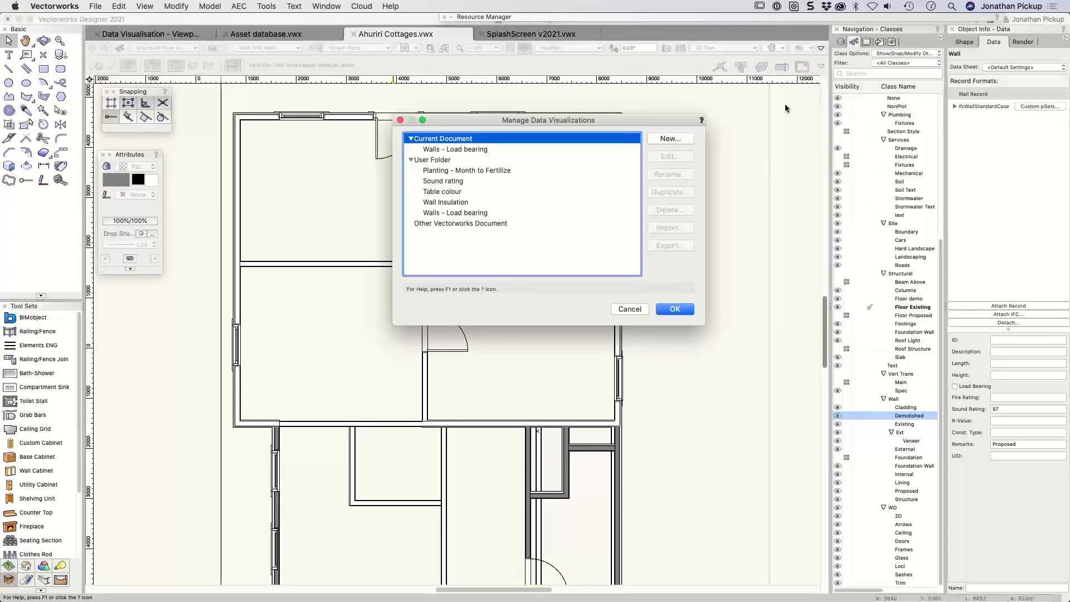
{"action": "left_click", "coordinate": [553, 148]}
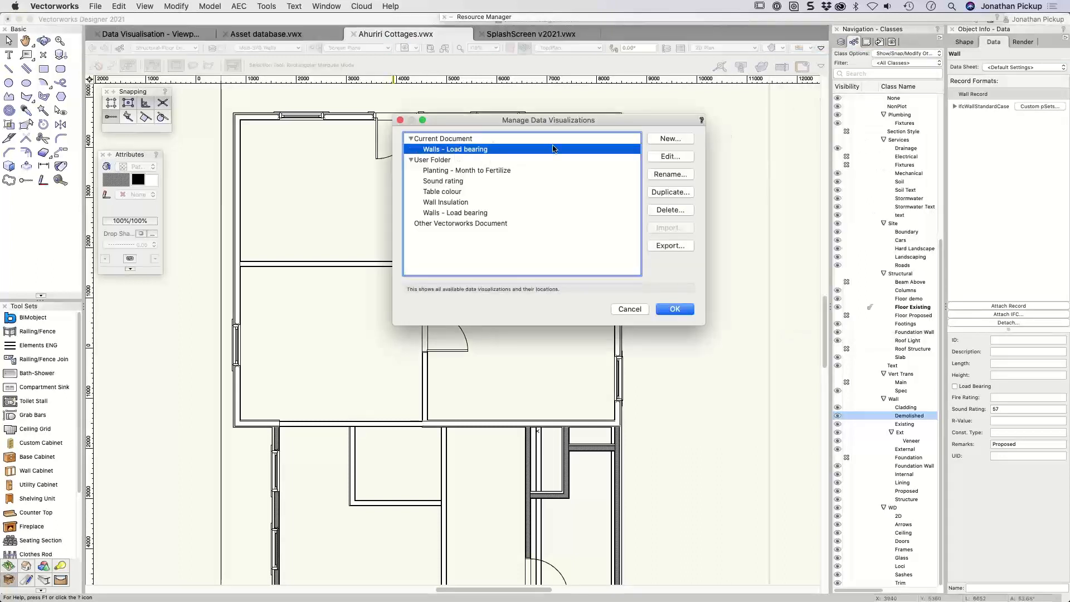
{"action": "left_click", "coordinate": [671, 211]}
{"action": "left_click", "coordinate": [640, 216]}
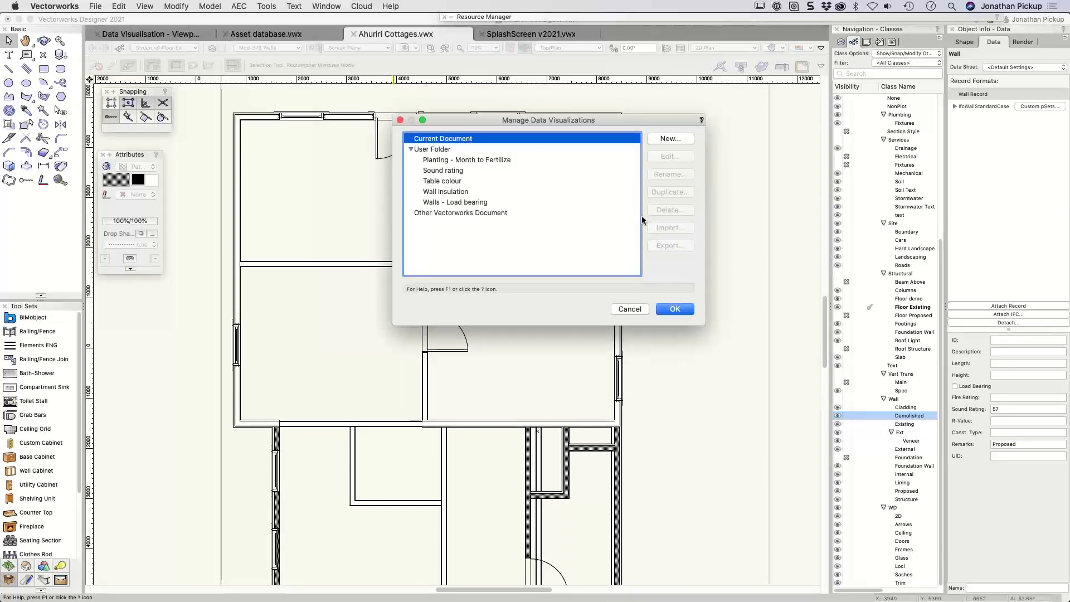
{"action": "left_click", "coordinate": [438, 162]}
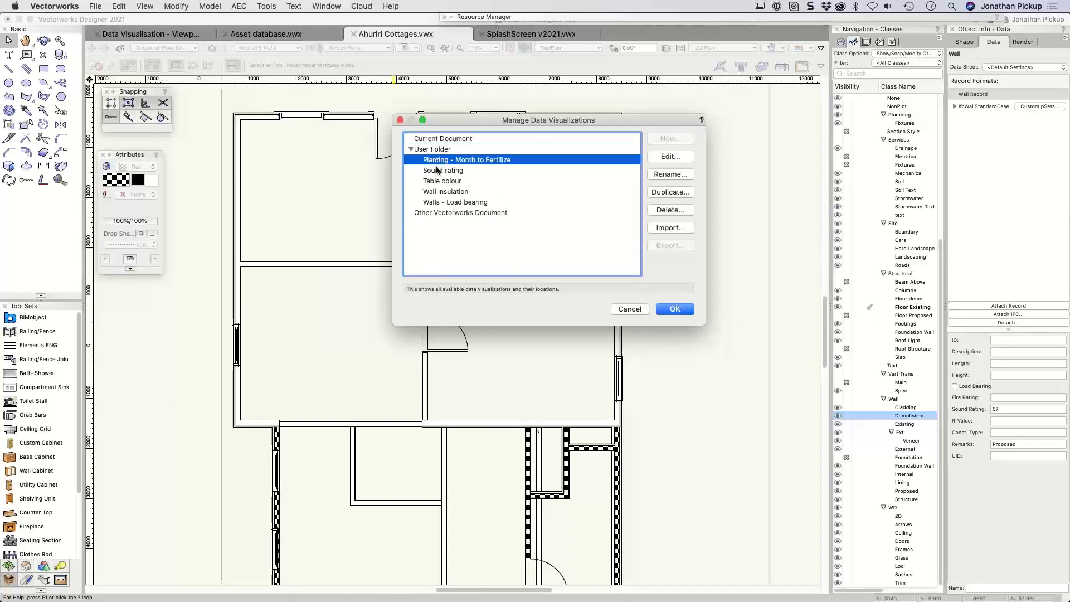
{"action": "left_click", "coordinate": [438, 171]}
{"action": "left_click", "coordinate": [436, 181]}
{"action": "left_click", "coordinate": [434, 191]}
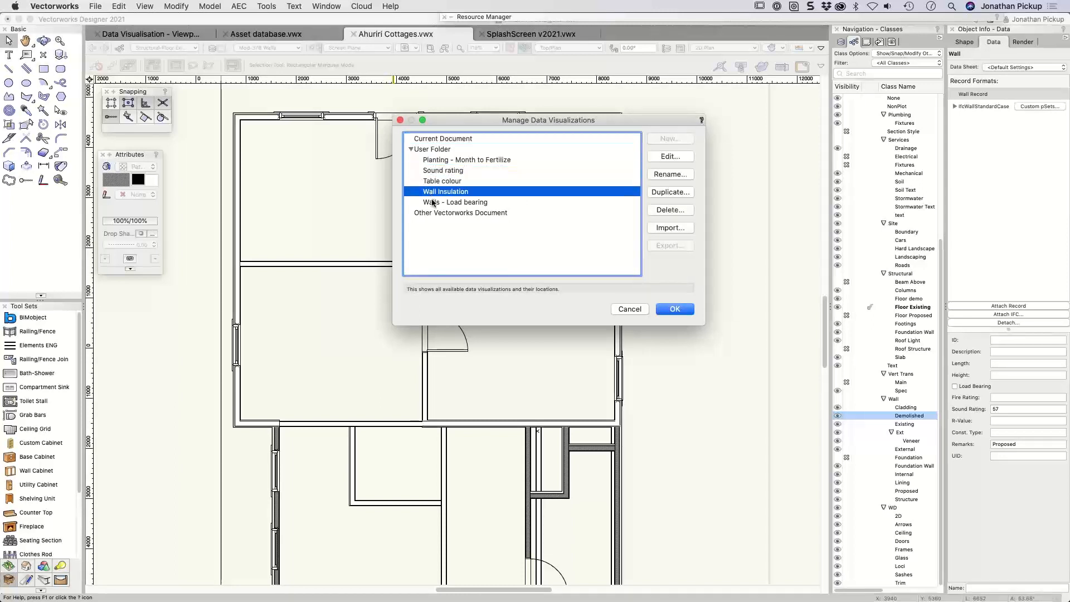
{"action": "left_click", "coordinate": [432, 205]}
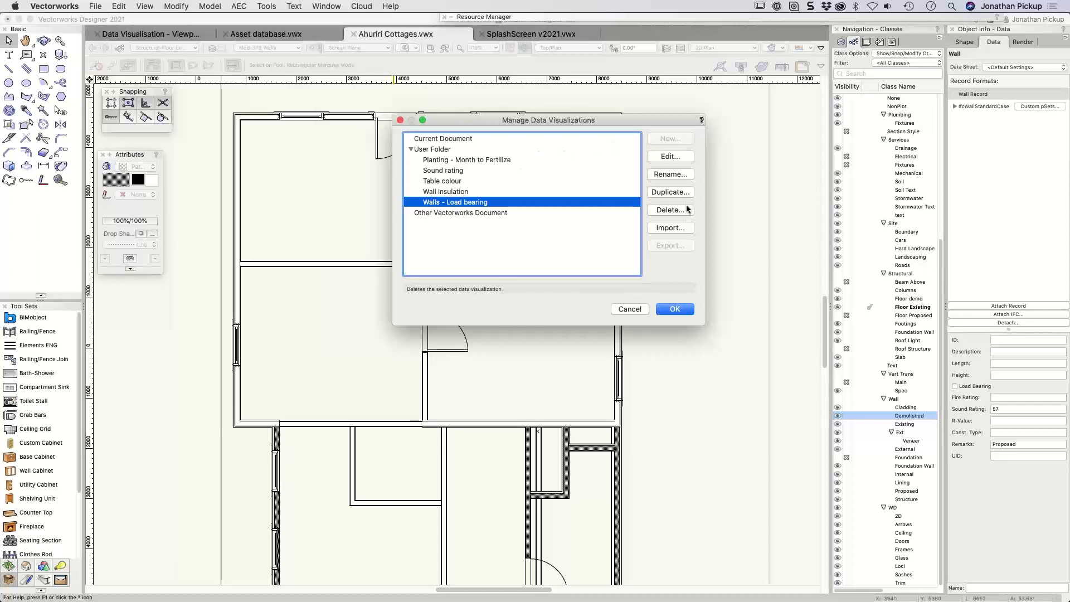
Create a new data visualization in the current document and name it "Load Bearing Wall"
{"action": "left_click", "coordinate": [452, 138]}
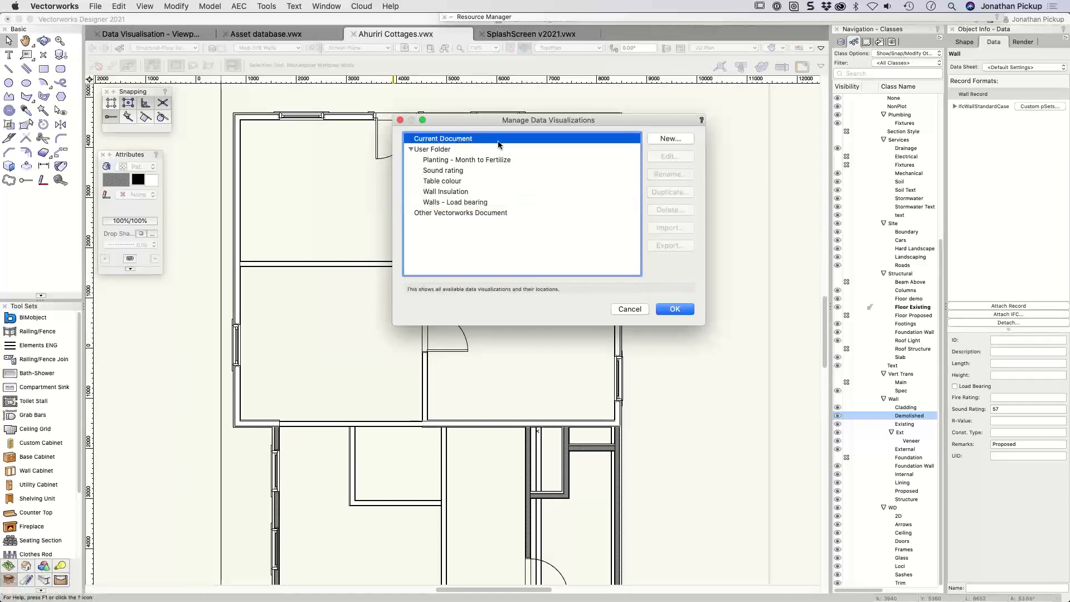
{"action": "left_click", "coordinate": [674, 139]}
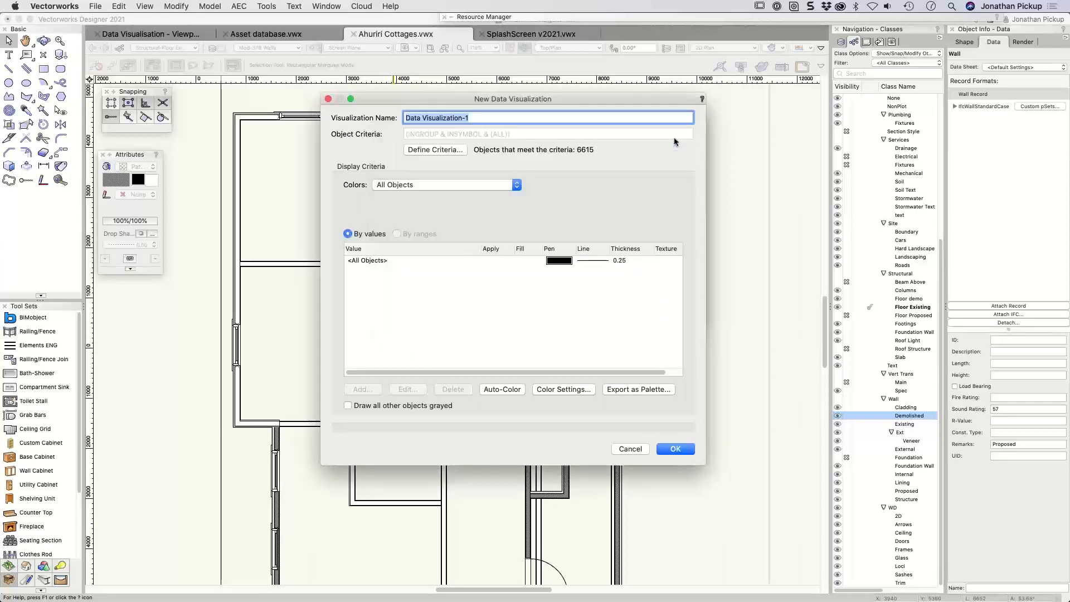
{"action": "type", "text": "Laod"}
{"action": "key", "text": "BackSpace"}
{"action": "key", "text": "BackSpace"}
{"action": "key", "text": "BackSpace"}
{"action": "type", "text": "oa"}
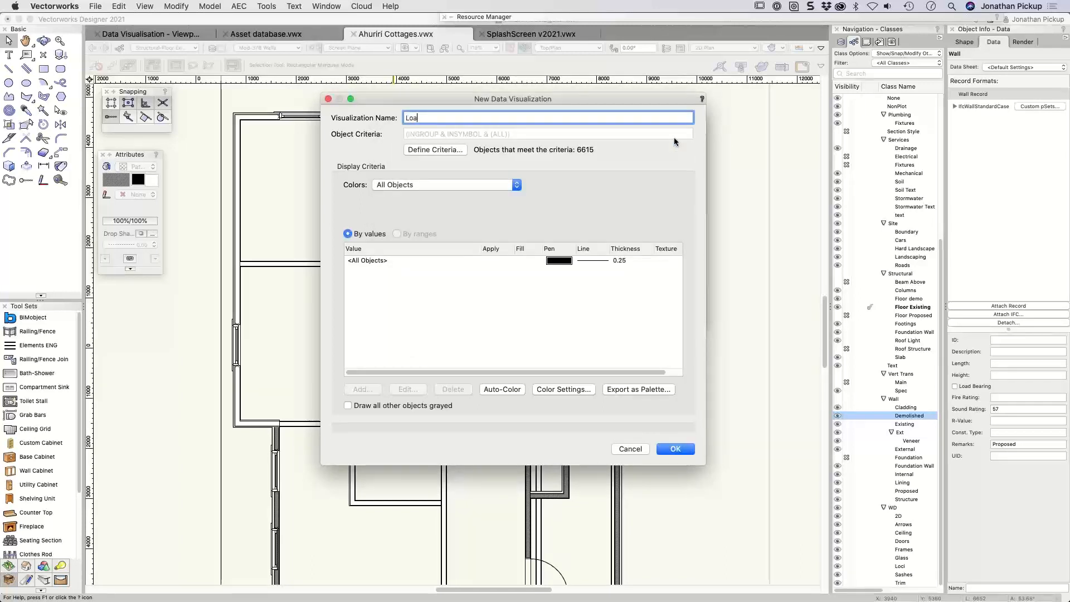
{"action": "type", "text": "d Bearin"}
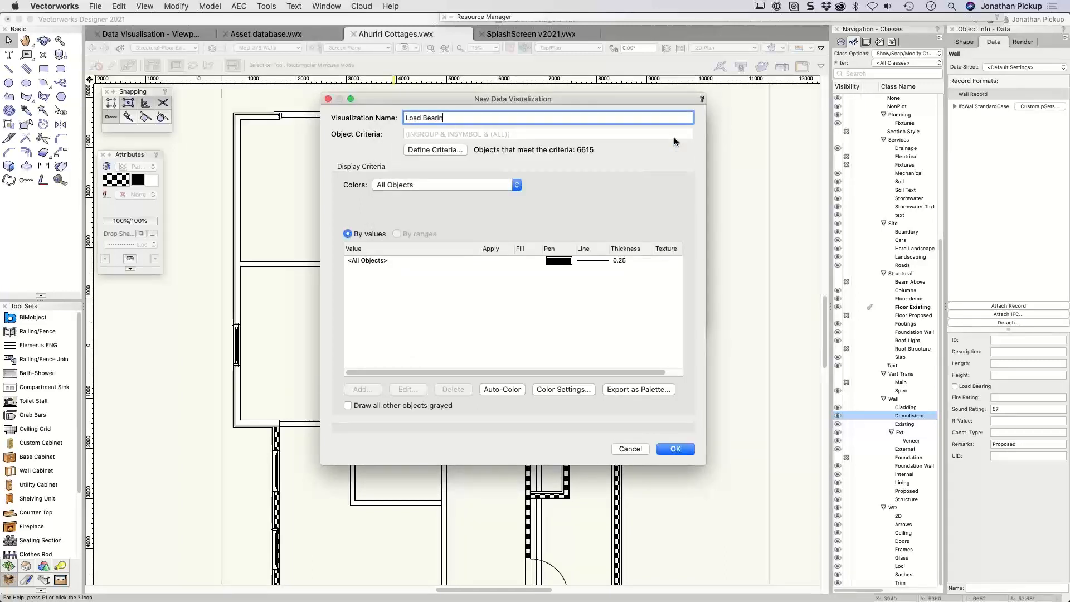
{"action": "type", "text": "g Wall"}
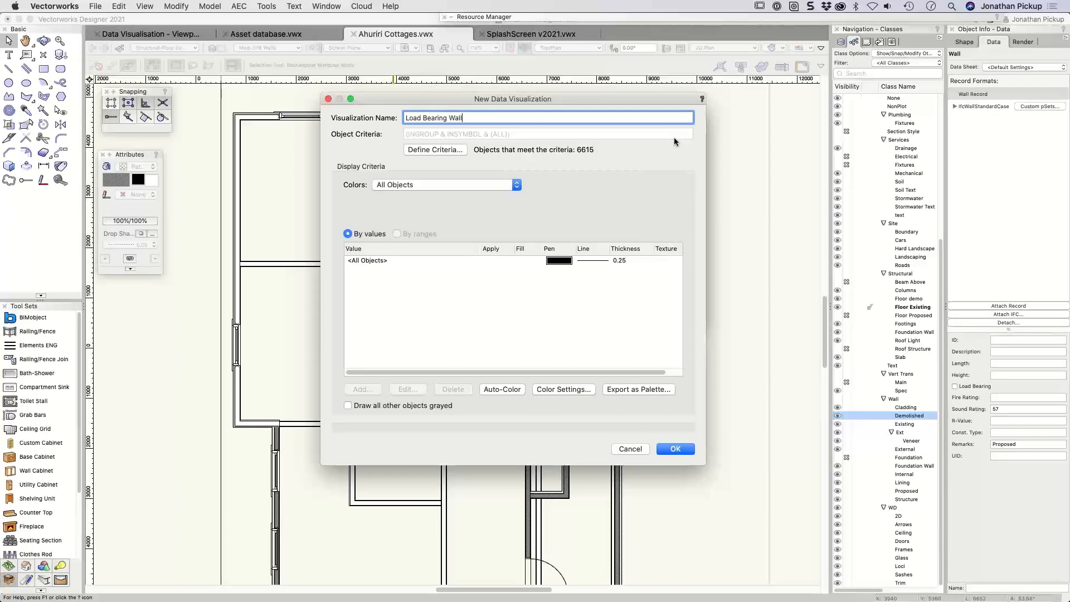
Define the visualization's object criteria as Type is Wall
{"action": "left_click", "coordinate": [427, 150]}
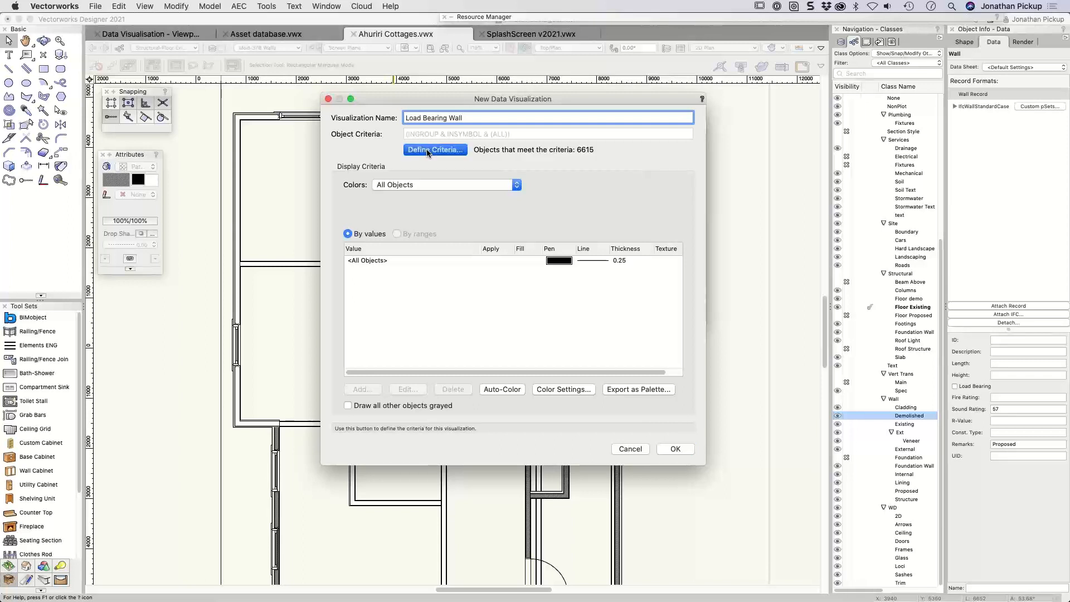
{"action": "left_click", "coordinate": [434, 179]}
{"action": "mouse_move", "coordinate": [426, 4]}
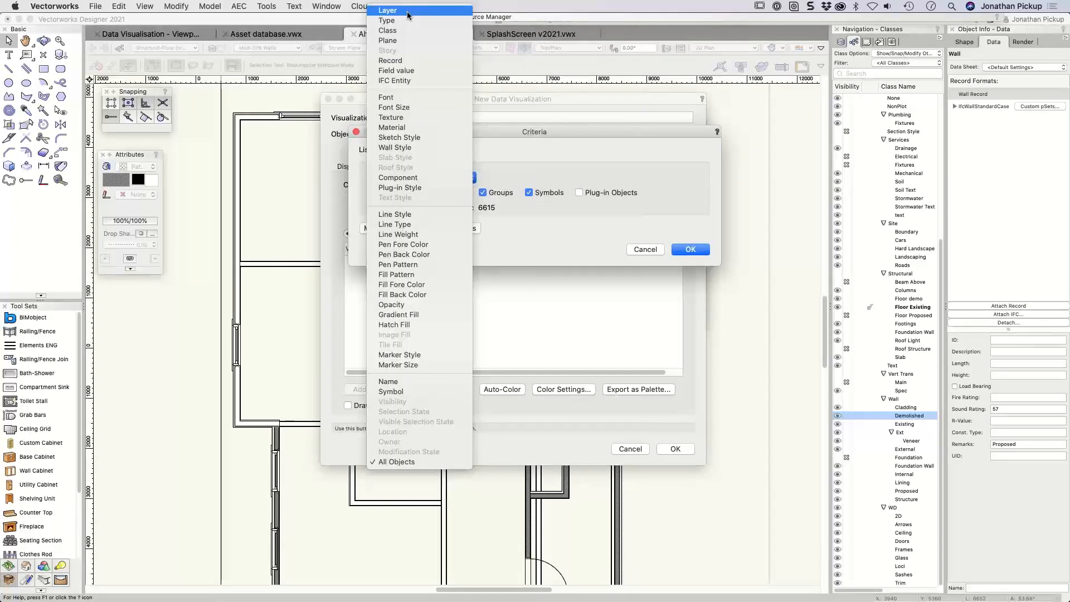
{"action": "left_click", "coordinate": [406, 20]}
{"action": "left_click", "coordinate": [646, 177]}
{"action": "mouse_move", "coordinate": [629, 599]}
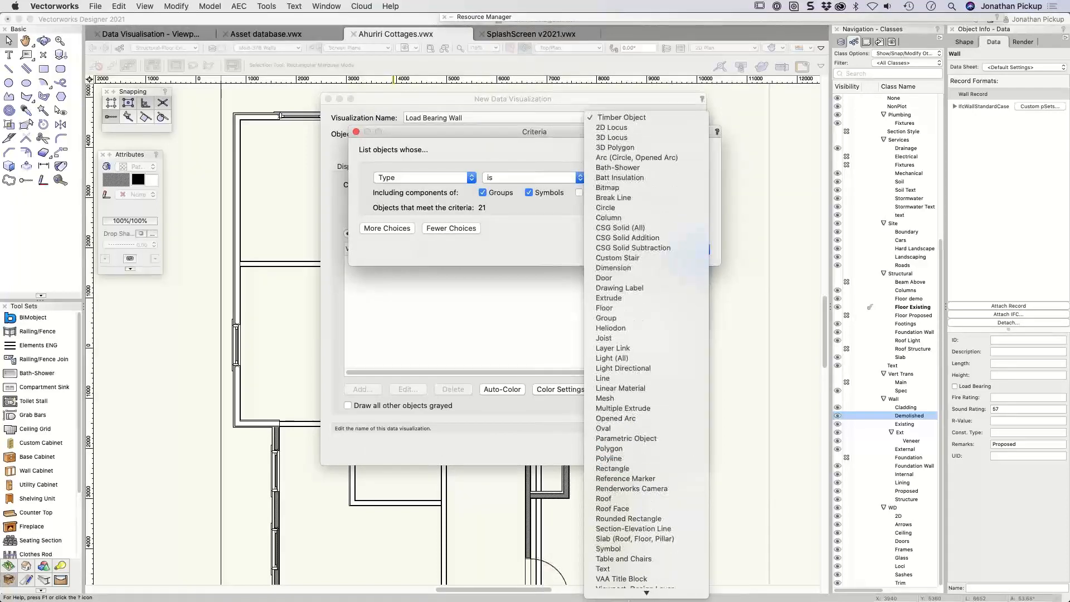
{"action": "left_click", "coordinate": [613, 589]}
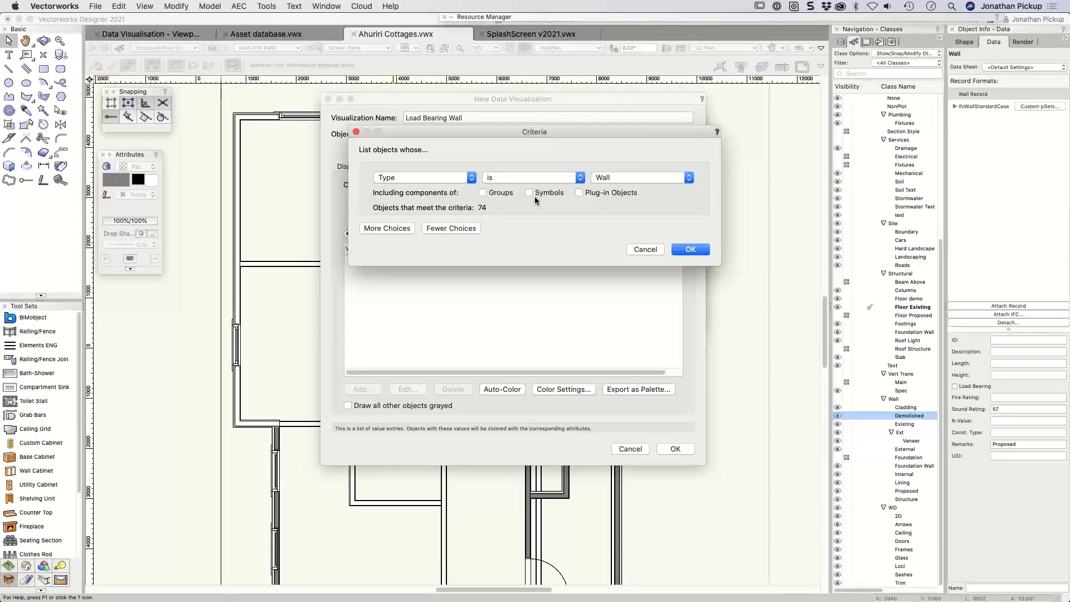
Accept the wall criteria and color objects by the Load Bearing field of the Wall Record
{"action": "left_click", "coordinate": [690, 250]}
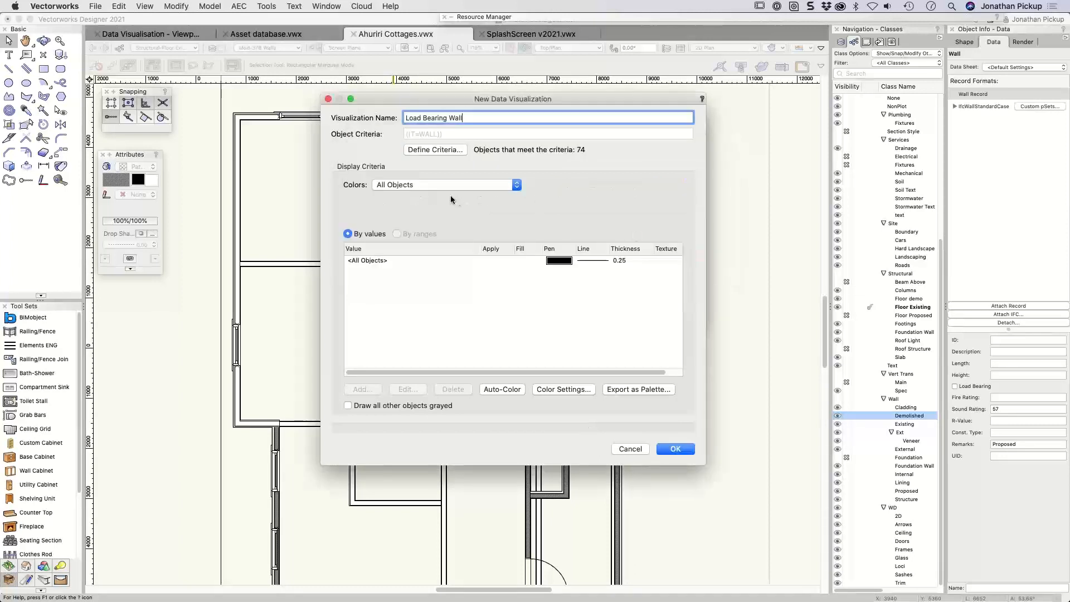
{"action": "left_click", "coordinate": [429, 185]}
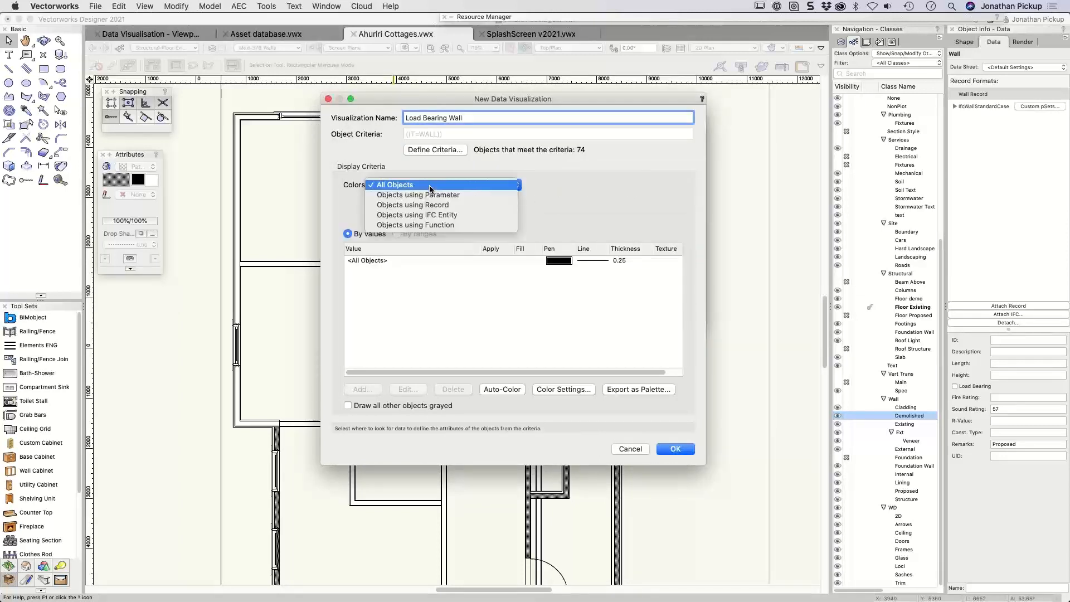
{"action": "left_click", "coordinate": [465, 205]}
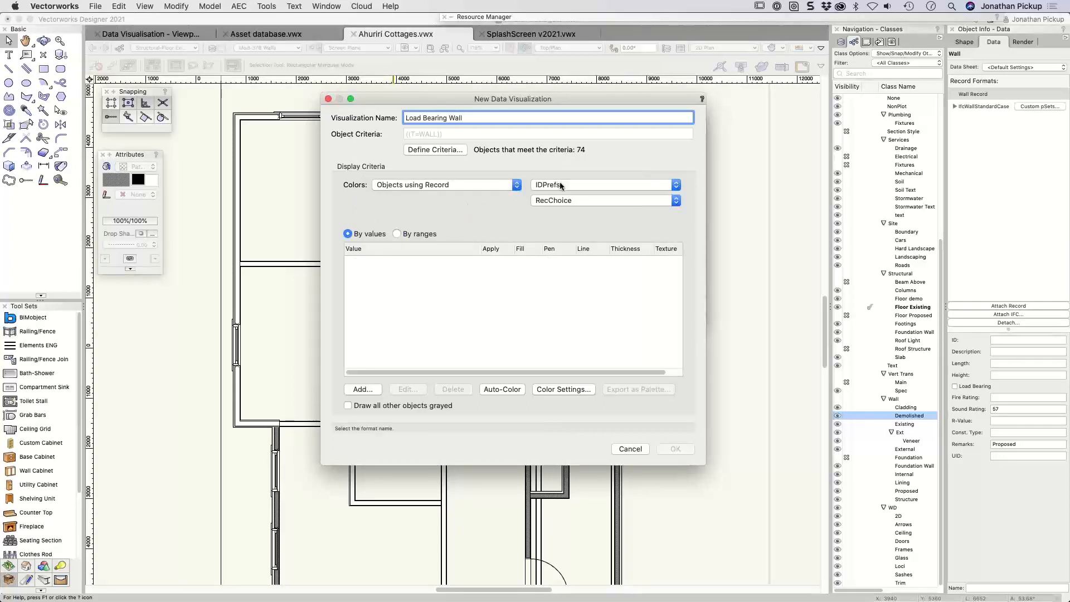
{"action": "left_click", "coordinate": [561, 186]}
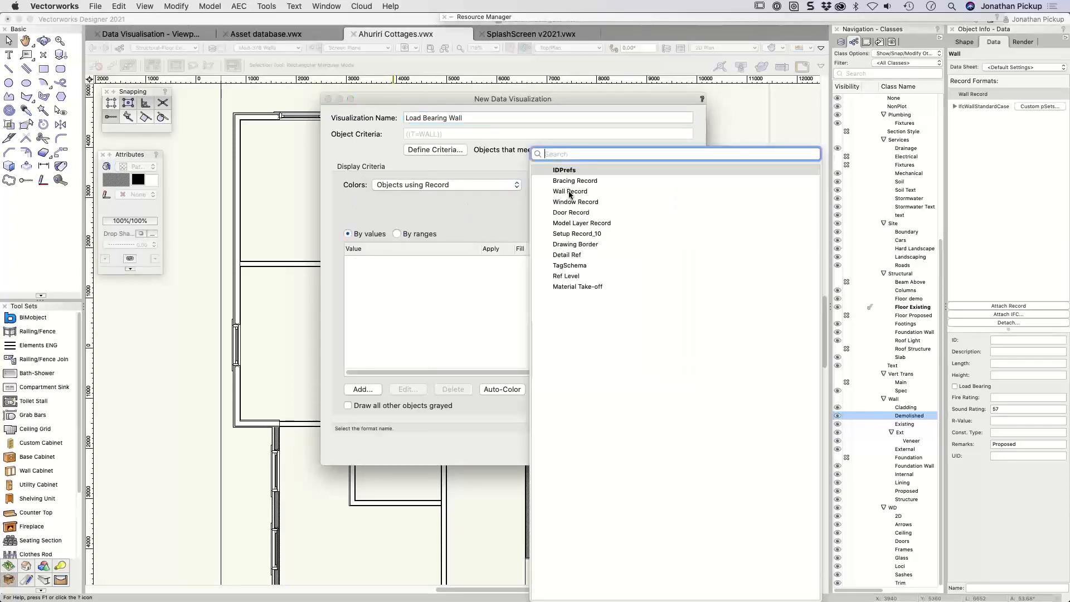
{"action": "left_click", "coordinate": [569, 192]}
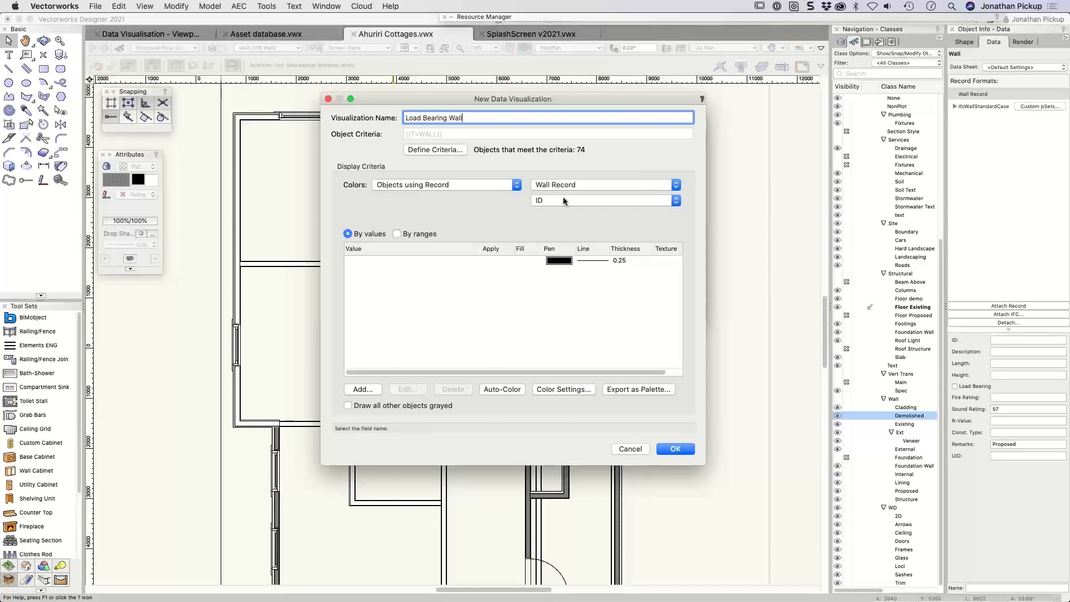
{"action": "left_click", "coordinate": [564, 200]}
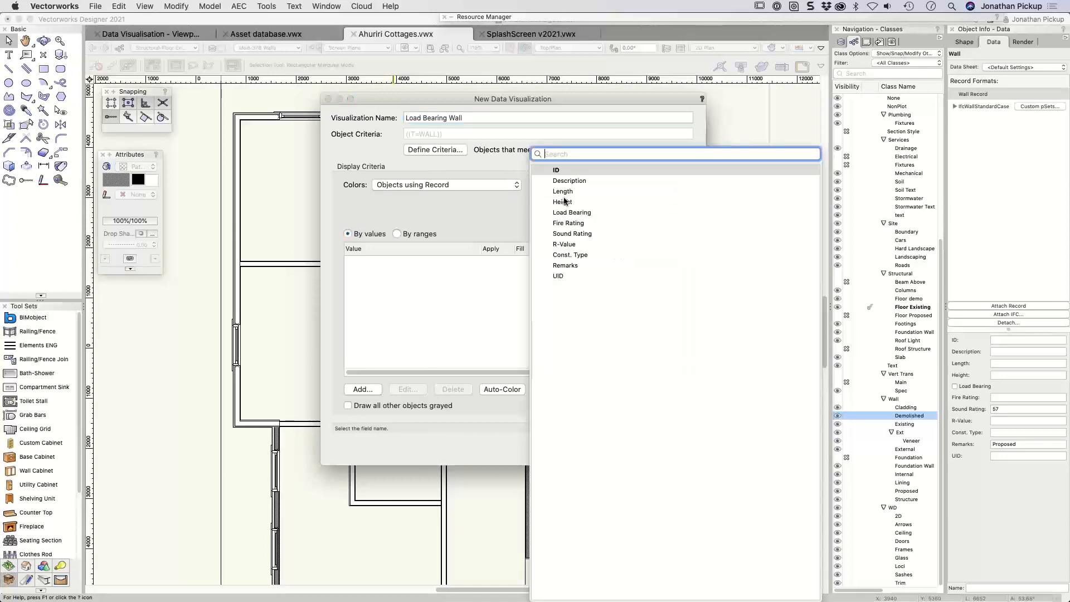
{"action": "left_click", "coordinate": [566, 212]}
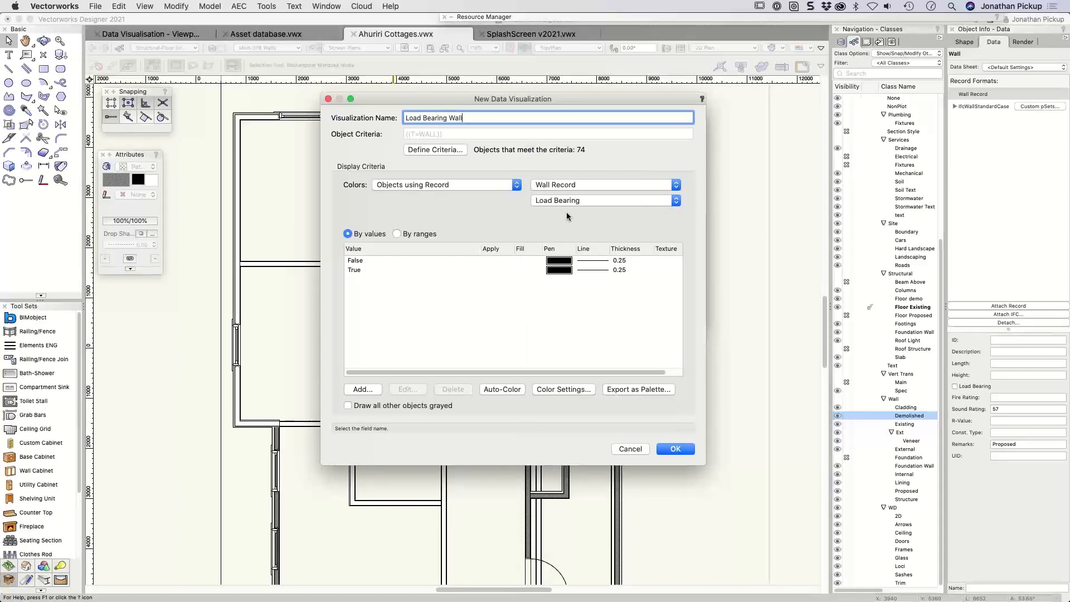
Give the False value a solid light grey fill
{"action": "left_click", "coordinate": [356, 263]}
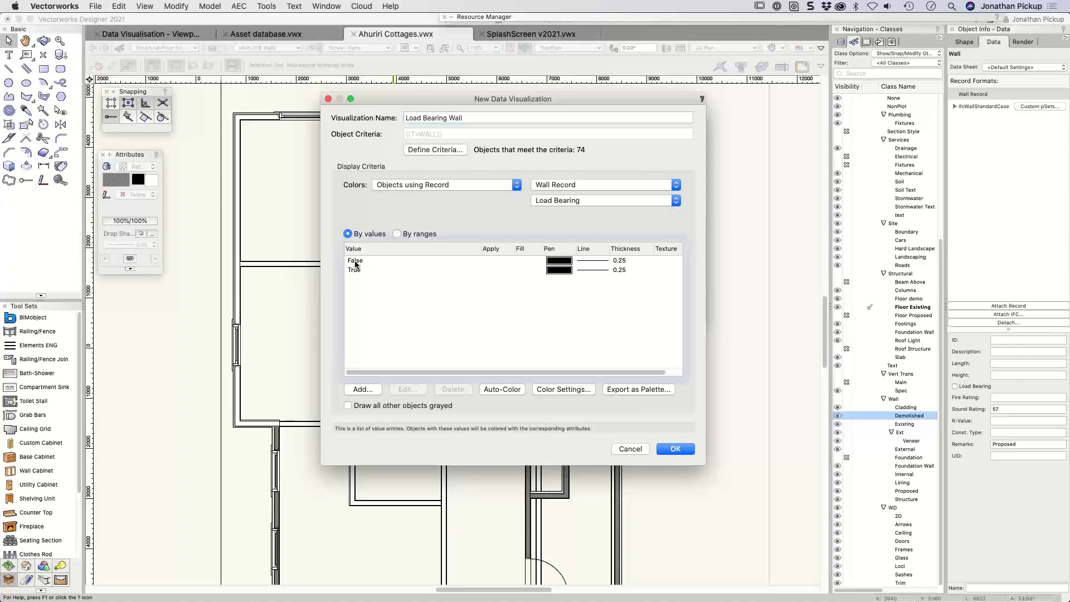
{"action": "double_click", "coordinate": [356, 263]}
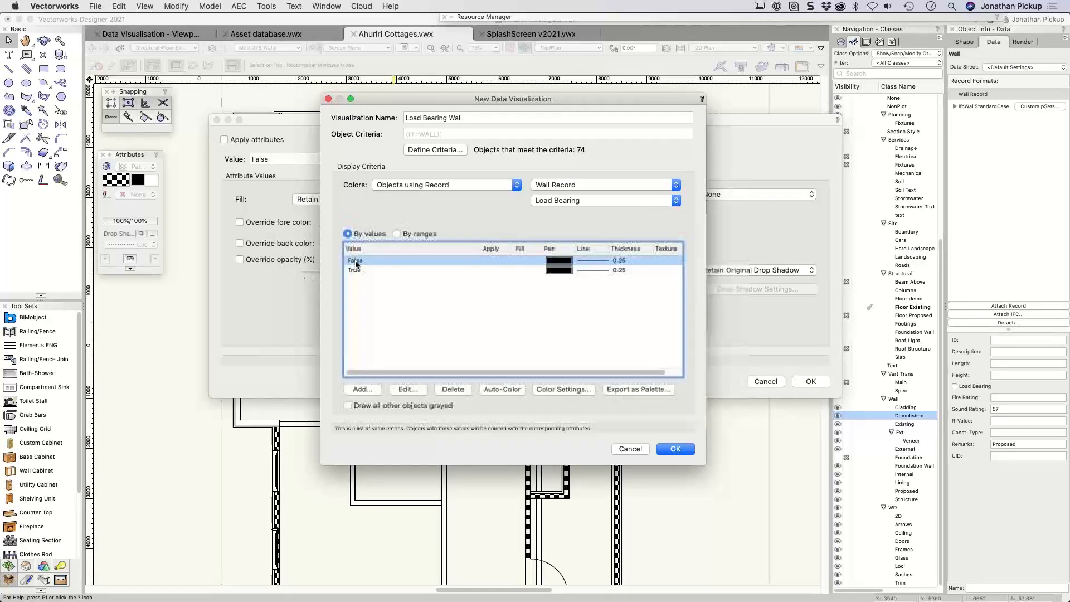
{"action": "left_click", "coordinate": [357, 199]}
{"action": "left_click", "coordinate": [334, 139]}
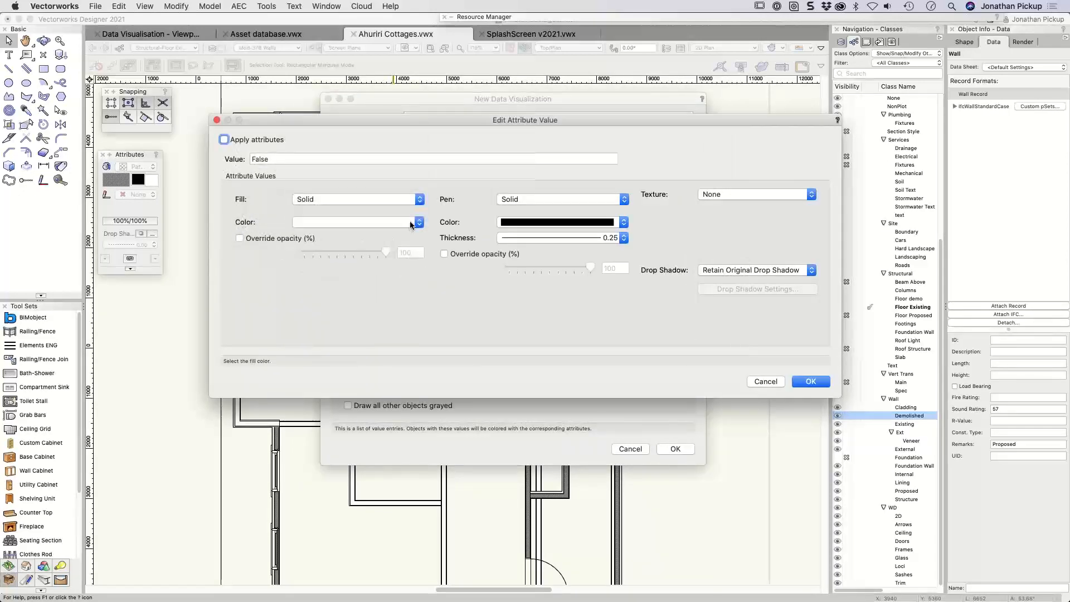
{"action": "left_click", "coordinate": [410, 222]}
{"action": "left_click", "coordinate": [369, 222]}
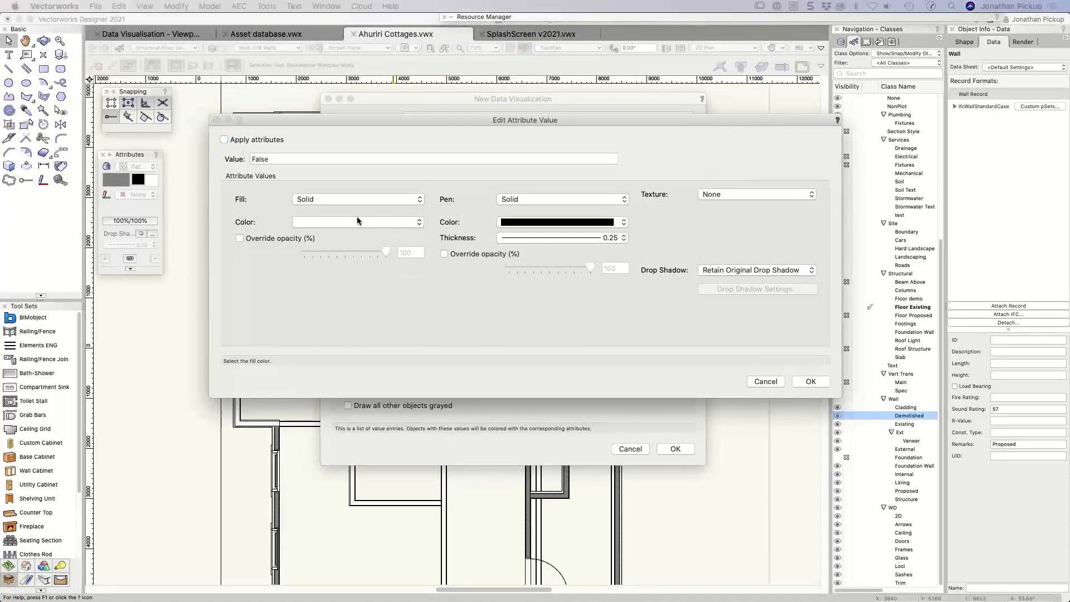
{"action": "left_click", "coordinate": [356, 222]}
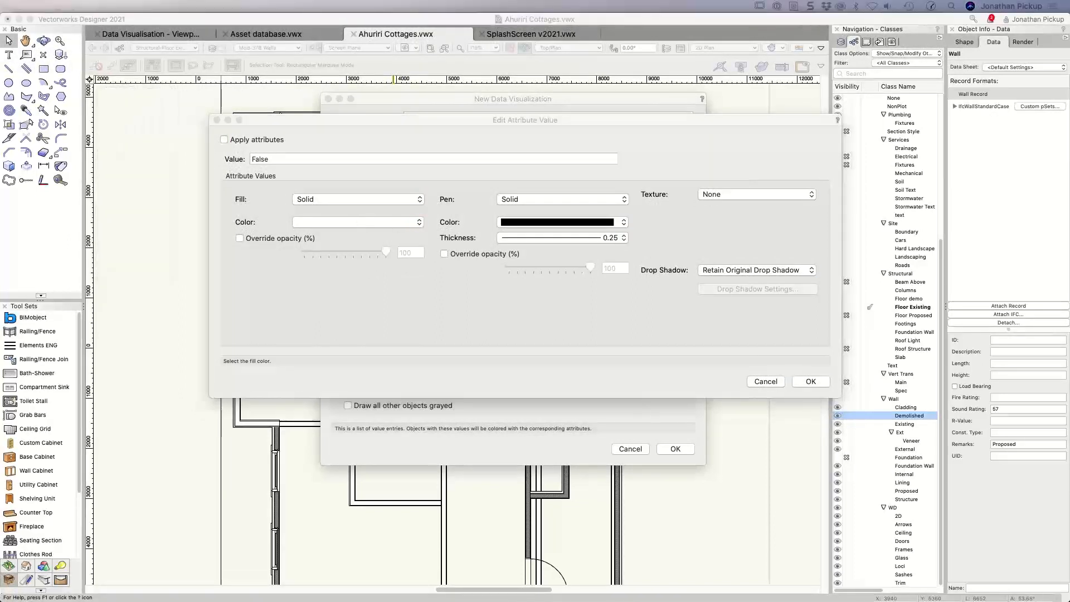
{"action": "left_click", "coordinate": [366, 226]}
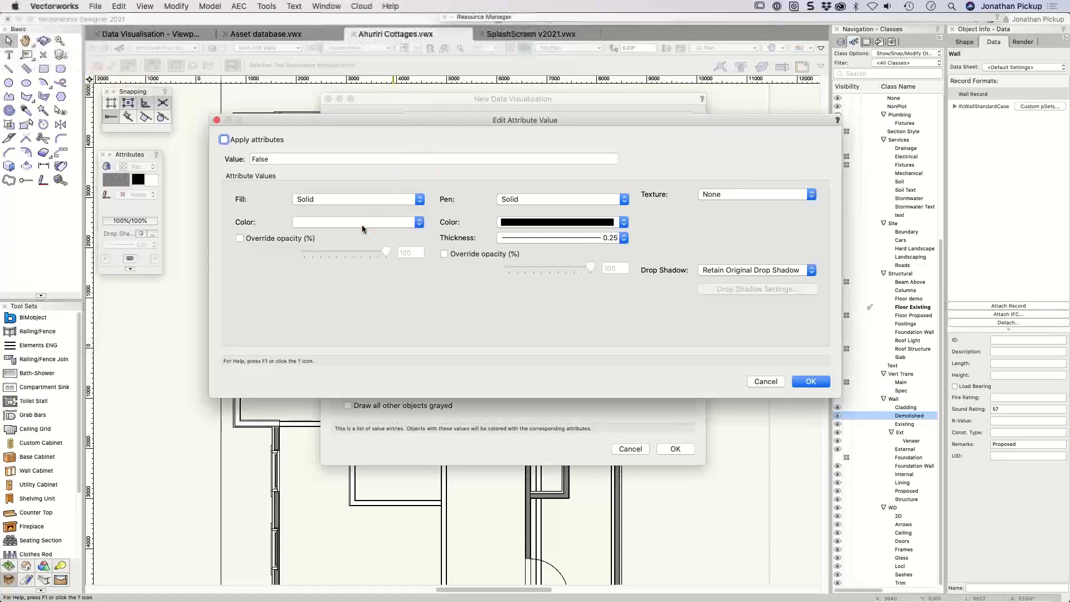
{"action": "left_click", "coordinate": [362, 226]}
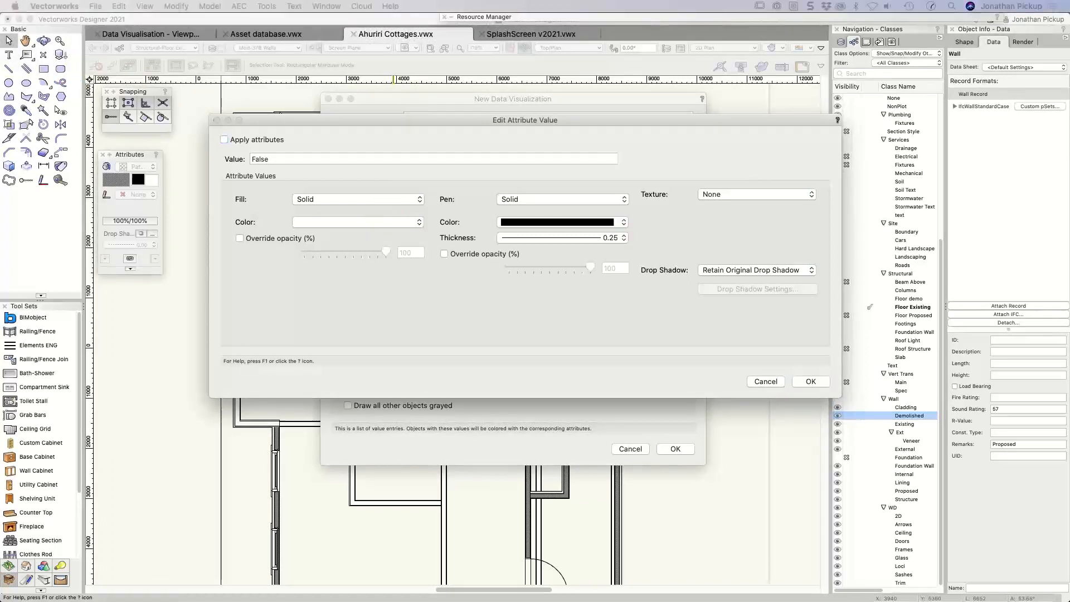
{"action": "left_click", "coordinate": [303, 150]}
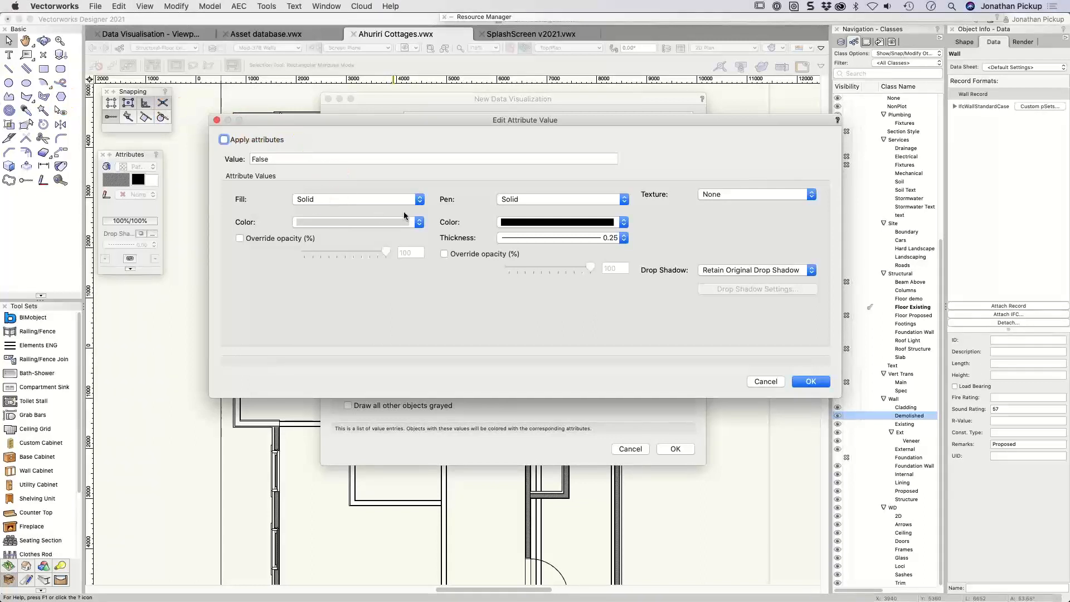
Set the False value's pen thickness to 0.13 and accept its attributes
{"action": "left_click", "coordinate": [567, 236]}
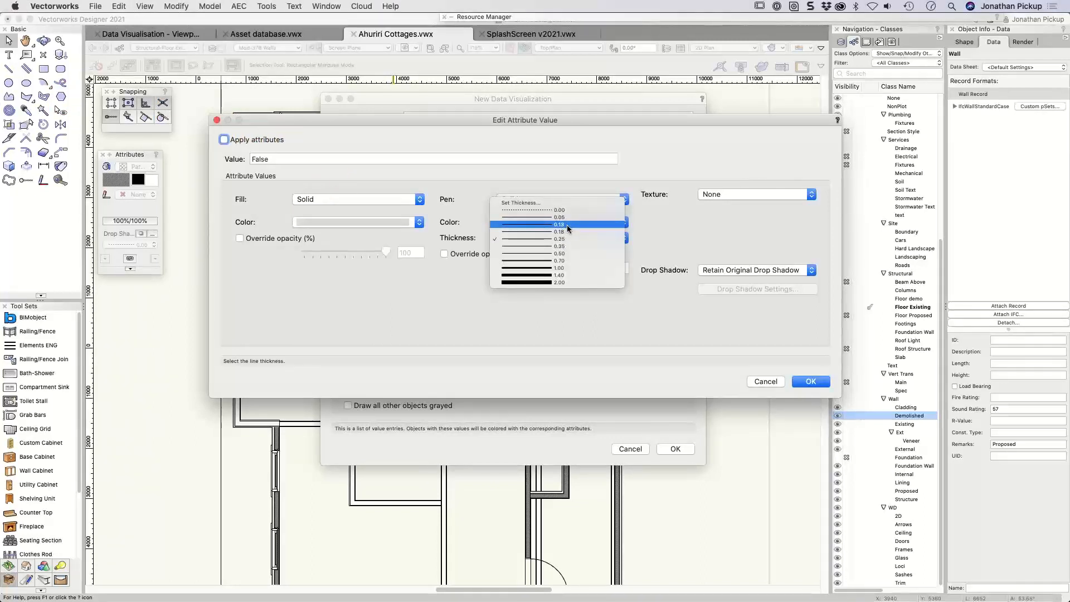
{"action": "left_click", "coordinate": [567, 225]}
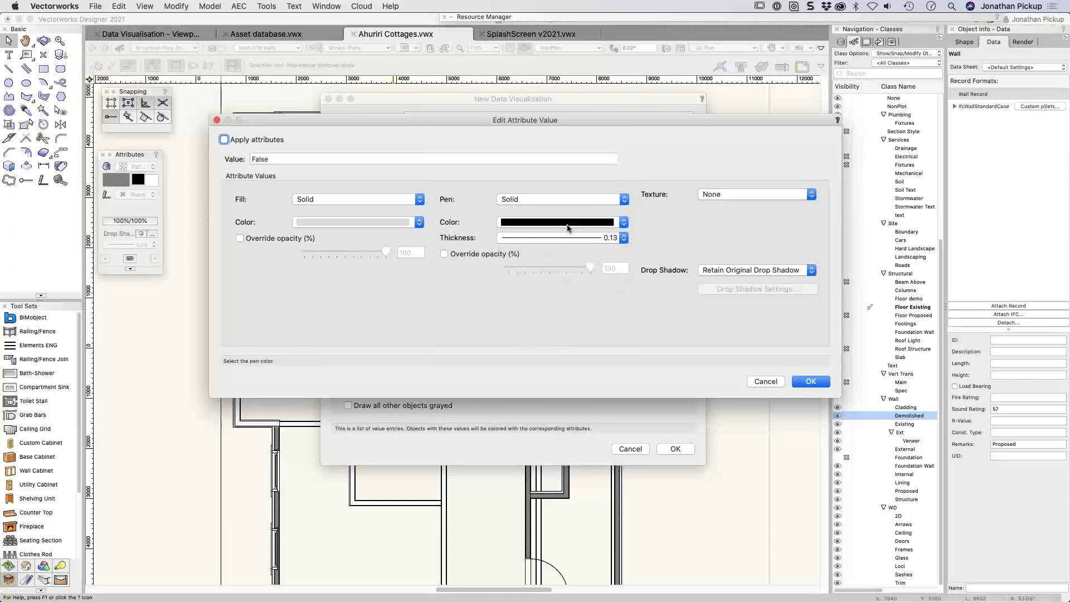
{"action": "left_click", "coordinate": [811, 382]}
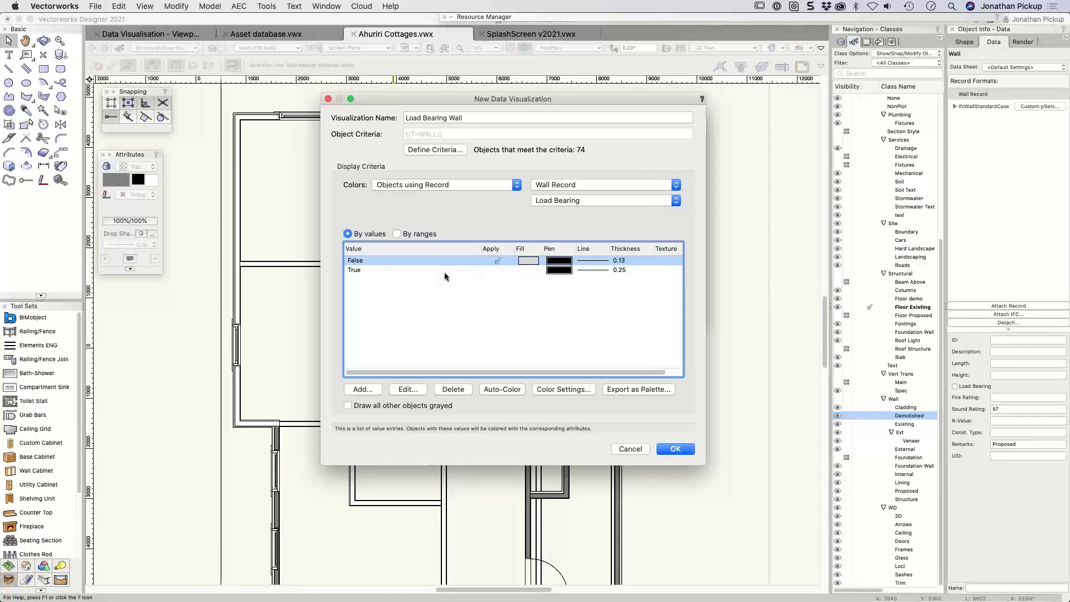
Enable attributes for the True value and give it a solid red fill
{"action": "left_click", "coordinate": [359, 270]}
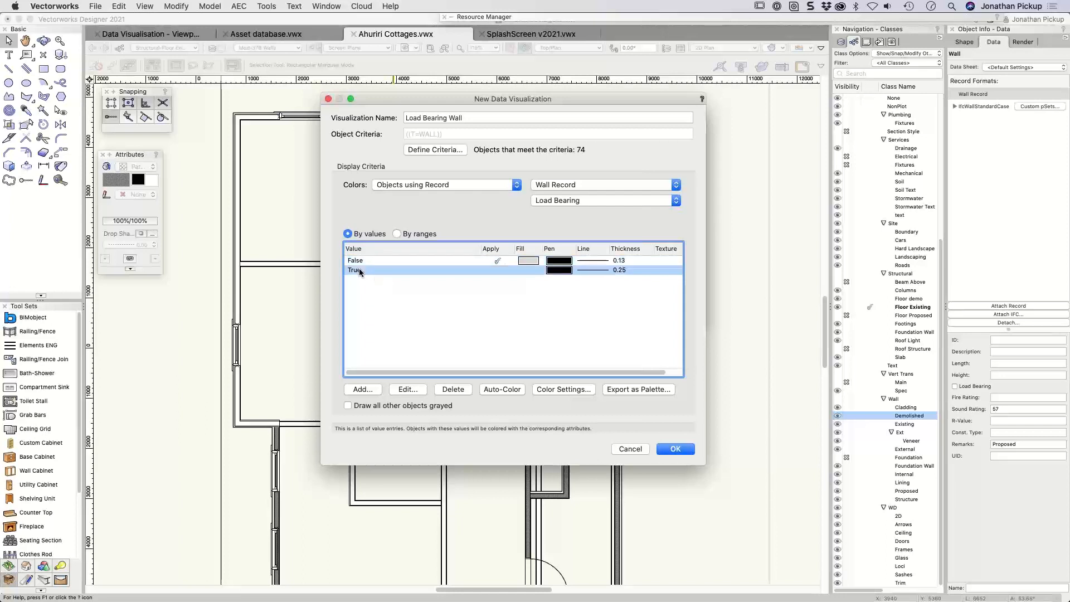
{"action": "double_click", "coordinate": [360, 270]}
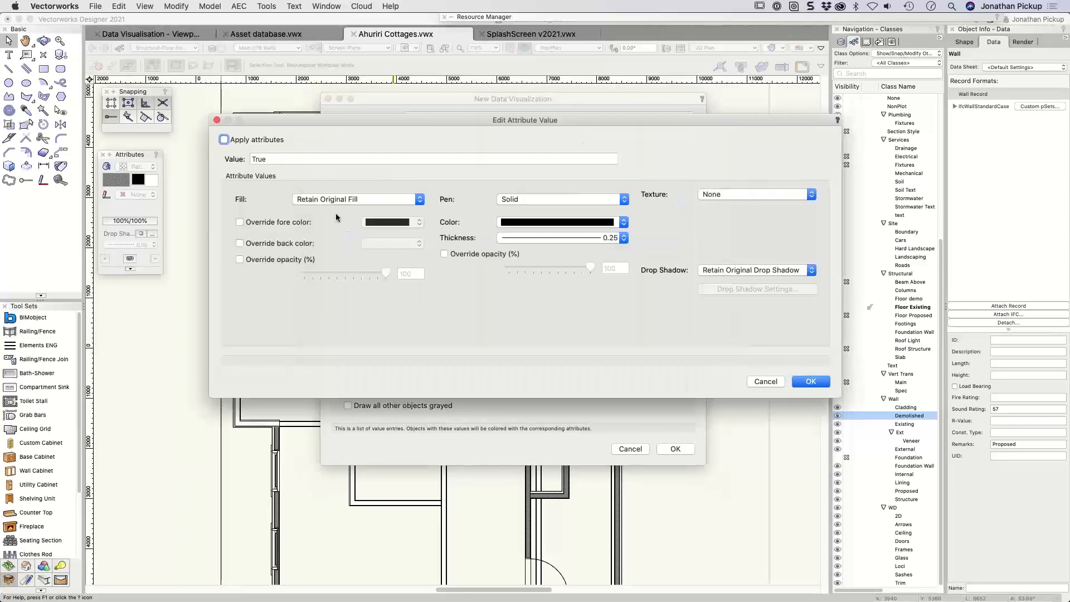
{"action": "left_click", "coordinate": [238, 141]}
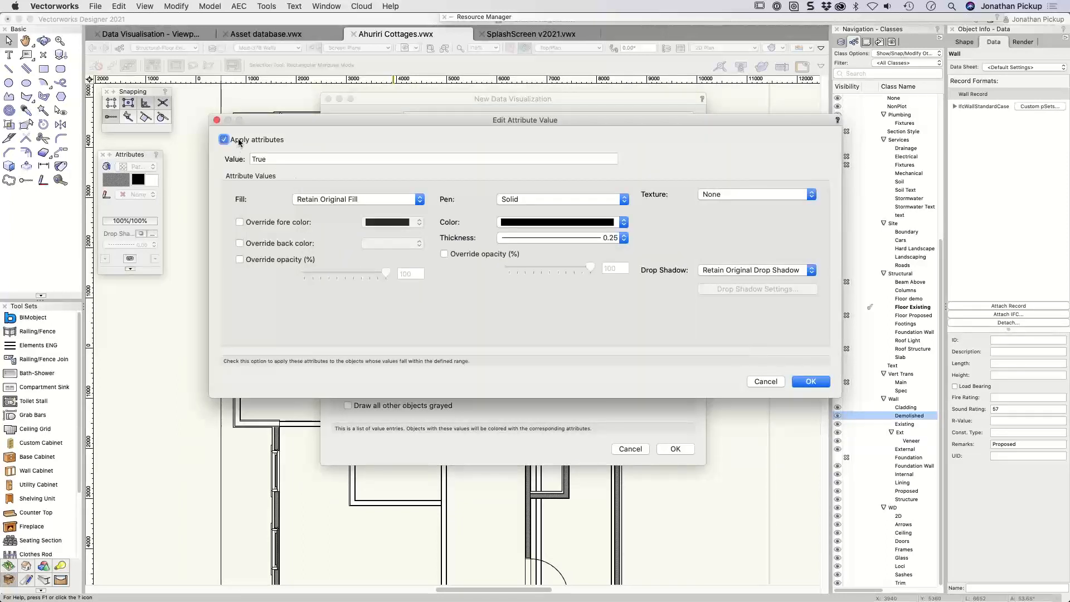
{"action": "left_click", "coordinate": [334, 198]}
{"action": "left_click", "coordinate": [329, 139]}
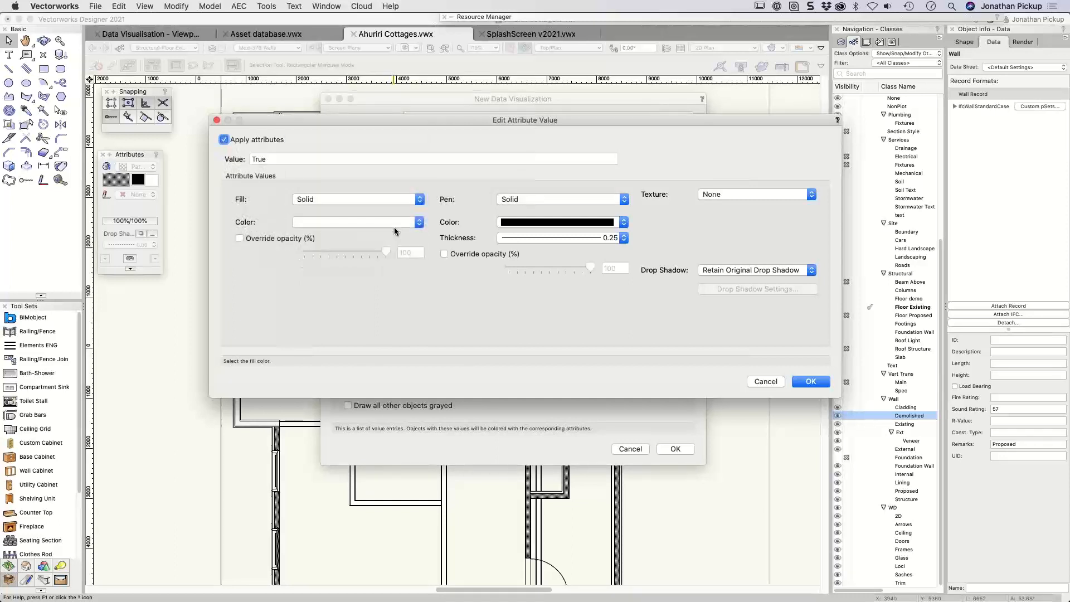
{"action": "left_click", "coordinate": [364, 221]}
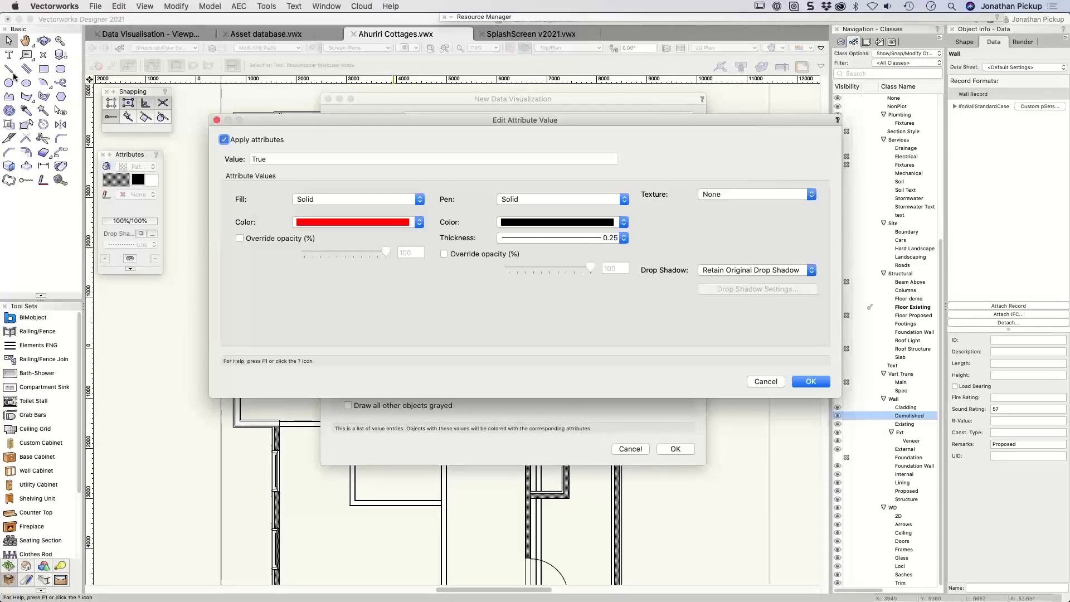
Set the True value's pen thickness to 0.50 and accept its attributes
{"action": "left_click", "coordinate": [580, 239]}
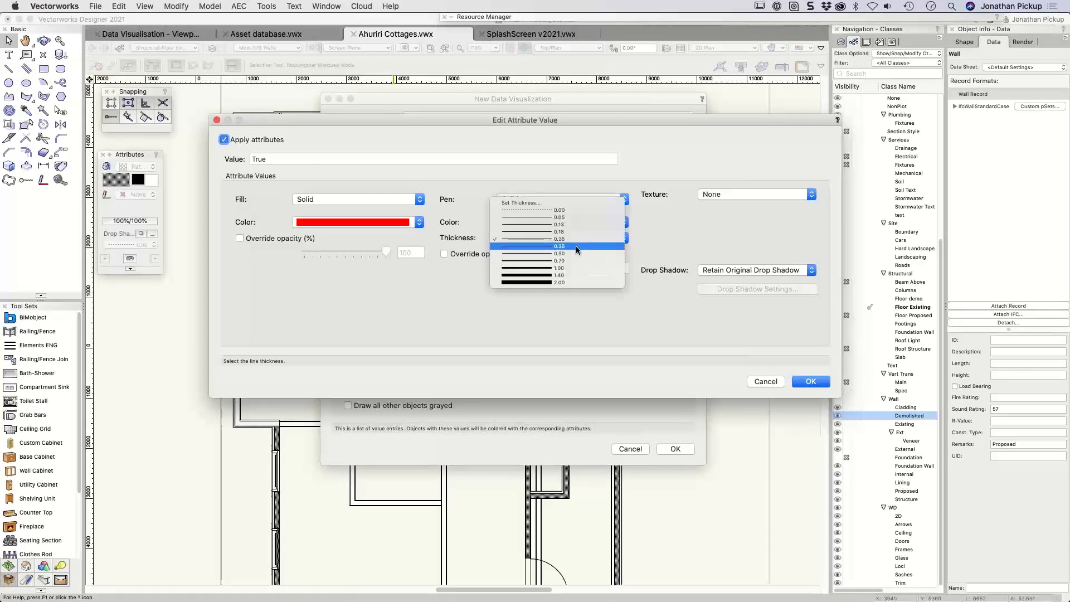
{"action": "left_click", "coordinate": [574, 253]}
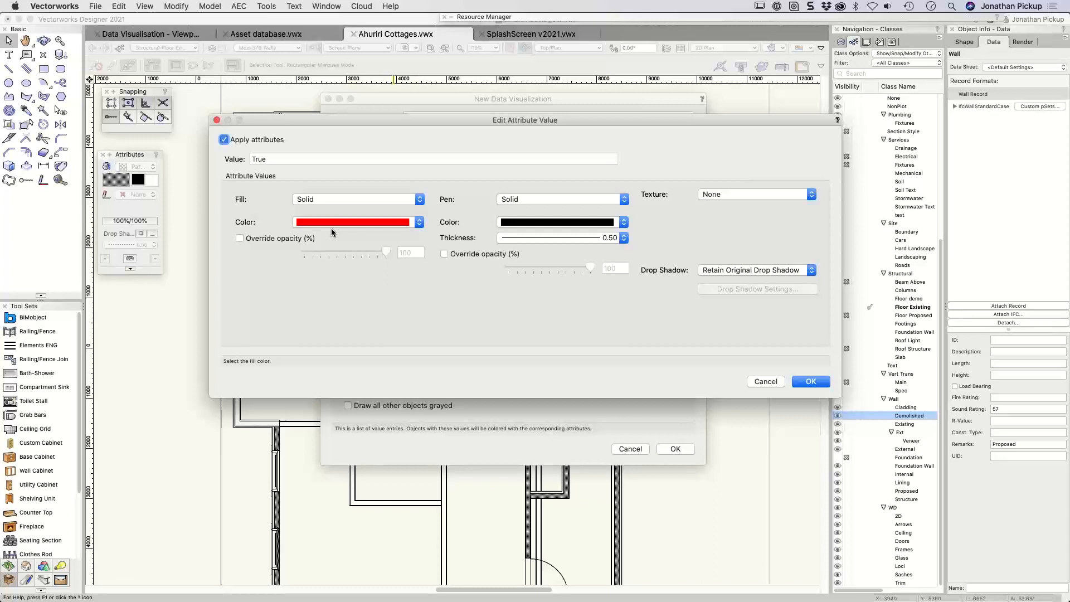
{"action": "left_click", "coordinate": [804, 383]}
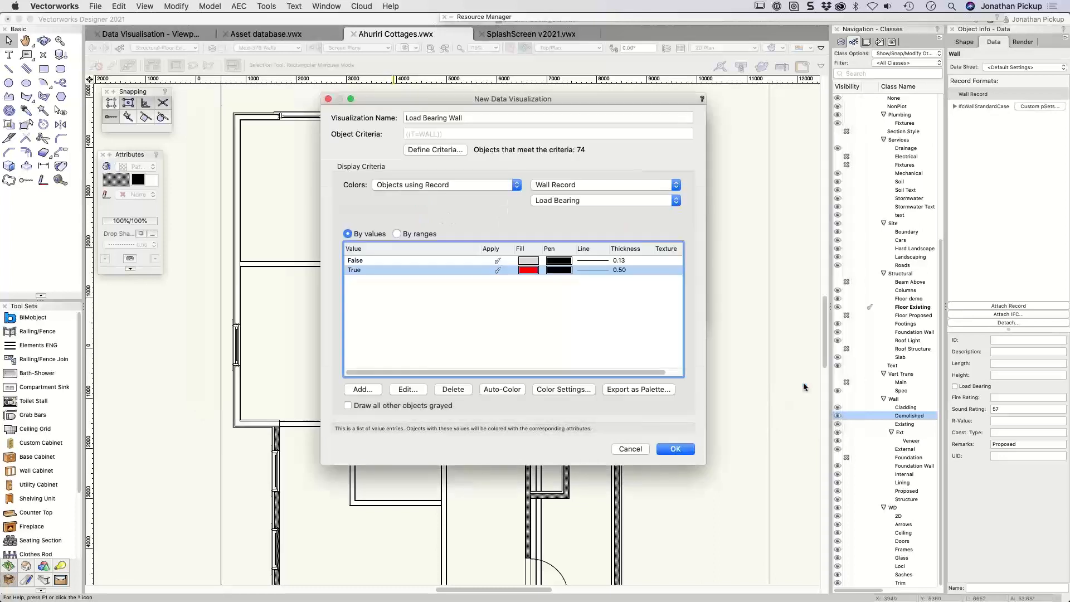
Save the new data visualization and apply Load Bearing Wall to the floor plan
{"action": "left_click", "coordinate": [673, 450]}
{"action": "left_click", "coordinate": [674, 310]}
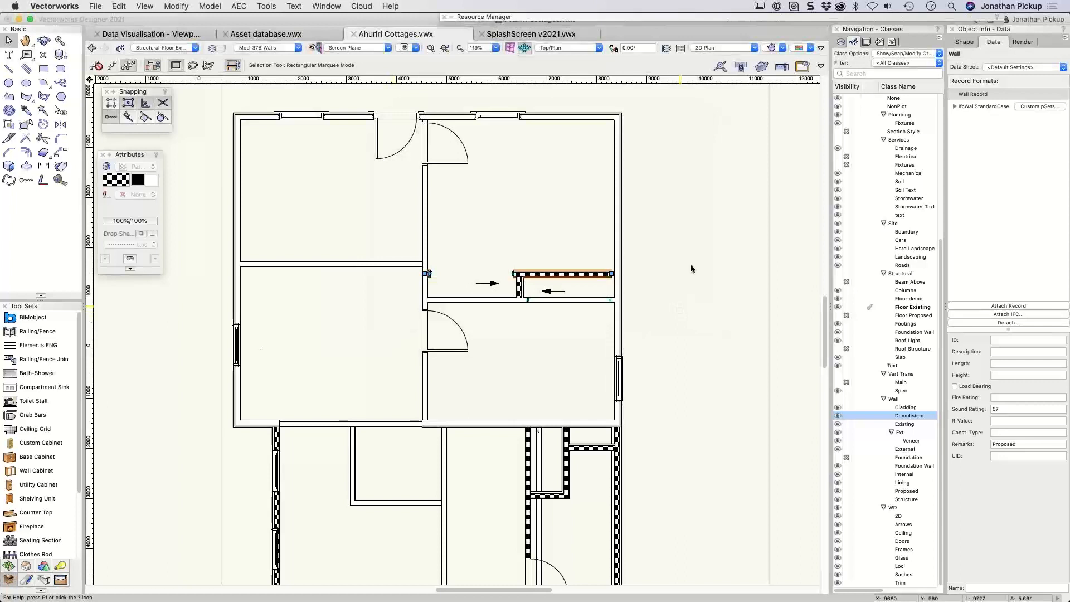
{"action": "left_click", "coordinate": [810, 48]}
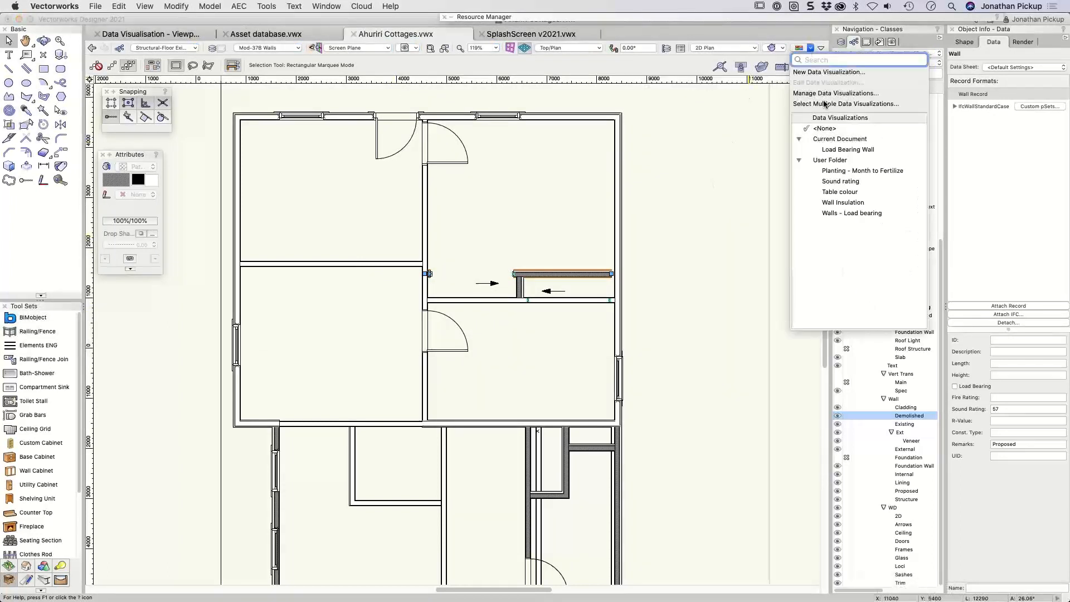
{"action": "left_click", "coordinate": [827, 149]}
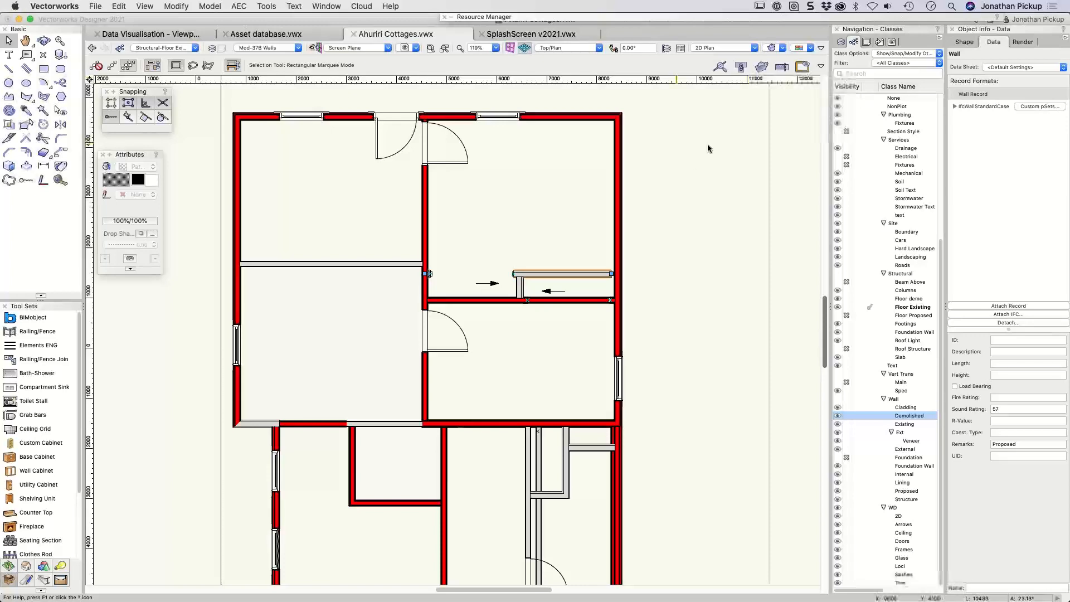
Hide the Demolished wall class and mark the short wall at the step in the plan's left exterior side as load bearing
{"action": "scroll", "coordinate": [625, 242], "scroll_direction": "down", "scroll_amount": 1}
{"action": "scroll", "coordinate": [626, 239], "scroll_direction": "down", "scroll_amount": 5}
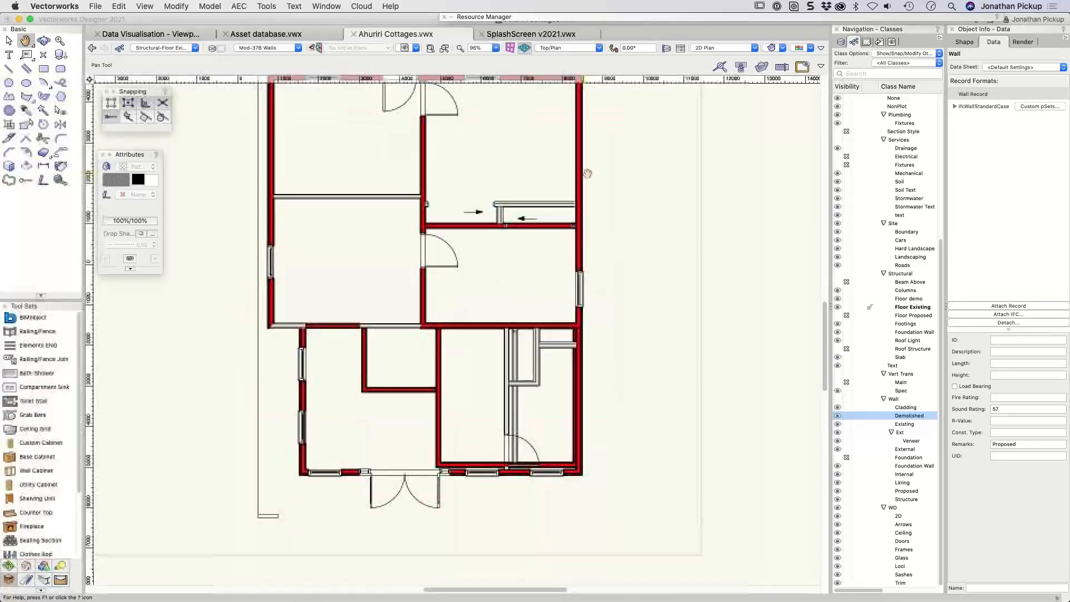
{"action": "left_click", "coordinate": [846, 415]}
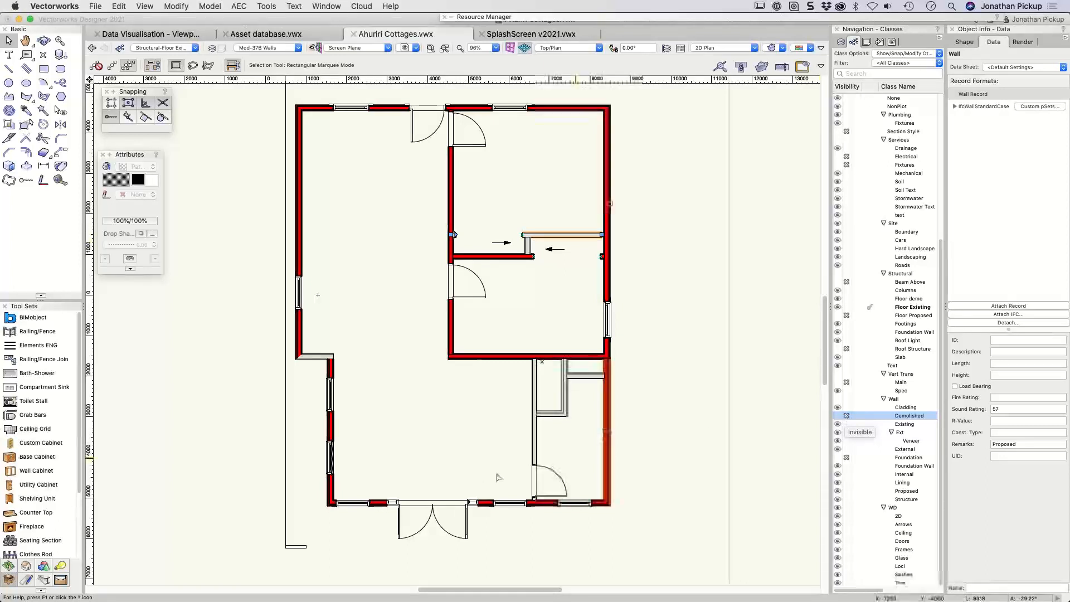
{"action": "left_click", "coordinate": [313, 357]}
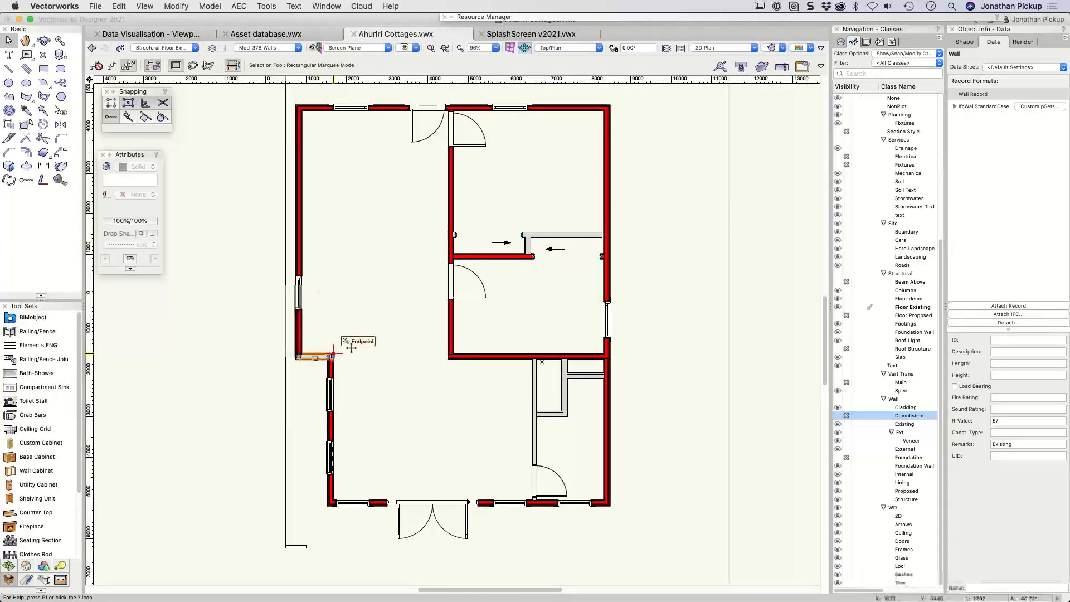
{"action": "left_click", "coordinate": [954, 386]}
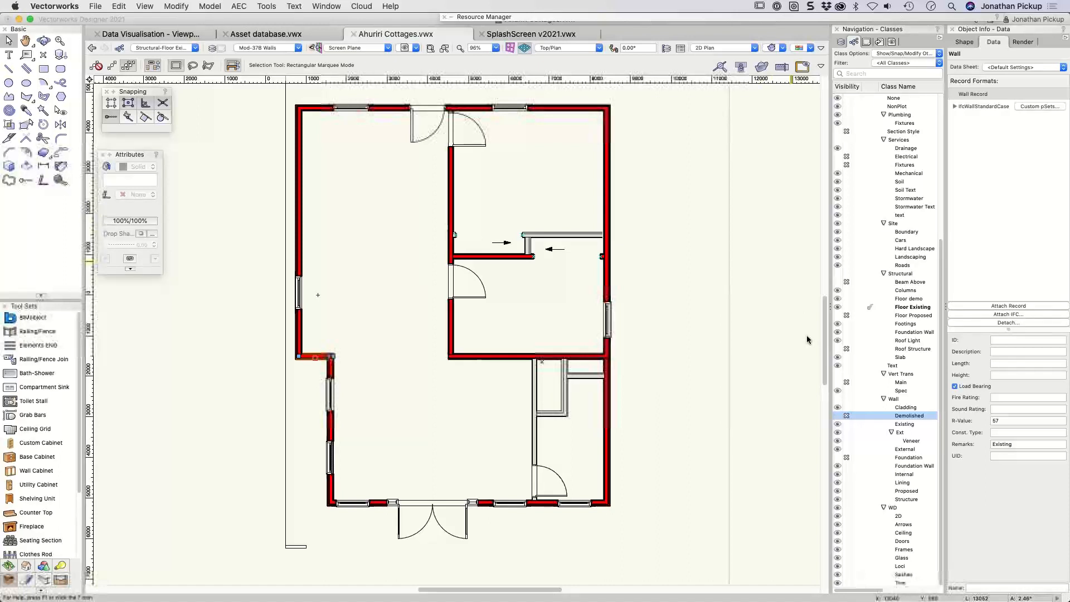
Show the Demolished wall class and mark the demolished wall along the small central room's upper side as load bearing
{"action": "left_click", "coordinate": [837, 415]}
{"action": "left_click", "coordinate": [366, 356]}
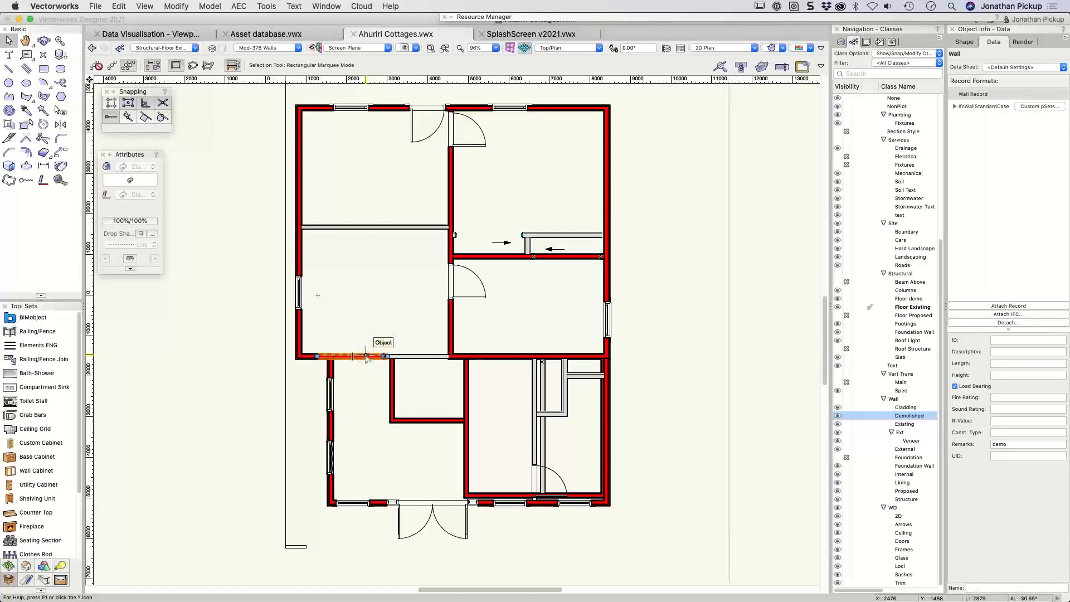
{"action": "left_click", "coordinate": [418, 357]}
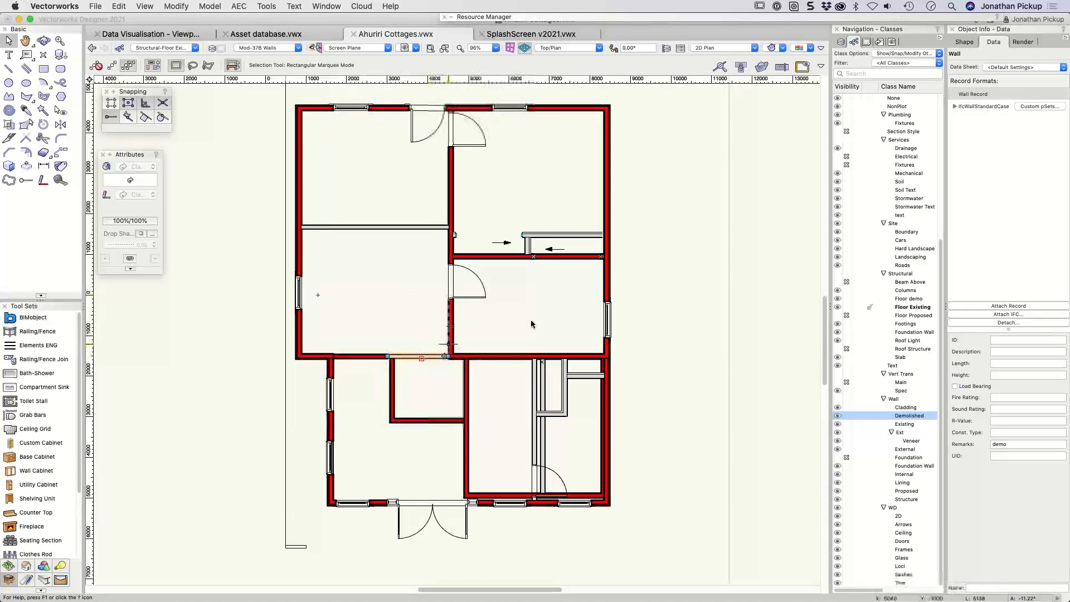
{"action": "left_click", "coordinate": [955, 387]}
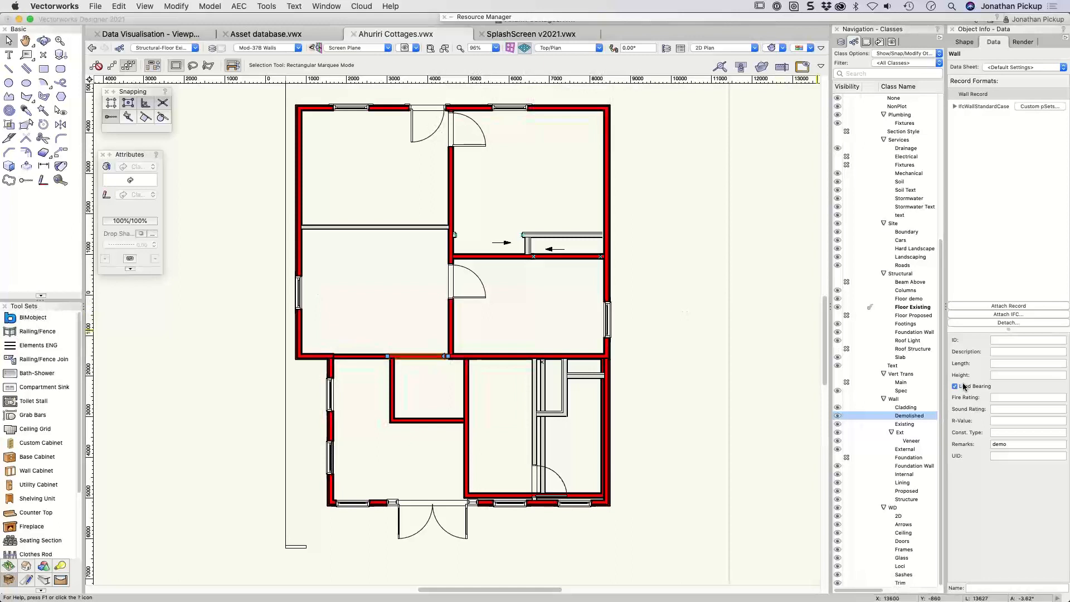
{"action": "left_click", "coordinate": [717, 372]}
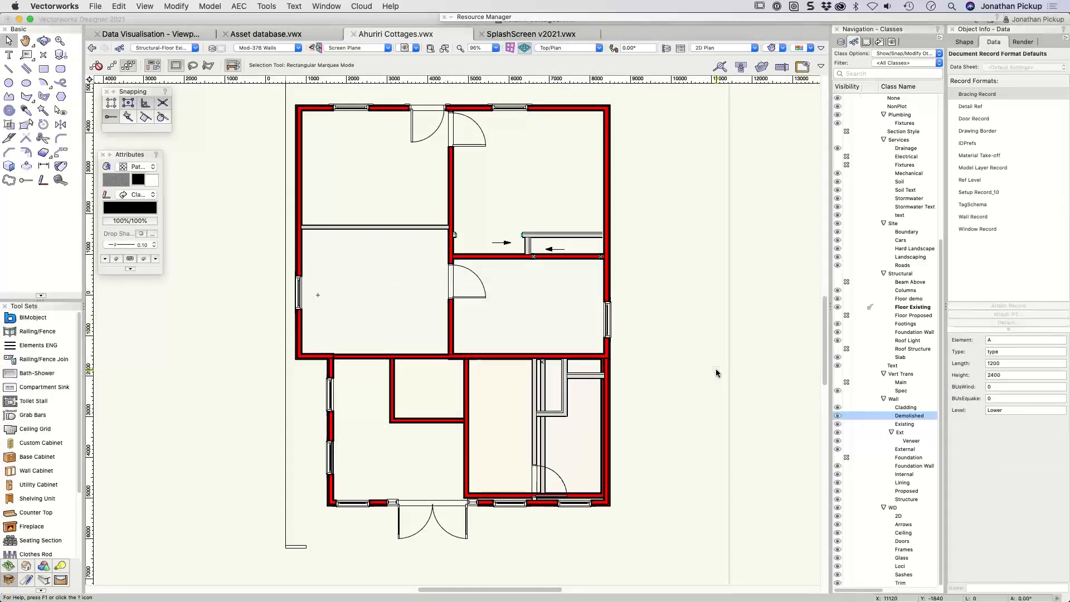
{"action": "left_click", "coordinate": [352, 355]}
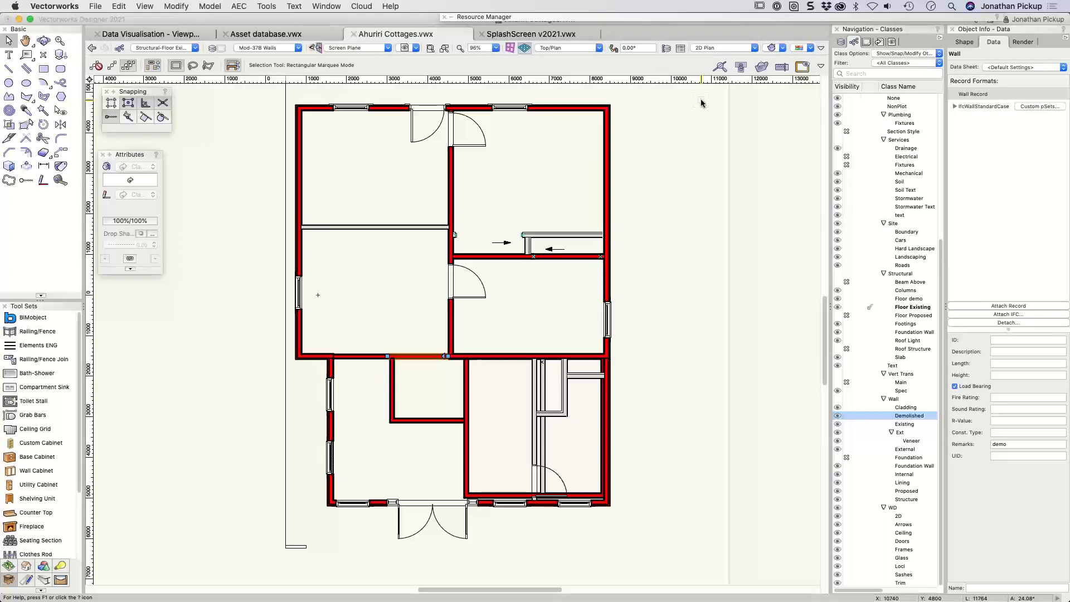
Create a new data visualization named Sound Insulation
{"action": "left_click", "coordinate": [801, 49]}
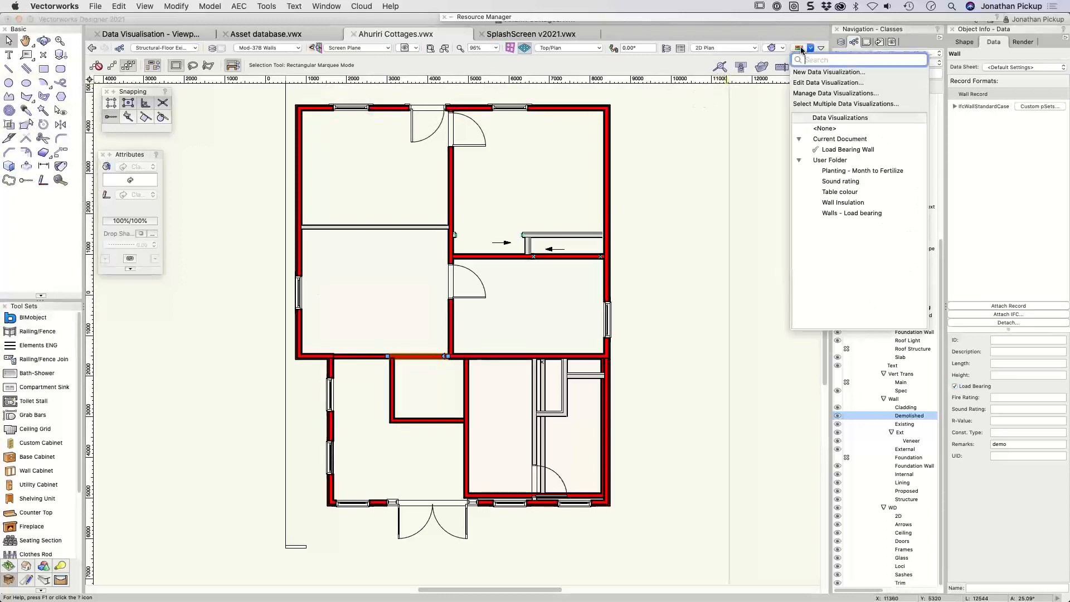
{"action": "left_click", "coordinate": [815, 75]}
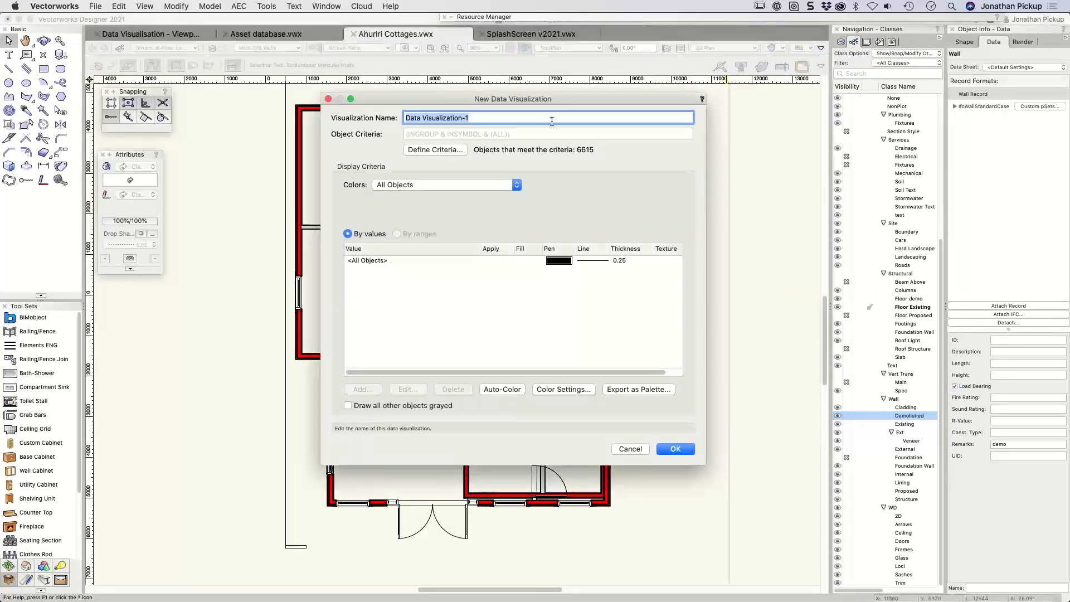
{"action": "type", "text": "Sound In"}
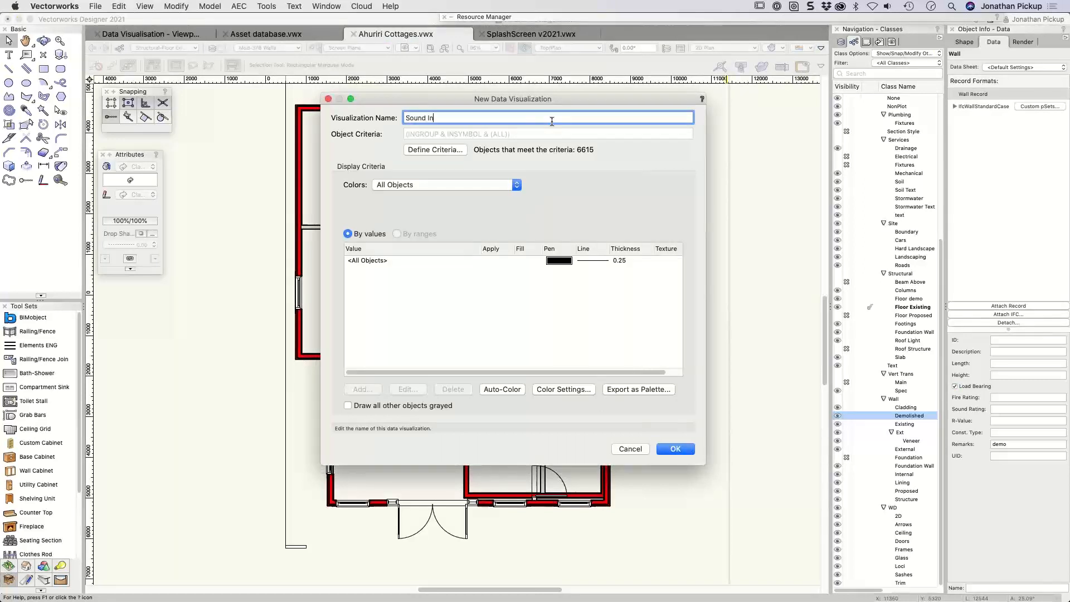
{"action": "type", "text": "sulation"}
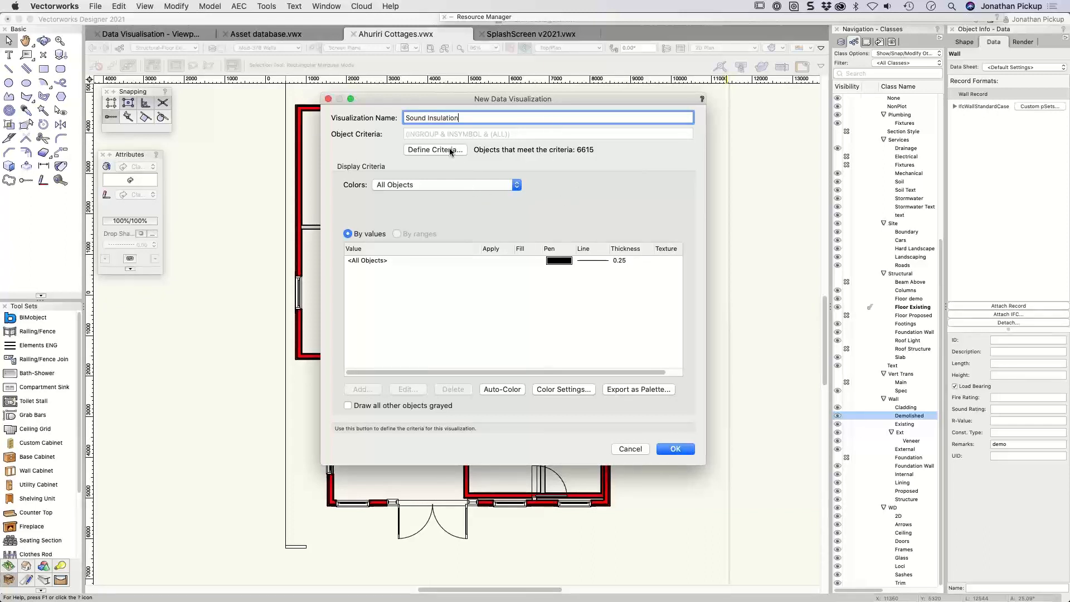
Color the objects using the Sound Rating field of the Wall Record
{"action": "left_click", "coordinate": [438, 185]}
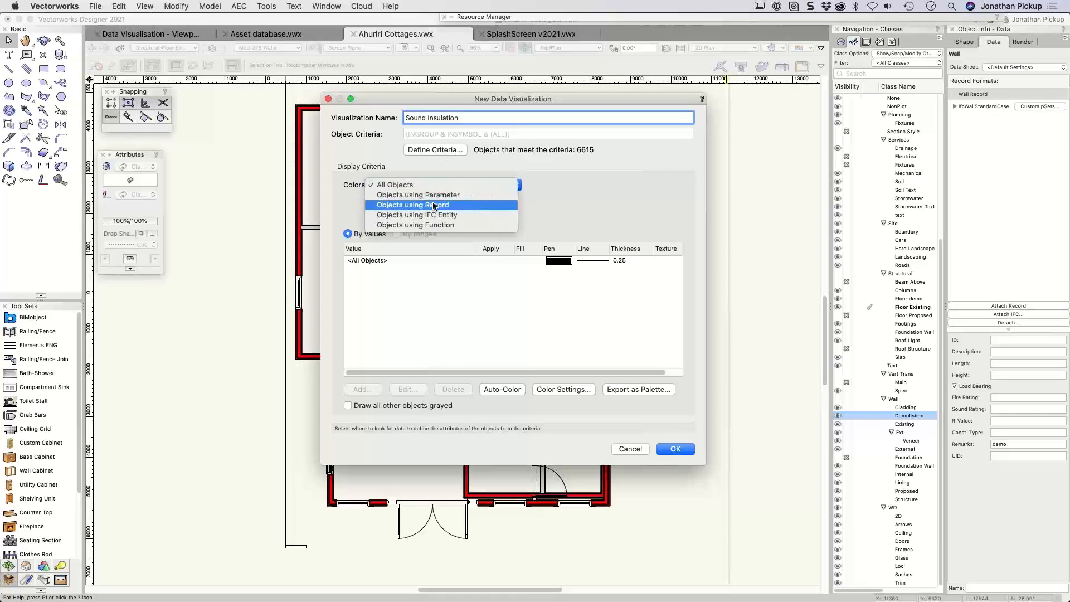
{"action": "left_click", "coordinate": [434, 205]}
{"action": "left_click", "coordinate": [564, 185]}
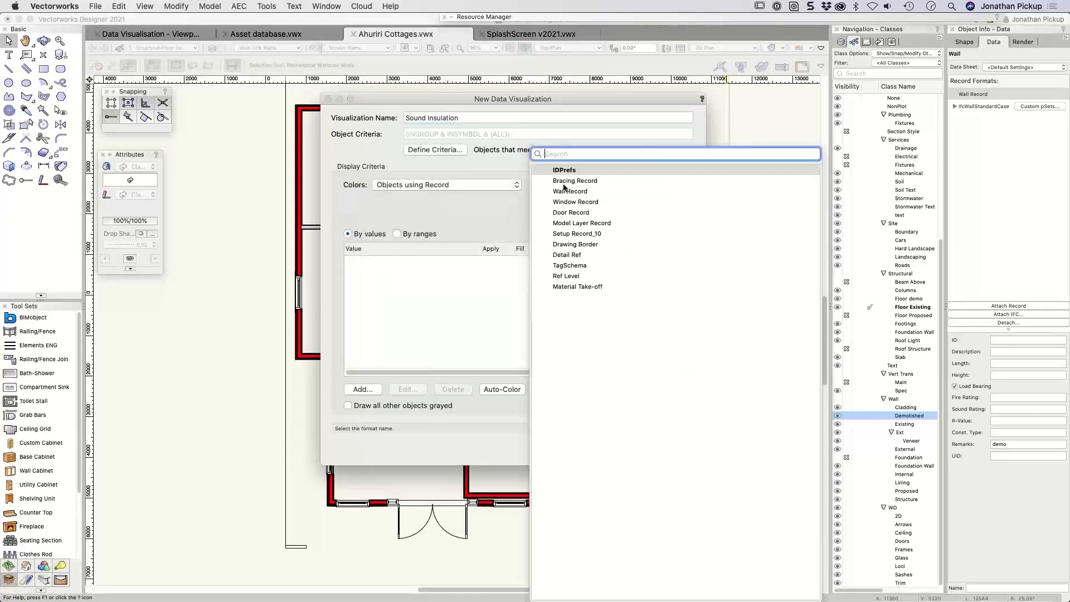
{"action": "left_click", "coordinate": [565, 190]}
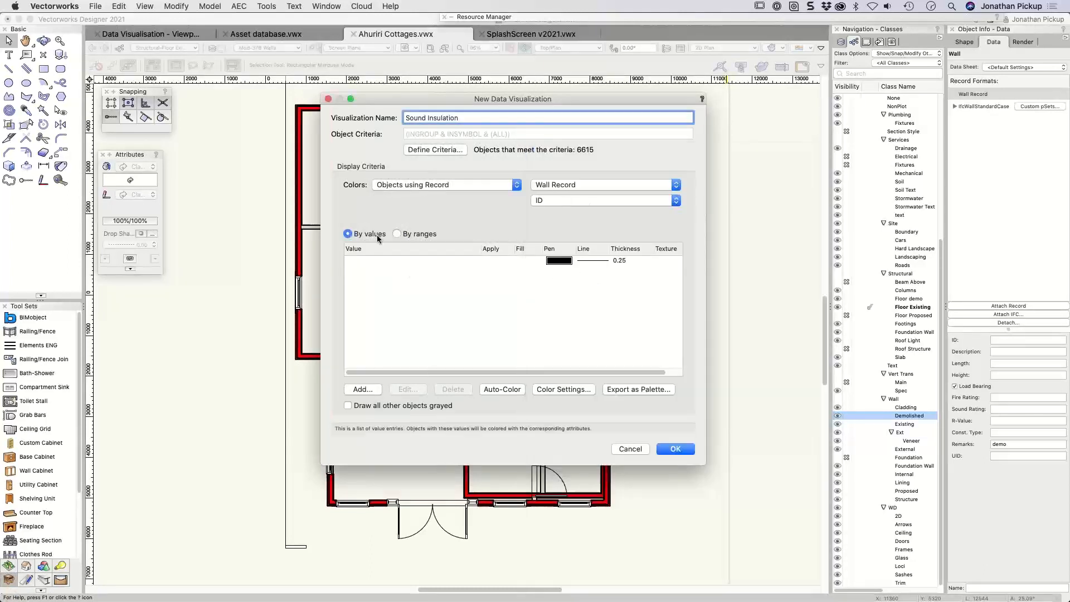
{"action": "left_click", "coordinate": [574, 201]}
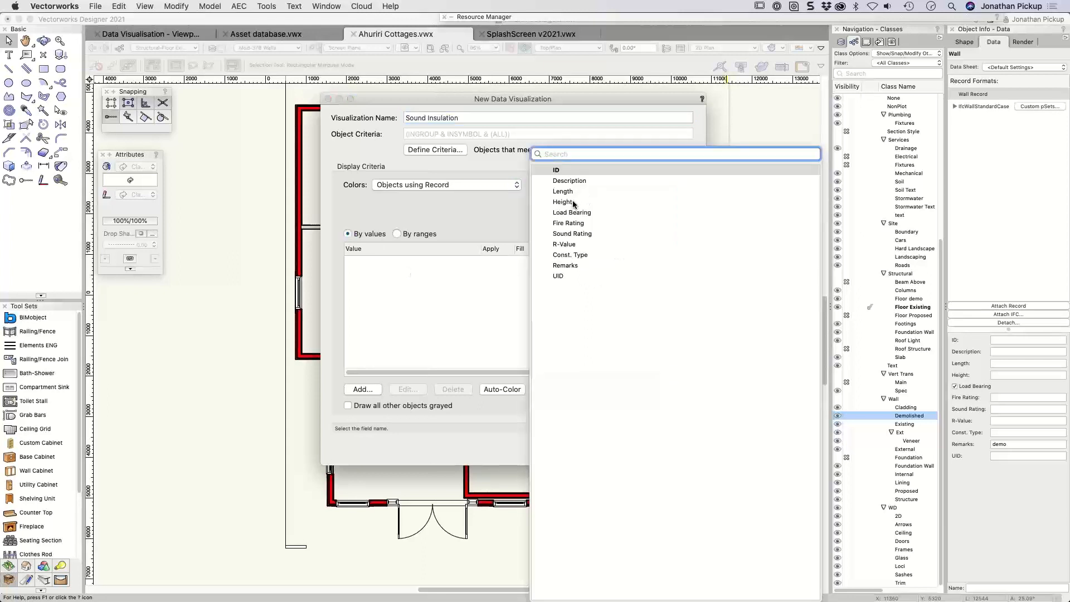
{"action": "left_click", "coordinate": [571, 233]}
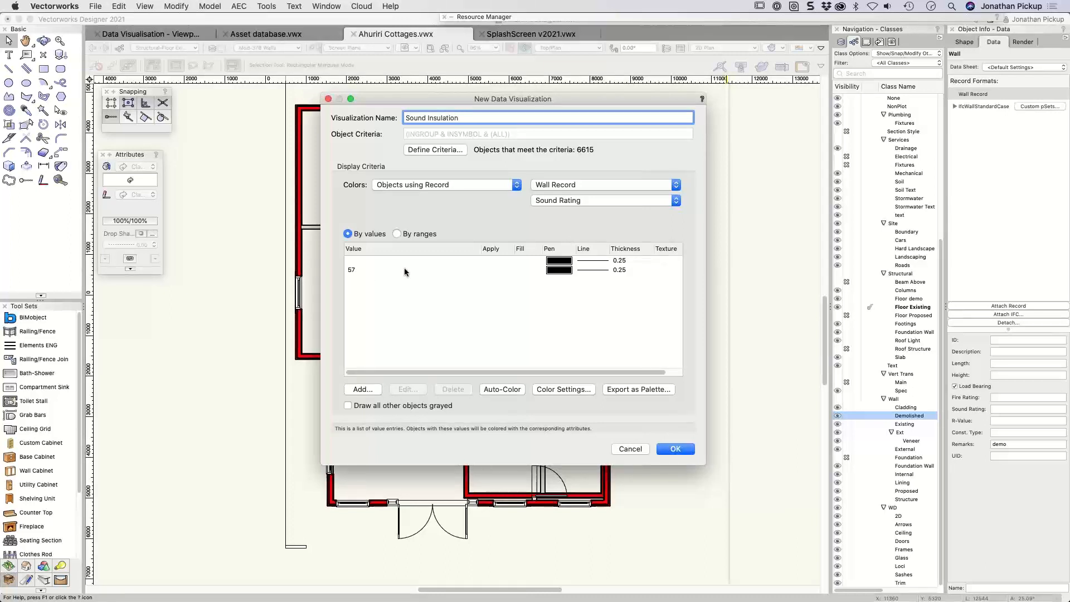
Enable attributes for the value 57 and give it a solid blue fill
{"action": "double_click", "coordinate": [362, 270]}
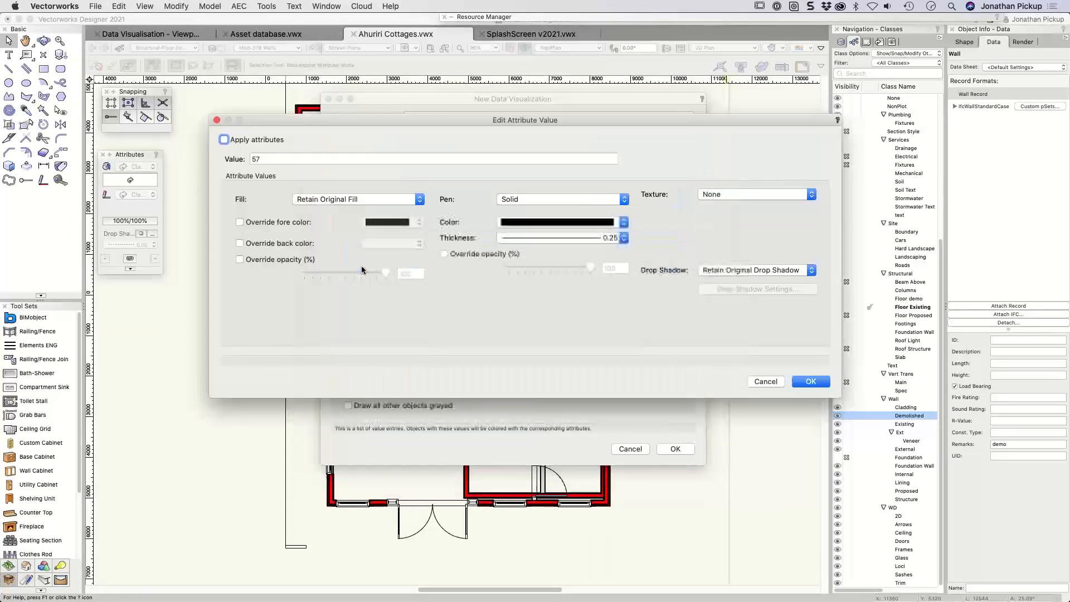
{"action": "left_click", "coordinate": [223, 139]}
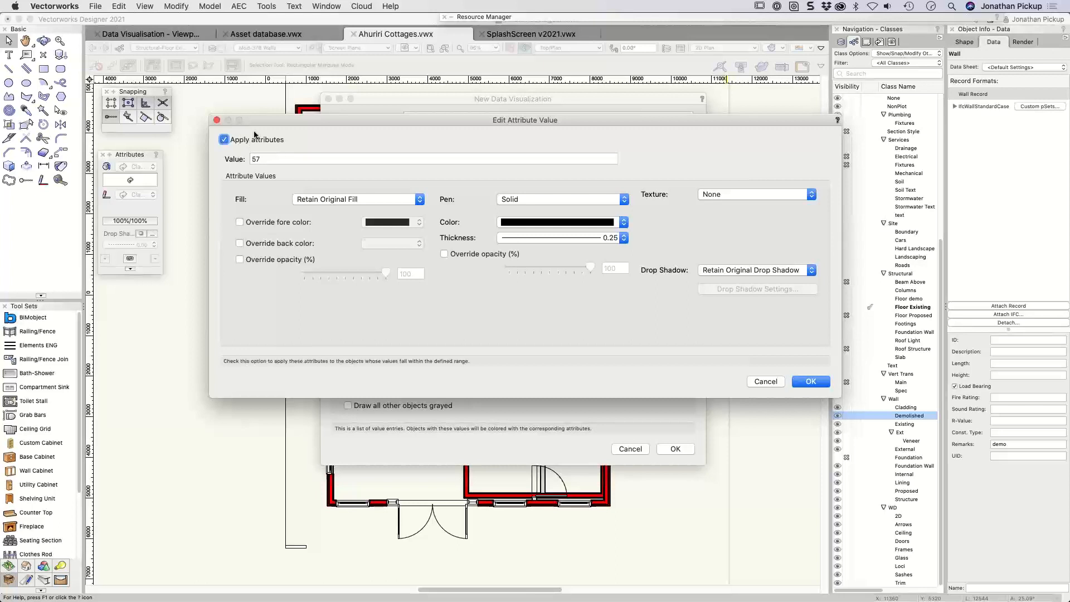
{"action": "left_click", "coordinate": [351, 201]}
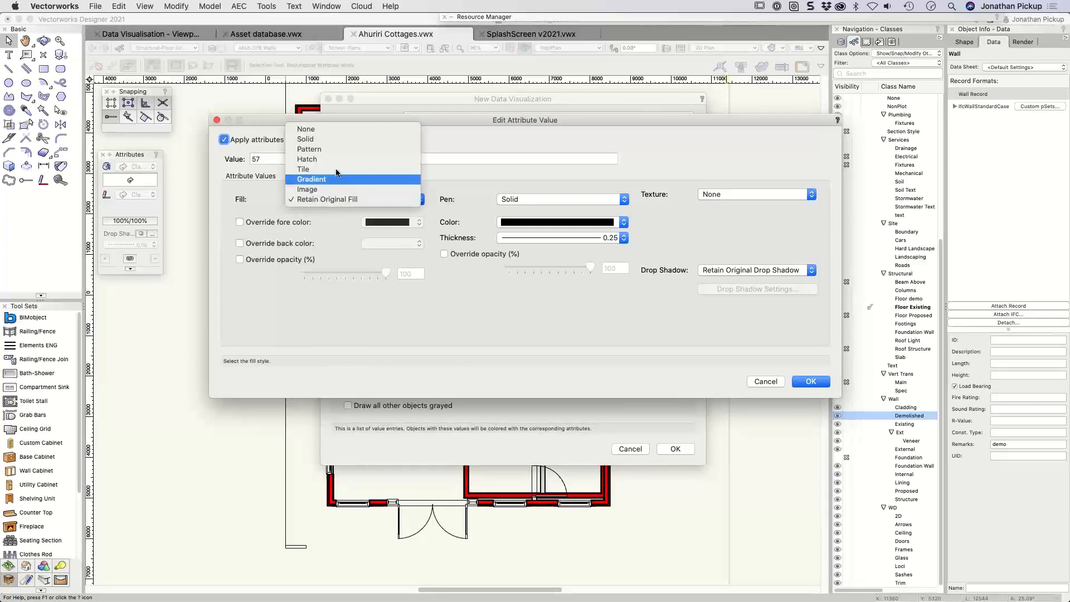
{"action": "left_click", "coordinate": [337, 139]}
{"action": "left_click", "coordinate": [383, 225]}
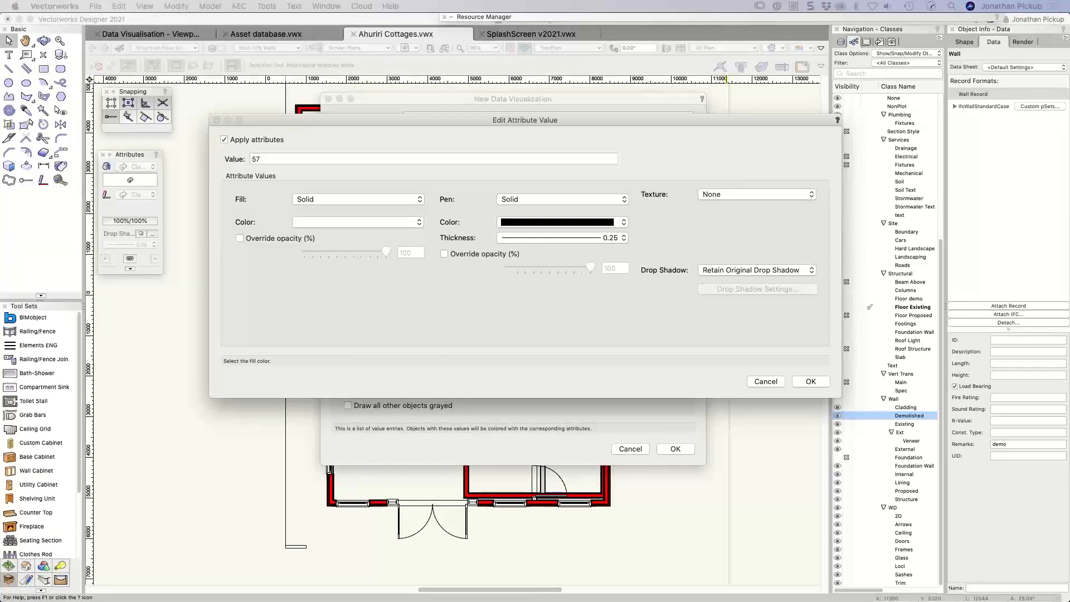
{"action": "left_click", "coordinate": [239, 143]}
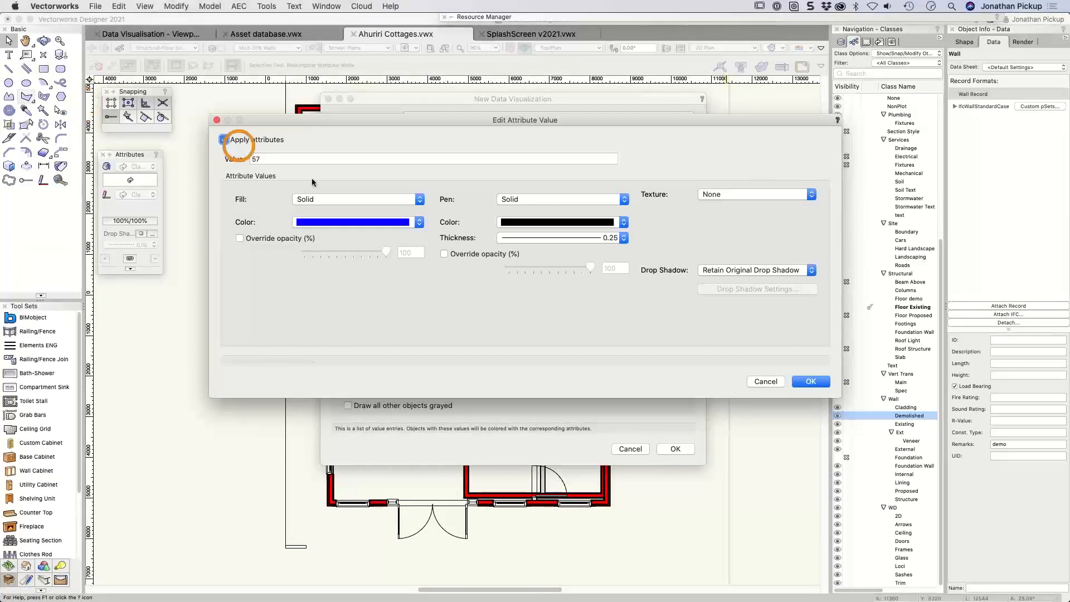
Override the blue fill's opacity with 65%, accept the attributes, and save the Sound Insulation visualization
{"action": "left_click", "coordinate": [281, 239]}
{"action": "left_click_drag", "start_coordinate": [384, 249], "coordinate": [356, 249]}
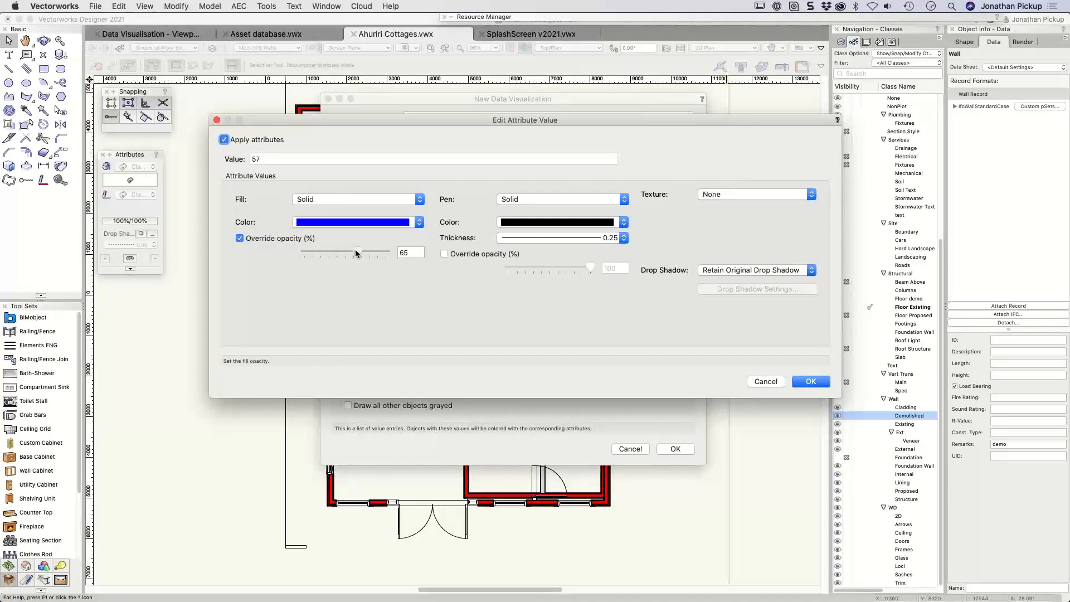
{"action": "left_click", "coordinate": [819, 384]}
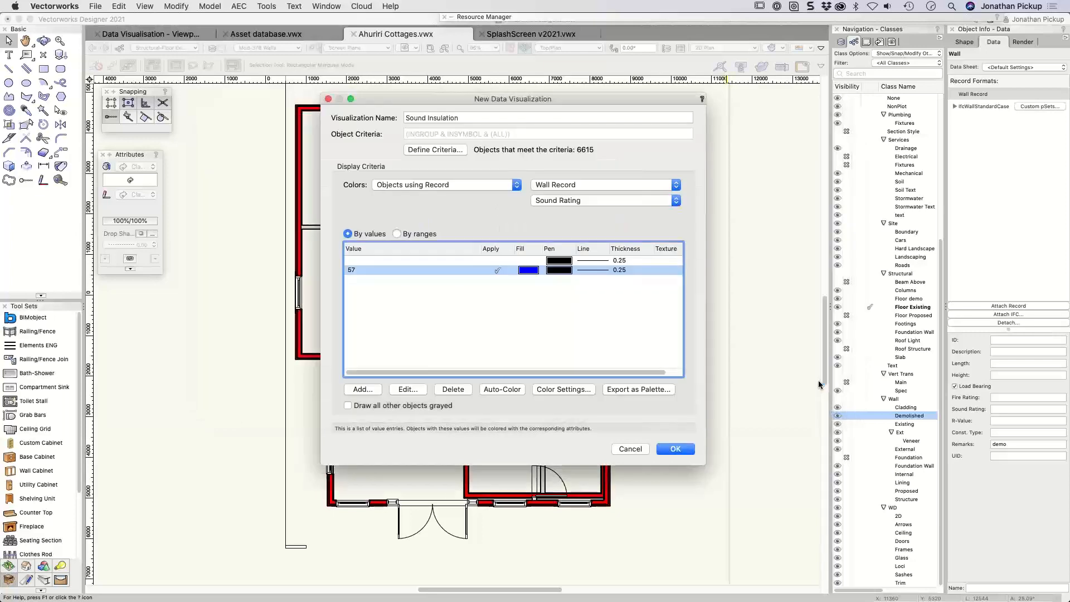
{"action": "left_click", "coordinate": [671, 450]}
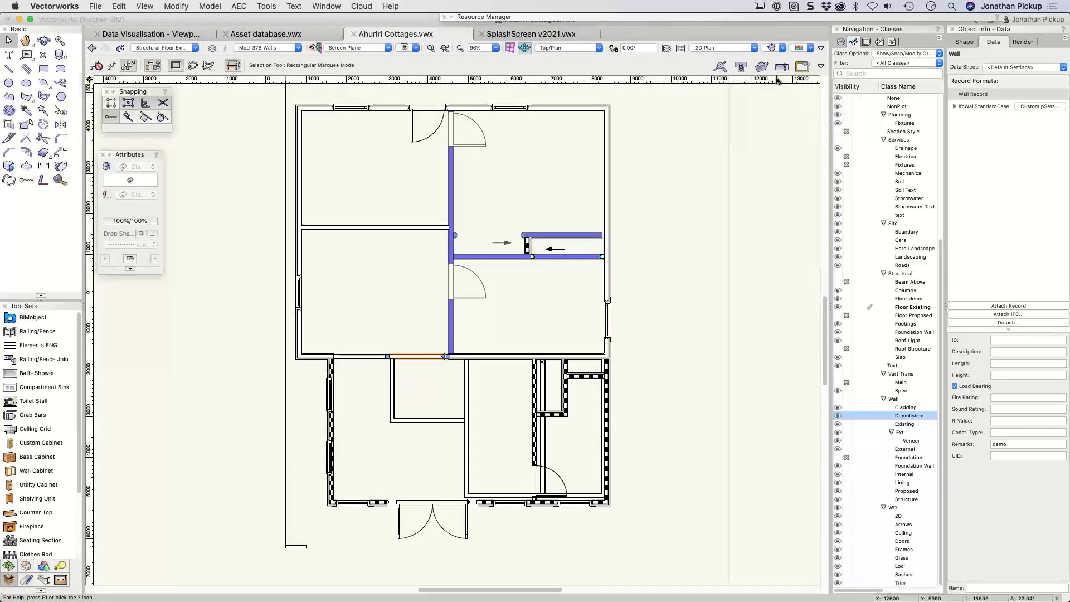
Switch the floor plan's data visualization to Load Bearing Wall and back to Sound Insulation to compare them
{"action": "left_click", "coordinate": [807, 48]}
{"action": "left_click", "coordinate": [836, 151]}
{"action": "left_click", "coordinate": [807, 48]}
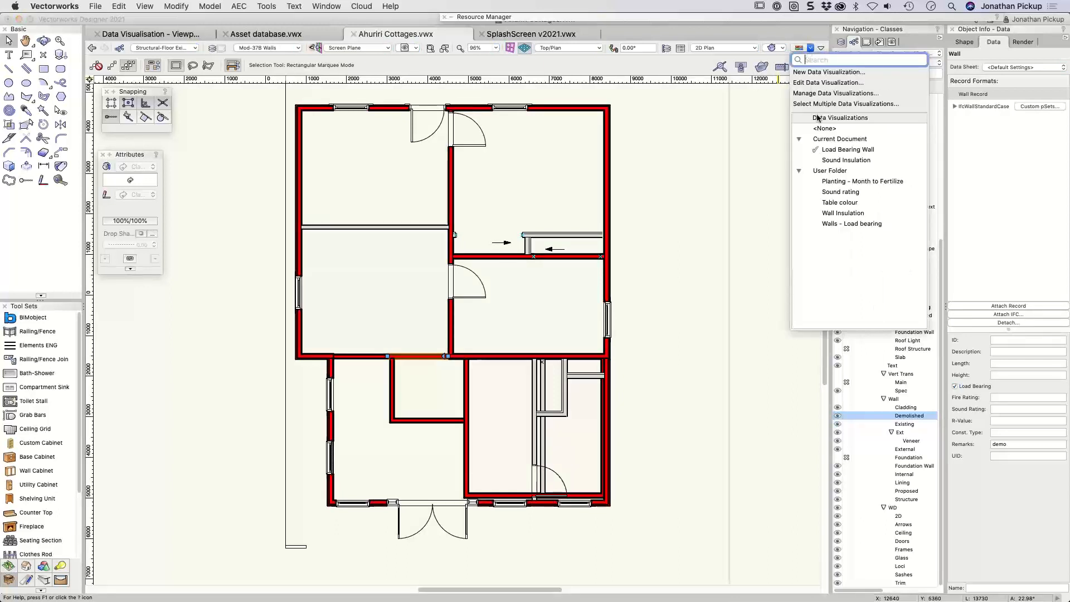
{"action": "left_click", "coordinate": [820, 161]}
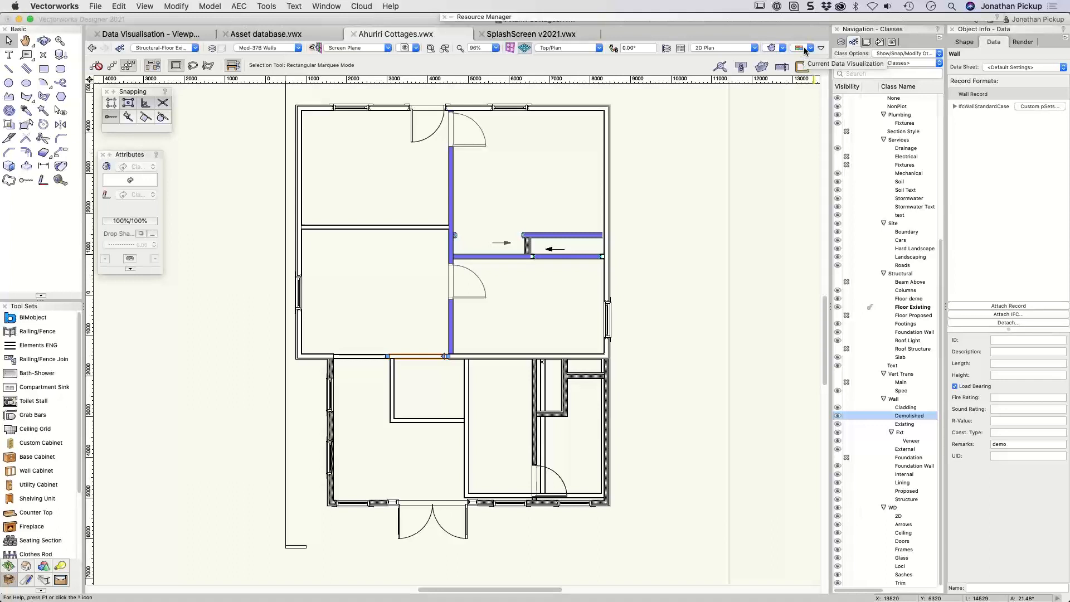
Hide the Demolished wall class and set the sound rating of the horizontal wall below the two right-hand rooms to 57
{"action": "left_click", "coordinate": [847, 416]}
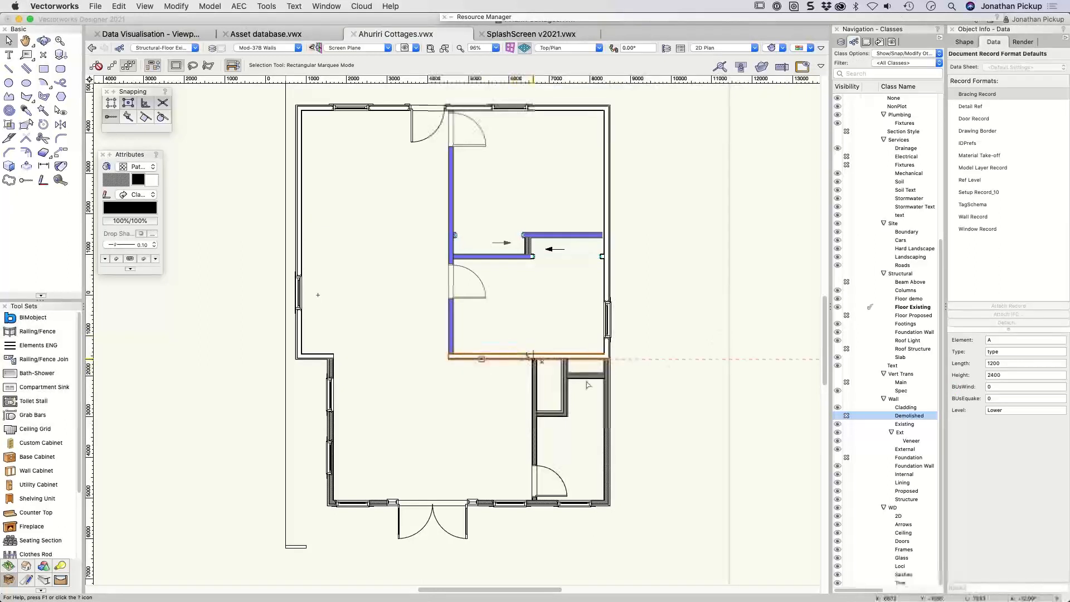
{"action": "left_click", "coordinate": [481, 355]}
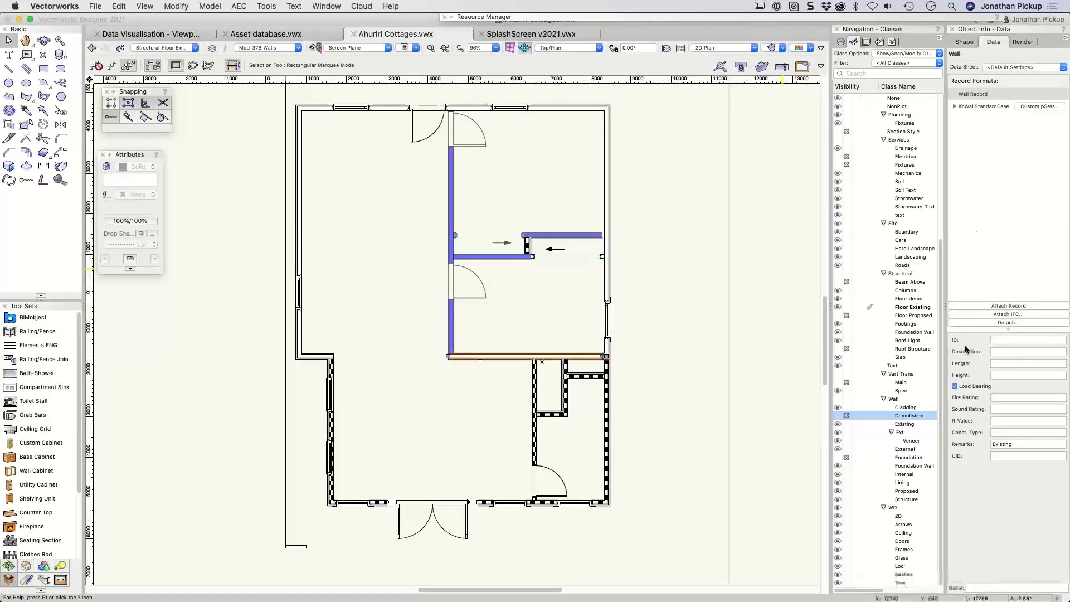
{"action": "left_click", "coordinate": [993, 409]}
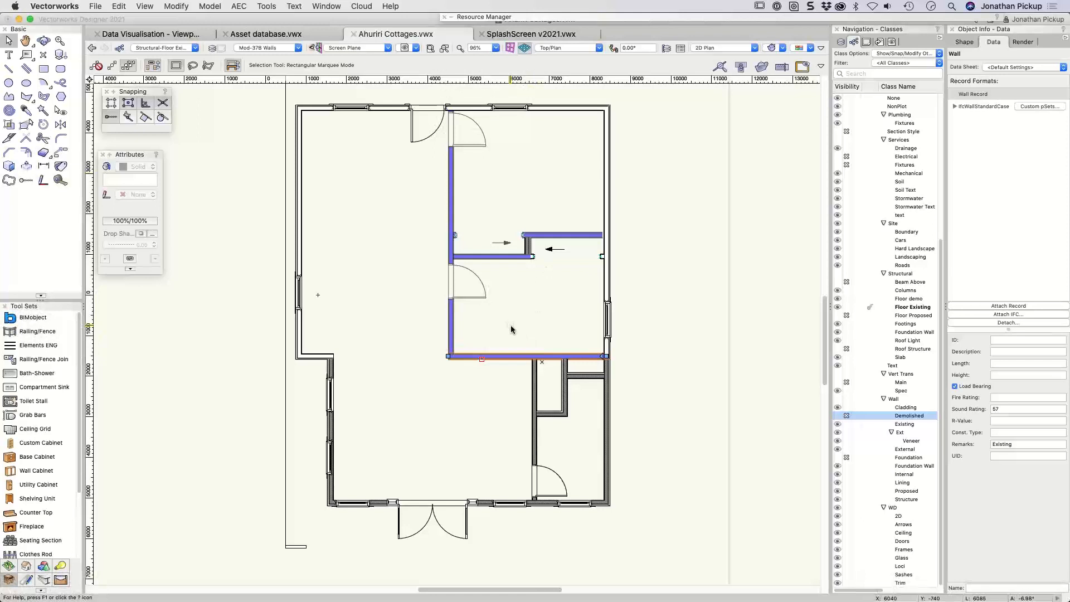
Set the sound rating of the vertical partition wall in the plan's lower right part to 57 and deselect it
{"action": "left_click", "coordinate": [534, 424]}
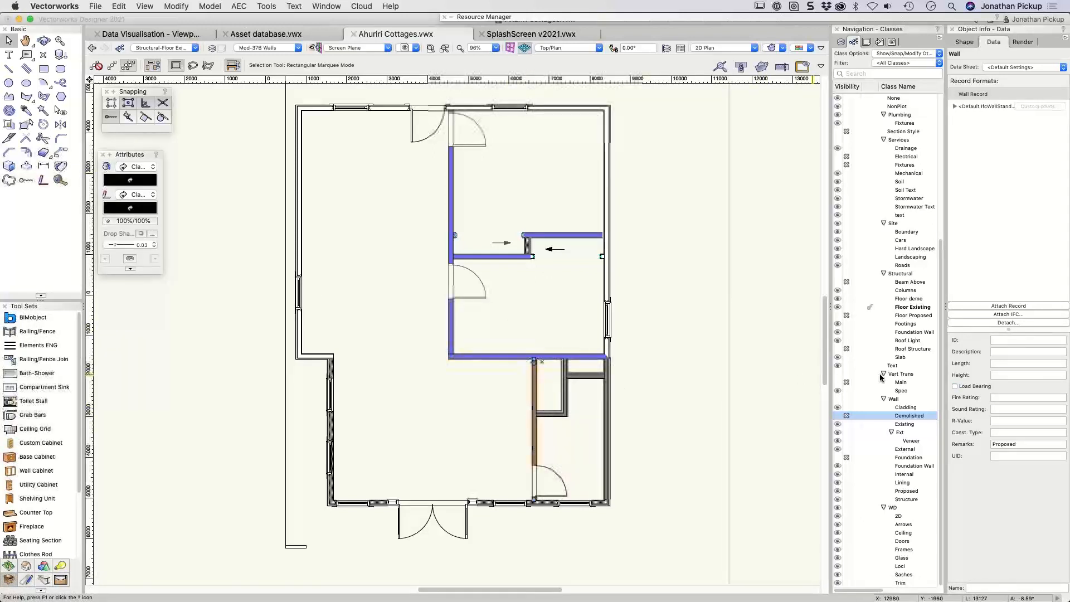
{"action": "left_click", "coordinate": [999, 408]}
{"action": "type", "text": "57"}
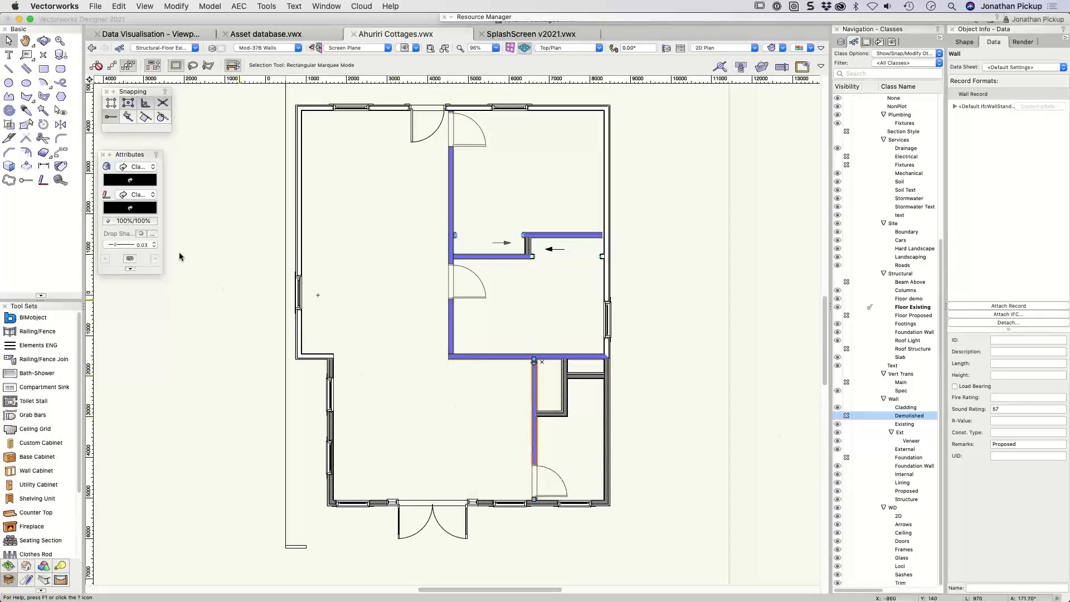
{"action": "left_click", "coordinate": [169, 242]}
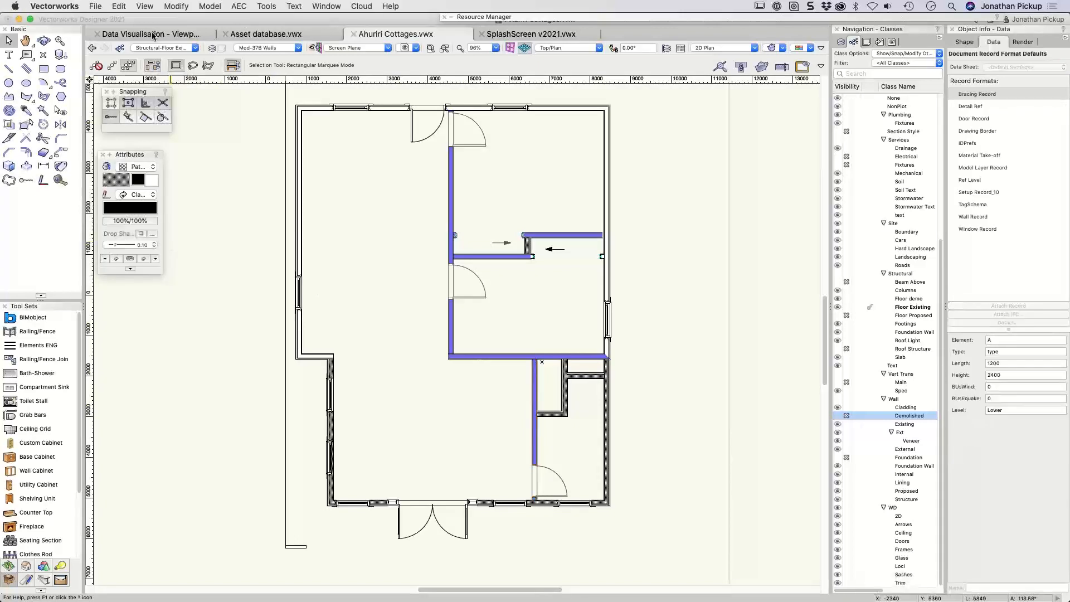
Switch to the Asset database.vwx drawing and bring Rooms 1 to 11 into closer view
{"action": "left_click", "coordinate": [153, 36]}
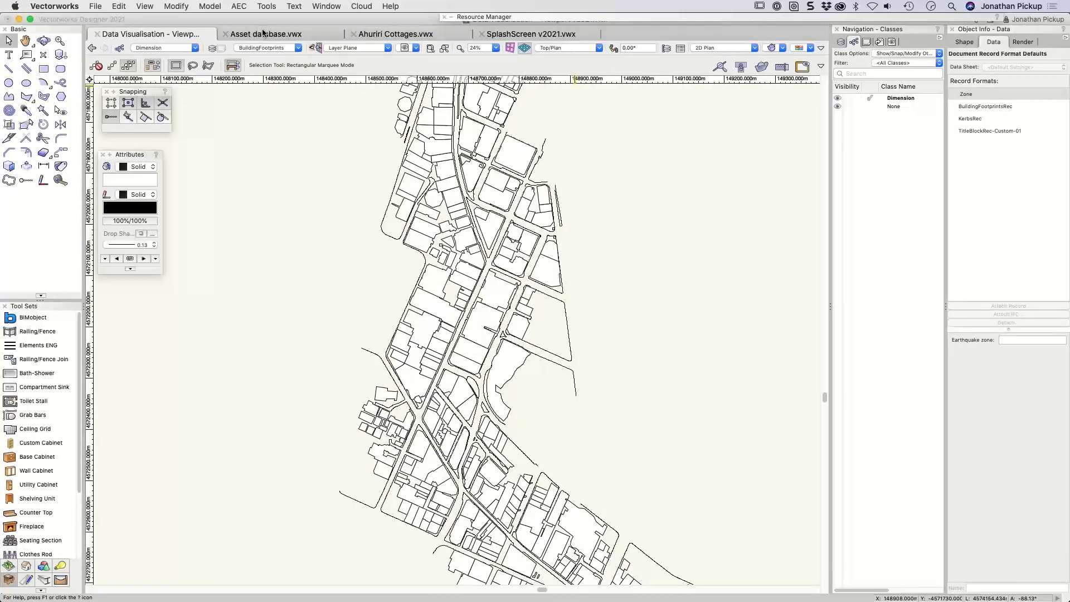
{"action": "left_click", "coordinate": [264, 33]}
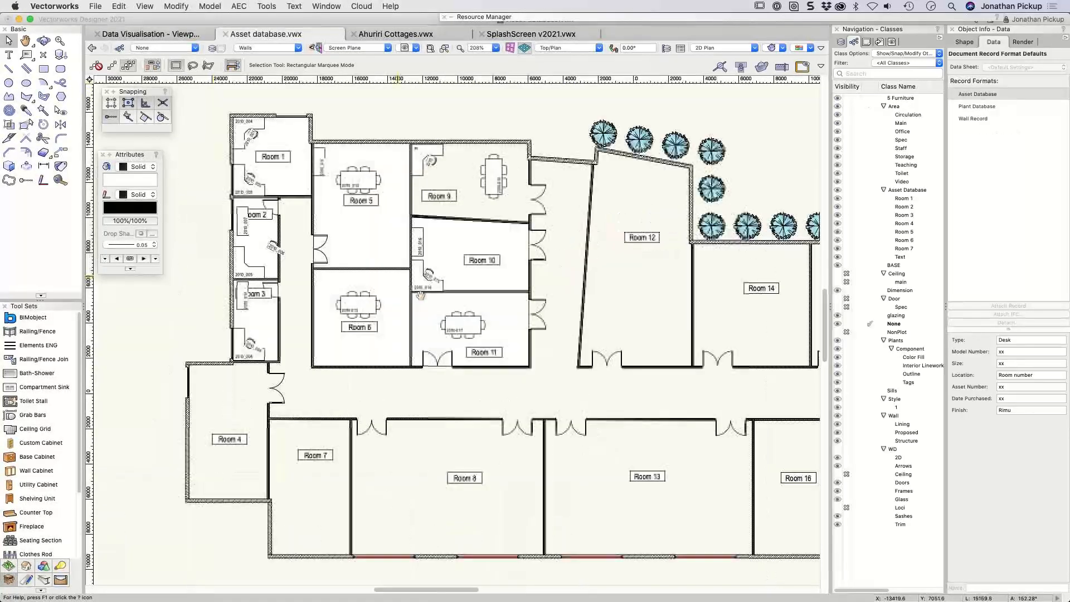
{"action": "middle_click_drag", "start_coordinate": [399, 278], "coordinate": [447, 316]}
{"action": "scroll", "coordinate": [446, 316], "scroll_direction": "up", "scroll_amount": 4}
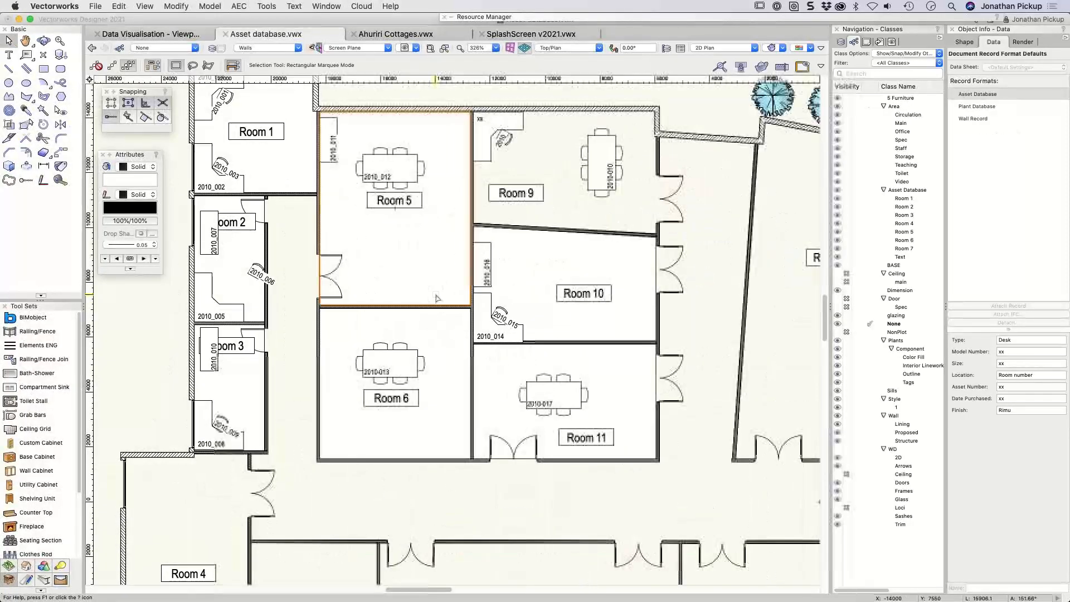
{"action": "scroll", "coordinate": [440, 298], "scroll_direction": "down", "scroll_amount": 1}
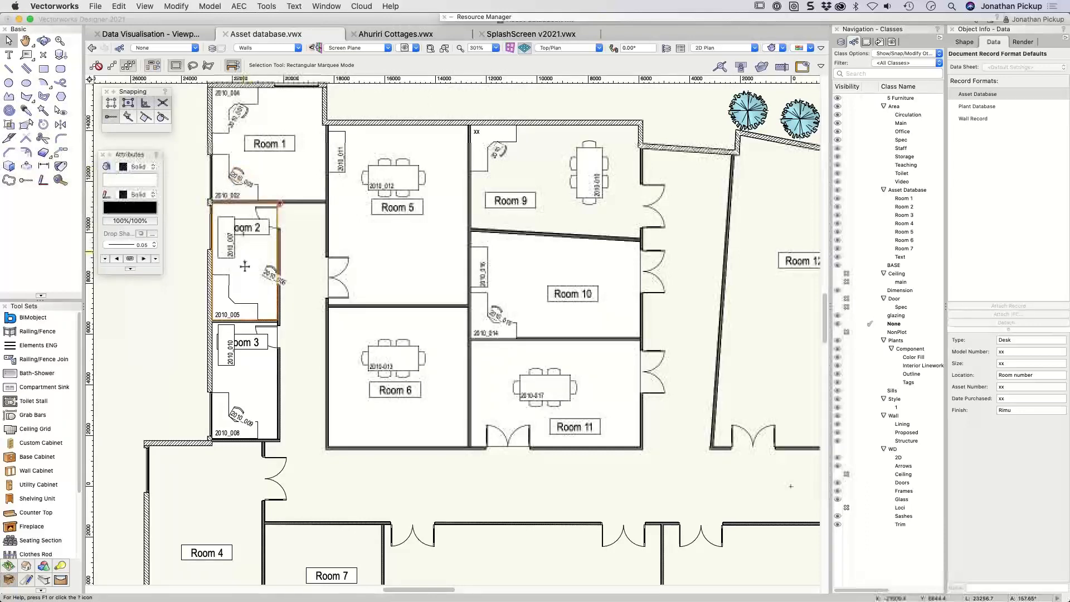
Edit the current document's Sound rating data visualization so that value 57 has a green fill
{"action": "left_click", "coordinate": [799, 47]}
{"action": "left_click", "coordinate": [811, 48]}
{"action": "left_click", "coordinate": [801, 98]}
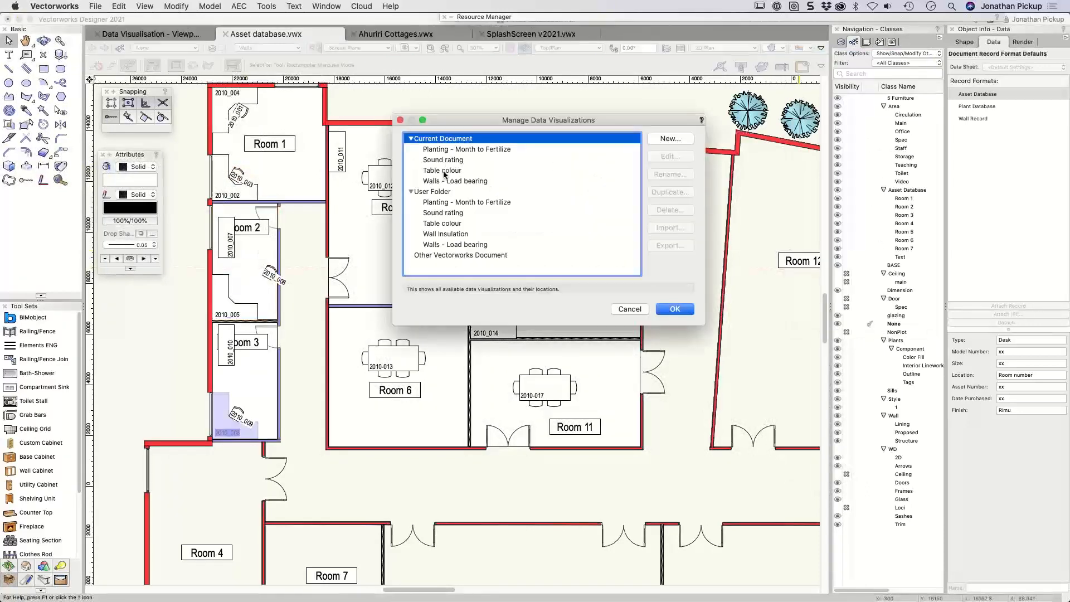
{"action": "left_click", "coordinate": [477, 159]}
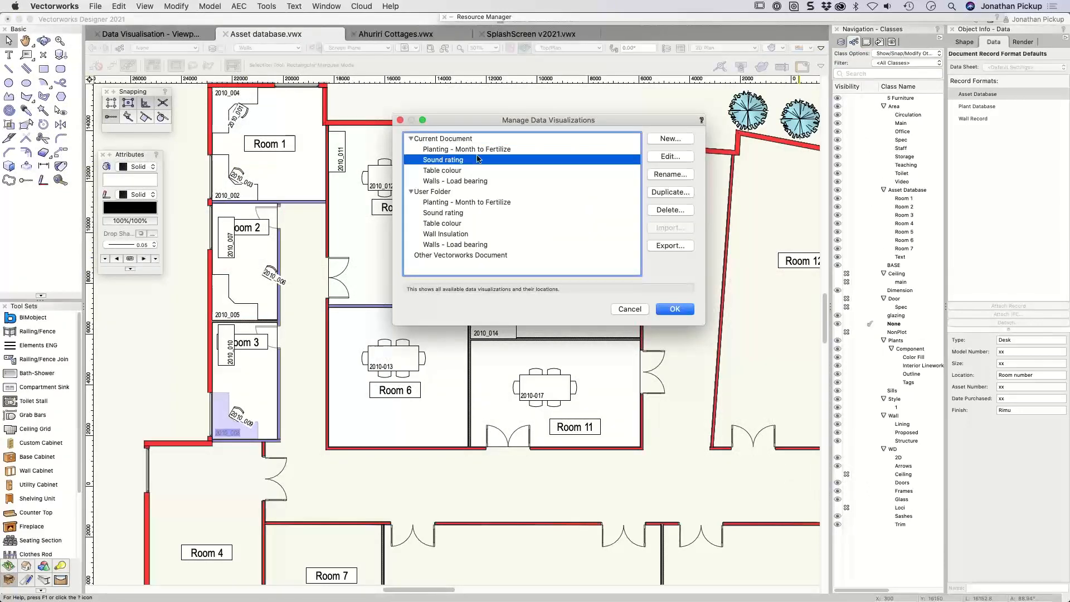
{"action": "left_click", "coordinate": [676, 160]}
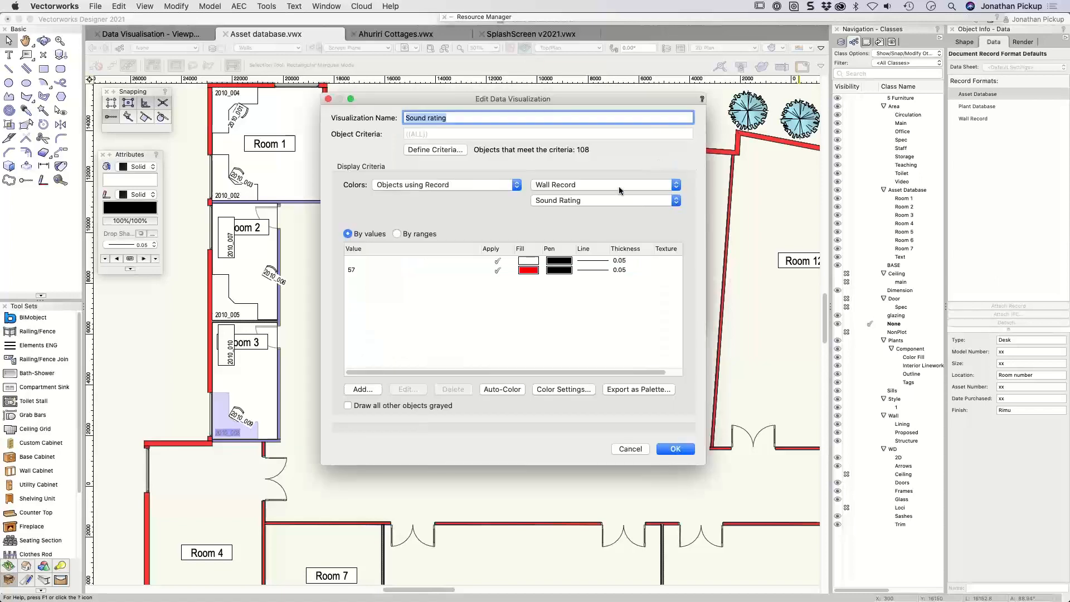
{"action": "left_click", "coordinate": [371, 269]}
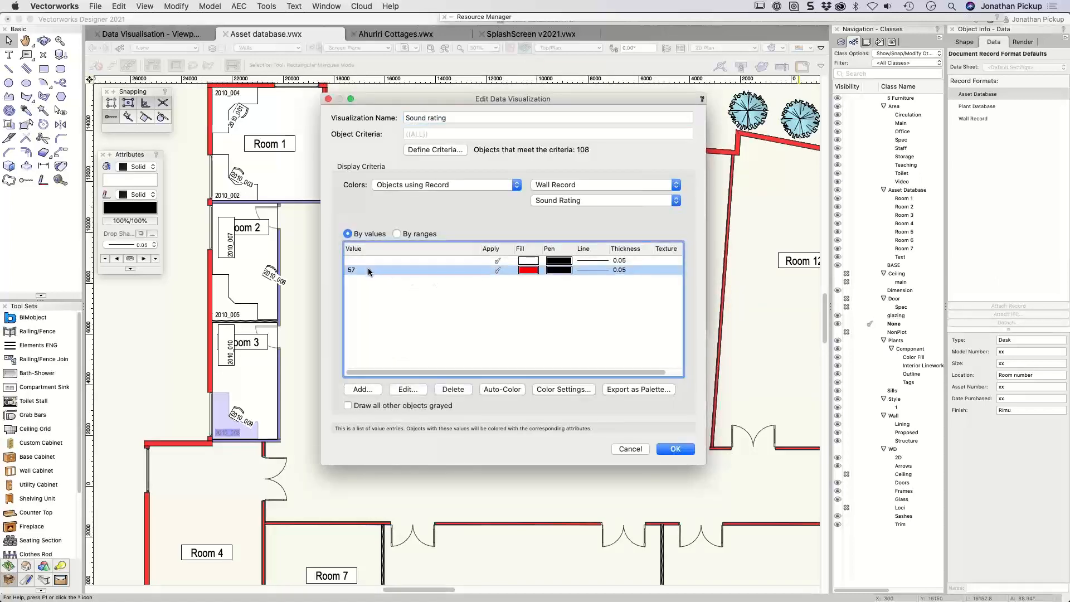
{"action": "double_click", "coordinate": [368, 269]}
{"action": "left_click", "coordinate": [368, 223]}
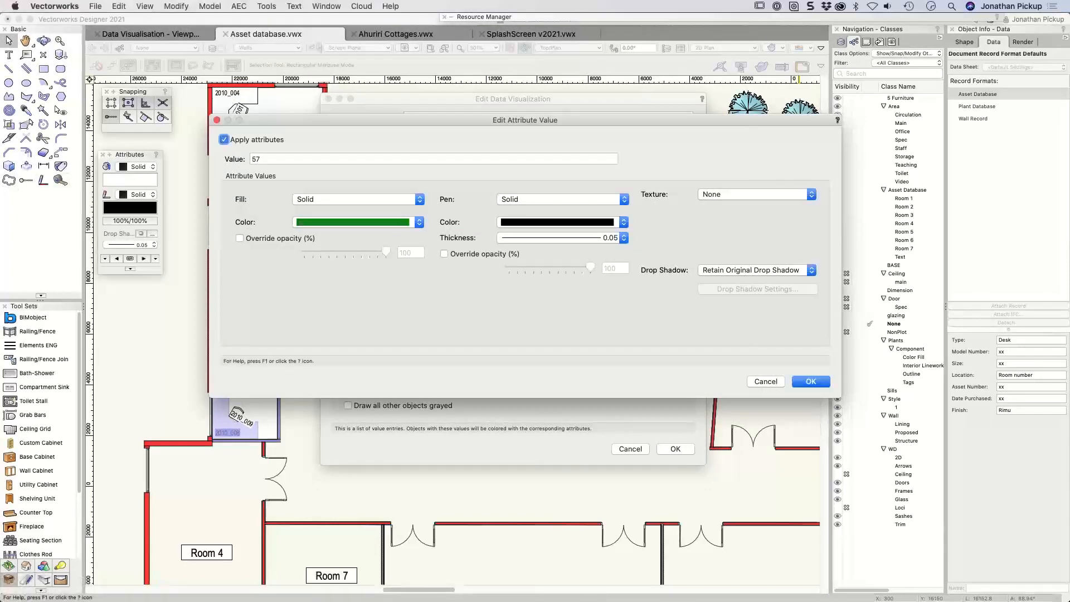
{"action": "left_click", "coordinate": [802, 382]}
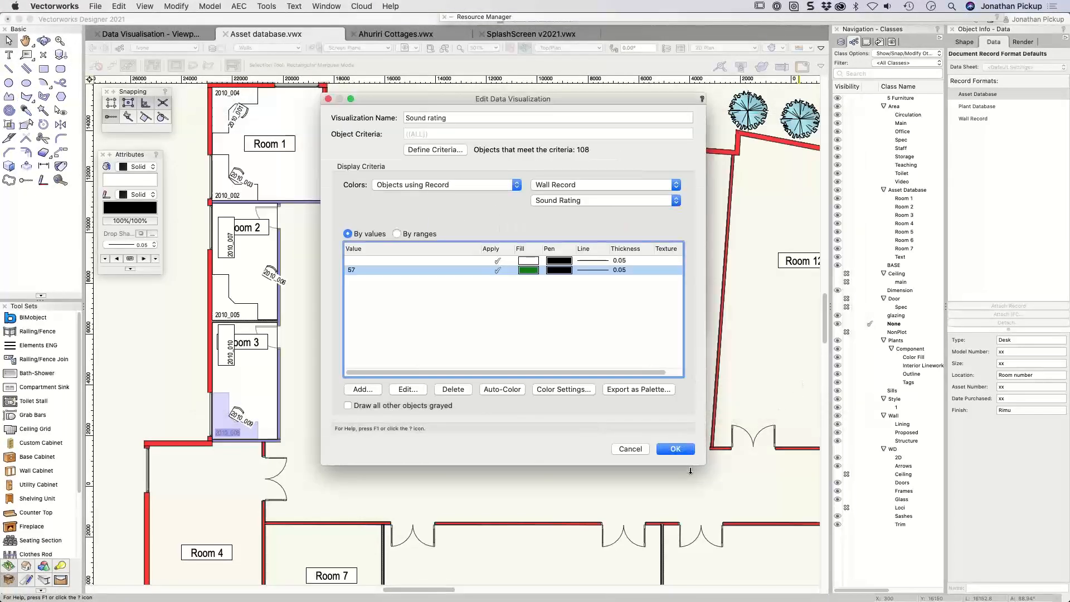
{"action": "left_click", "coordinate": [675, 449]}
{"action": "left_click", "coordinate": [675, 309]}
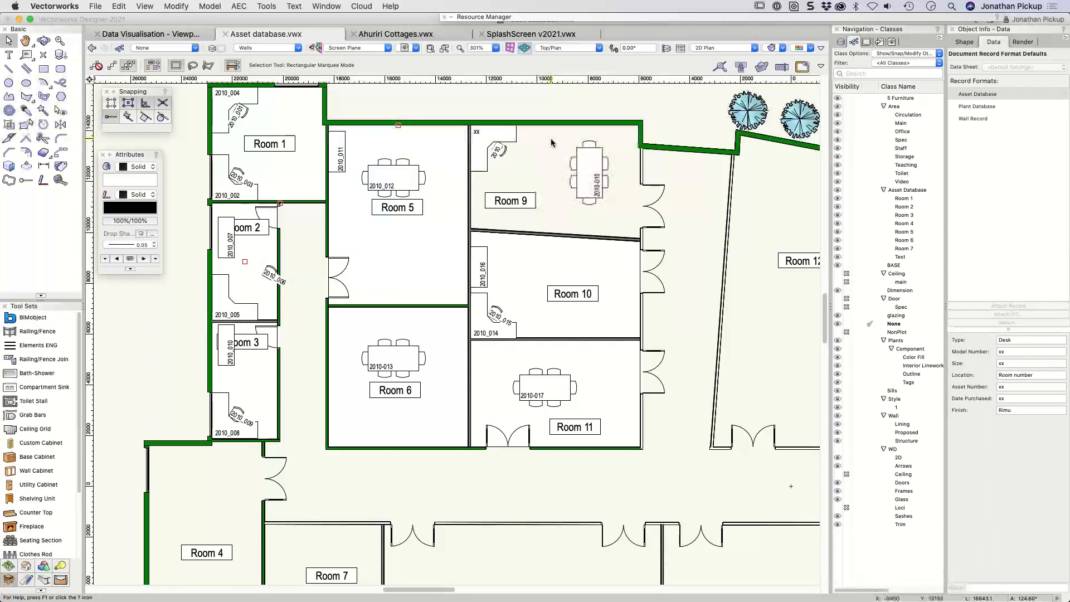
Switch to the Data Visualisation viewports drawing and select the large building footprint east of the main road near the map's centre
{"action": "left_click", "coordinate": [127, 34]}
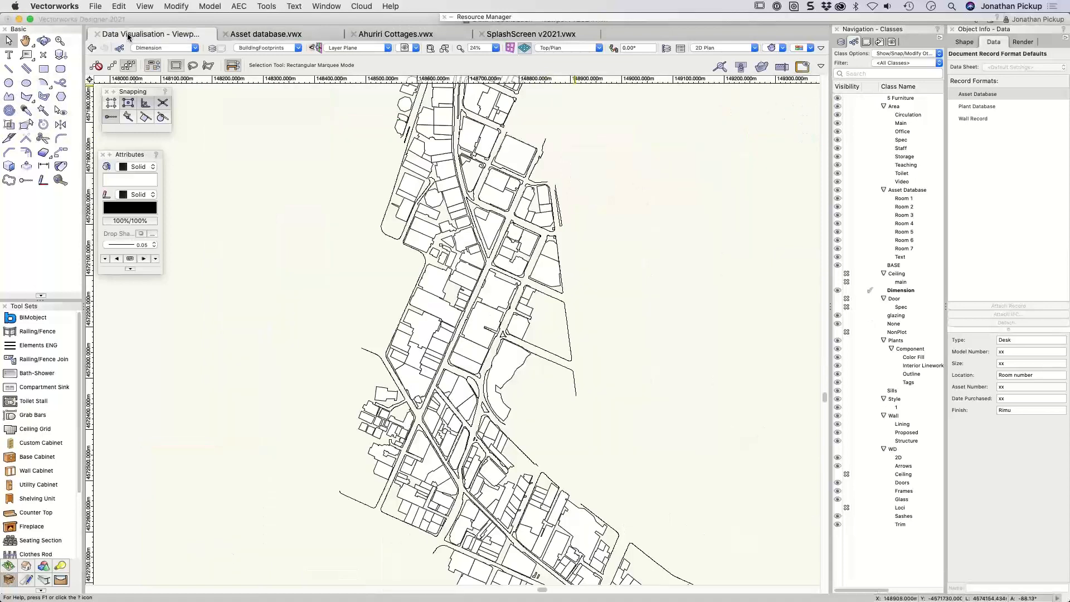
{"action": "scroll", "coordinate": [384, 294], "scroll_direction": "up", "scroll_amount": 3}
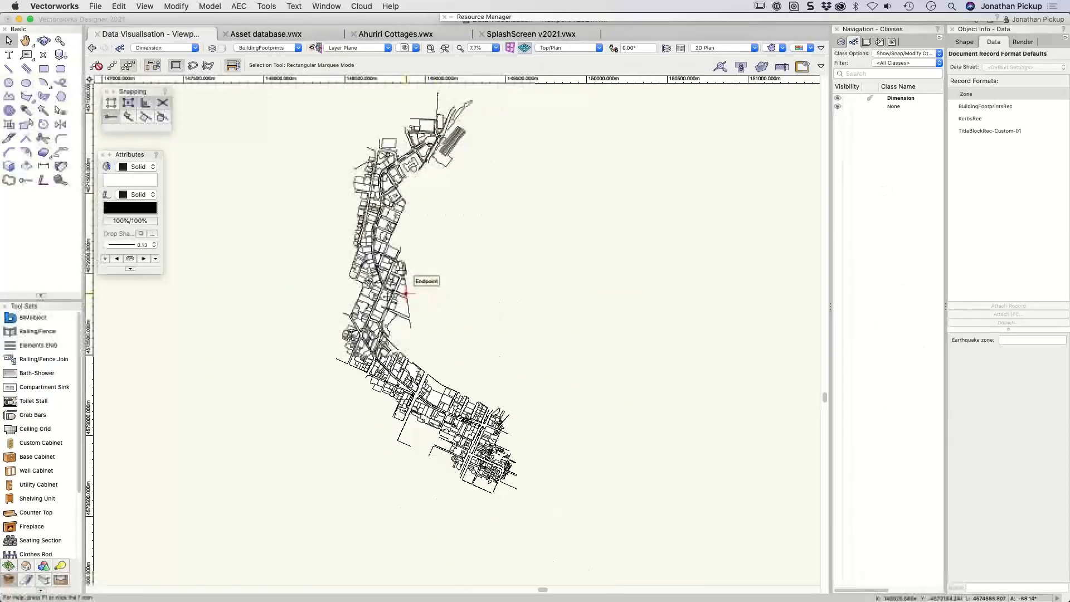
{"action": "scroll", "coordinate": [385, 295], "scroll_direction": "up", "scroll_amount": 5}
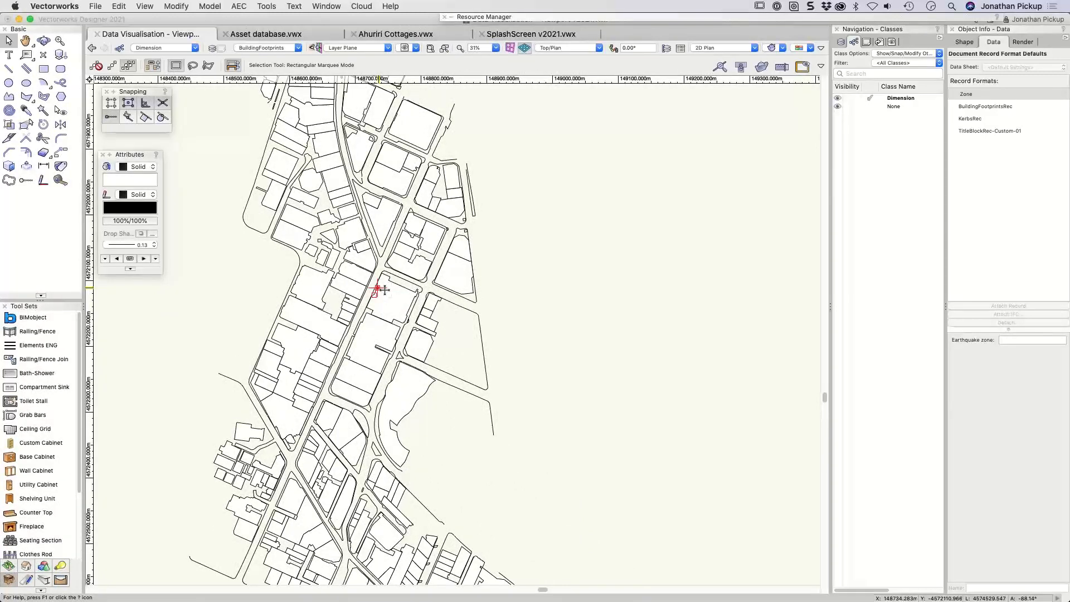
{"action": "left_click", "coordinate": [383, 289]}
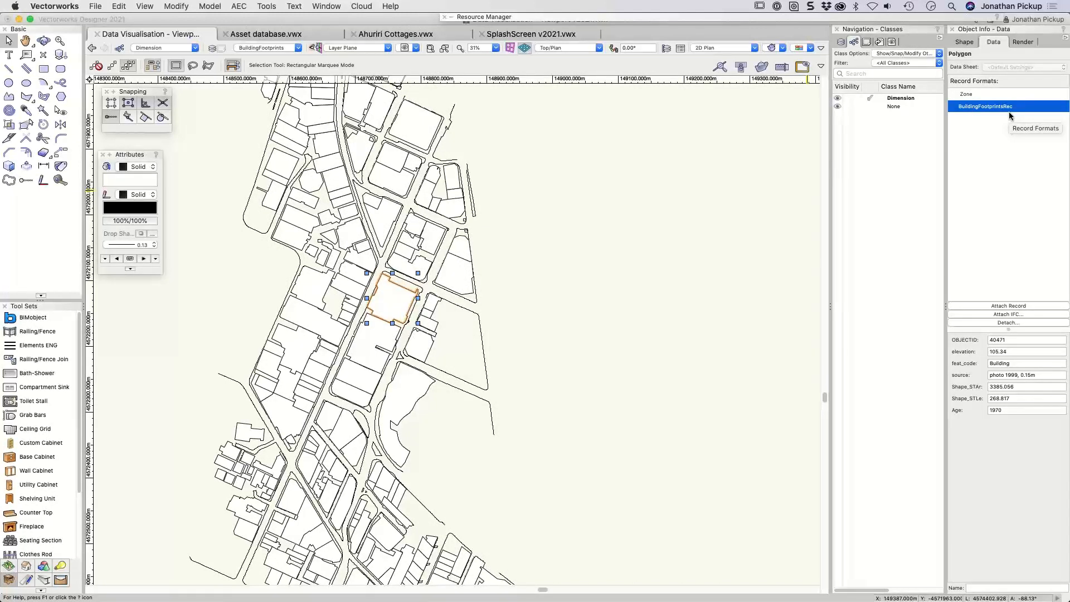
Examine the selected building's BuildingFootprintsRec fields, including feature code, source, shape area, age and elevation, and deselect the building
{"action": "left_click", "coordinate": [1017, 363]}
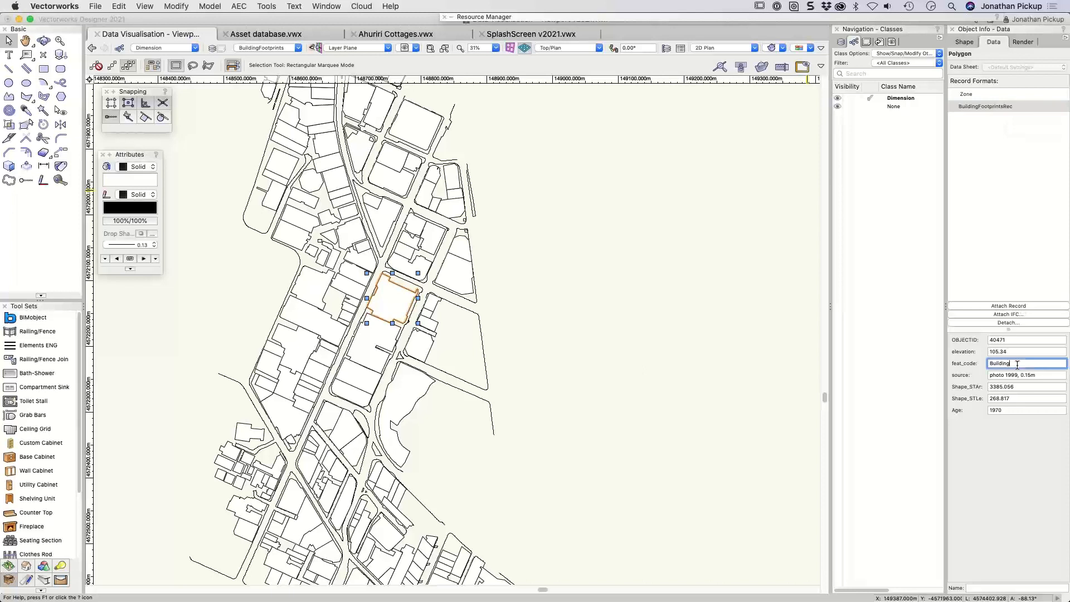
{"action": "left_click", "coordinate": [1030, 376]}
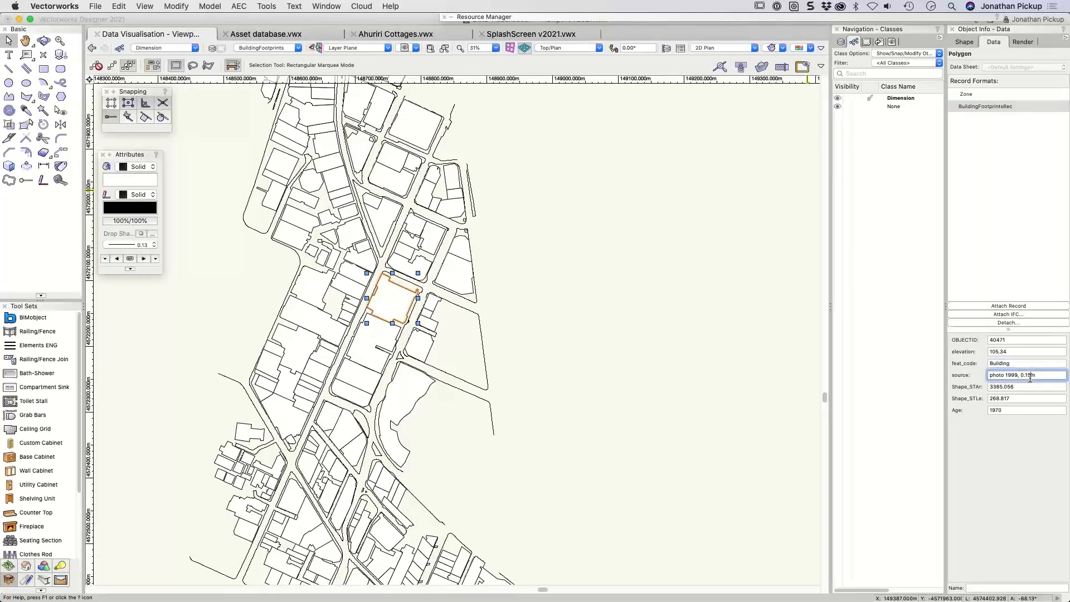
{"action": "left_click", "coordinate": [1022, 387]}
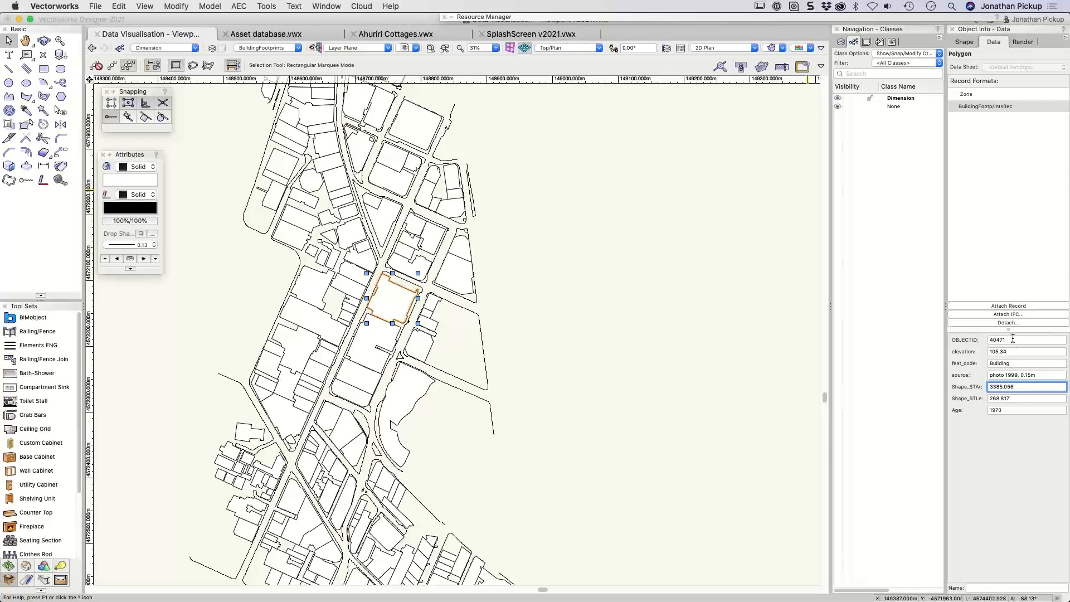
{"action": "double_click", "coordinate": [1014, 410]}
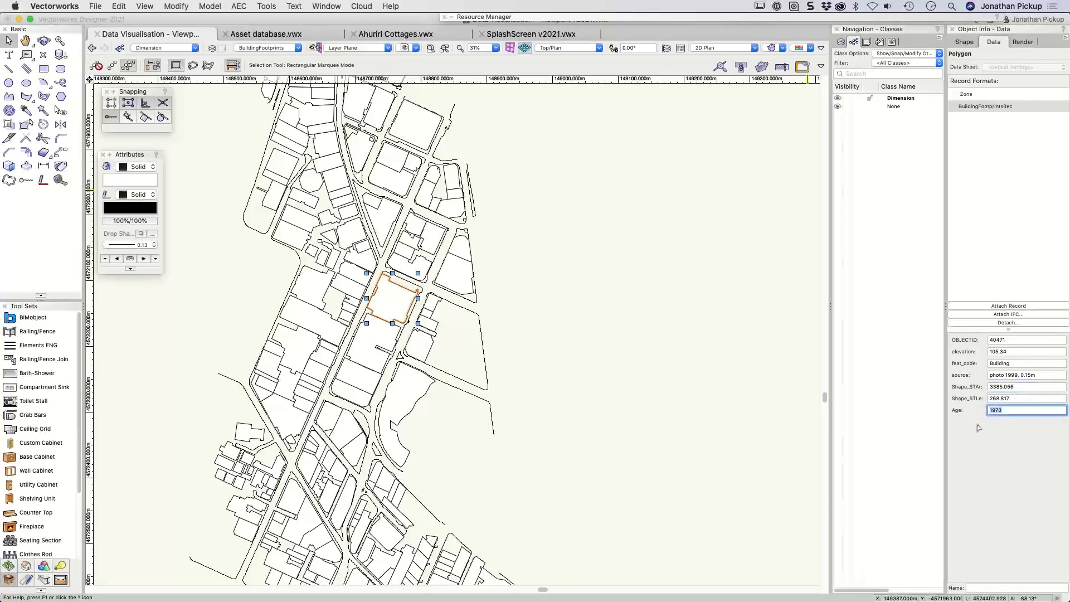
{"action": "double_click", "coordinate": [1020, 352]}
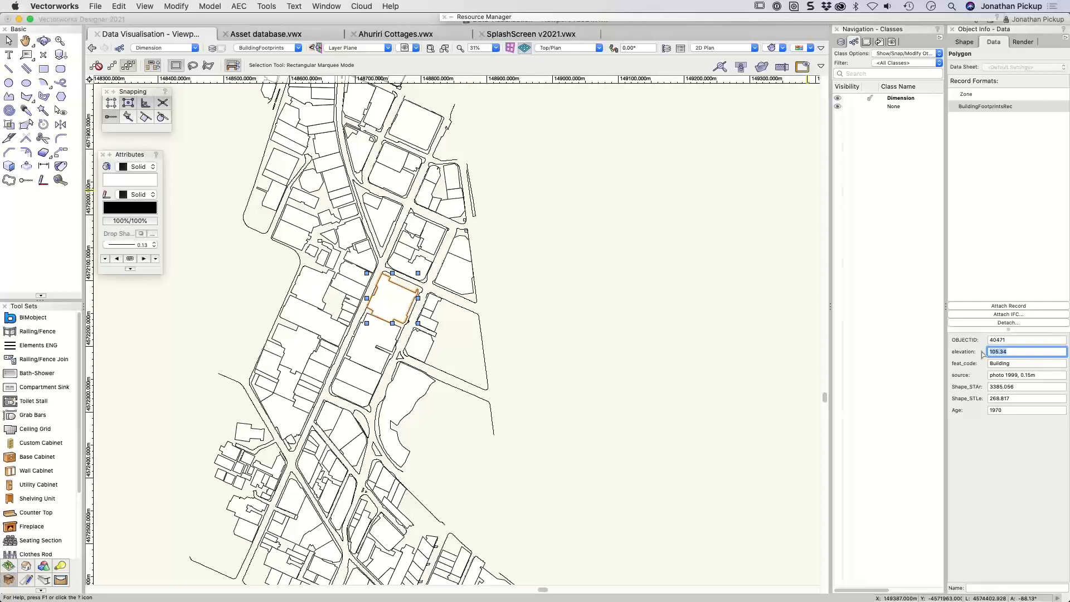
{"action": "left_click", "coordinate": [970, 366]}
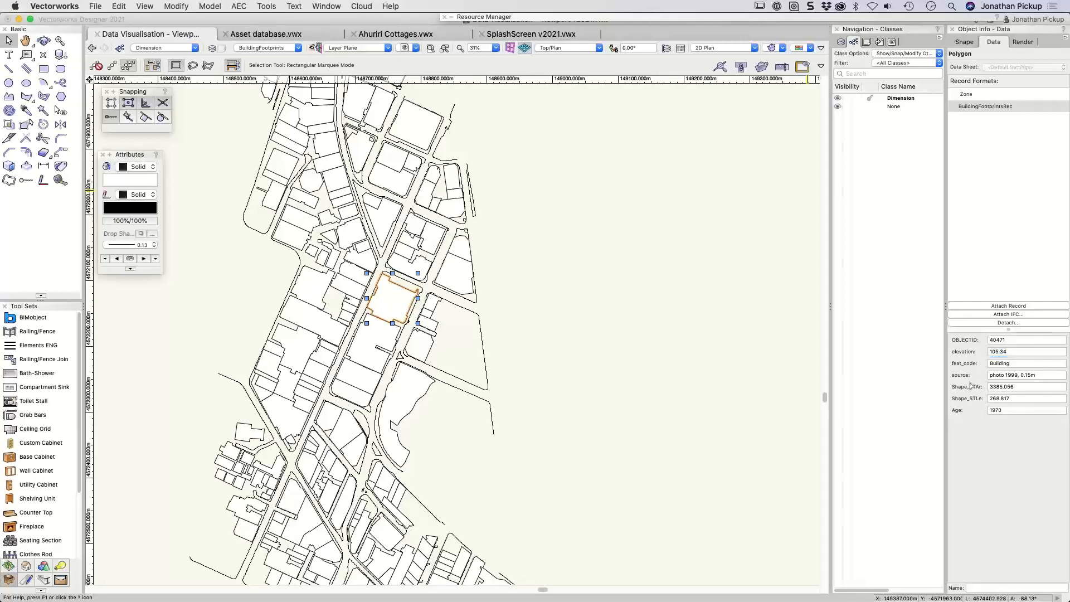
{"action": "left_click", "coordinate": [752, 315]}
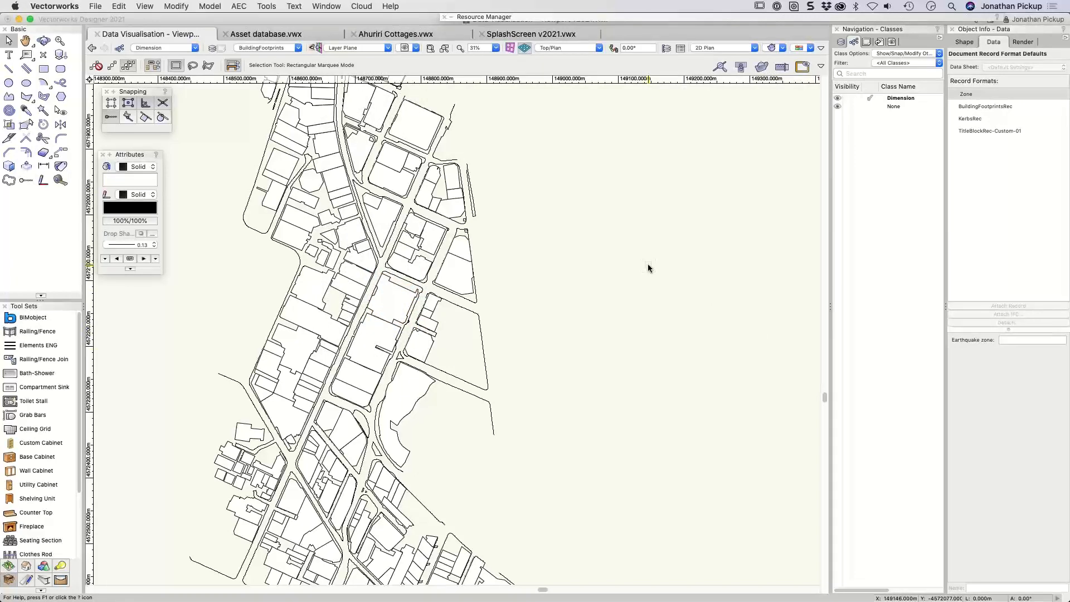
Go to sheet layer Sht-1 and inspect the Earthquake Zones and Building Type viewports and the viewport with the age legend
{"action": "left_click", "coordinate": [276, 47]}
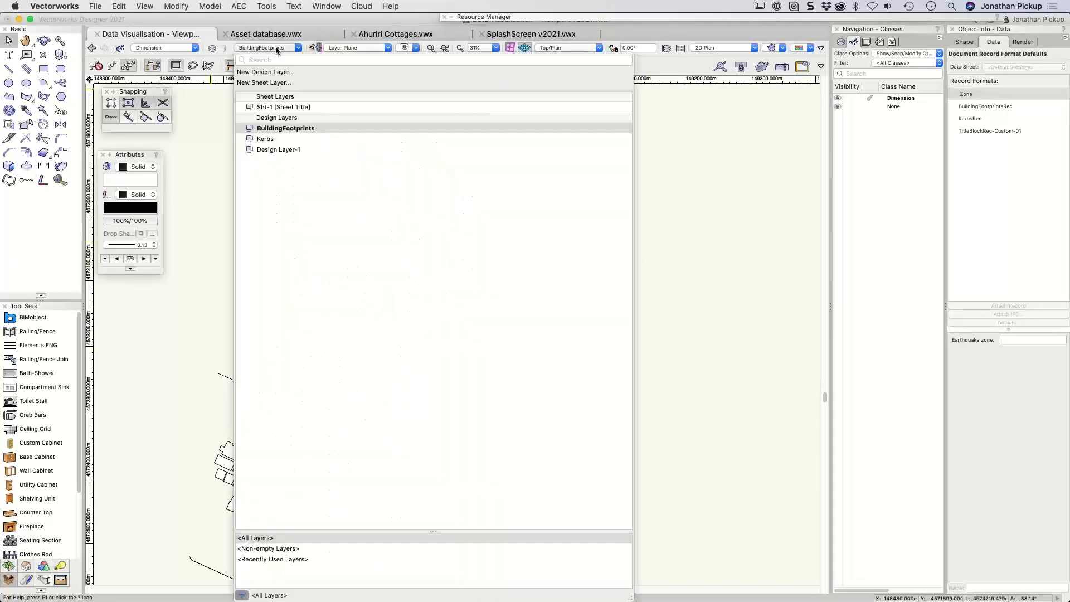
{"action": "left_click", "coordinate": [273, 107]}
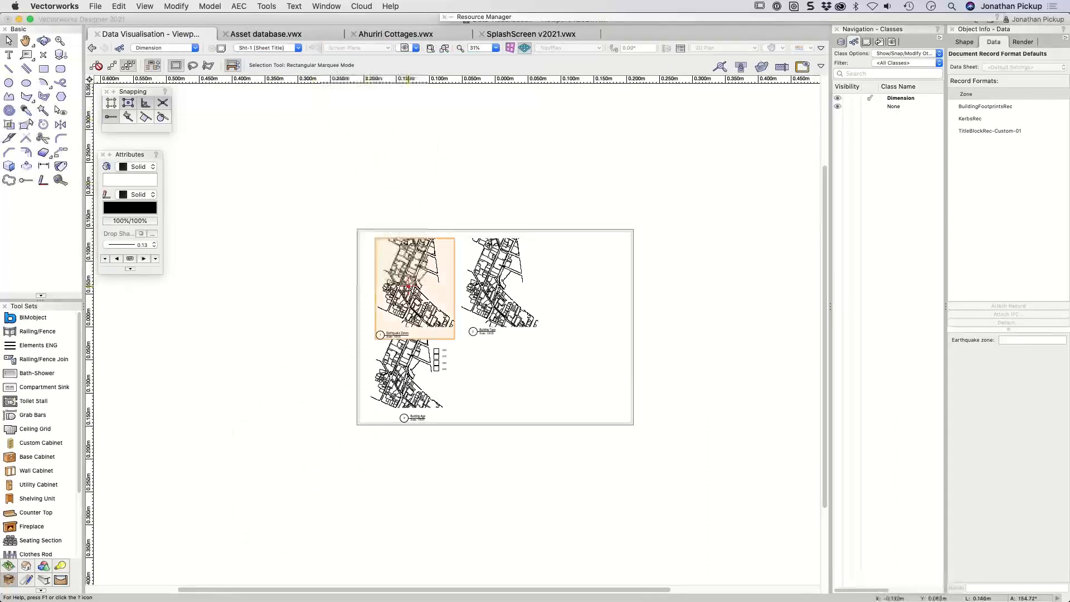
{"action": "scroll", "coordinate": [408, 287], "scroll_direction": "up", "scroll_amount": 3}
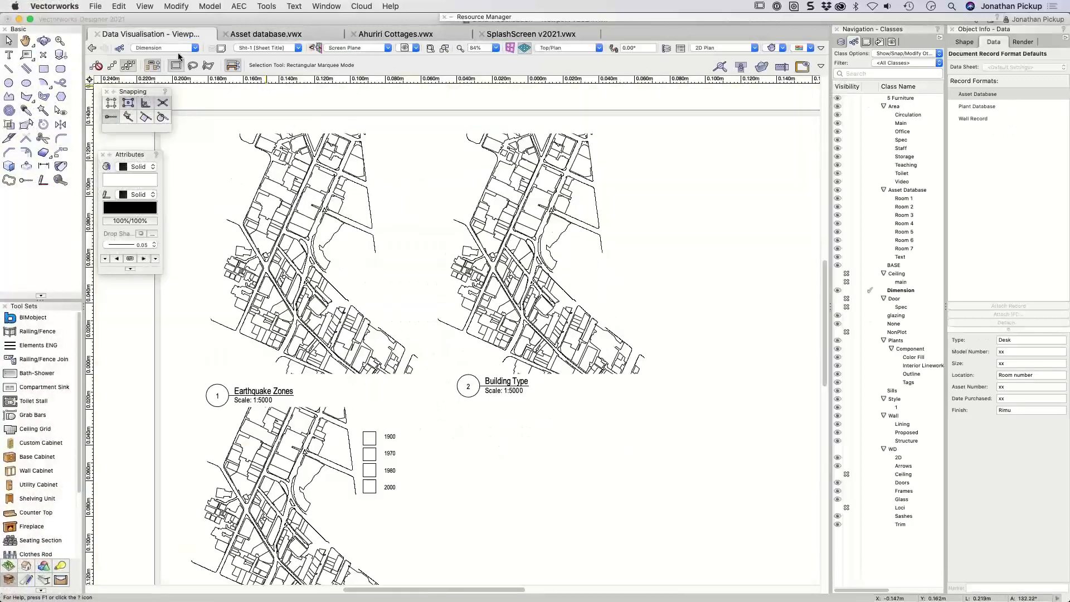
Return to the BuildingFootprints layer and check the Zone record's earthquake zone for the large building and its northern neighbour
{"action": "left_click", "coordinate": [266, 48]}
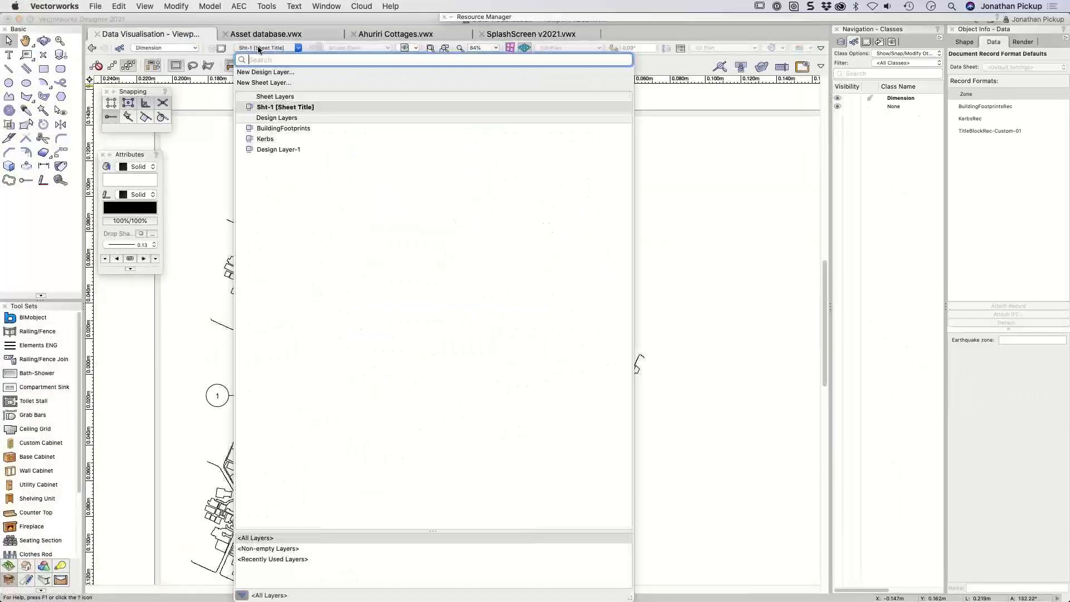
{"action": "left_click", "coordinate": [261, 131]}
{"action": "key", "text": "h"}
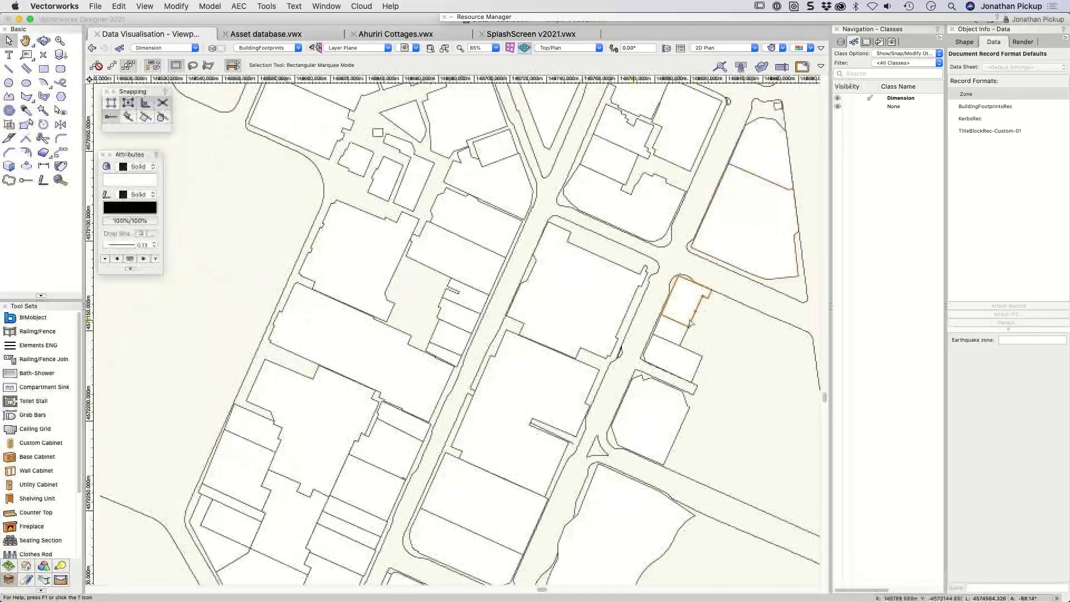
{"action": "key", "text": "x"}
{"action": "left_click", "coordinate": [605, 316]}
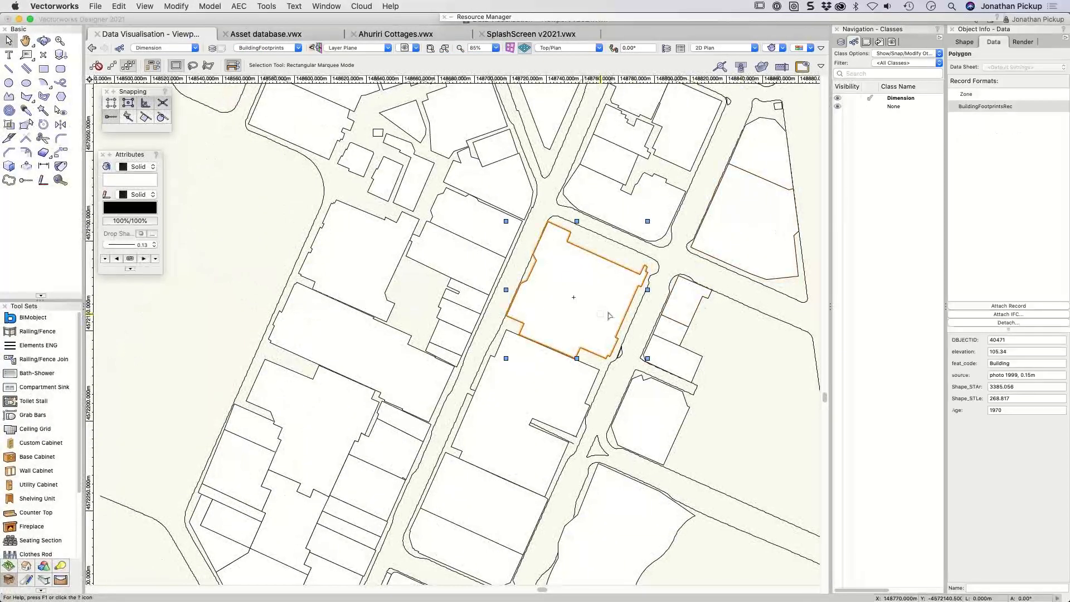
{"action": "left_click", "coordinate": [965, 94]}
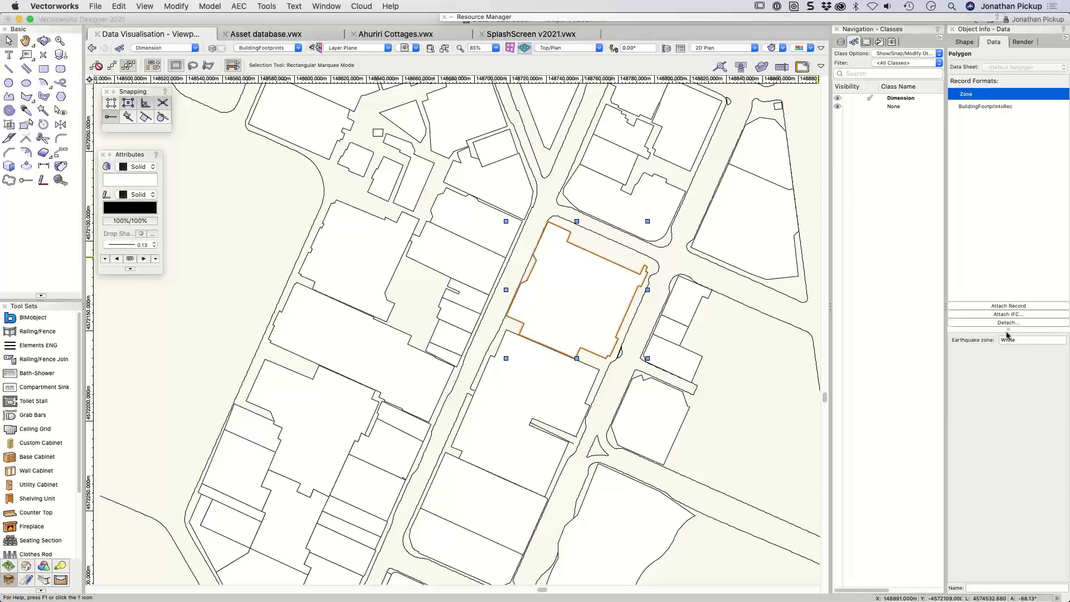
{"action": "left_click", "coordinate": [617, 215]}
{"action": "key", "text": "space"}
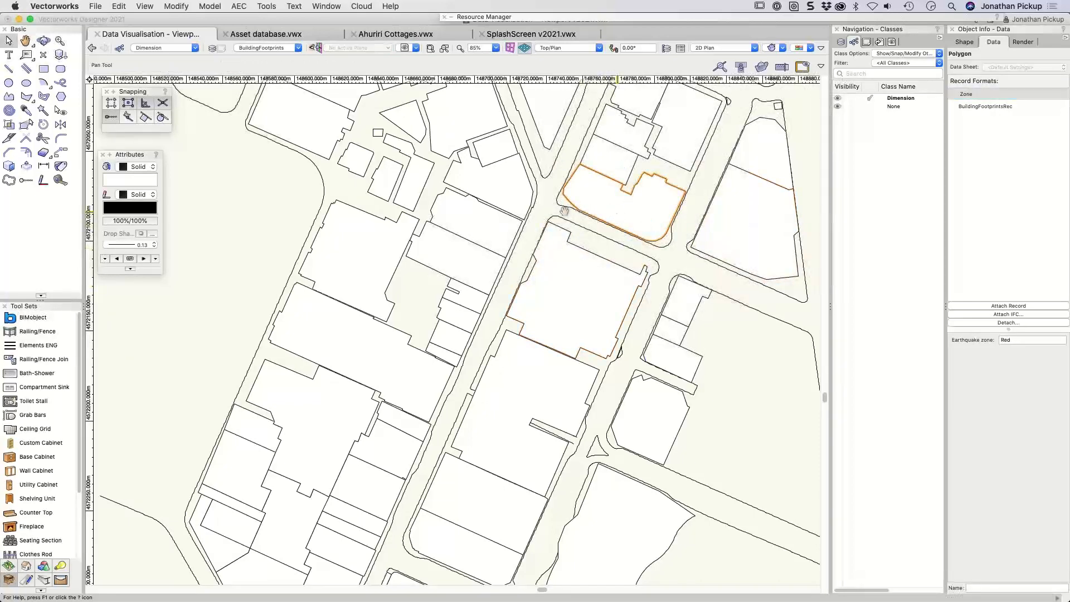
{"action": "left_click_drag", "start_coordinate": [564, 211], "coordinate": [552, 211]}
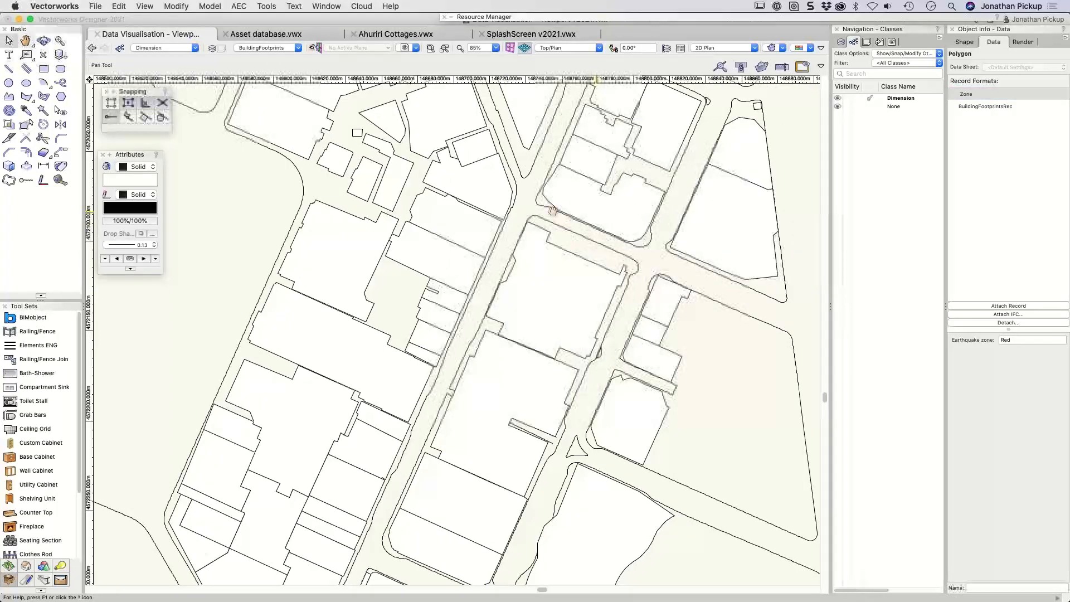
{"action": "left_click_drag", "start_coordinate": [552, 211], "coordinate": [517, 212]}
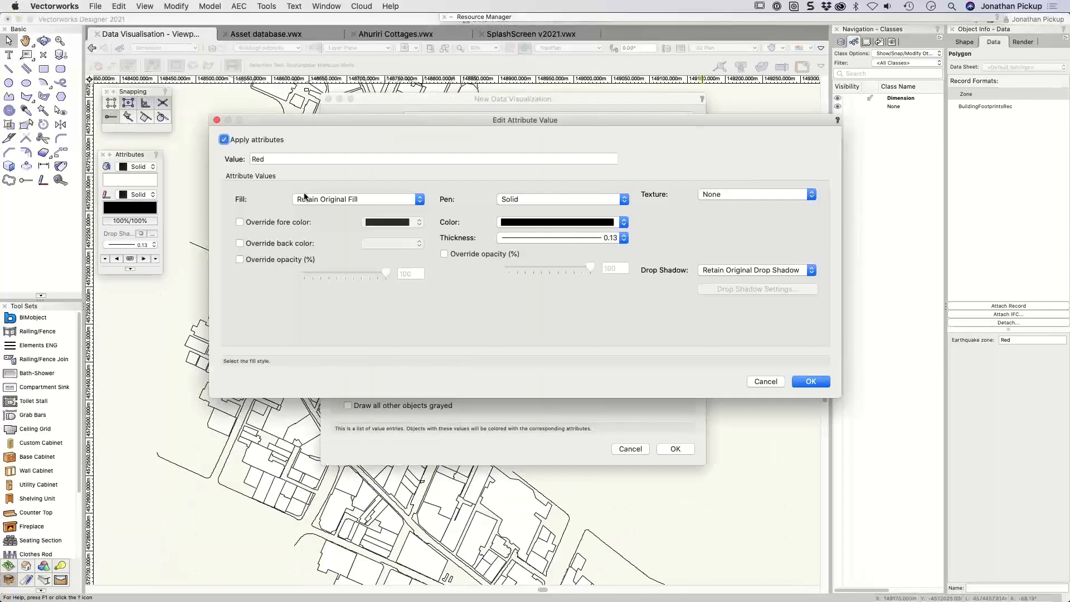
Give the Red value of the Earthquake Zone visualization a solid red fill
{"action": "left_click", "coordinate": [307, 199]}
{"action": "left_click", "coordinate": [305, 139]}
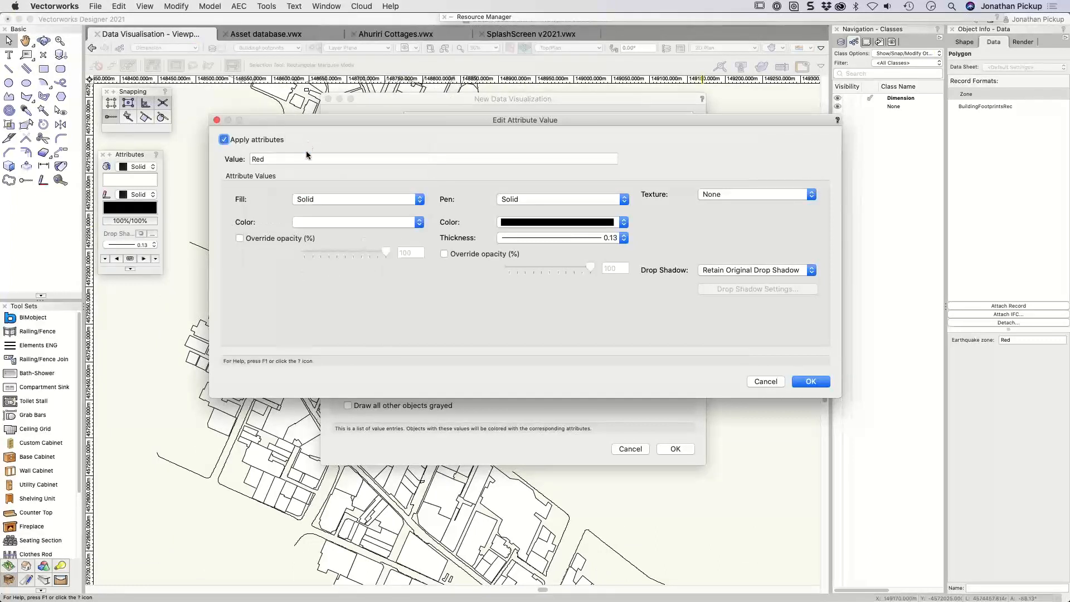
{"action": "left_click", "coordinate": [316, 223]}
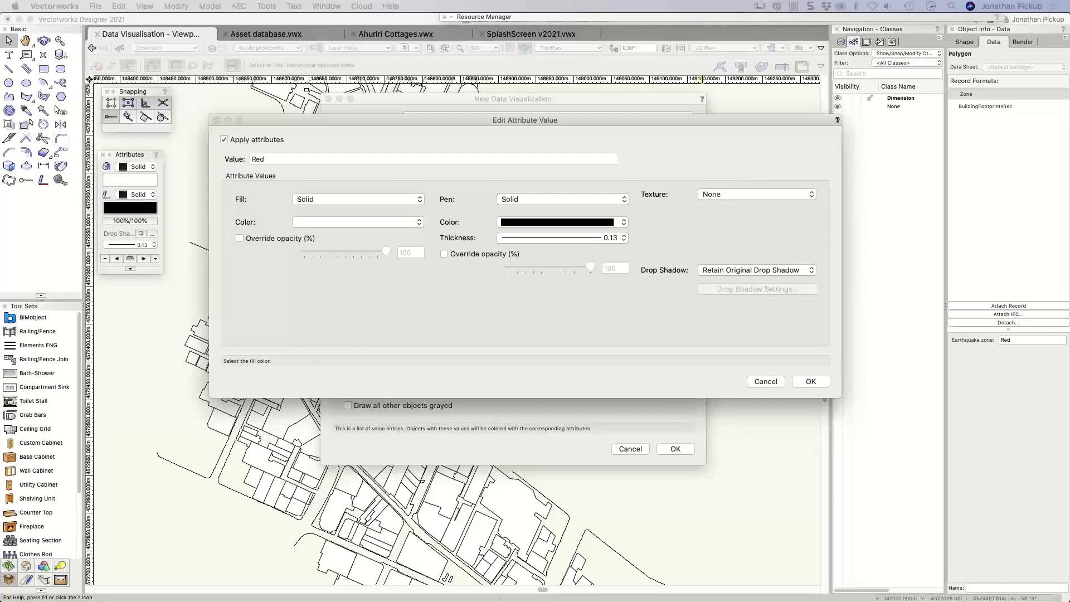
{"action": "left_click", "coordinate": [365, 215]}
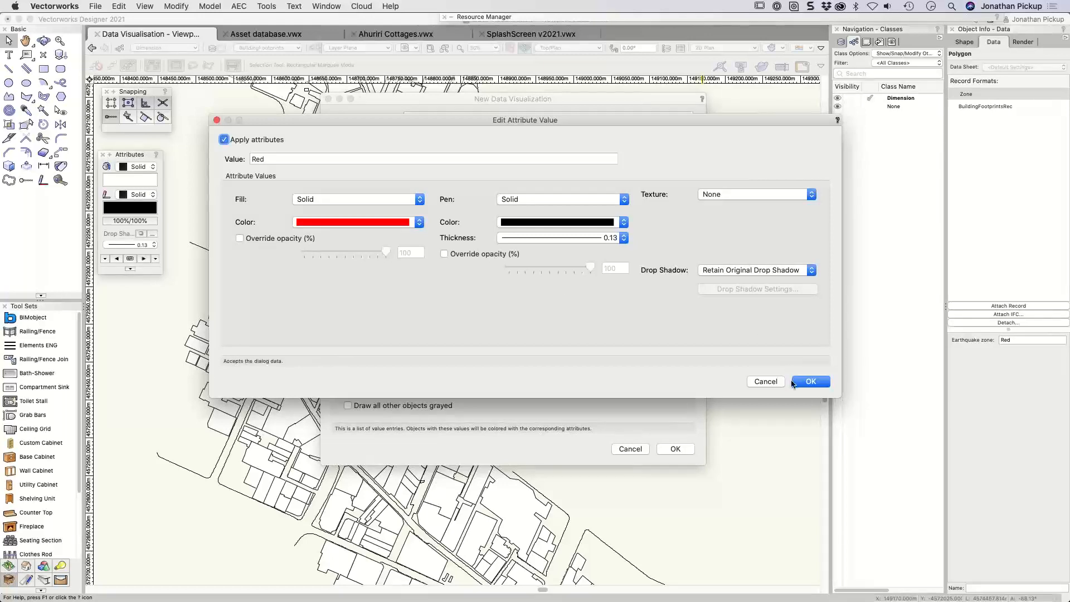
{"action": "left_click", "coordinate": [810, 382]}
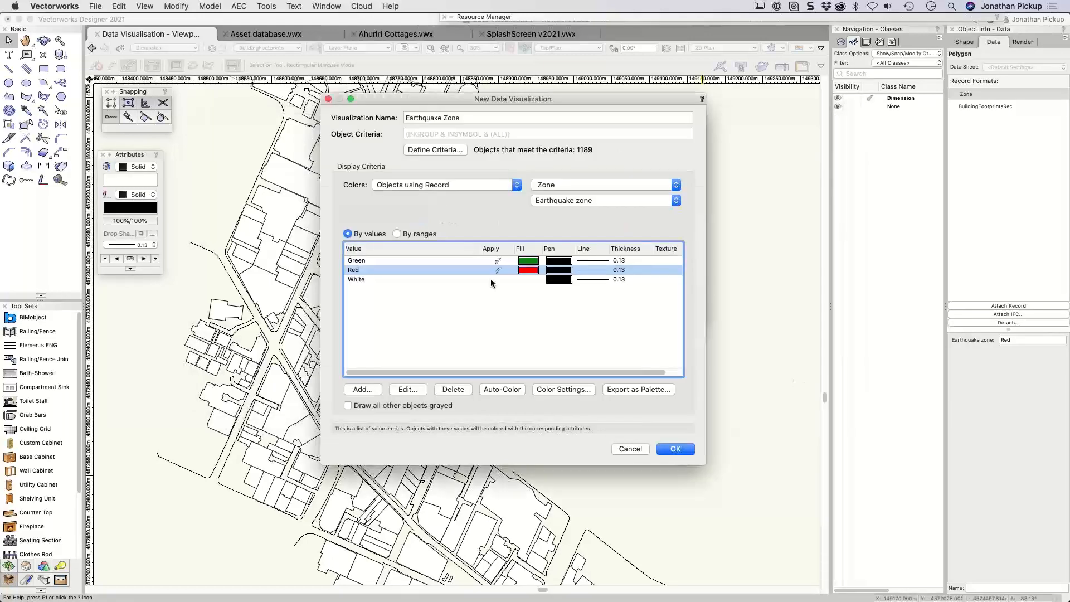
Apply attributes to the White value of the Earthquake Zone visualization and give it a solid white fill
{"action": "double_click", "coordinate": [493, 281]}
{"action": "left_click", "coordinate": [255, 140]}
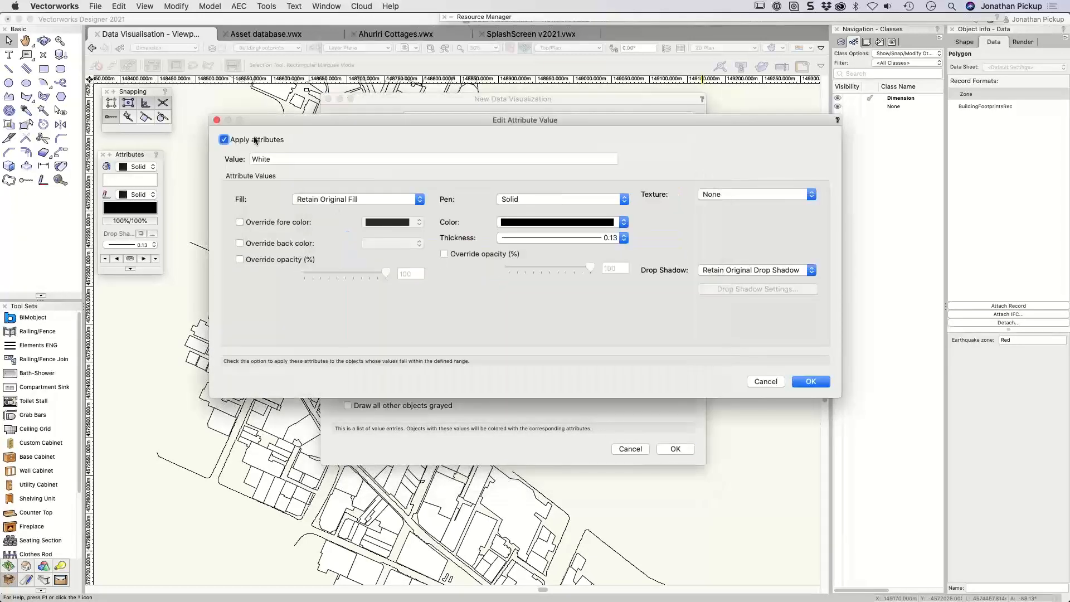
{"action": "left_click", "coordinate": [313, 201]}
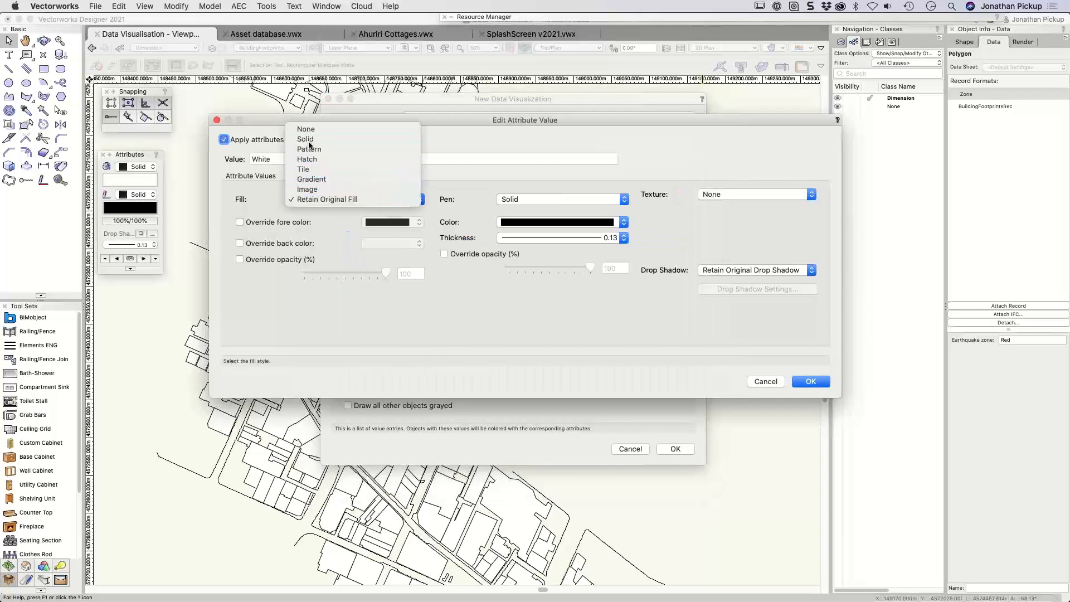
{"action": "left_click", "coordinate": [308, 141]}
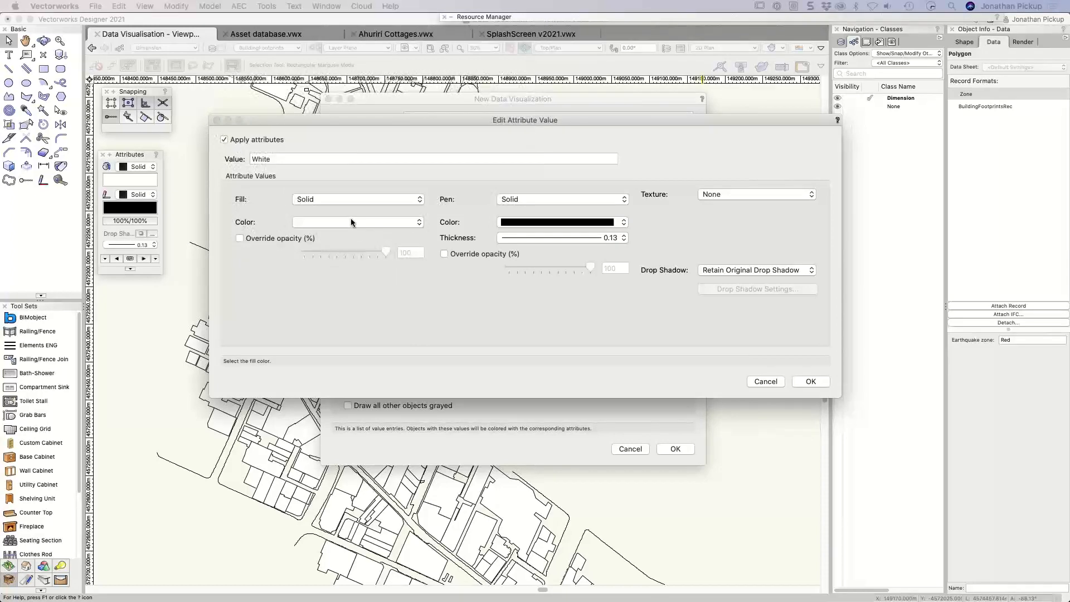
{"action": "key", "text": "Return"}
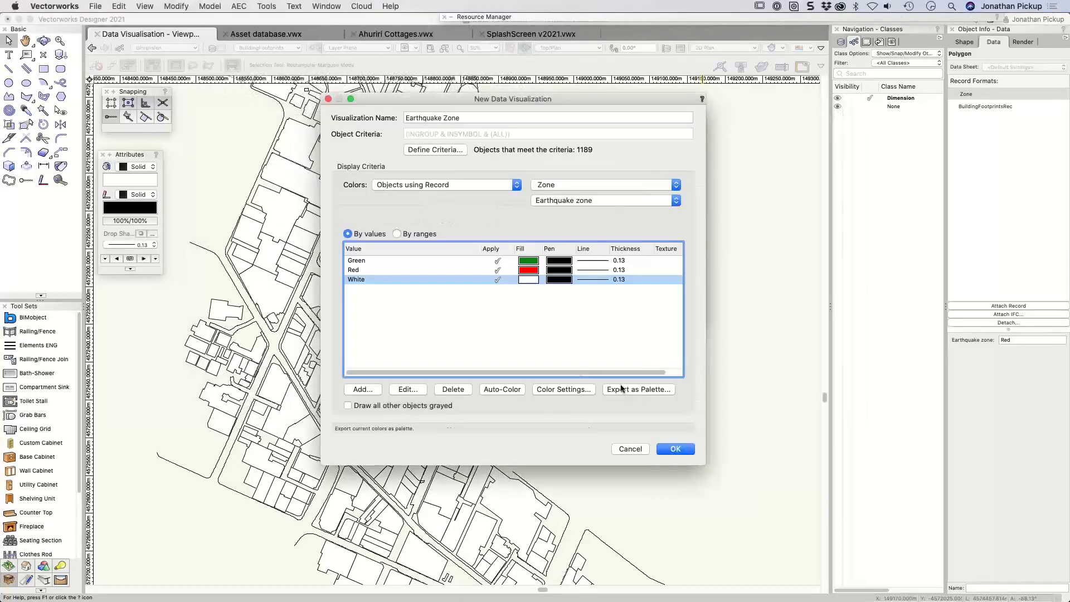
Set the Red value's line thickness to 0.70 and save the Earthquake Zone visualization
{"action": "left_click", "coordinate": [526, 271]}
{"action": "double_click", "coordinate": [526, 271]}
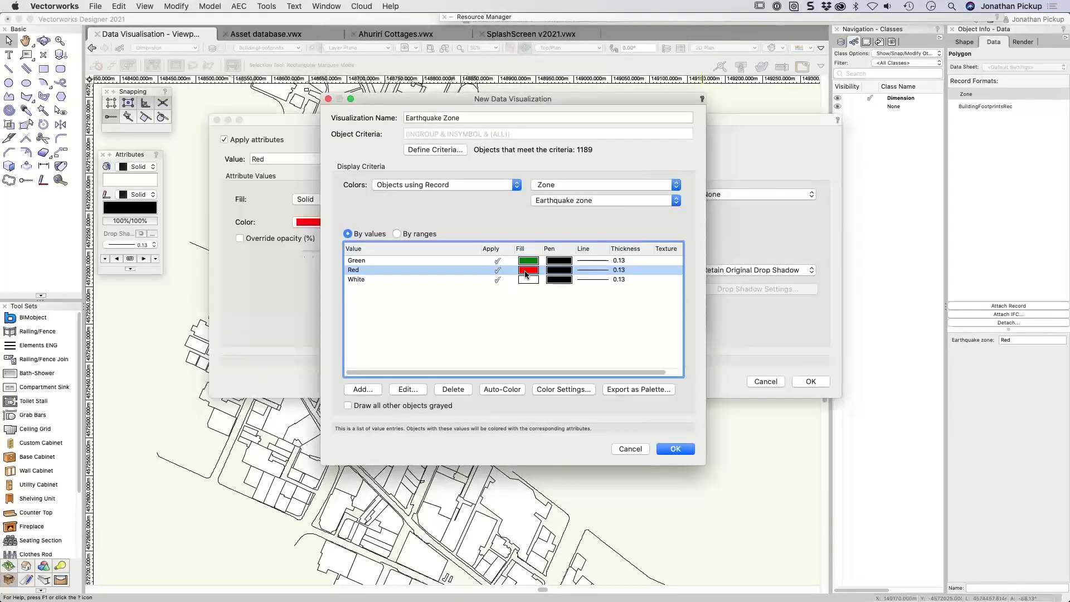
{"action": "left_click", "coordinate": [574, 239]}
{"action": "left_click", "coordinate": [562, 275]}
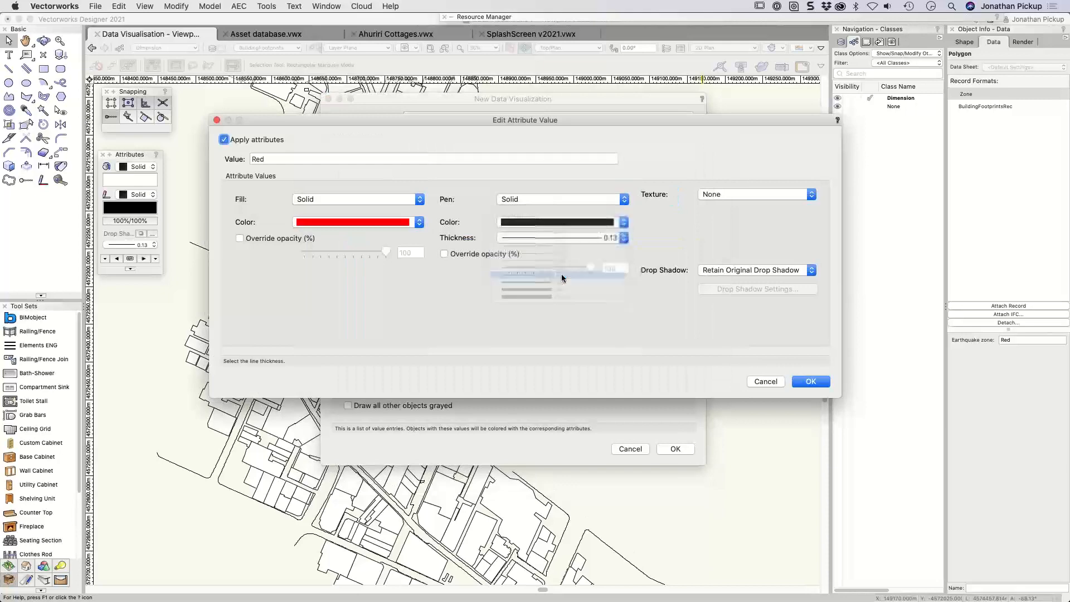
{"action": "left_click", "coordinate": [808, 381]}
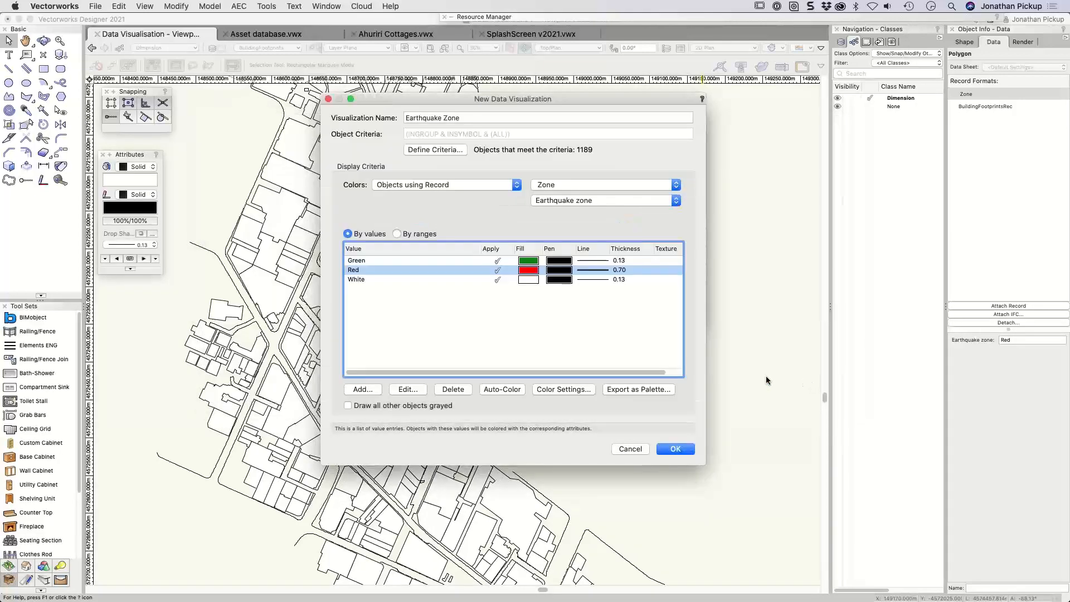
{"action": "left_click", "coordinate": [673, 449]}
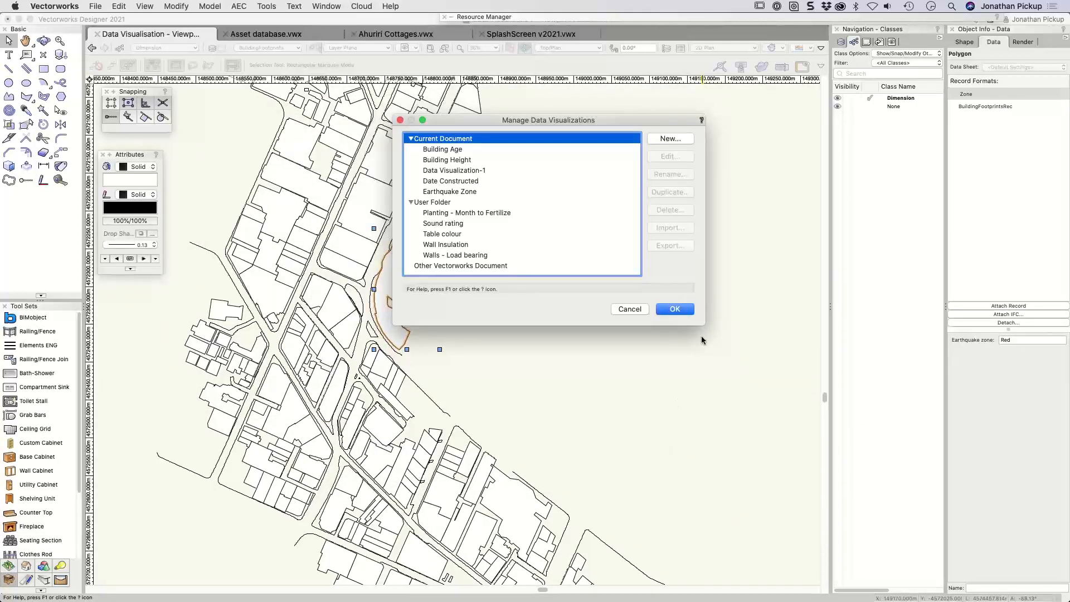
{"action": "left_click", "coordinate": [681, 311]}
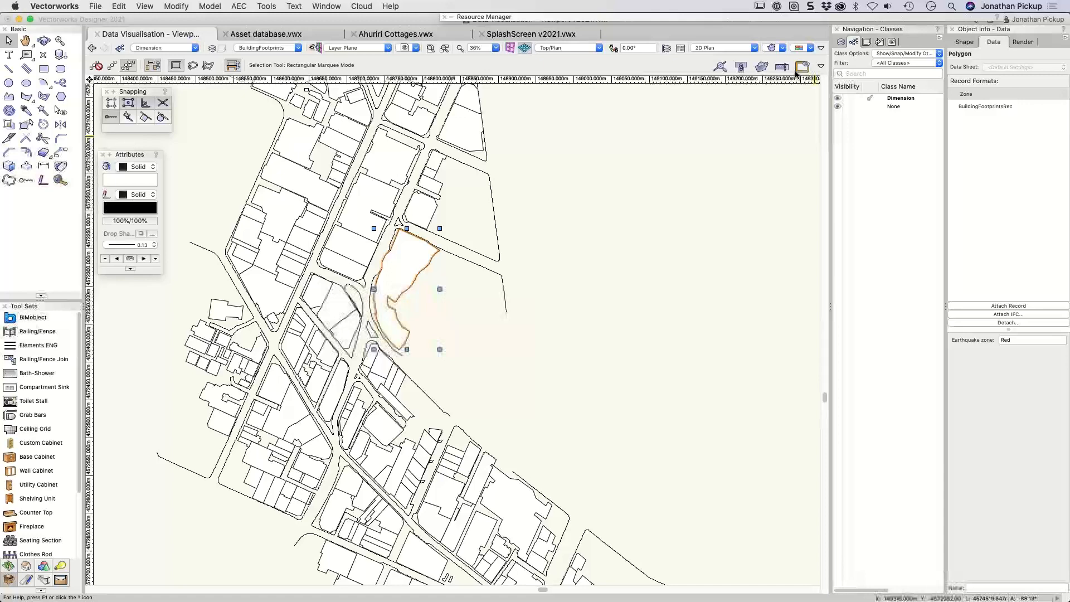
Switch the building footprints between the Earthquake Zone and Building Height visualizations, finishing with Earthquake Zone applied
{"action": "left_click", "coordinate": [809, 49]}
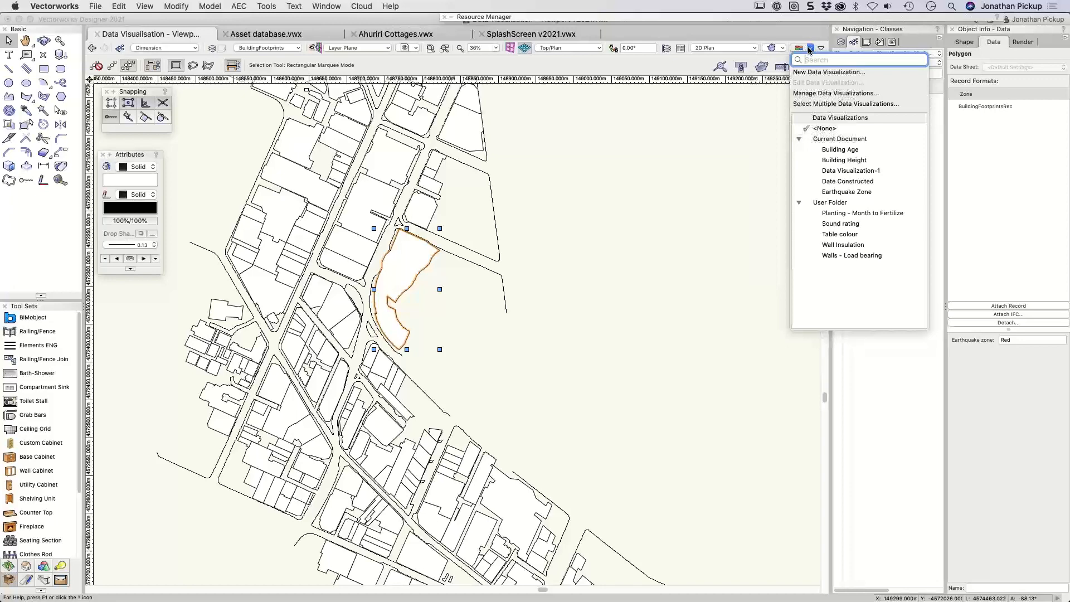
{"action": "left_click", "coordinate": [847, 191]}
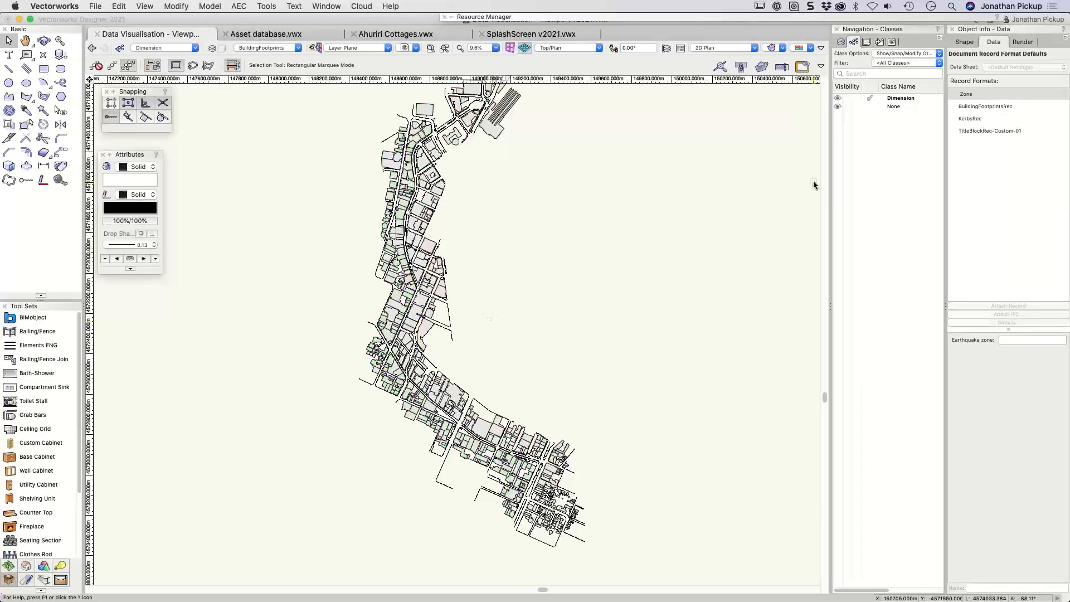
{"action": "left_click", "coordinate": [808, 48]}
{"action": "left_click", "coordinate": [811, 160]}
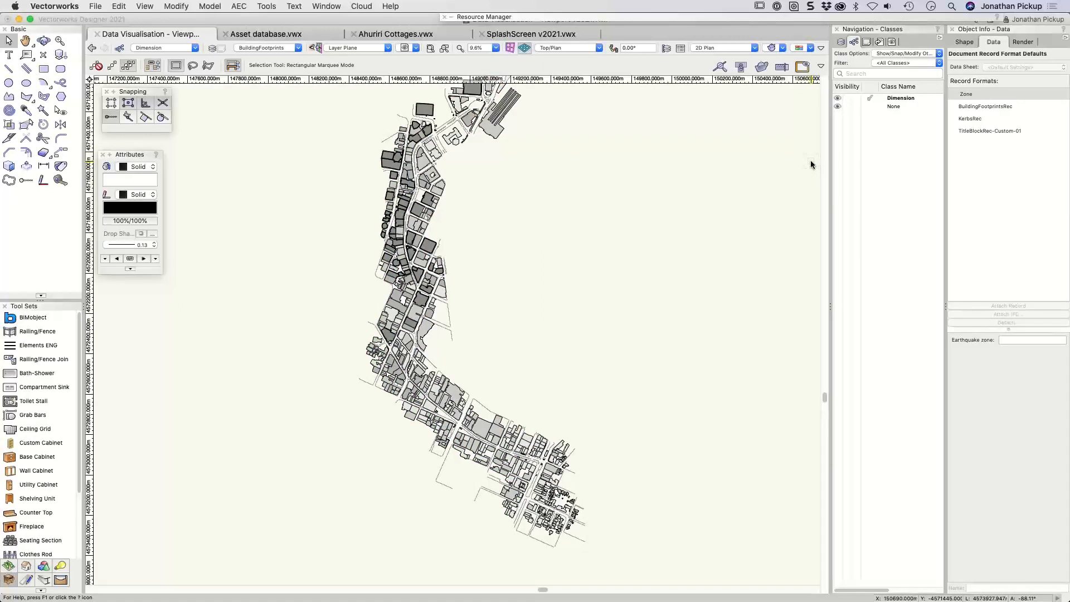
{"action": "left_click", "coordinate": [810, 48]}
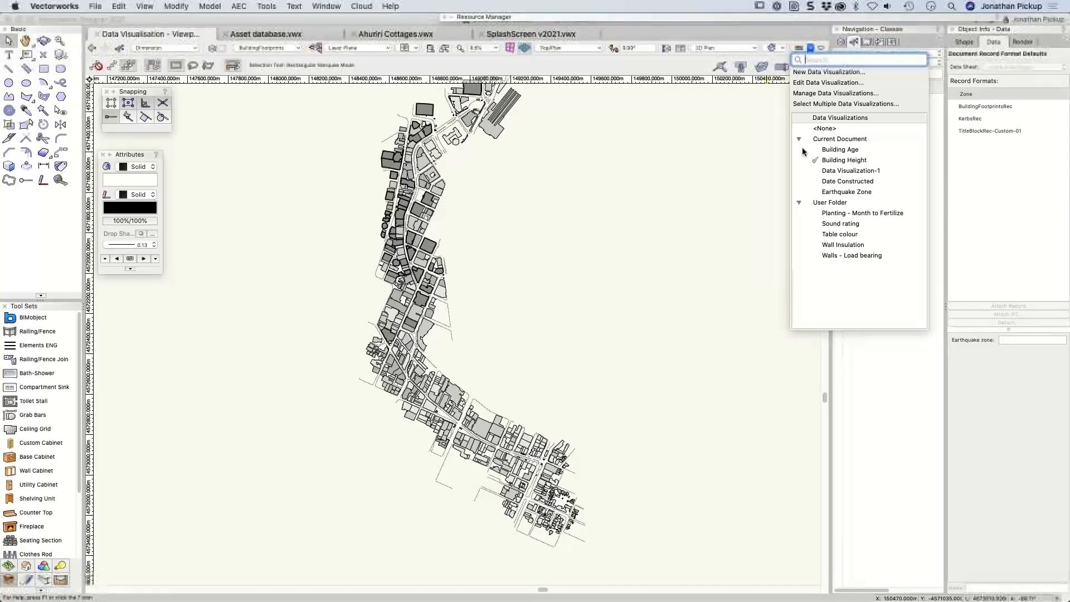
{"action": "left_click", "coordinate": [728, 180]}
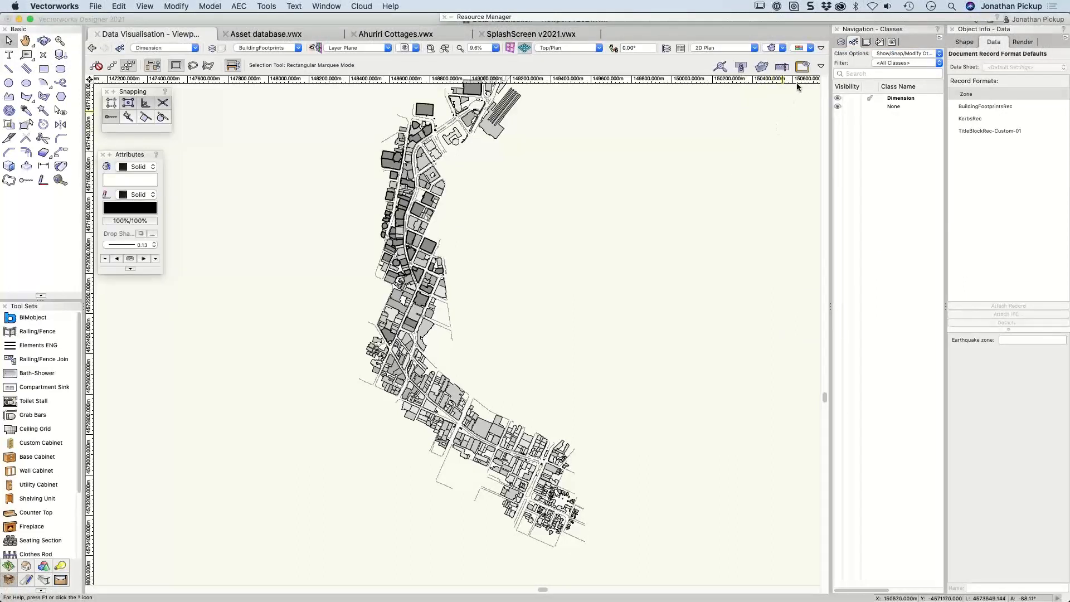
{"action": "left_click", "coordinate": [800, 48]}
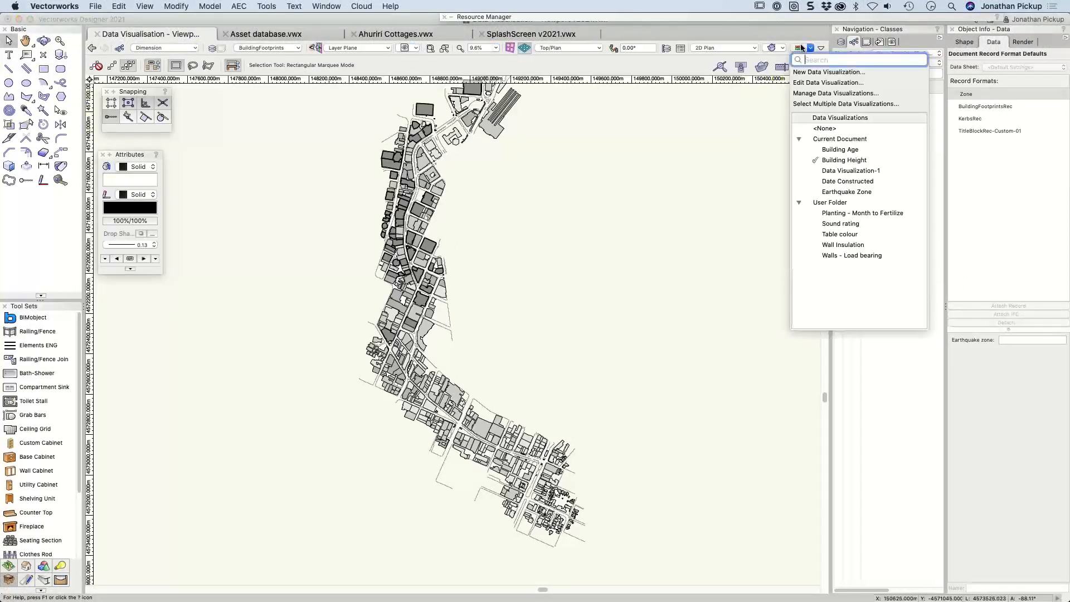
{"action": "left_click", "coordinate": [846, 191]}
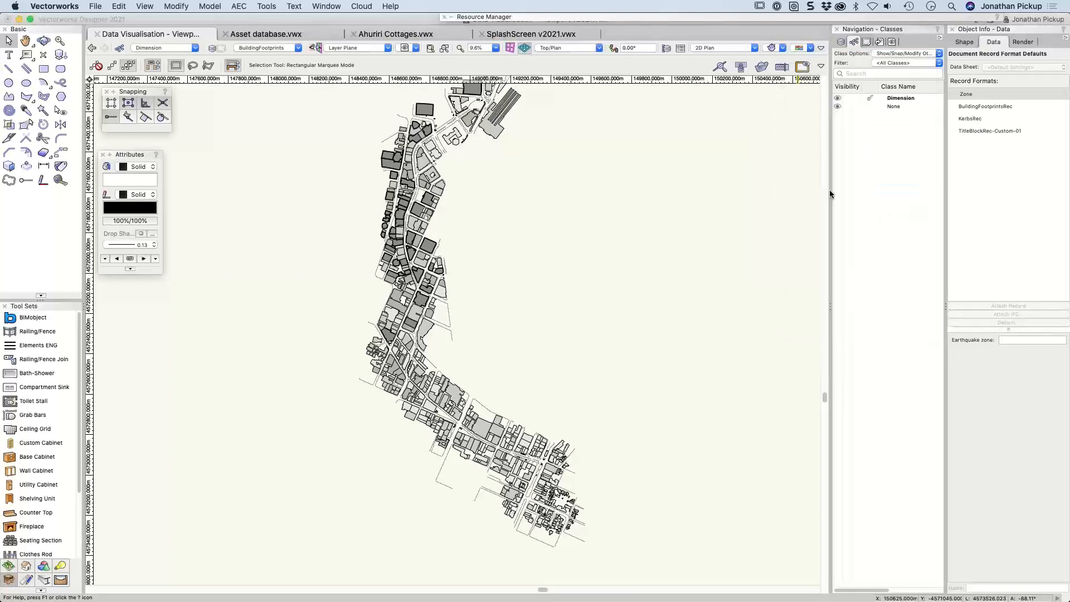
Export the current document's Earthquake Zone and Building Height data visualizations to the User Folder
{"action": "left_click", "coordinate": [810, 49]}
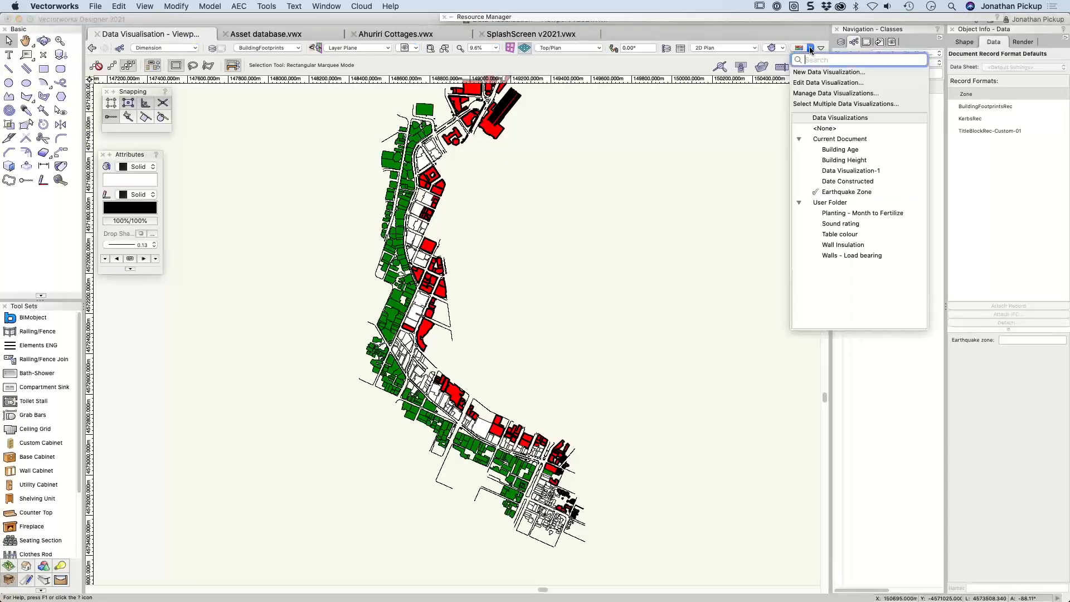
{"action": "left_click", "coordinate": [806, 94]}
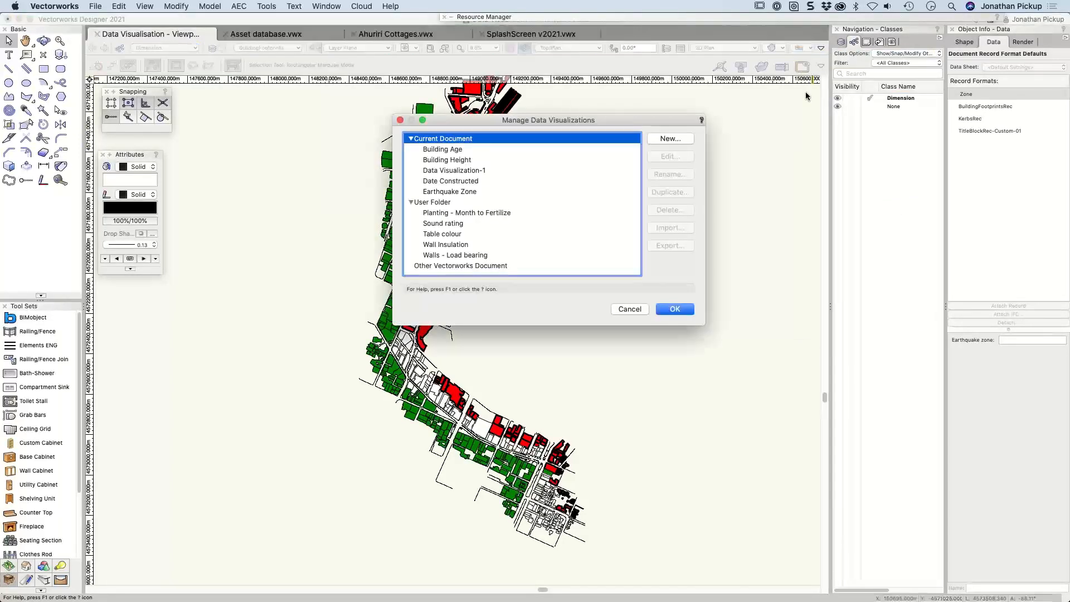
{"action": "left_click", "coordinate": [450, 191]}
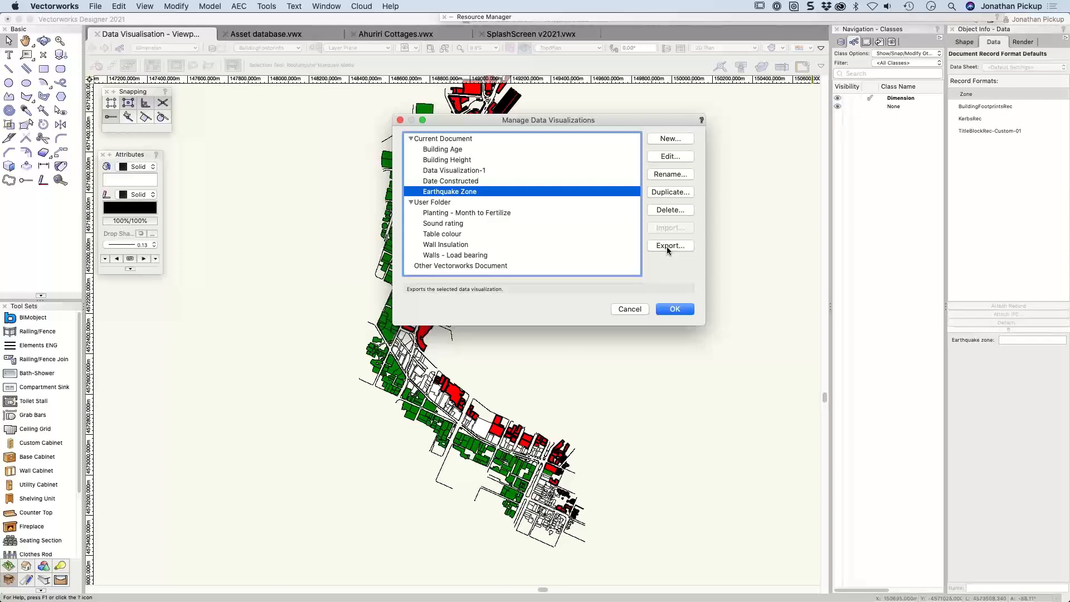
{"action": "left_click", "coordinate": [667, 246]}
{"action": "left_click", "coordinate": [574, 209]}
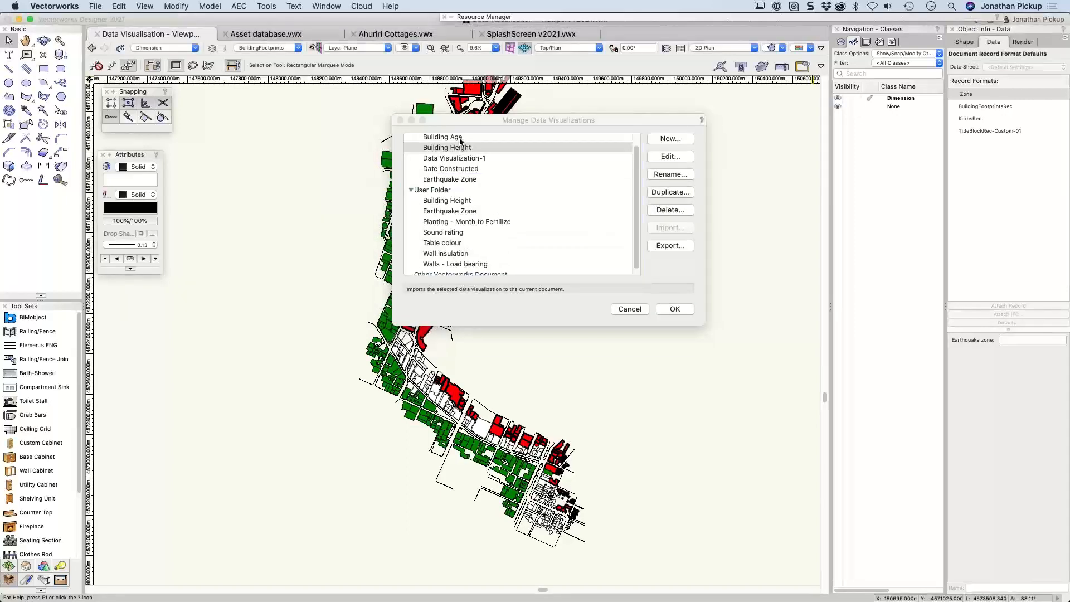
Export the Building Age data visualization to the User Folder, preserving the folder hierarchy
{"action": "left_click", "coordinate": [462, 138]}
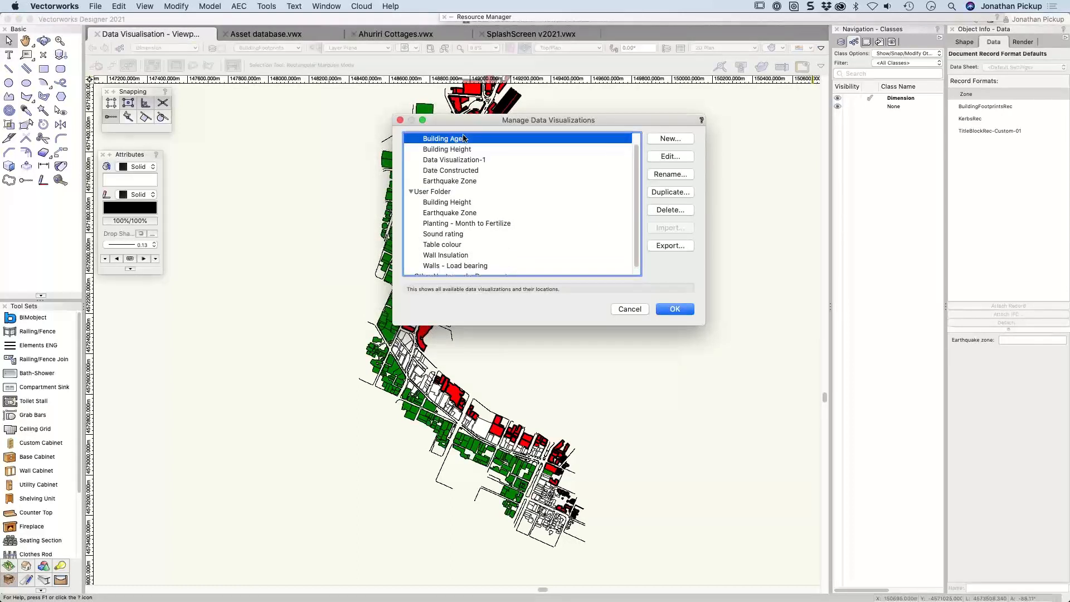
{"action": "left_click", "coordinate": [675, 246]}
{"action": "left_click", "coordinate": [609, 212]}
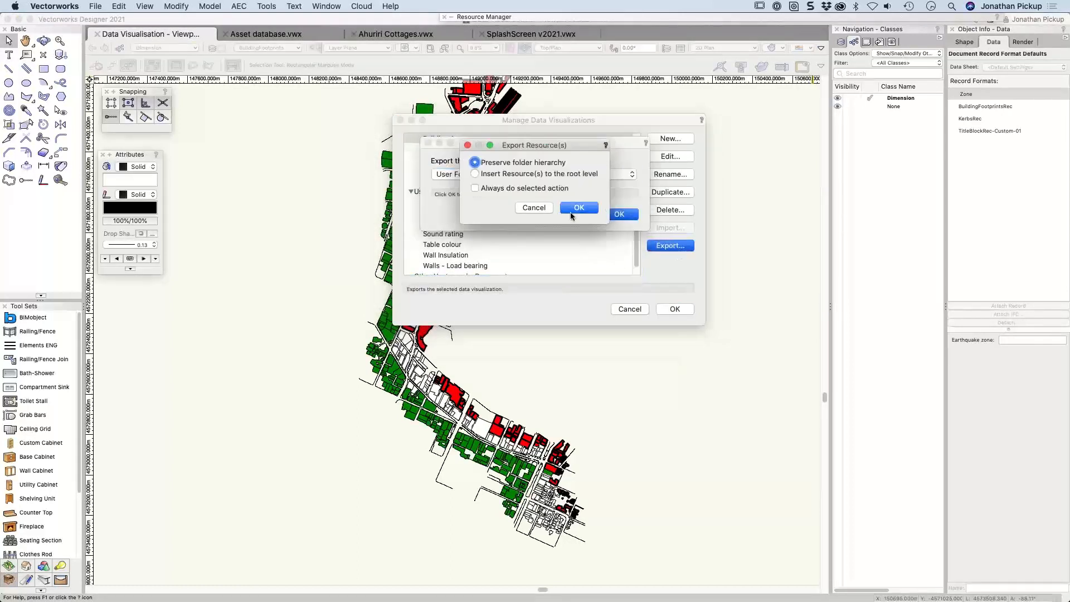
{"action": "left_click", "coordinate": [583, 208]}
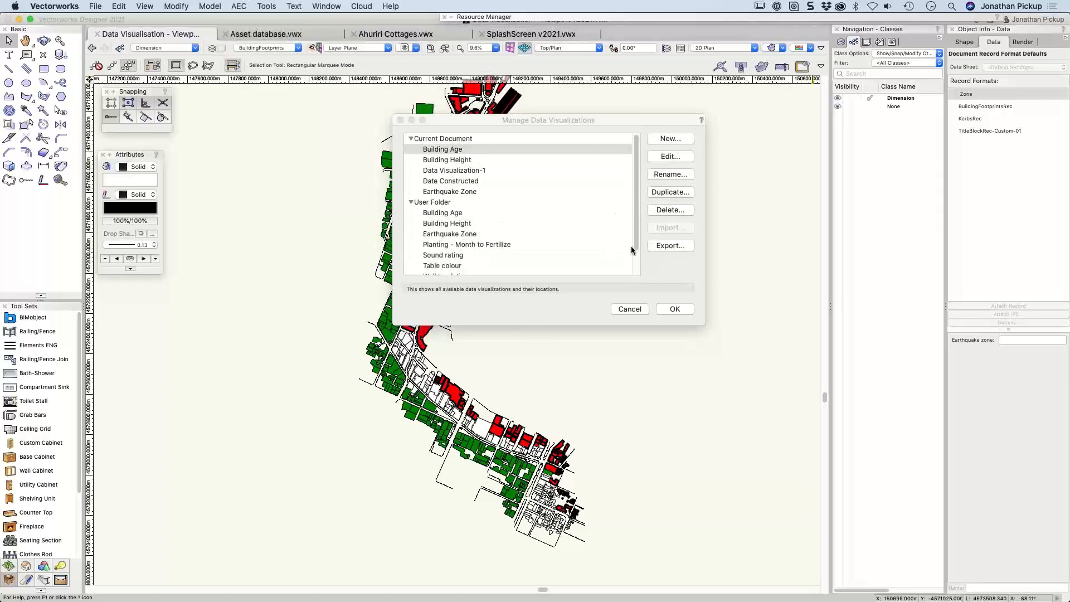
Delete the Building Age and Building Height data visualizations from the current document
{"action": "left_click", "coordinate": [453, 191]}
{"action": "left_click", "coordinate": [457, 150]}
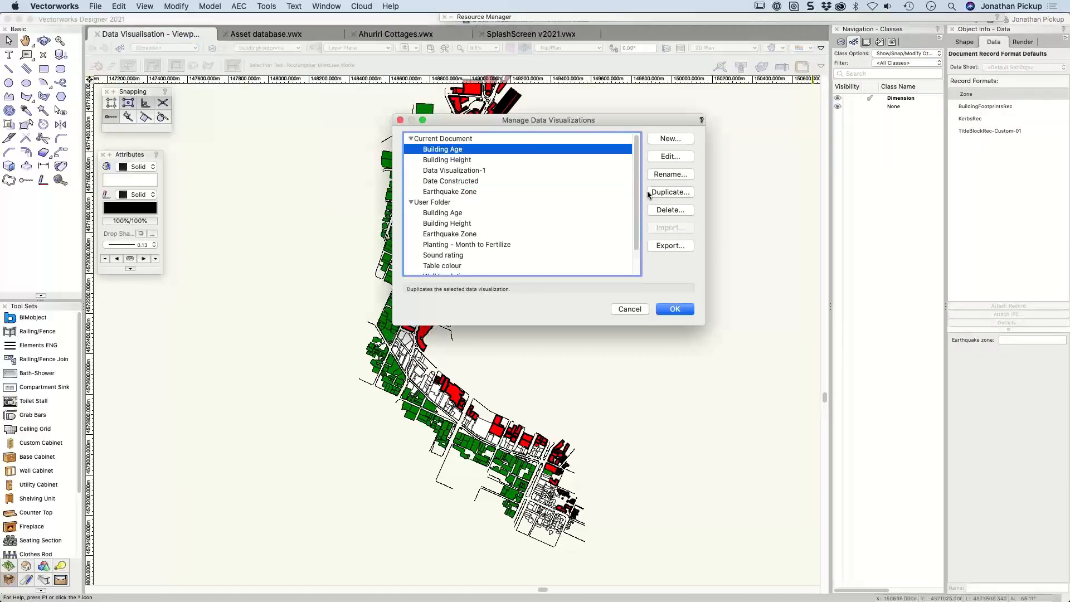
{"action": "left_click", "coordinate": [664, 210]}
{"action": "left_click", "coordinate": [639, 211]}
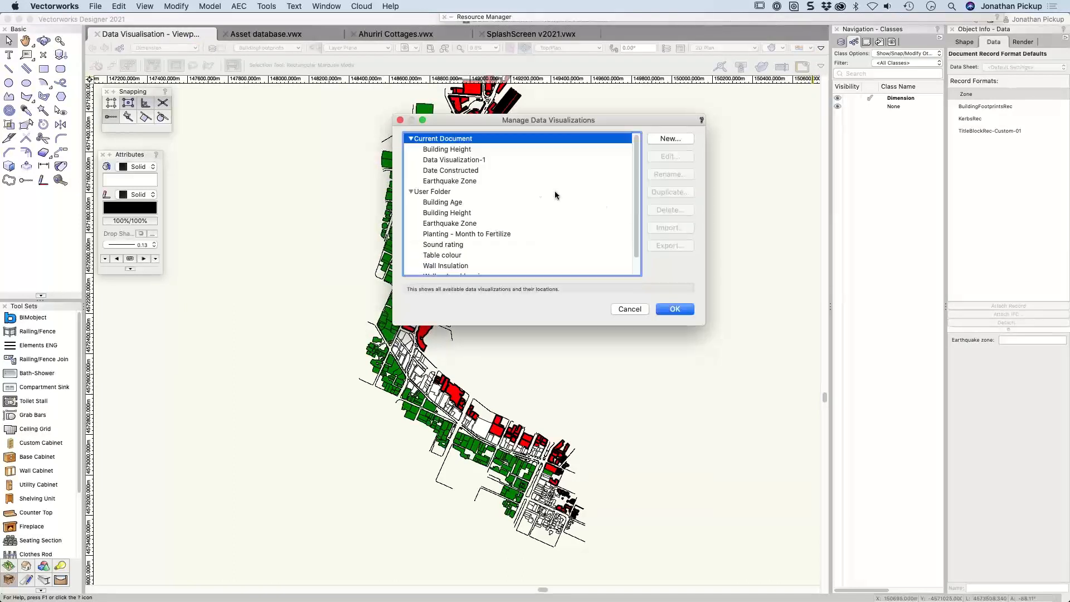
{"action": "left_click", "coordinate": [452, 151]}
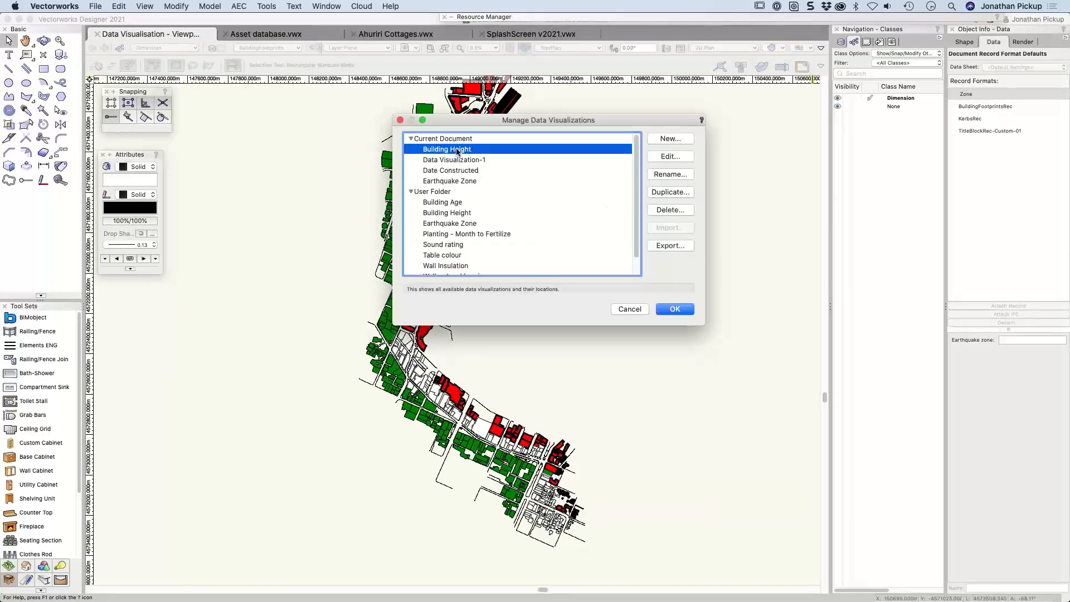
{"action": "left_click", "coordinate": [674, 209]}
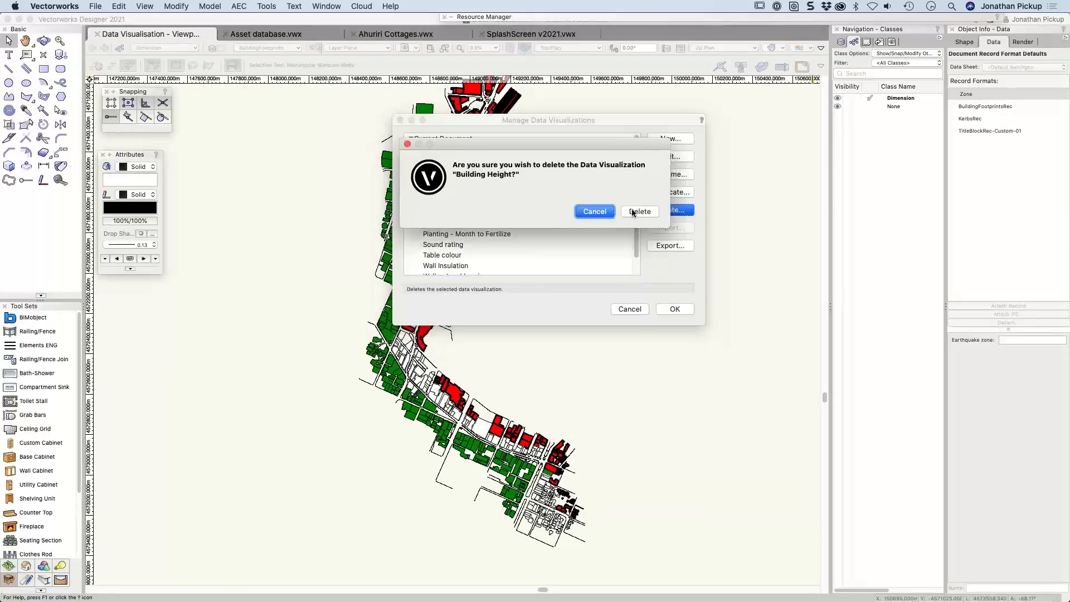
{"action": "left_click", "coordinate": [640, 212]}
Delete Data Visualization-1 and the Date Constructed visualization from the current document
{"action": "left_click", "coordinate": [457, 150]}
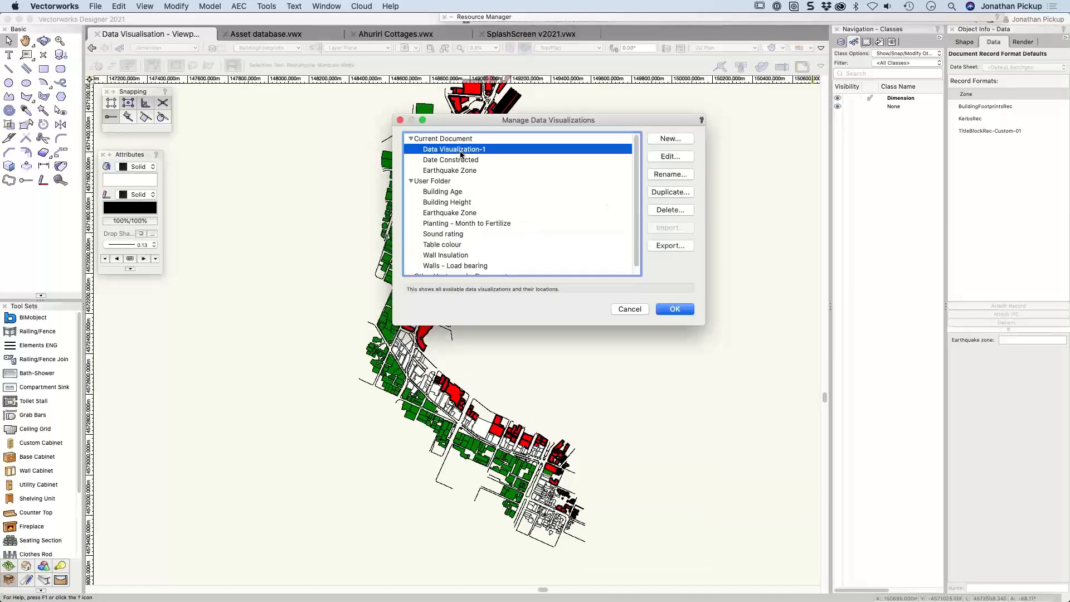
{"action": "left_click", "coordinate": [668, 210]}
{"action": "left_click", "coordinate": [640, 211]}
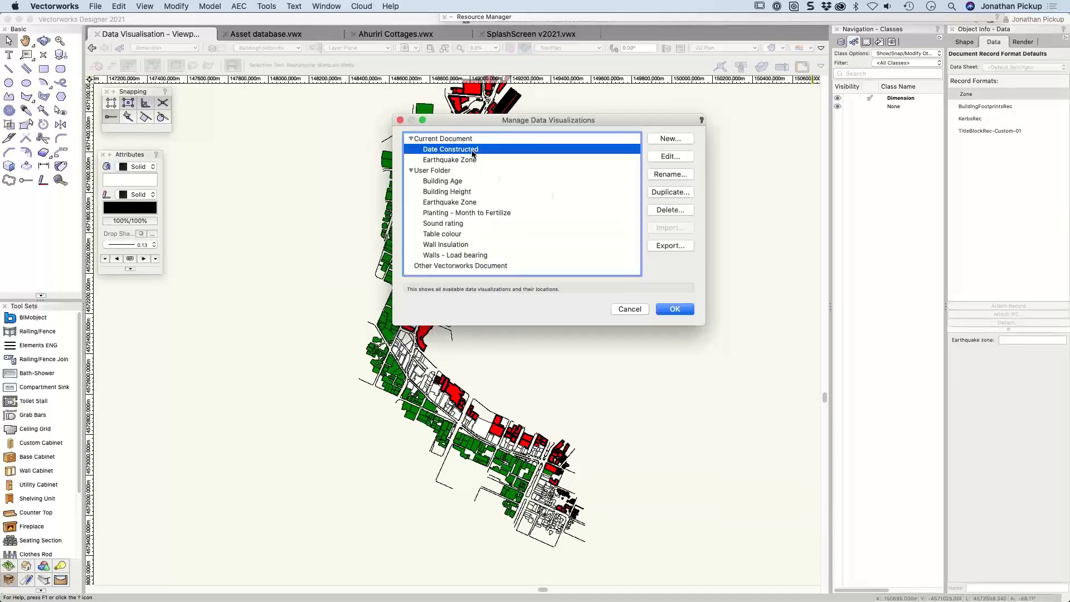
{"action": "left_click", "coordinate": [666, 211]}
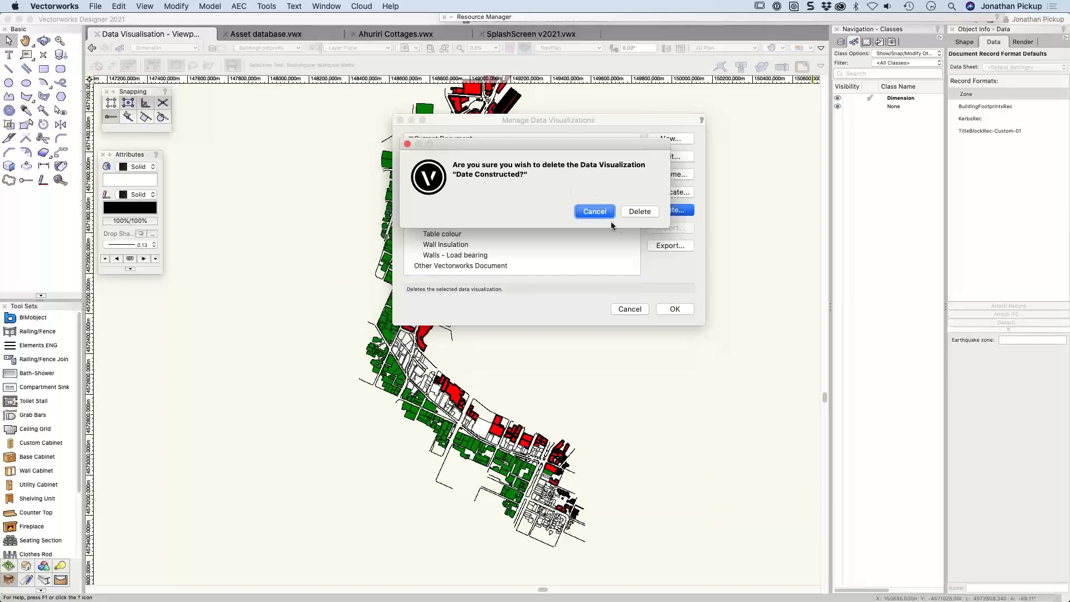
{"action": "left_click", "coordinate": [640, 211]}
Delete the Earthquake Zone visualization from the current document and accept the changes to the data visualizations
{"action": "left_click", "coordinate": [466, 159]}
{"action": "left_click", "coordinate": [467, 150]}
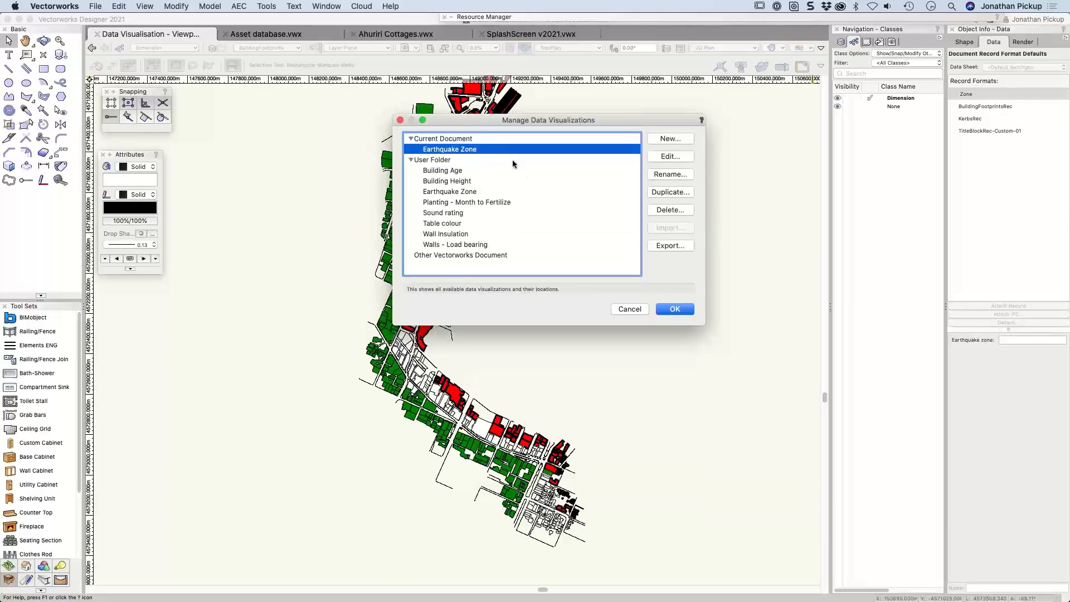
{"action": "left_click", "coordinate": [680, 210]}
{"action": "left_click", "coordinate": [642, 221]}
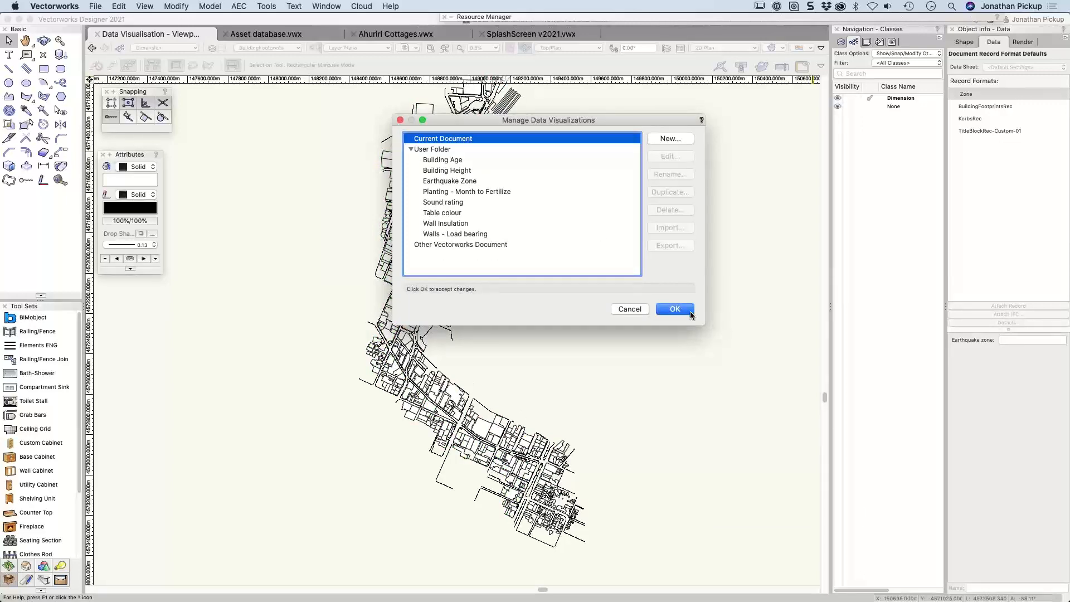
{"action": "left_click", "coordinate": [675, 309]}
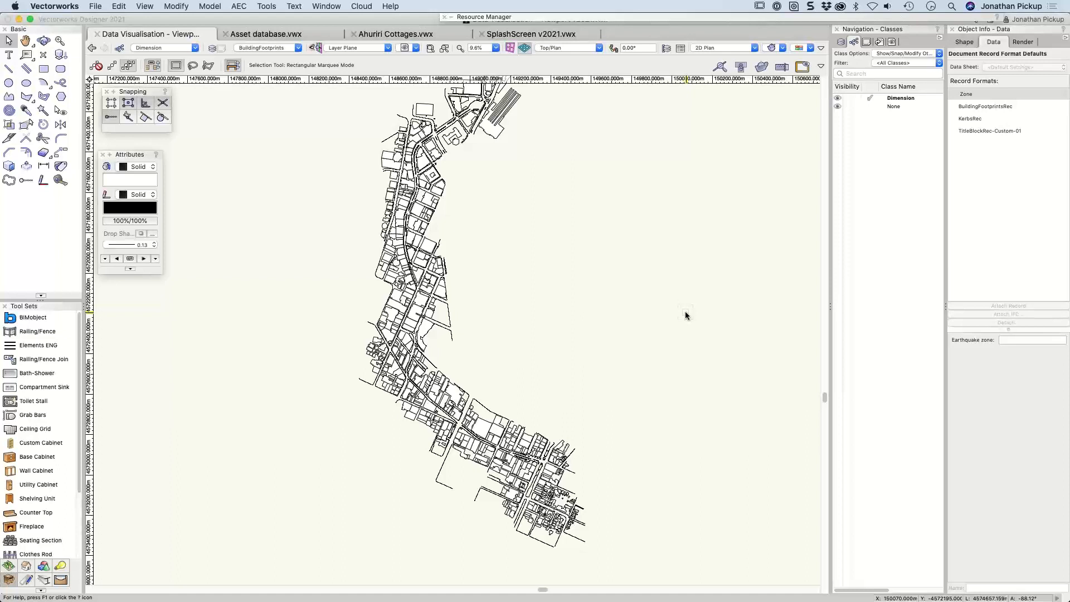
Go to the sheet layer Sht-1 [Sheet Title]
{"action": "left_click", "coordinate": [259, 48]}
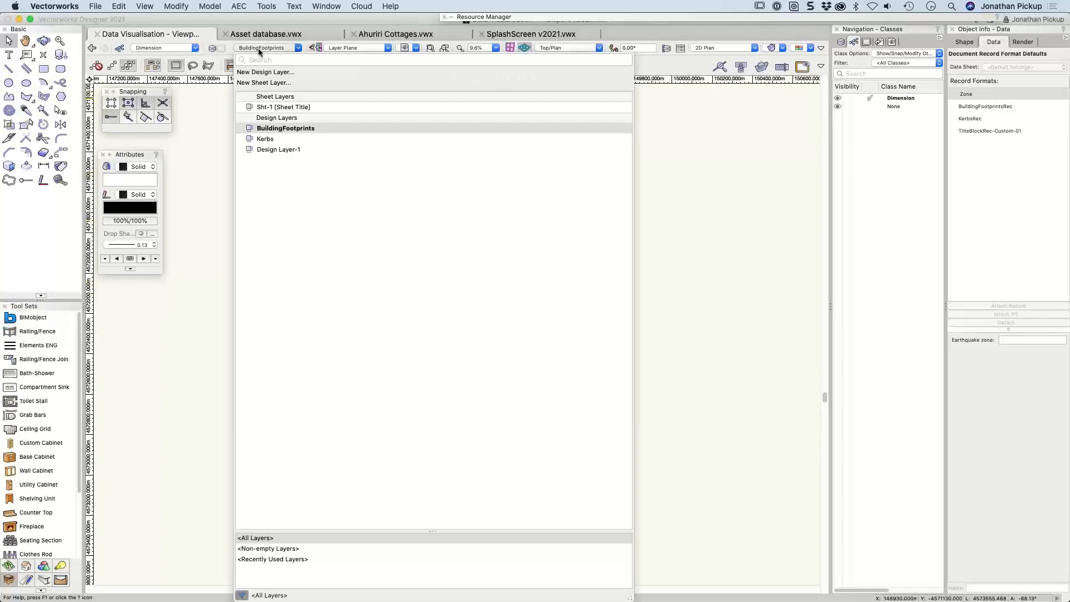
{"action": "left_click", "coordinate": [256, 104]}
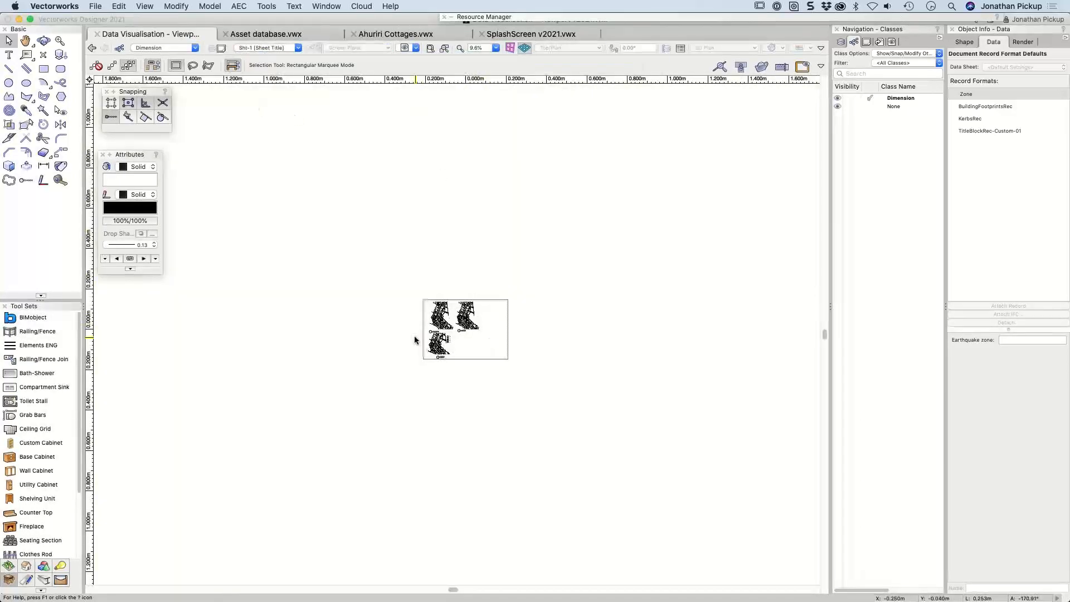
Delete the manual swatch-and-text legend (1900 to 2000) from the Building Age viewport's annotations and exit the annotation space
{"action": "key", "text": "super+4"}
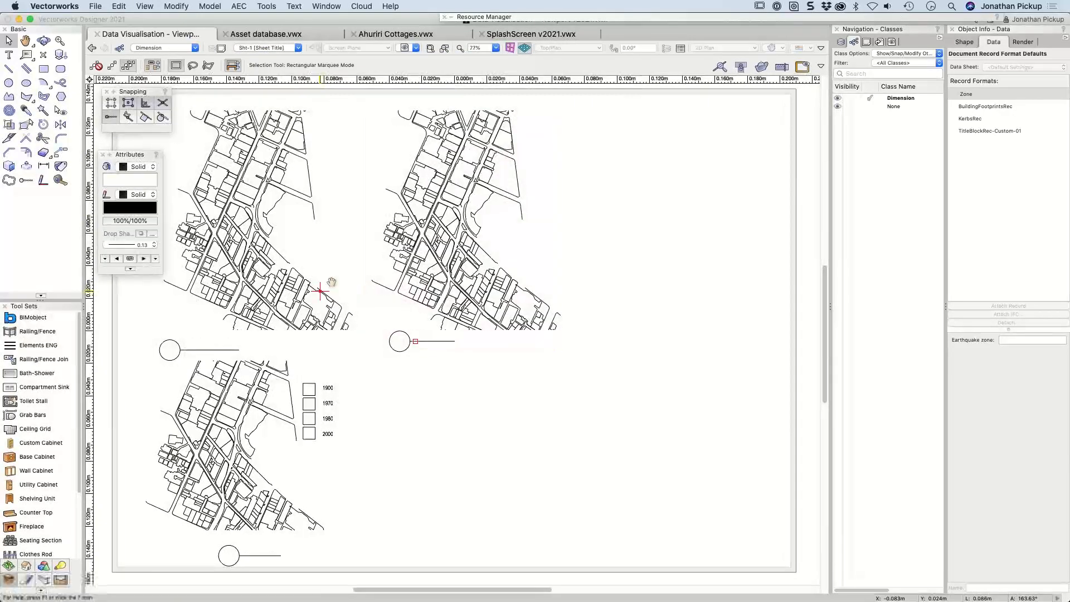
{"action": "middle_click_drag", "start_coordinate": [329, 283], "coordinate": [418, 270]}
{"action": "left_click", "coordinate": [356, 263]}
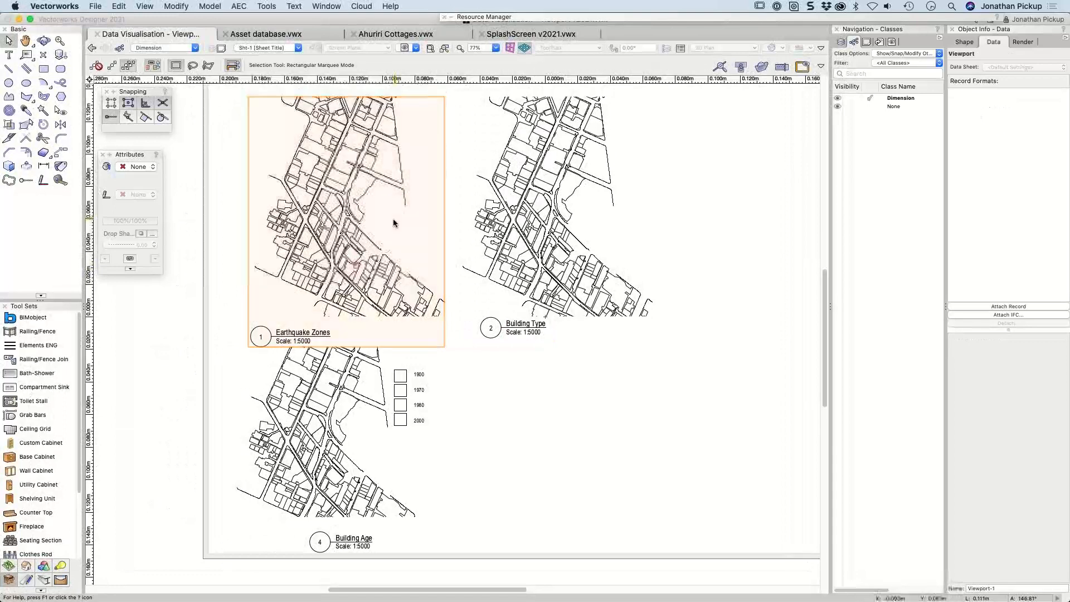
{"action": "left_click", "coordinate": [295, 457]}
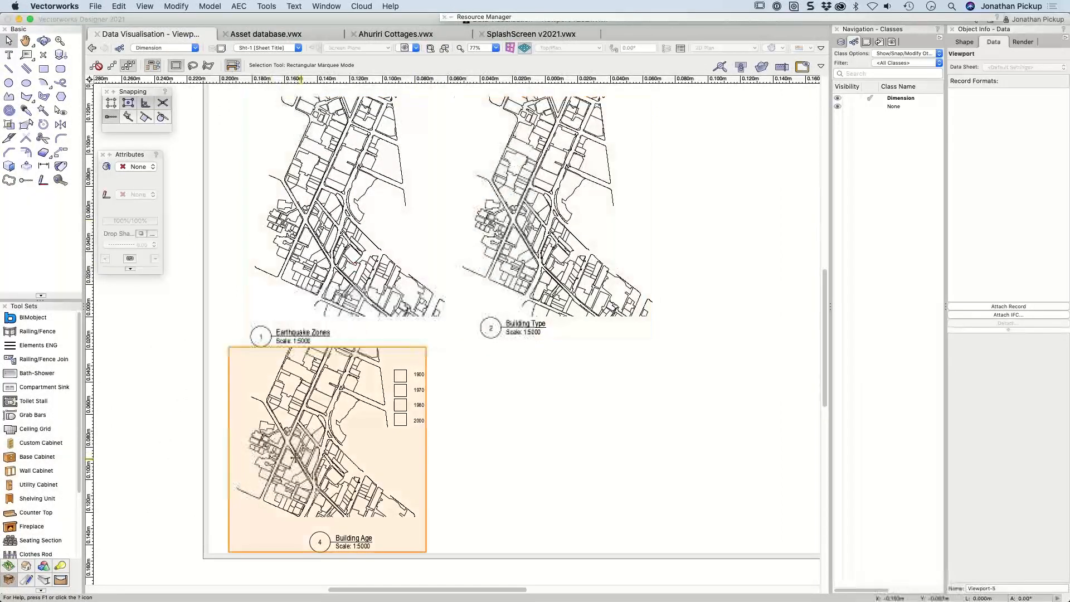
{"action": "double_click", "coordinate": [301, 458]}
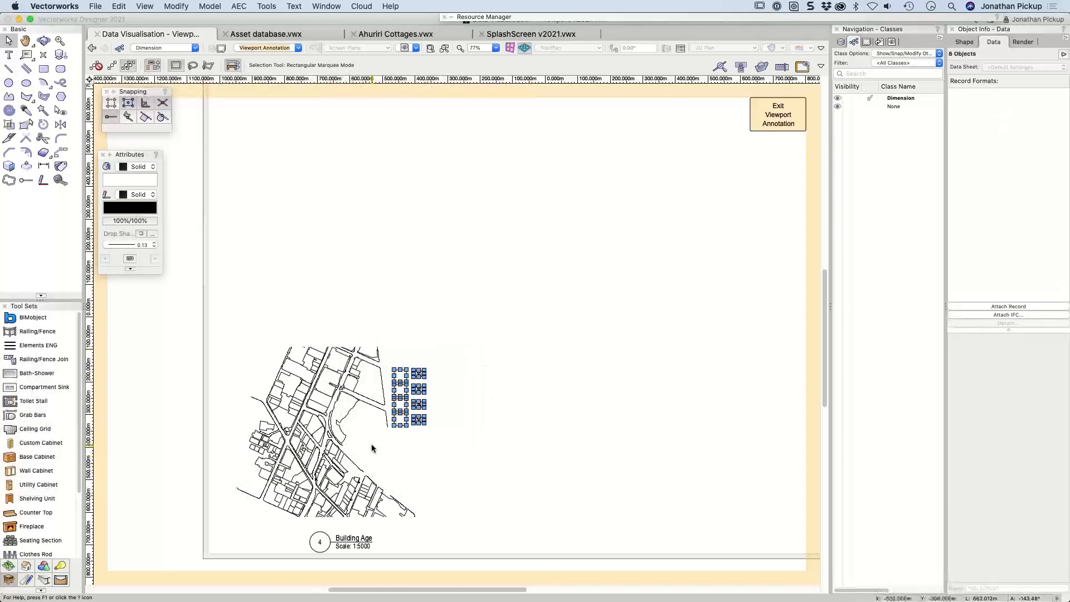
{"action": "key", "text": "Delete"}
{"action": "left_click", "coordinate": [778, 114]}
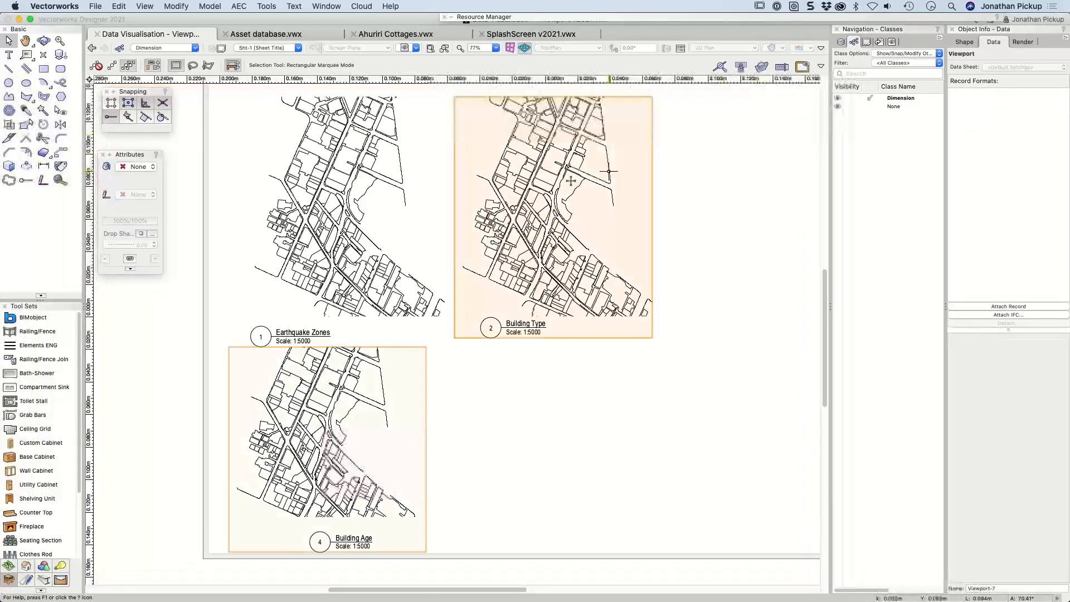
Apply the Earthquake Zone data visualization from the User Folder to the Earthquake Zones viewport, importing it with the folder hierarchy preserved
{"action": "left_click", "coordinate": [354, 239]}
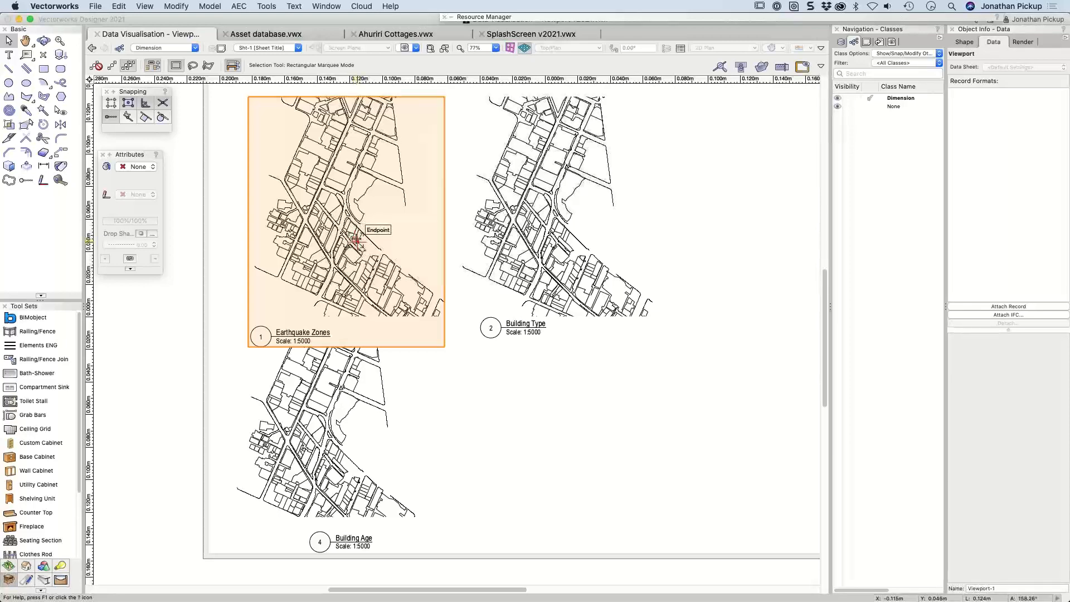
{"action": "left_click", "coordinate": [337, 221]}
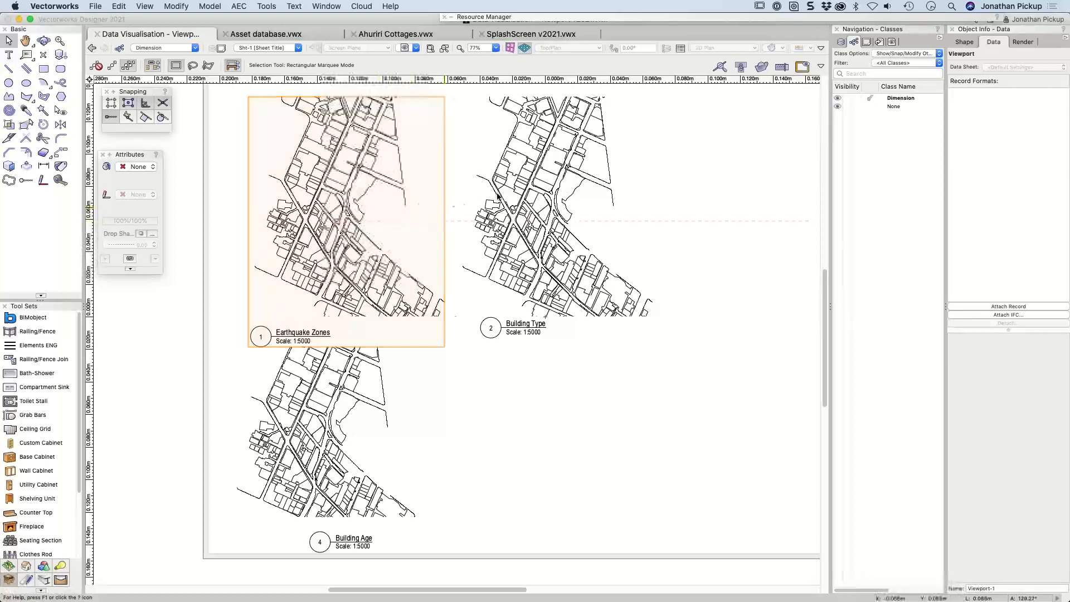
{"action": "left_click", "coordinate": [965, 43]}
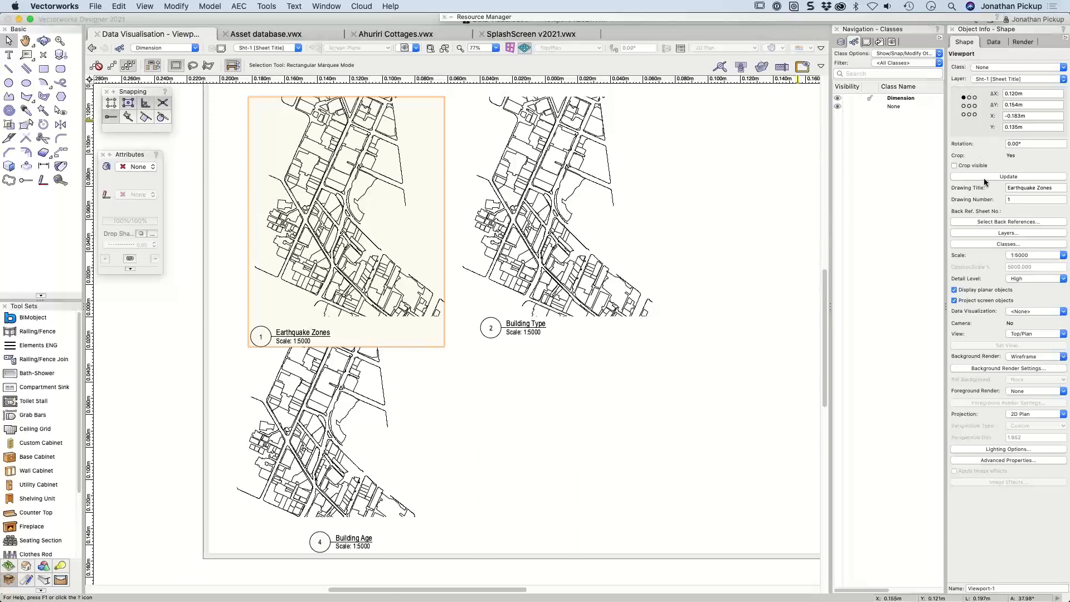
{"action": "left_click", "coordinate": [1019, 315]}
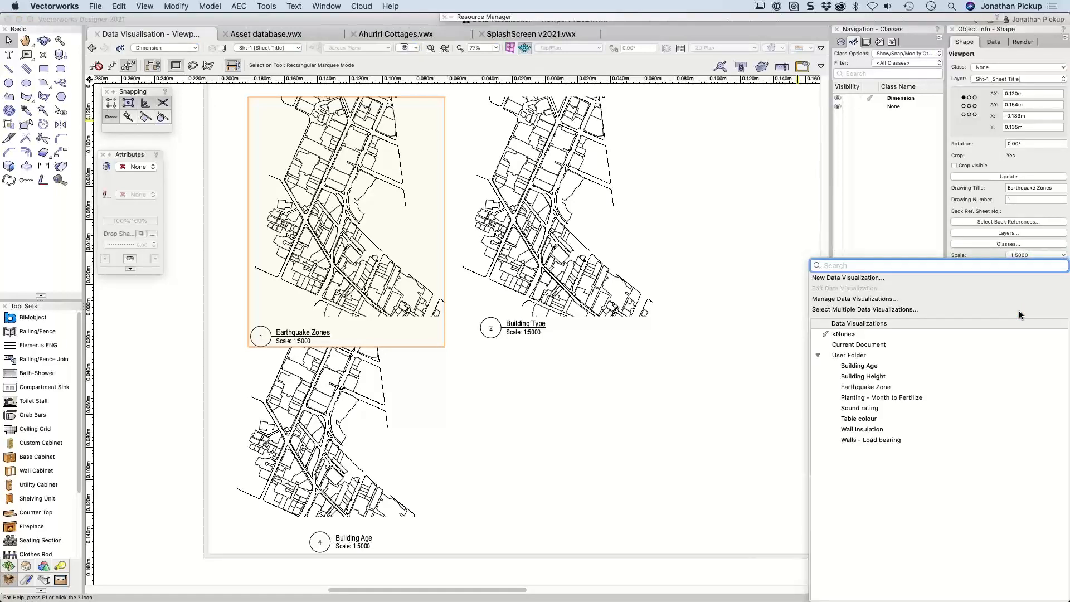
{"action": "left_click", "coordinate": [861, 386]}
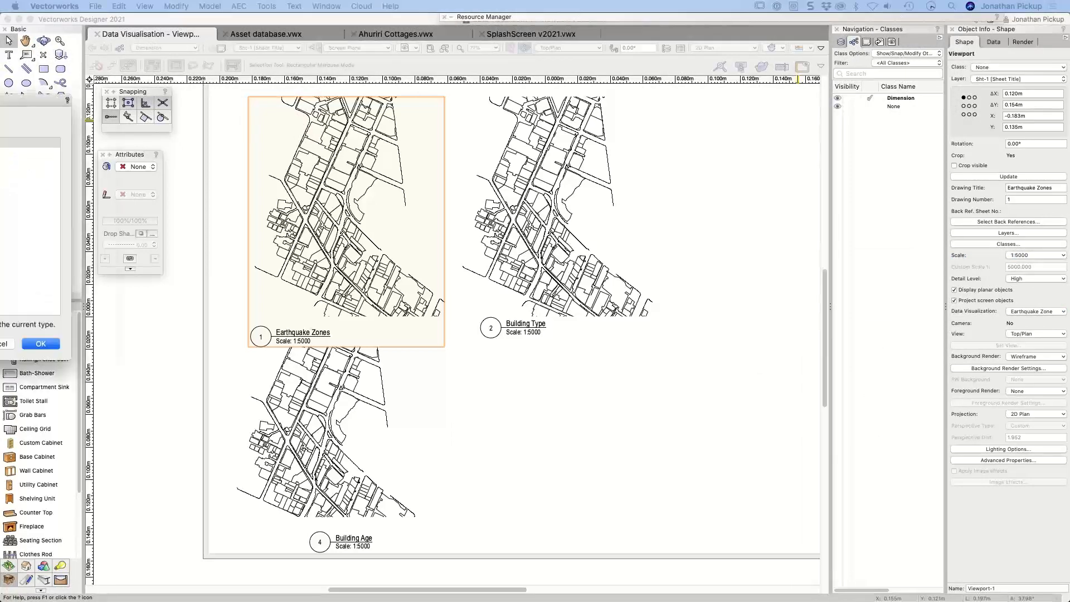
{"action": "left_click_drag", "start_coordinate": [0, 110], "coordinate": [510, 164]}
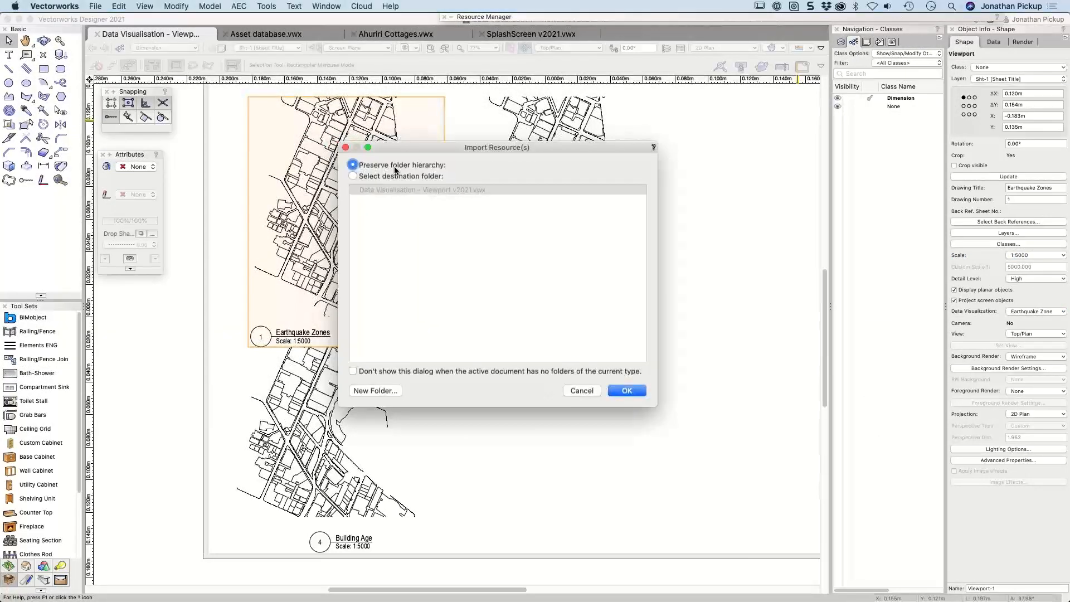
{"action": "left_click", "coordinate": [630, 390]}
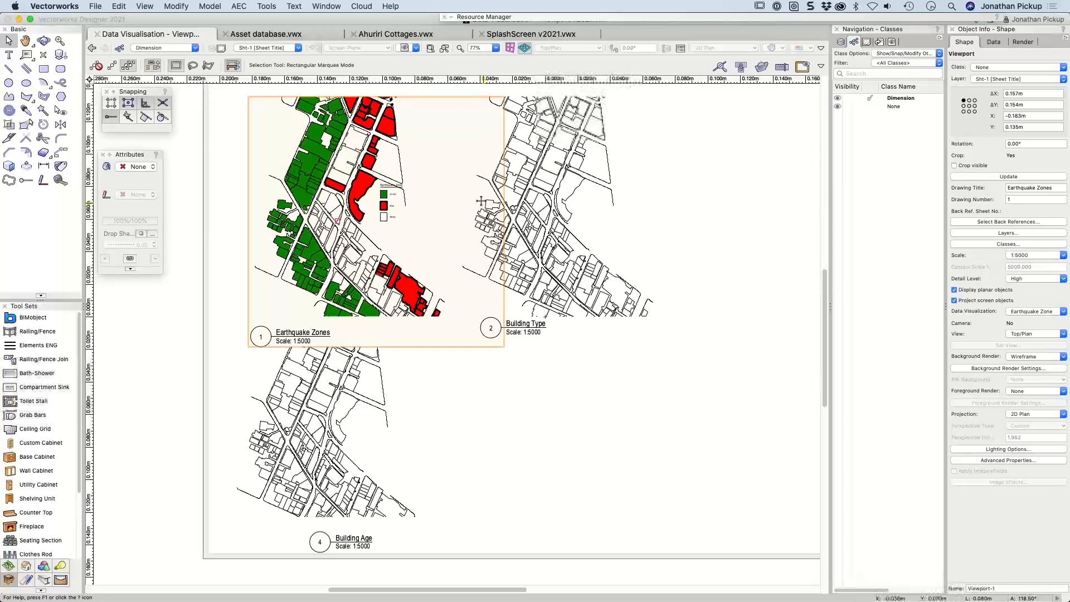
In the Earthquake Zones viewport's annotations, move the legend's labels slightly away from the color swatches and exit the annotation space
{"action": "double_click", "coordinate": [467, 202]}
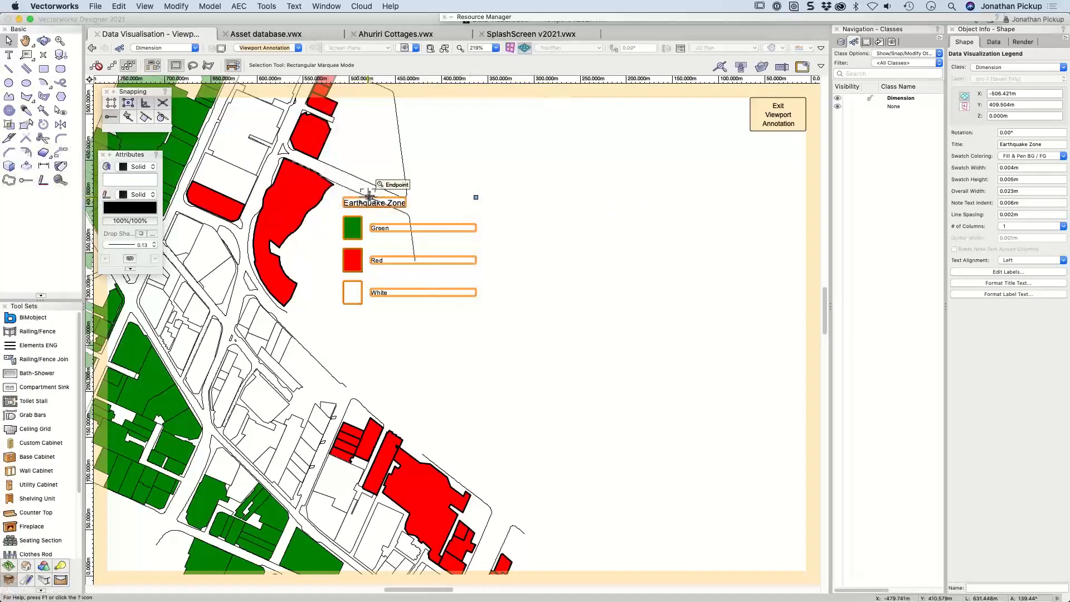
{"action": "left_click_drag", "start_coordinate": [370, 197], "coordinate": [379, 197]}
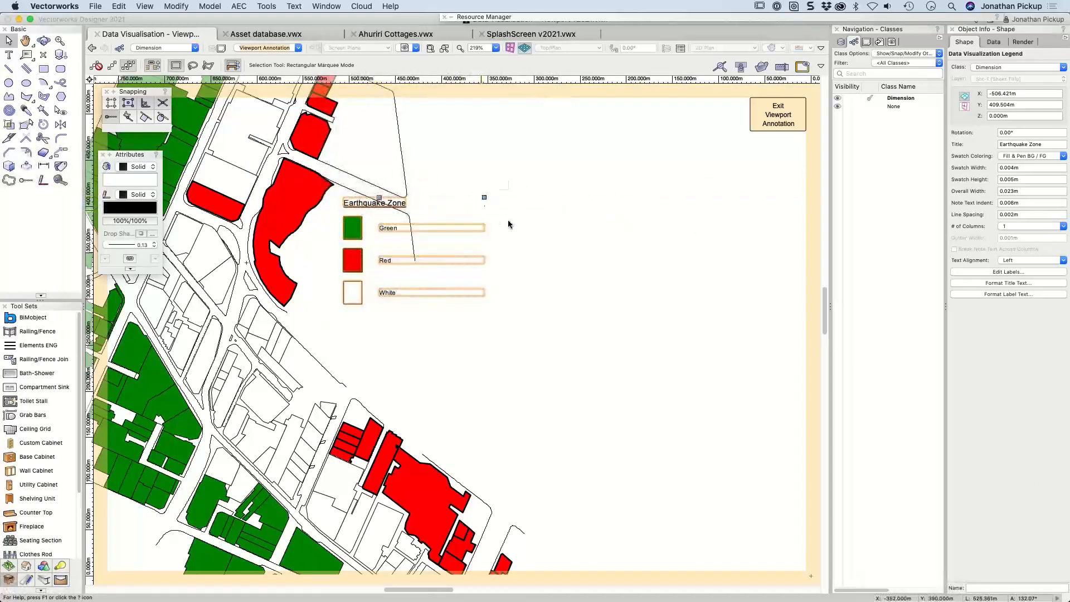
{"action": "left_click", "coordinate": [776, 111]}
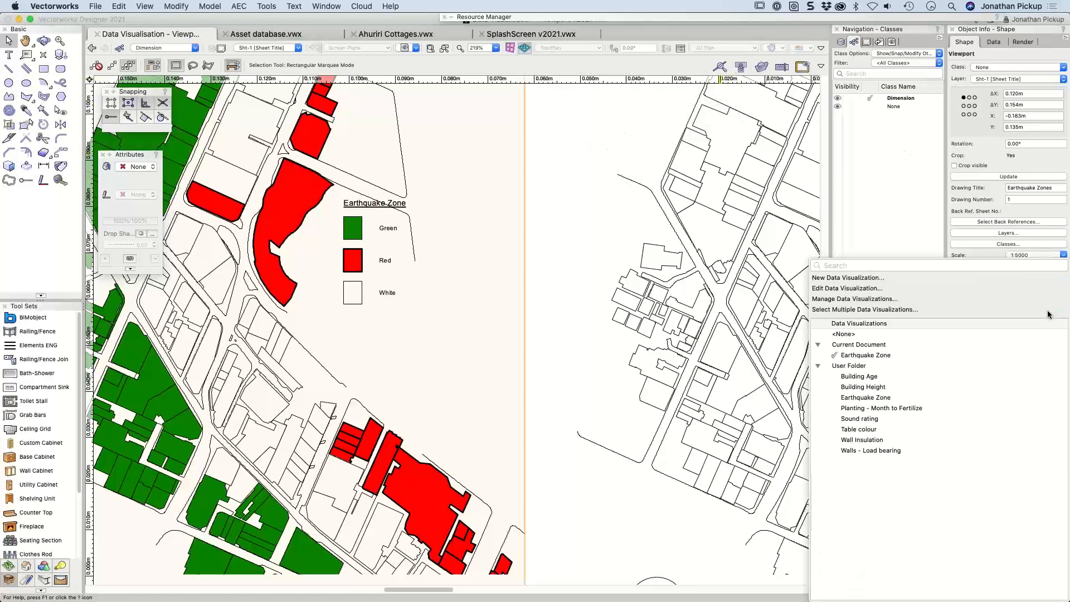
Edit the Earthquake Zone data visualization so that the White value is not applied
{"action": "left_click", "coordinate": [1049, 312]}
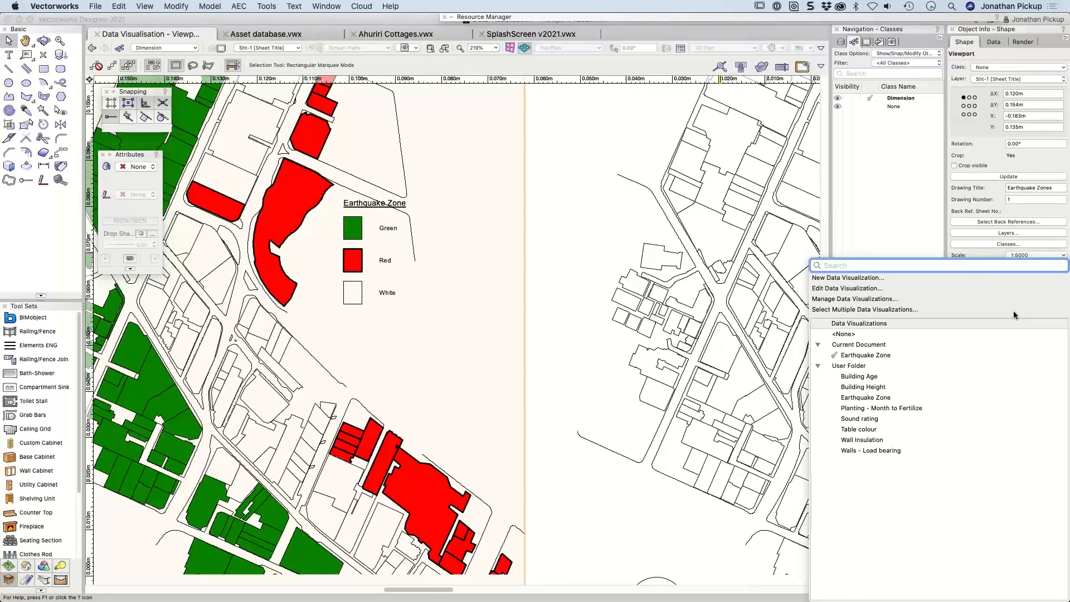
{"action": "left_click", "coordinate": [827, 288]}
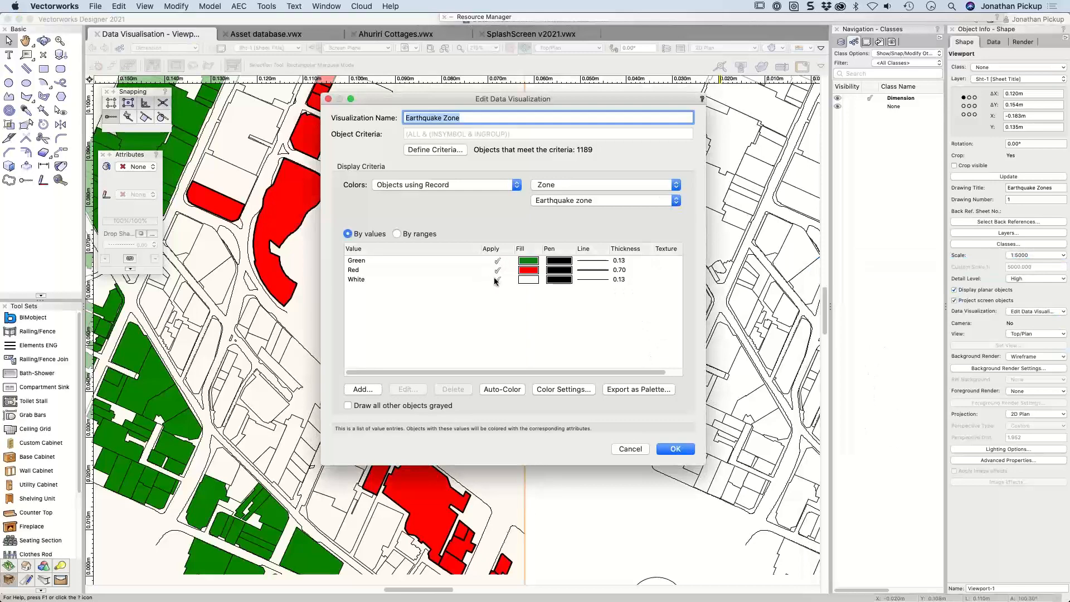
{"action": "left_click", "coordinate": [497, 280]}
{"action": "left_click", "coordinate": [675, 449]}
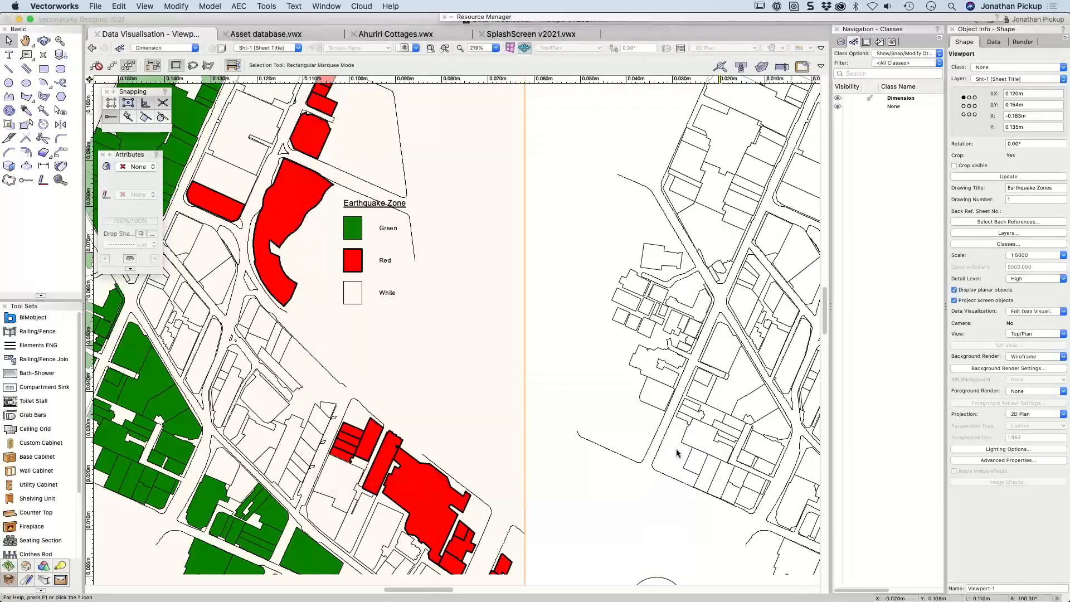
Apply the Building Age data visualization from the User Folder to the Building Age viewport, importing it with the folder hierarchy preserved
{"action": "left_click_drag", "start_coordinate": [677, 453], "coordinate": [413, 261]}
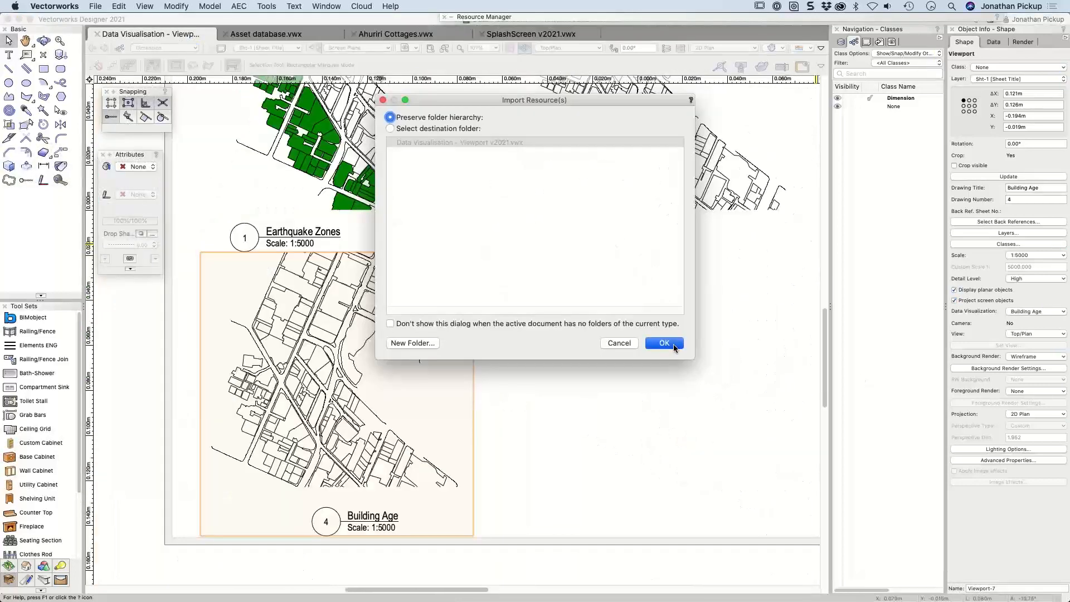
{"action": "left_click", "coordinate": [664, 344]}
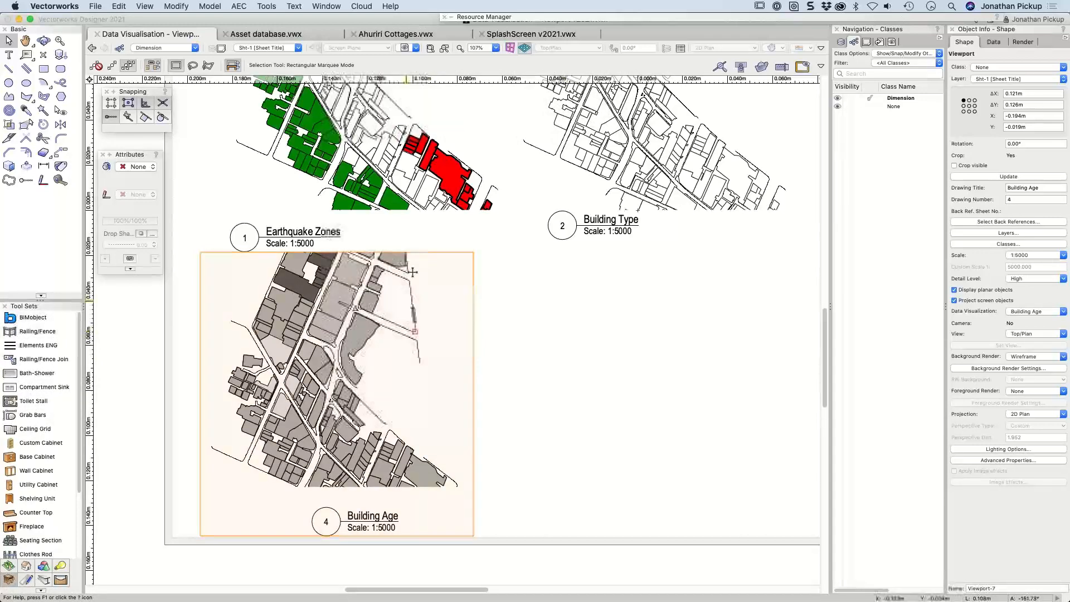
Import the Building Height data visualization from the User Folder into the Building Type viewport and clear the selection
{"action": "scroll", "coordinate": [478, 220], "scroll_direction": "down", "scroll_amount": 1}
{"action": "middle_click_drag", "start_coordinate": [523, 166], "coordinate": [424, 376]}
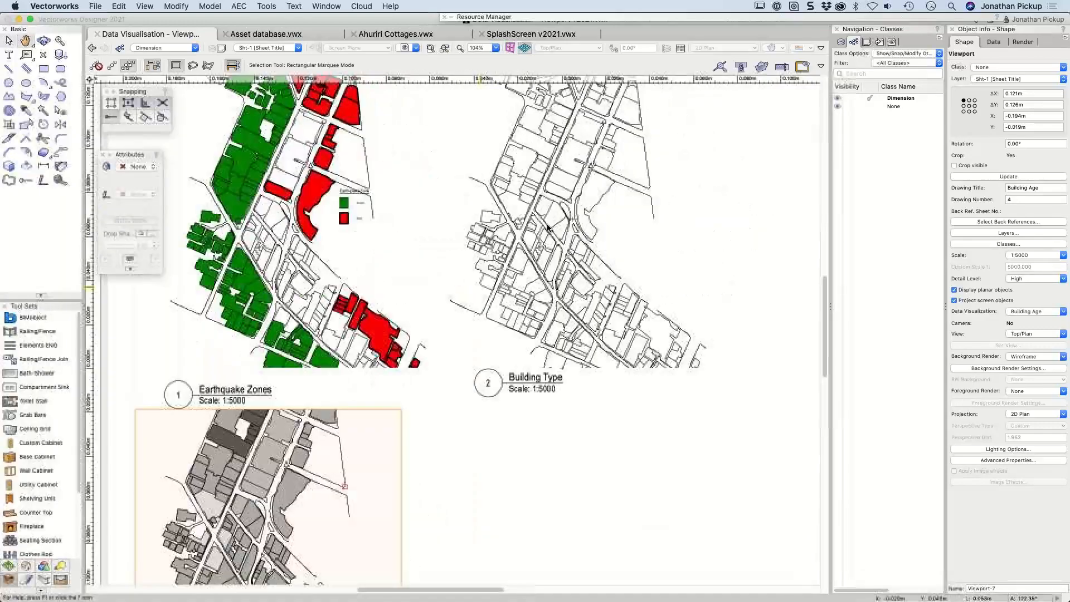
{"action": "left_click", "coordinate": [554, 215]}
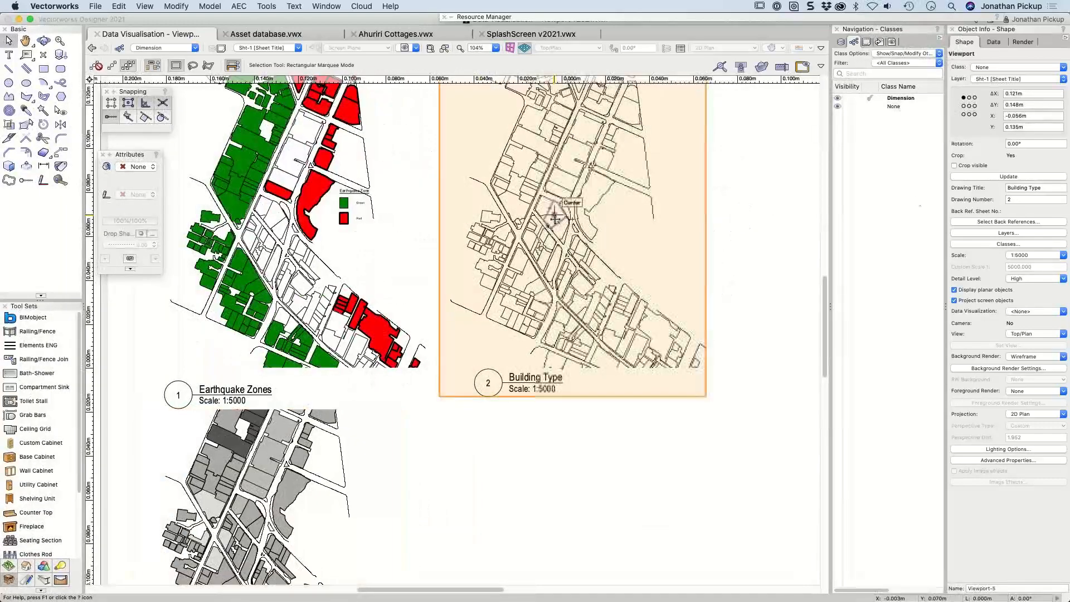
{"action": "left_click", "coordinate": [1026, 311]}
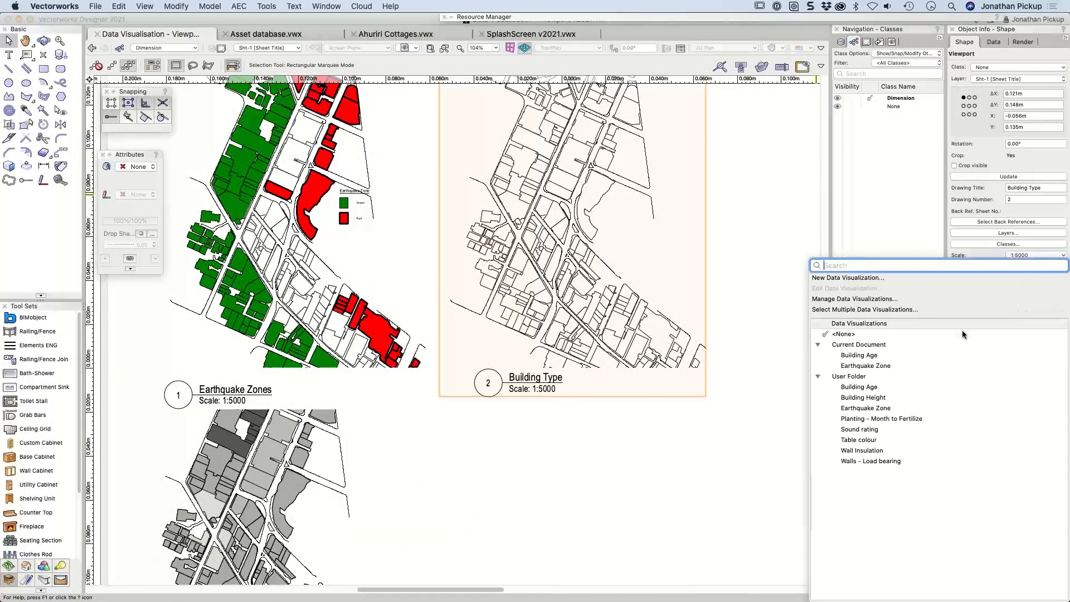
{"action": "left_click", "coordinate": [852, 397]}
{"action": "left_click", "coordinate": [664, 342]}
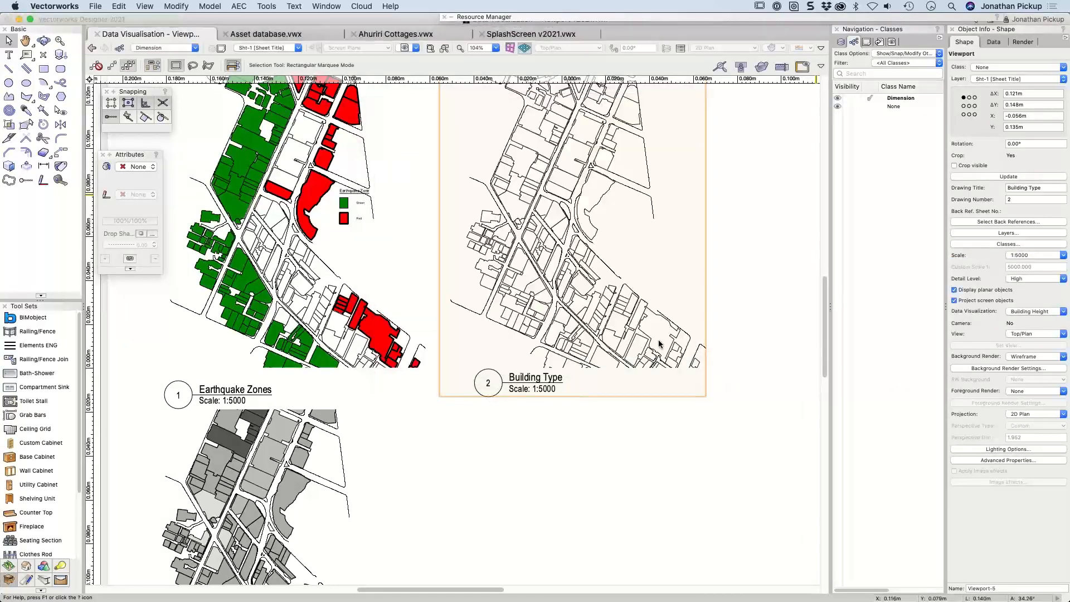
{"action": "left_click", "coordinate": [728, 296]}
{"action": "scroll", "coordinate": [728, 295], "scroll_direction": "down", "scroll_amount": 3}
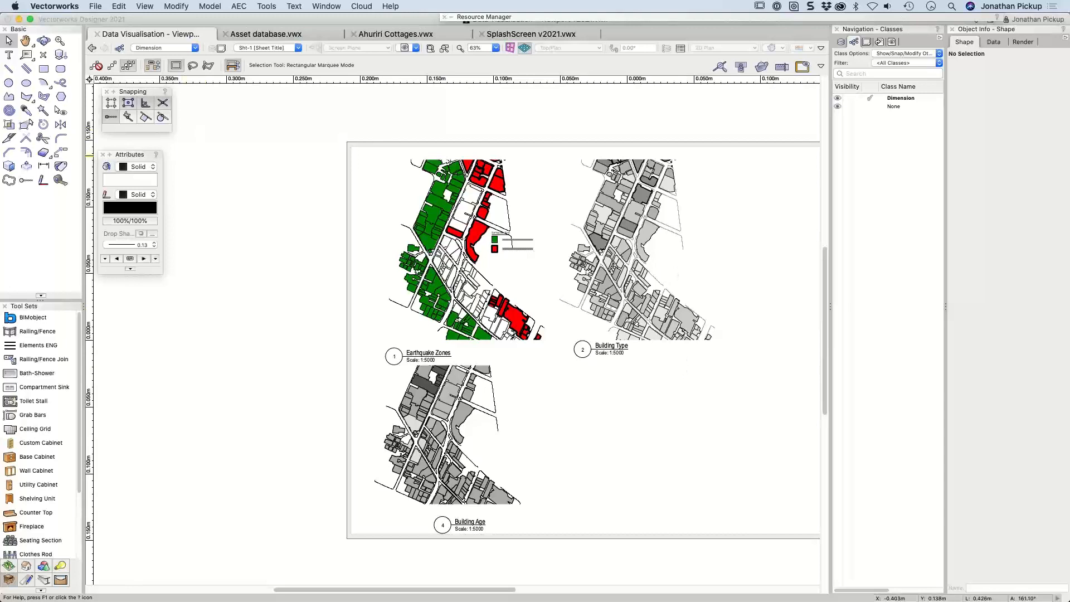
{"action": "key", "text": "super+Tab"}
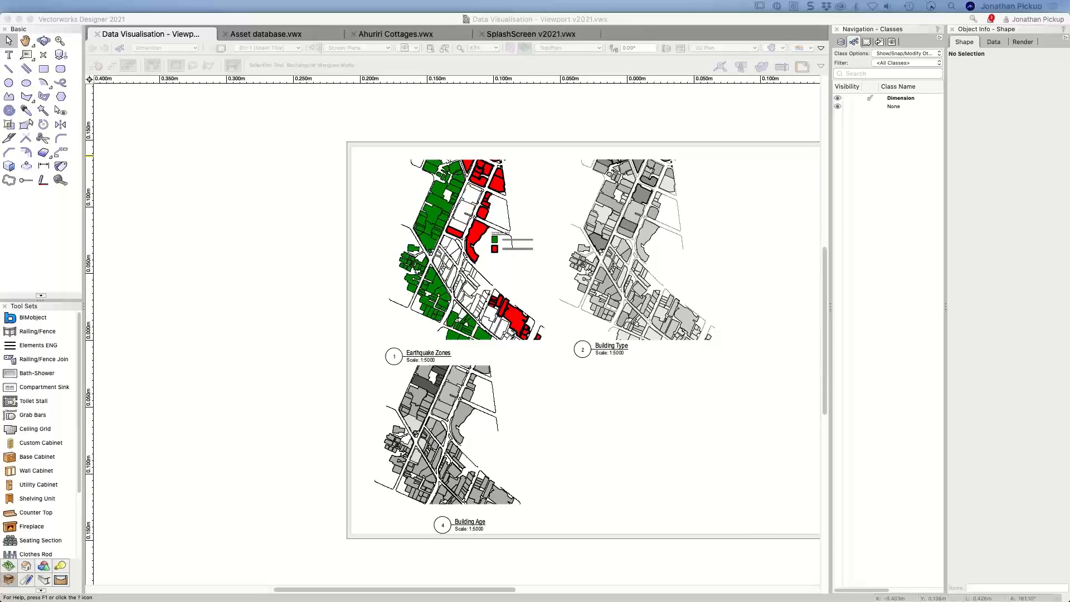
{"action": "left_click", "coordinate": [335, 132]}
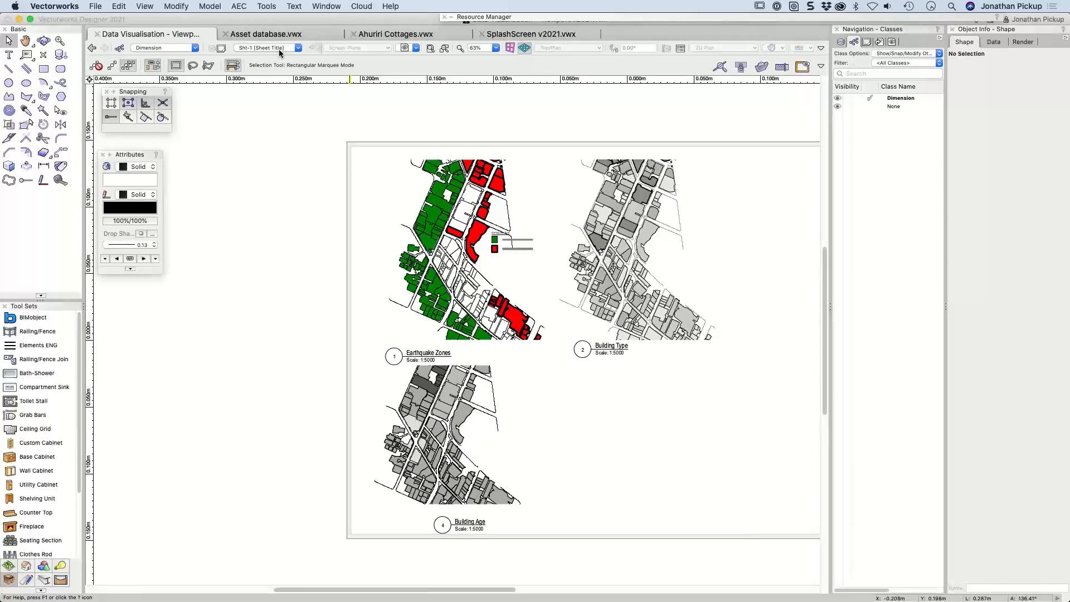
Switch to the BuildingFootprints design layer and deselect all the selected building polygons
{"action": "left_click", "coordinate": [279, 48]}
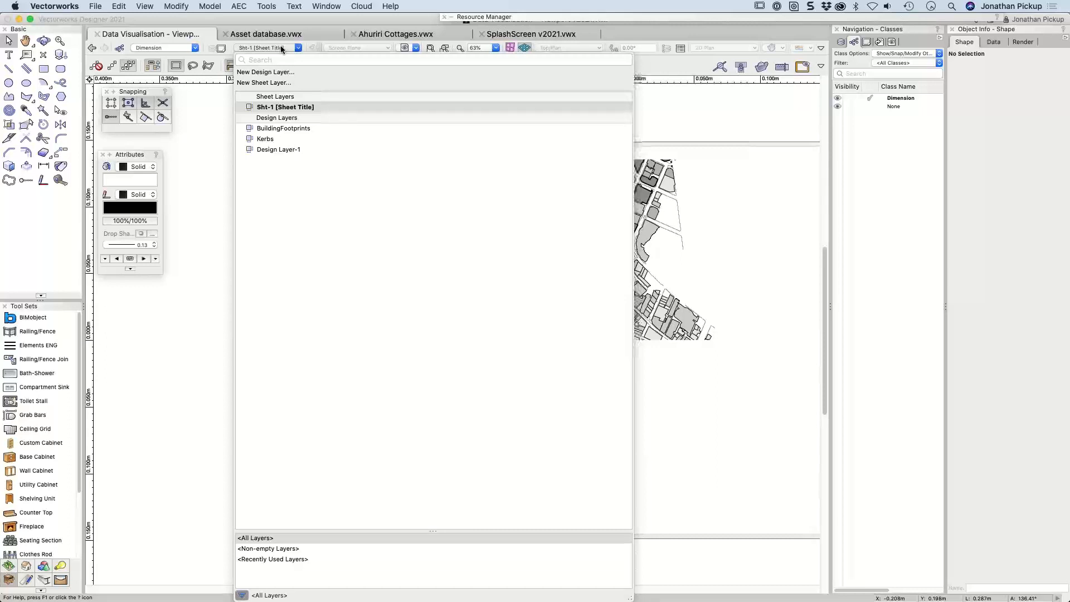
{"action": "left_click", "coordinate": [283, 128]}
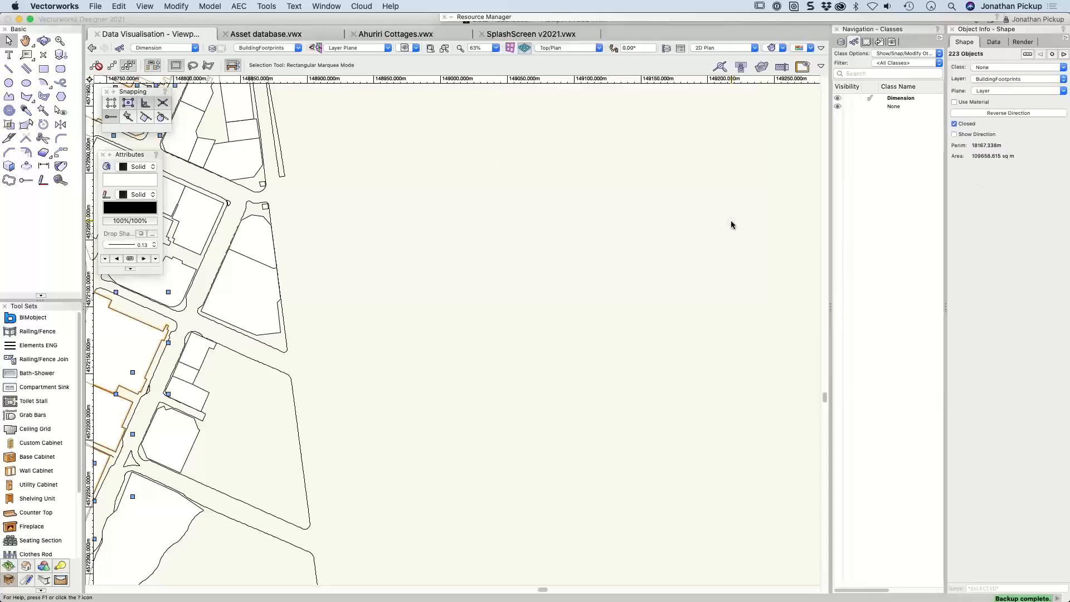
{"action": "middle_click_drag", "start_coordinate": [380, 237], "coordinate": [611, 187]}
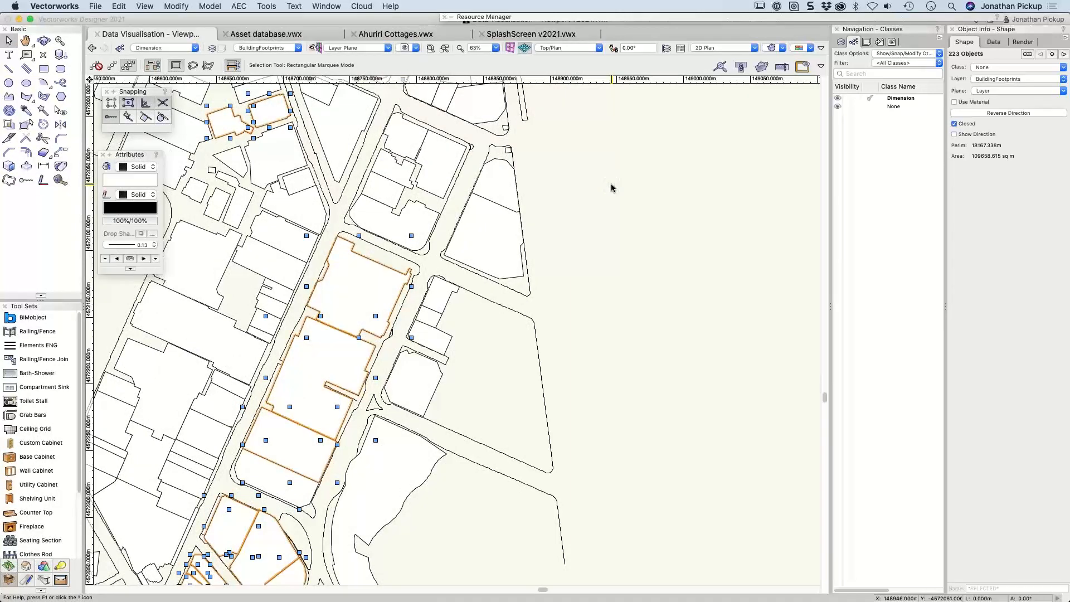
{"action": "left_click", "coordinate": [612, 187]}
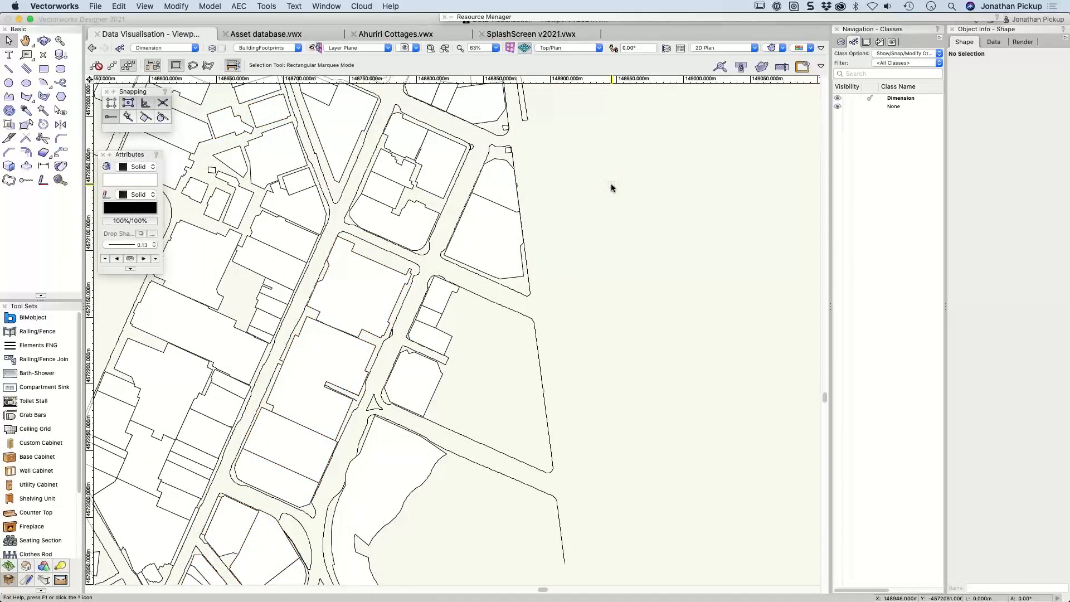
{"action": "scroll", "coordinate": [610, 187], "scroll_direction": "down", "scroll_amount": 2}
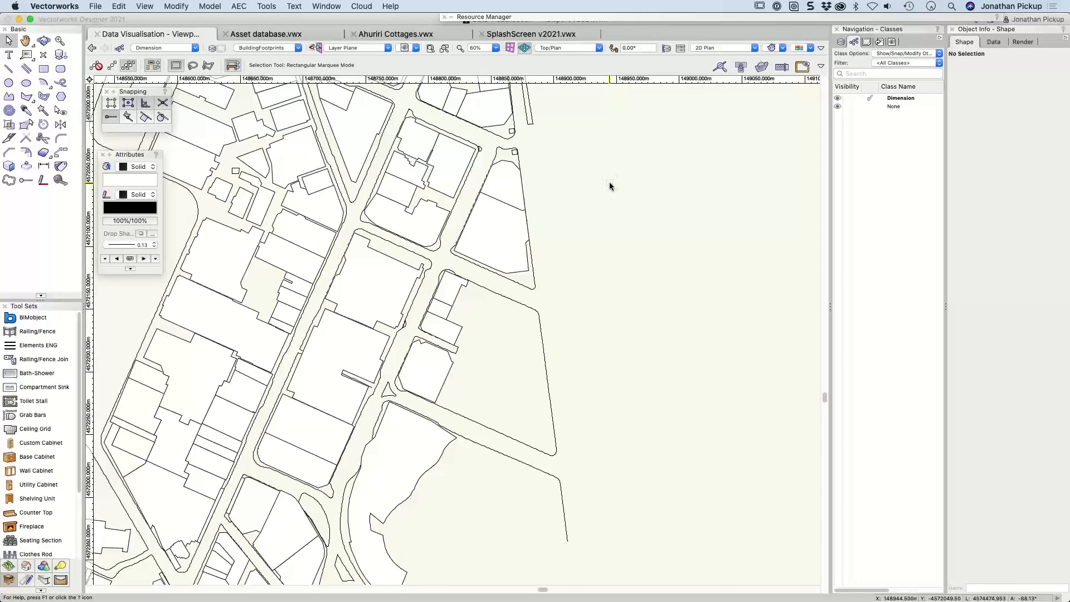
Select a small building footprint, and after it the large footprint in the block just below it
{"action": "left_click", "coordinate": [394, 202]}
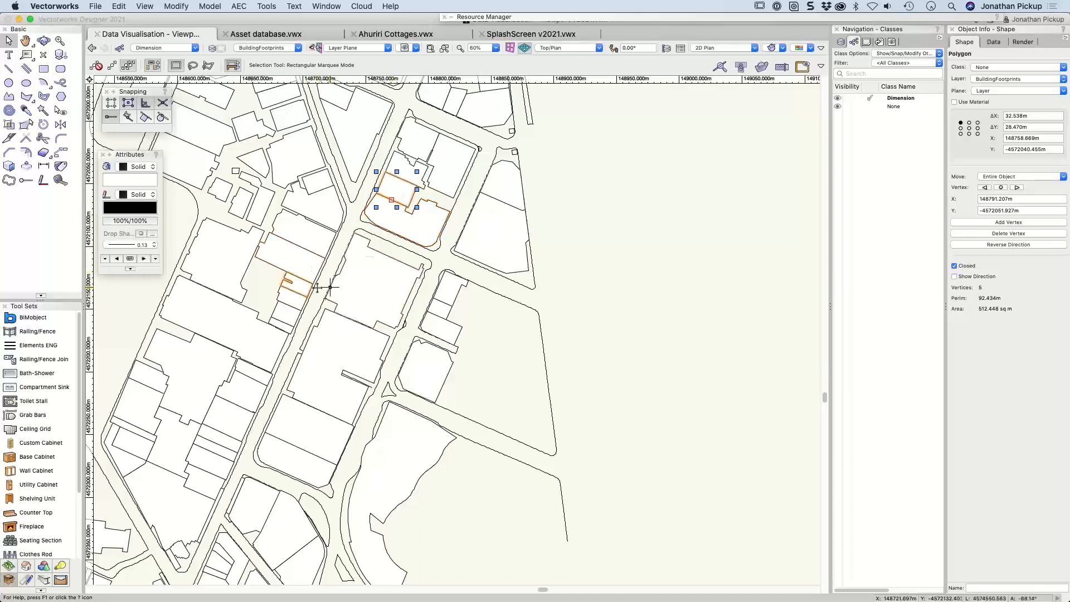
{"action": "left_click", "coordinate": [369, 247]}
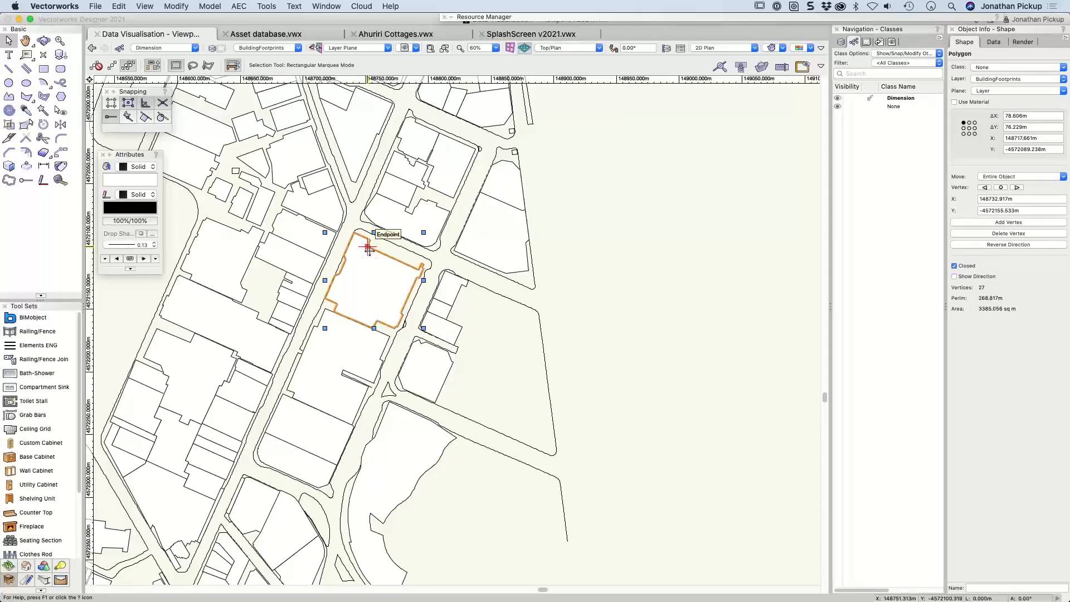
{"action": "scroll", "coordinate": [378, 249], "scroll_direction": "down", "scroll_amount": 1}
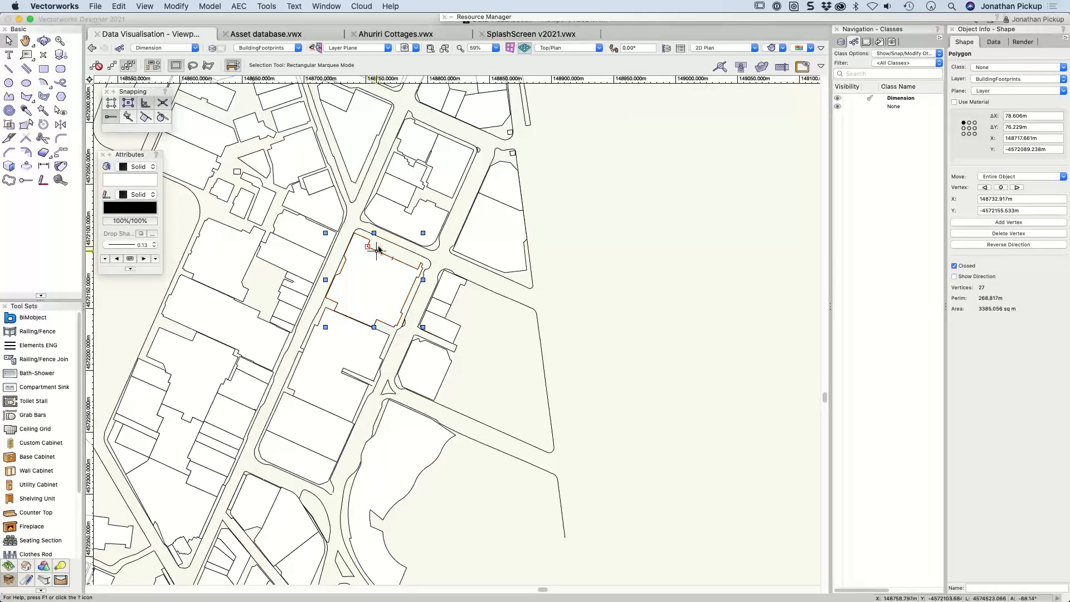
Deselect the large footprint and select the notched building footprint in the block just above it
{"action": "scroll", "coordinate": [378, 249], "scroll_direction": "down", "scroll_amount": 1}
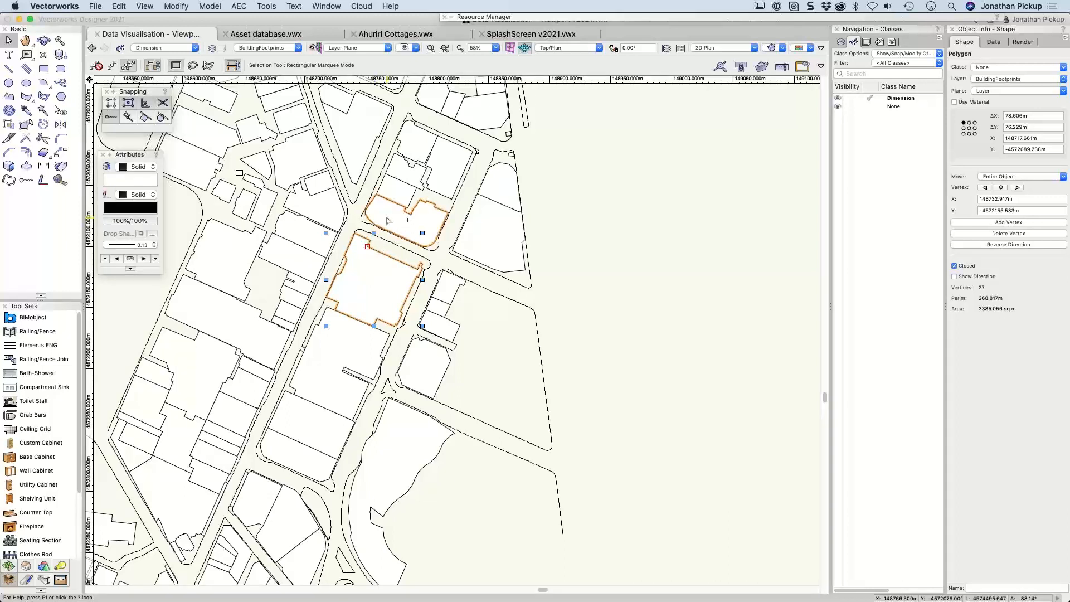
{"action": "left_click", "coordinate": [438, 263]}
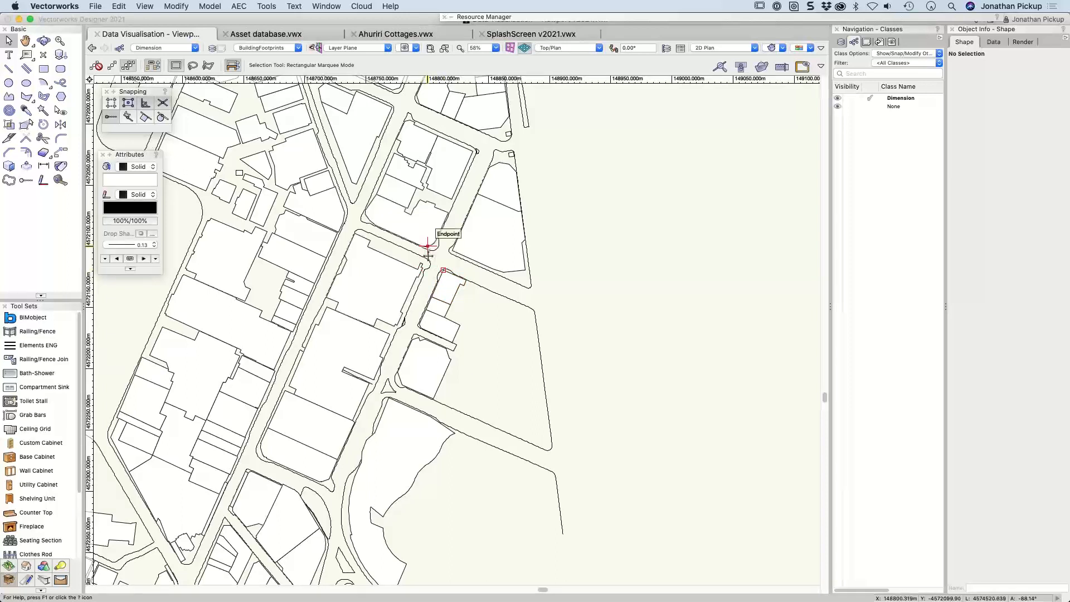
{"action": "left_click", "coordinate": [427, 246]}
Open the current document's Earthquake Zone data visualization for editing from the data visualization manager
{"action": "left_click", "coordinate": [811, 48]}
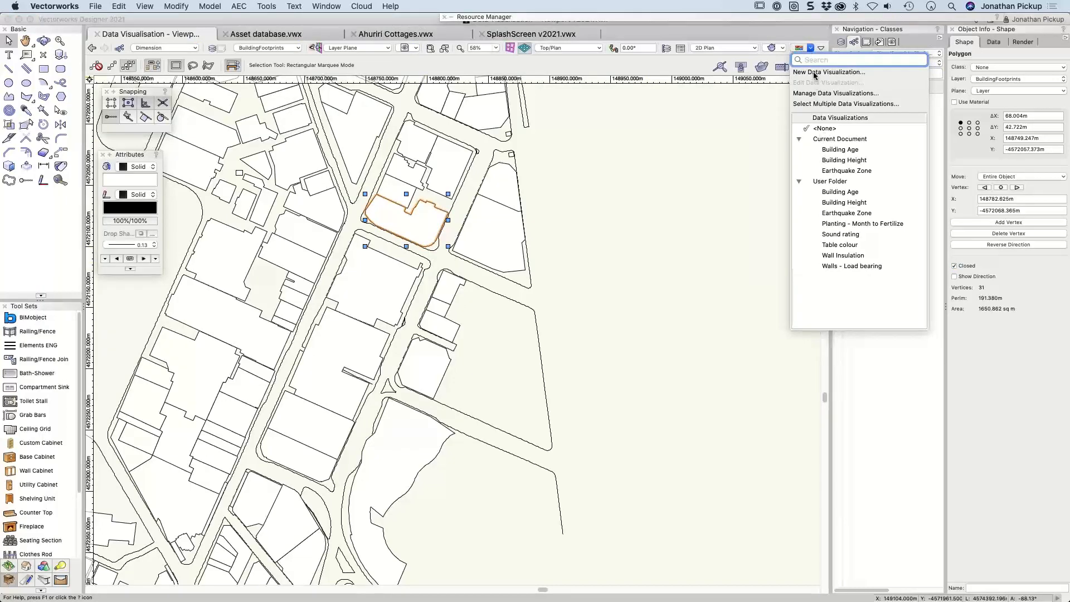
{"action": "left_click", "coordinate": [812, 94]}
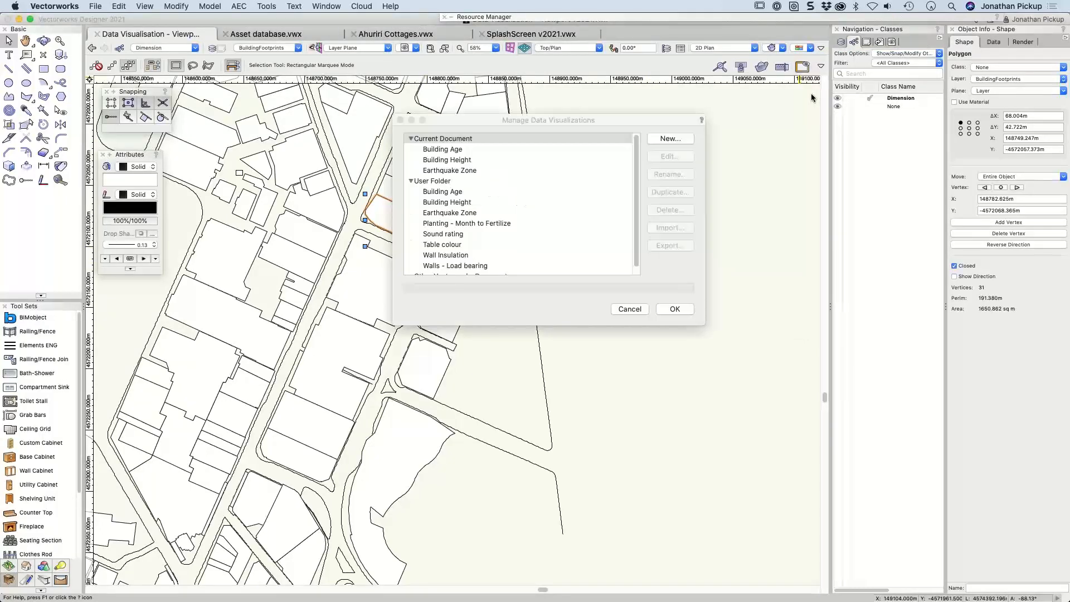
{"action": "left_click", "coordinate": [455, 171]}
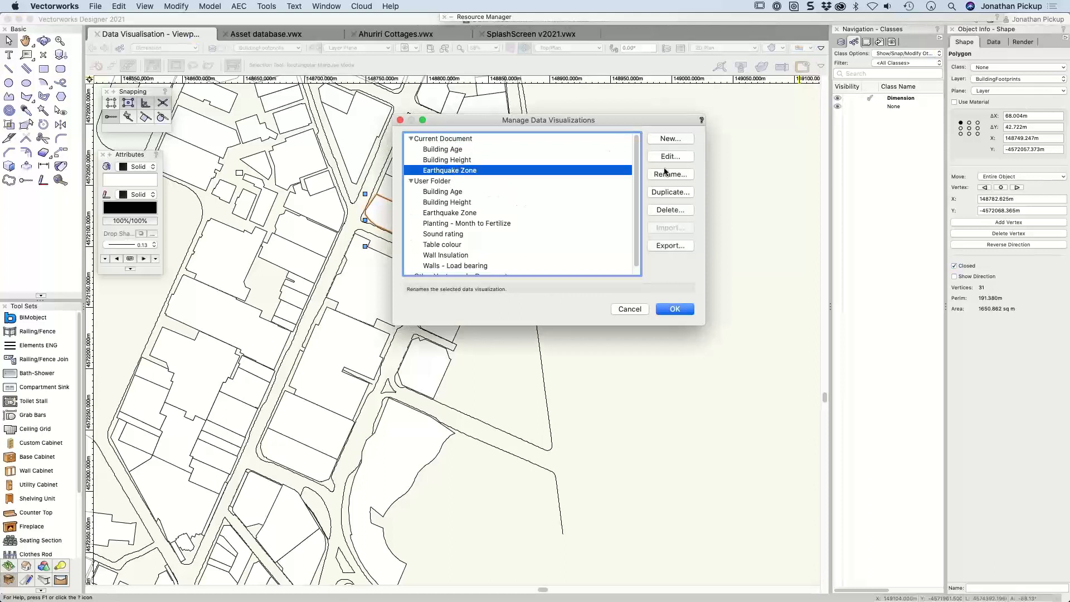
{"action": "left_click", "coordinate": [666, 158]}
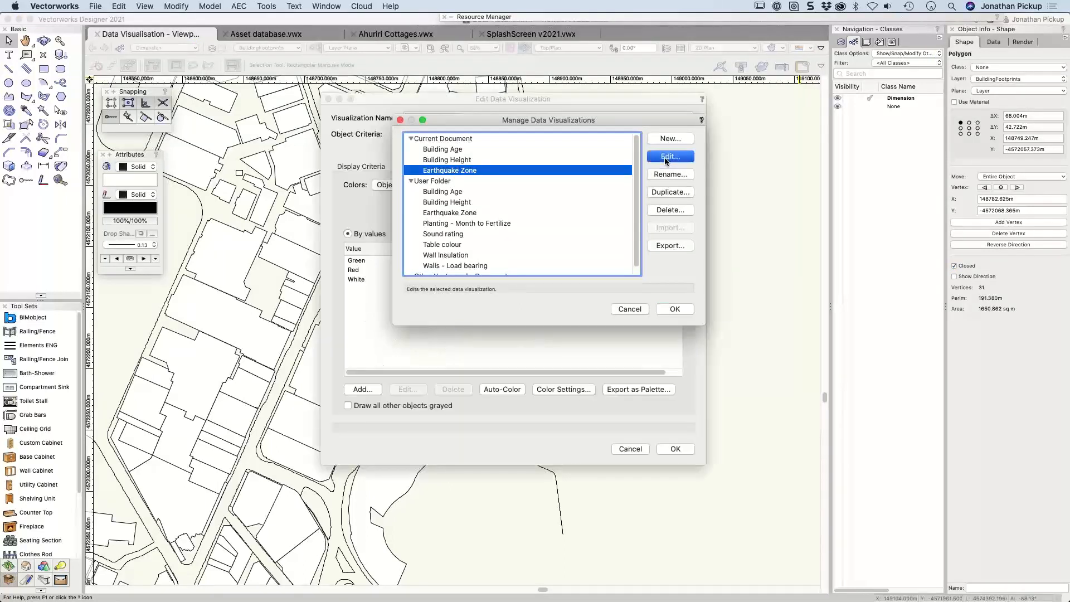
{"action": "left_click", "coordinate": [669, 156]}
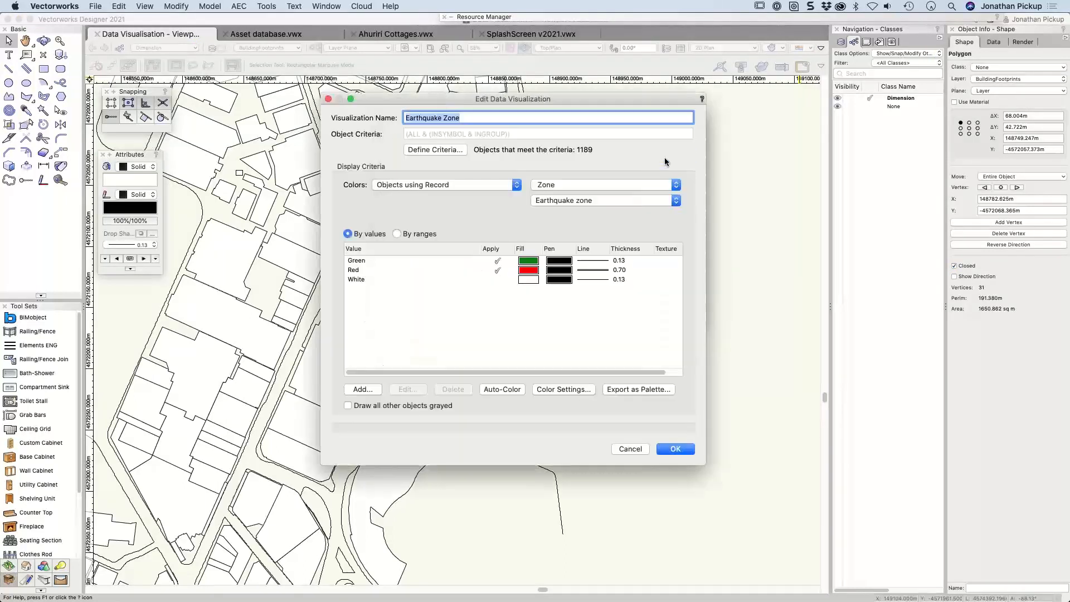
Review the attribute settings of the Green value, then leave the Earthquake Zone visualization and the manager without saving changes
{"action": "double_click", "coordinate": [477, 260]}
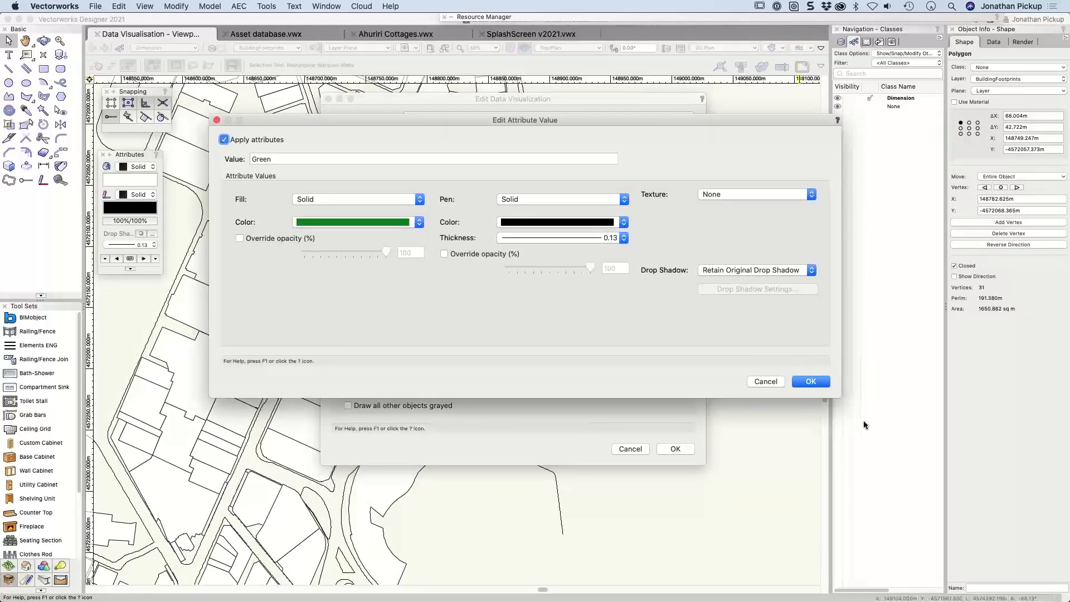
{"action": "left_click", "coordinate": [809, 382]}
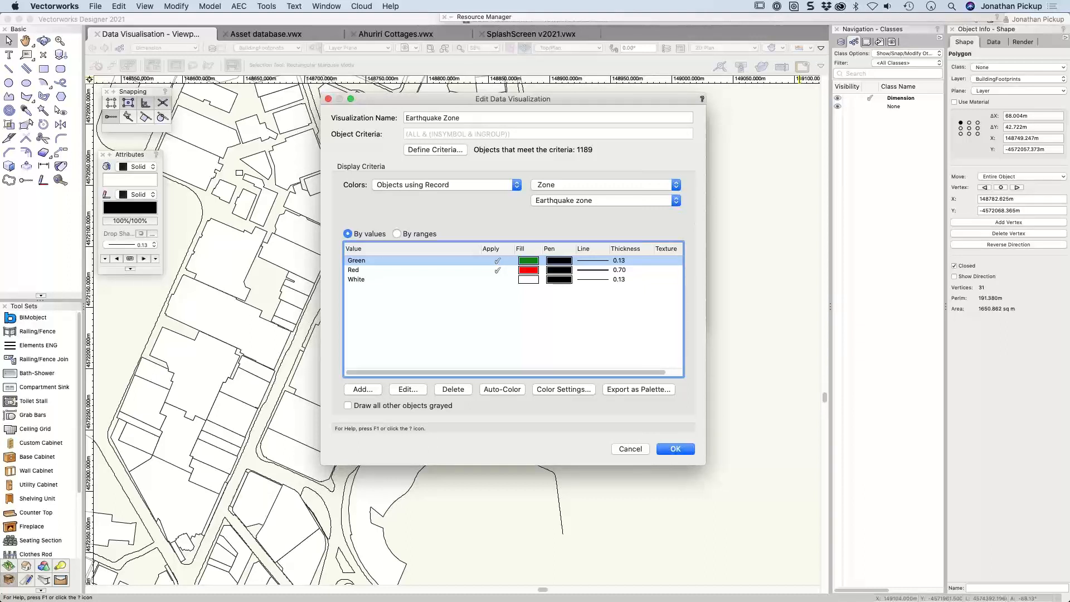
{"action": "key", "text": "Return"}
{"action": "left_click", "coordinate": [629, 448]}
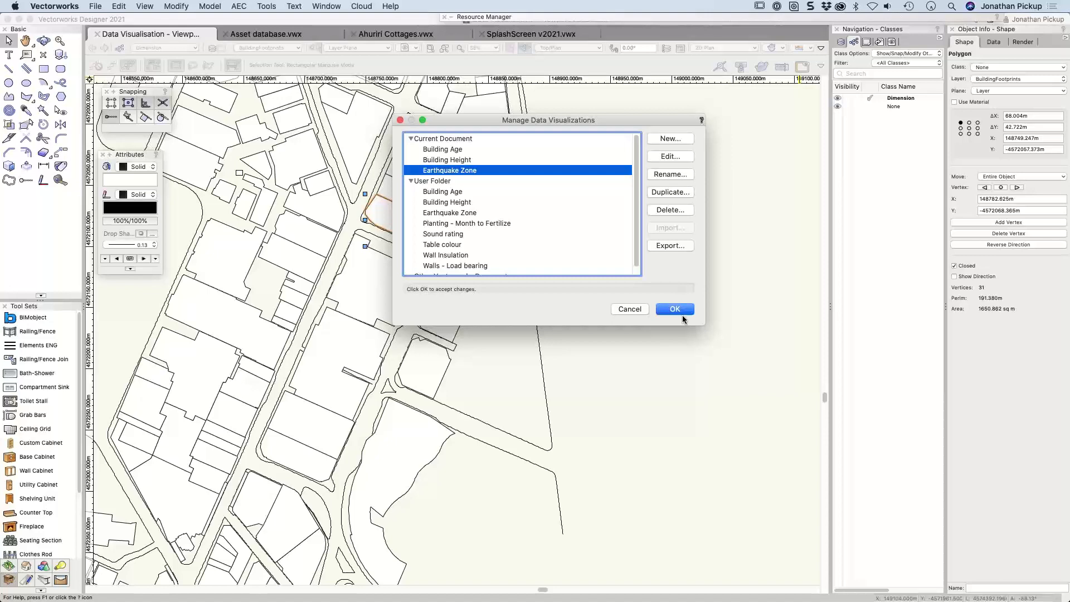
{"action": "left_click", "coordinate": [629, 310]}
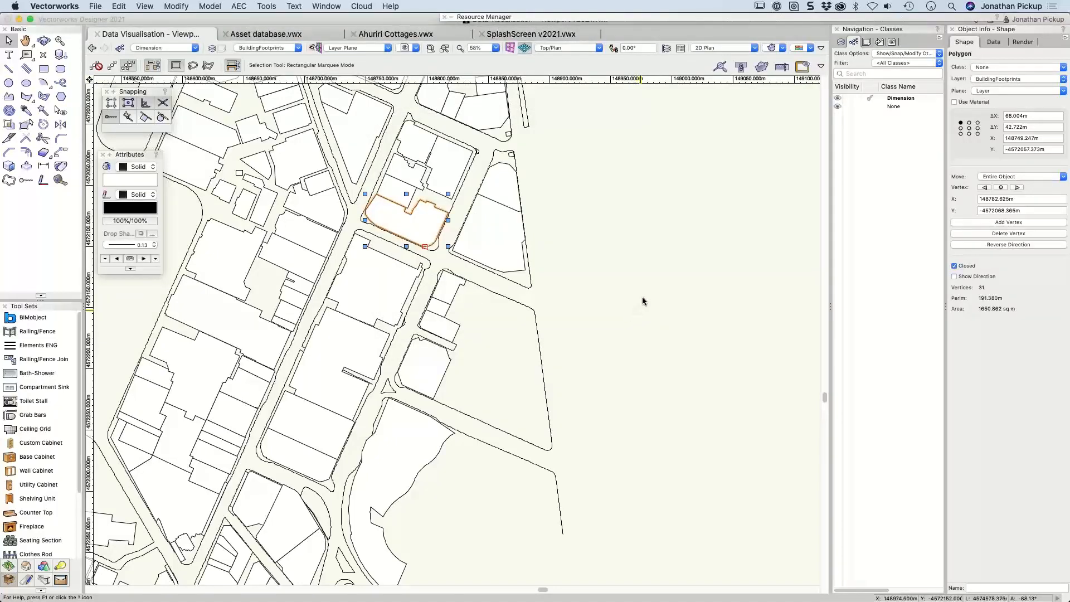
Apply the current document's Building Height data visualization to the BuildingFootprints layer view and clear the selection
{"action": "left_click", "coordinate": [811, 47]}
{"action": "left_click", "coordinate": [821, 160]}
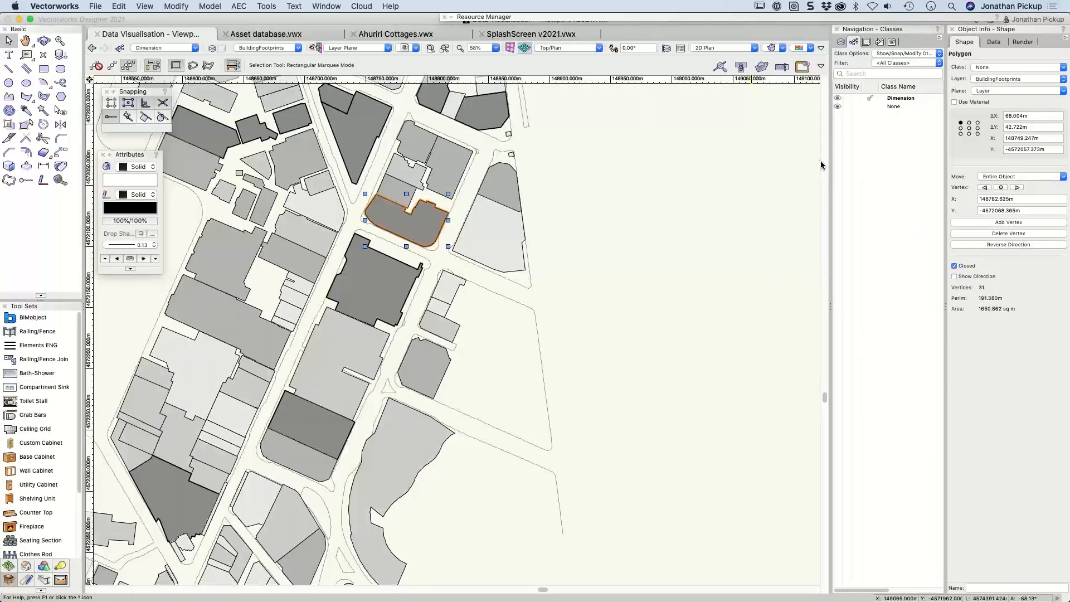
{"action": "left_click", "coordinate": [613, 183]}
Inspect the Zone and BuildingFootprintsRec record data, including the elevation field, of the lowest footprint in the small block beside the open area
{"action": "left_click", "coordinate": [411, 375]}
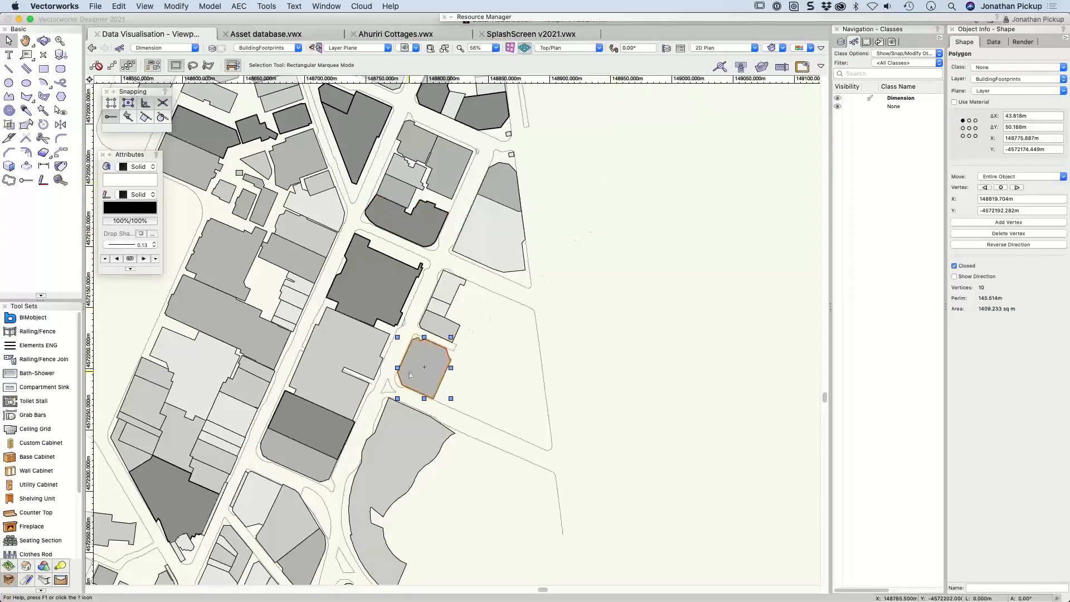
{"action": "left_click", "coordinate": [991, 43]}
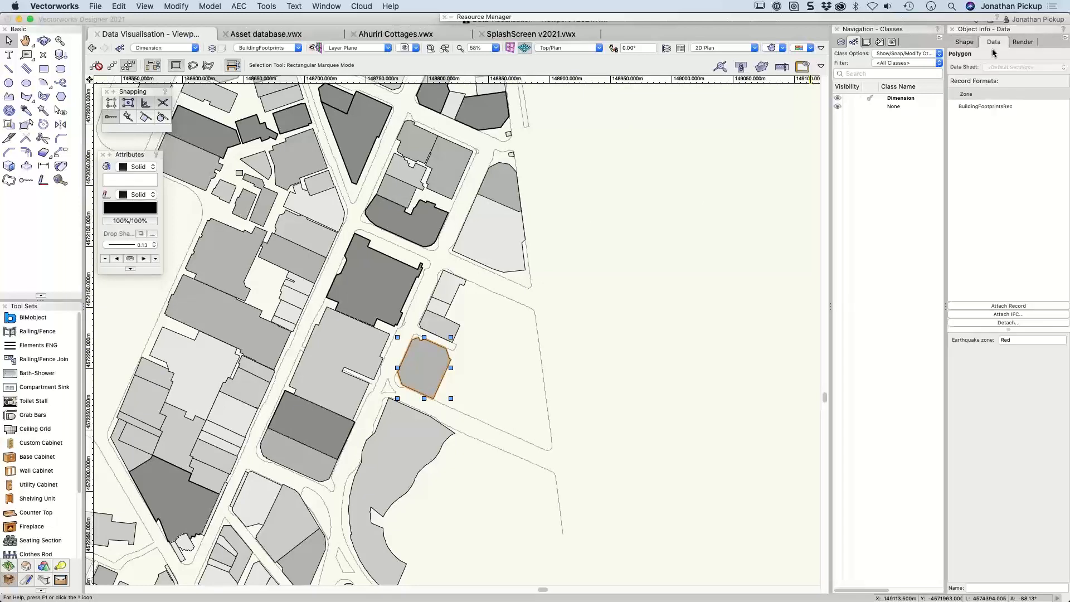
{"action": "left_click", "coordinate": [974, 107]}
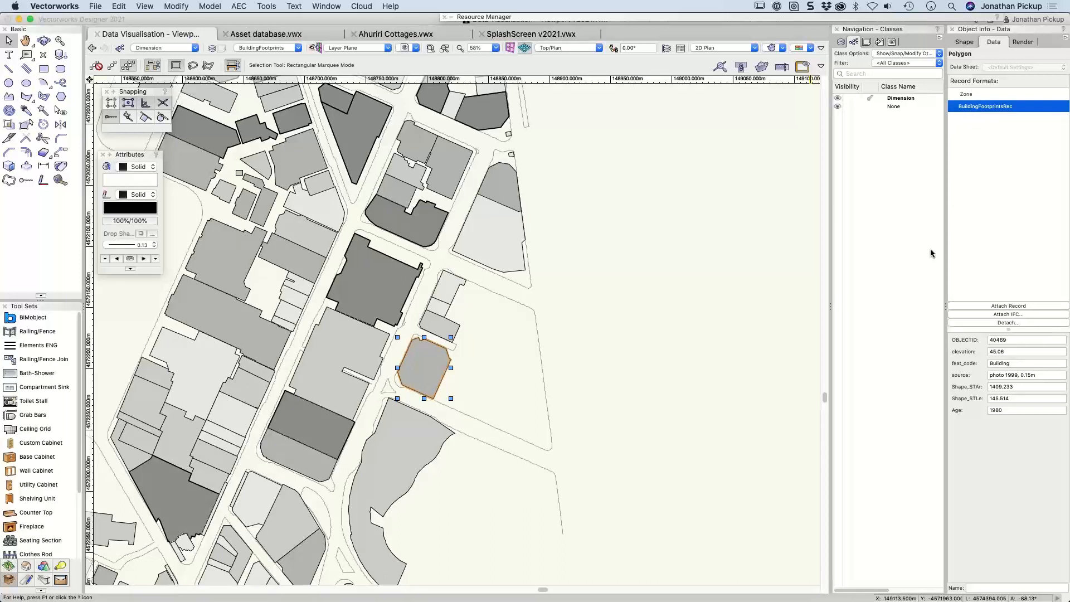
{"action": "left_click", "coordinate": [1010, 352]}
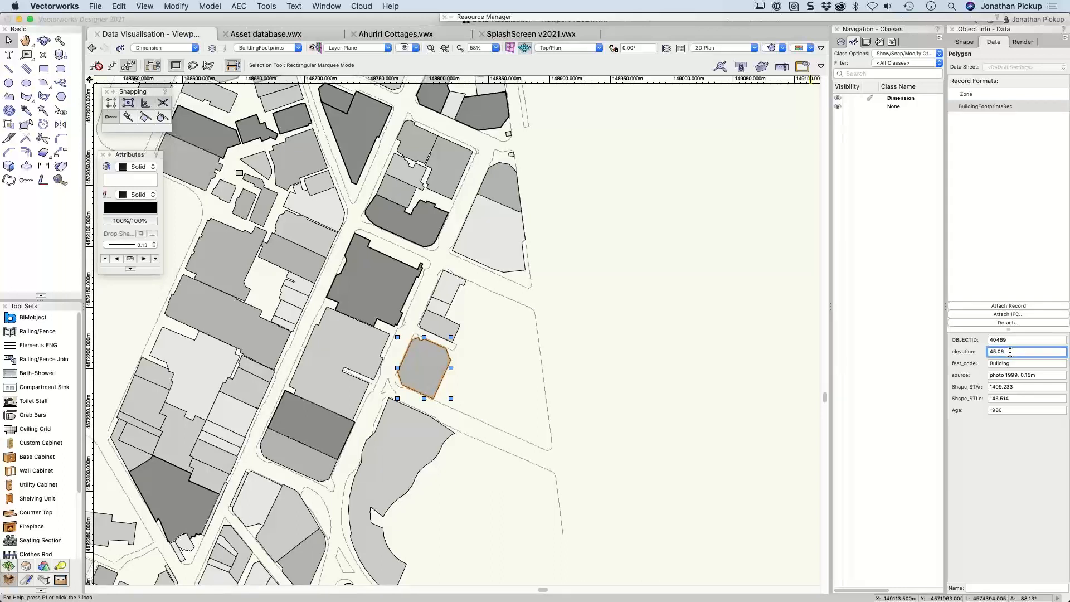
Check the BuildingFootprintsRec elevation of each of the three smaller footprints above it in the same block, from top to bottom
{"action": "left_click", "coordinate": [460, 299]}
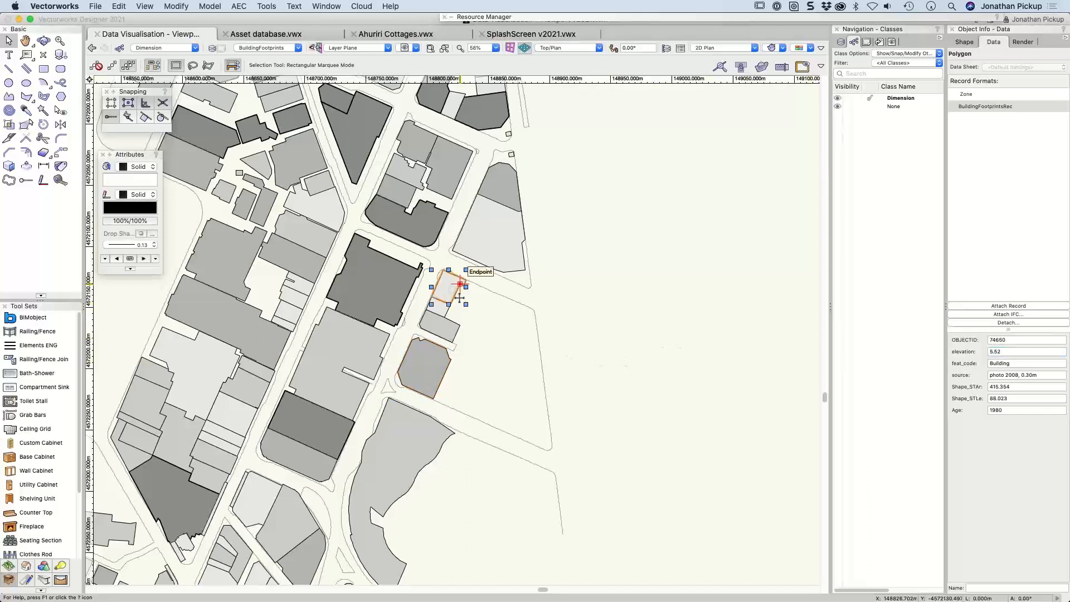
{"action": "left_click", "coordinate": [438, 318]}
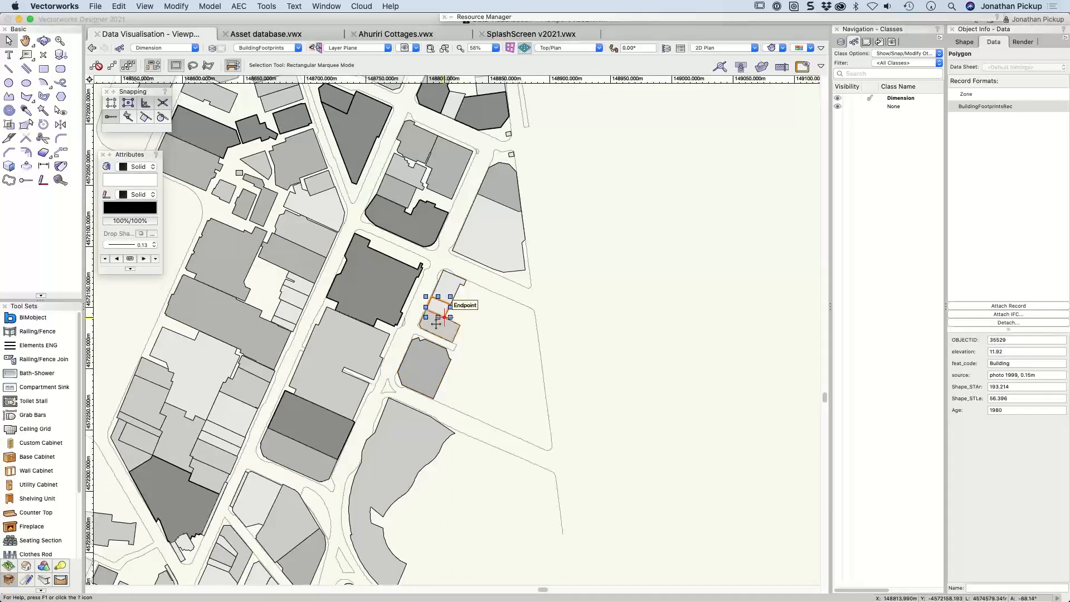
{"action": "left_click", "coordinate": [438, 324]}
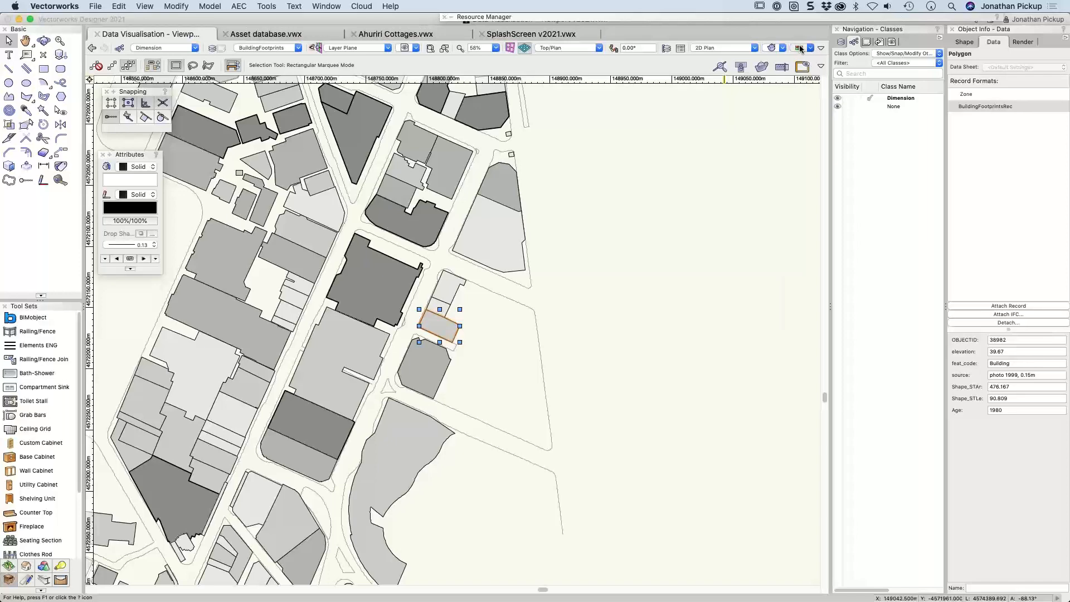
Open the active Building Height visualization and bring up the attribute settings of its 0 to 20 elevation range
{"action": "left_click", "coordinate": [801, 49]}
{"action": "left_click", "coordinate": [803, 93]}
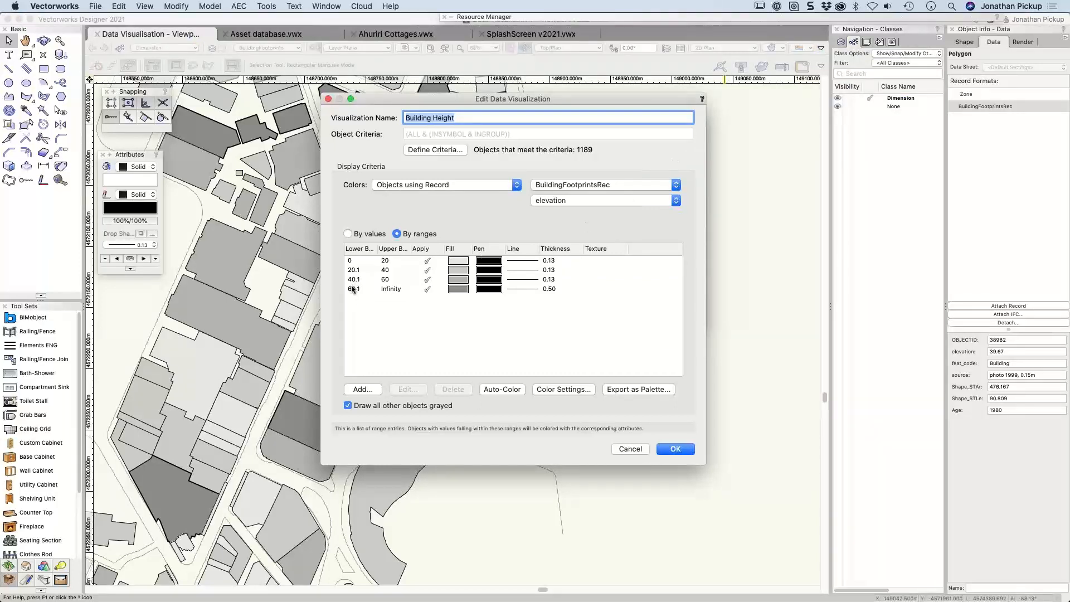
{"action": "left_click", "coordinate": [351, 261]}
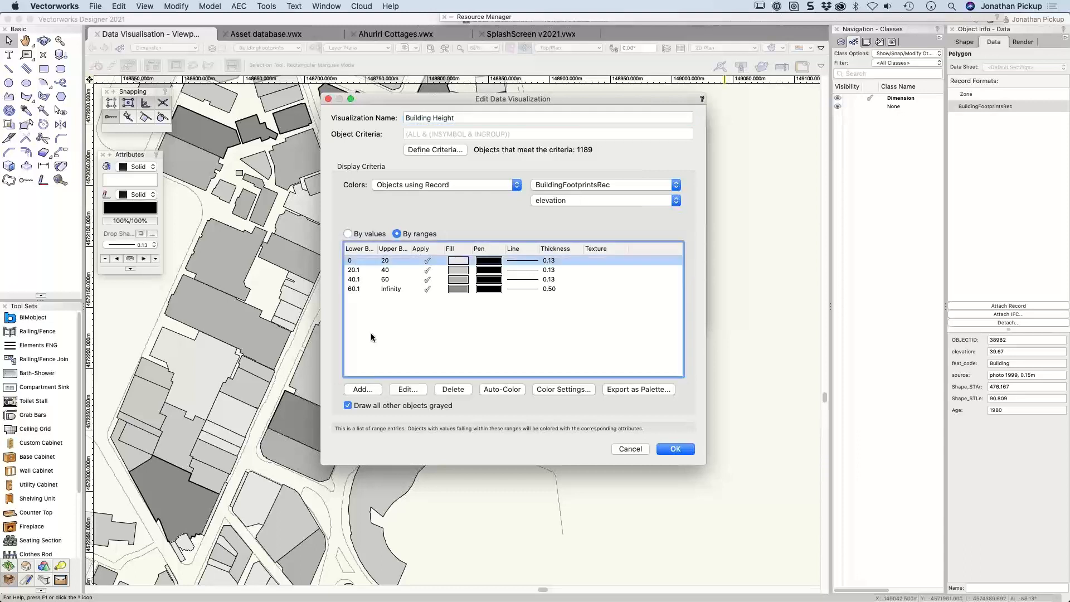
{"action": "left_click", "coordinate": [408, 389]}
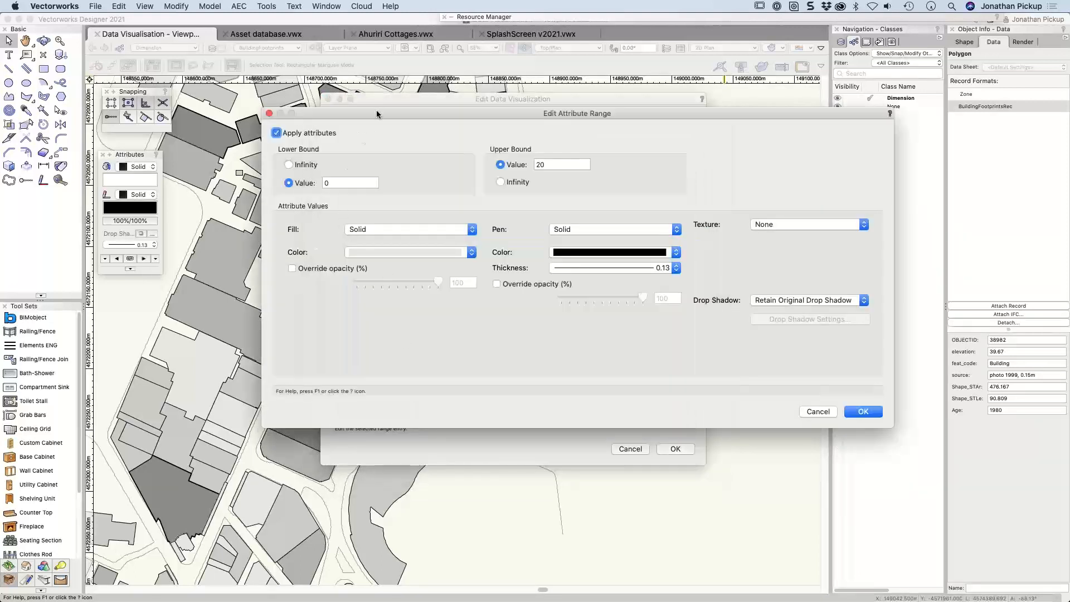
Cancel editing the 0 to 20 attribute range and compare the display criteria listed by values and by ranges
{"action": "left_click_drag", "start_coordinate": [376, 114], "coordinate": [374, 122]}
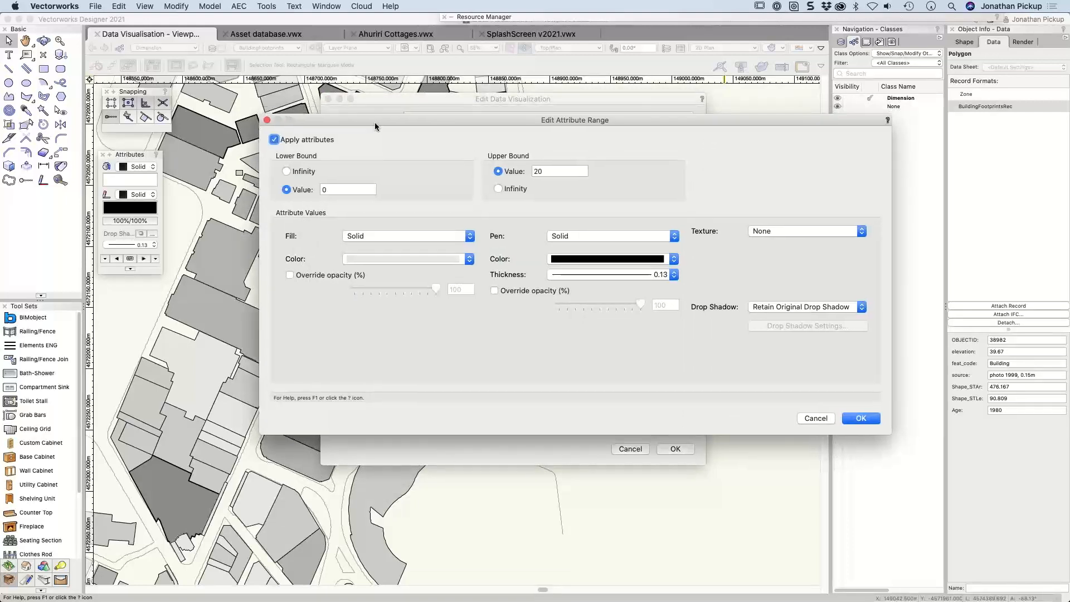
{"action": "left_click", "coordinate": [816, 420]}
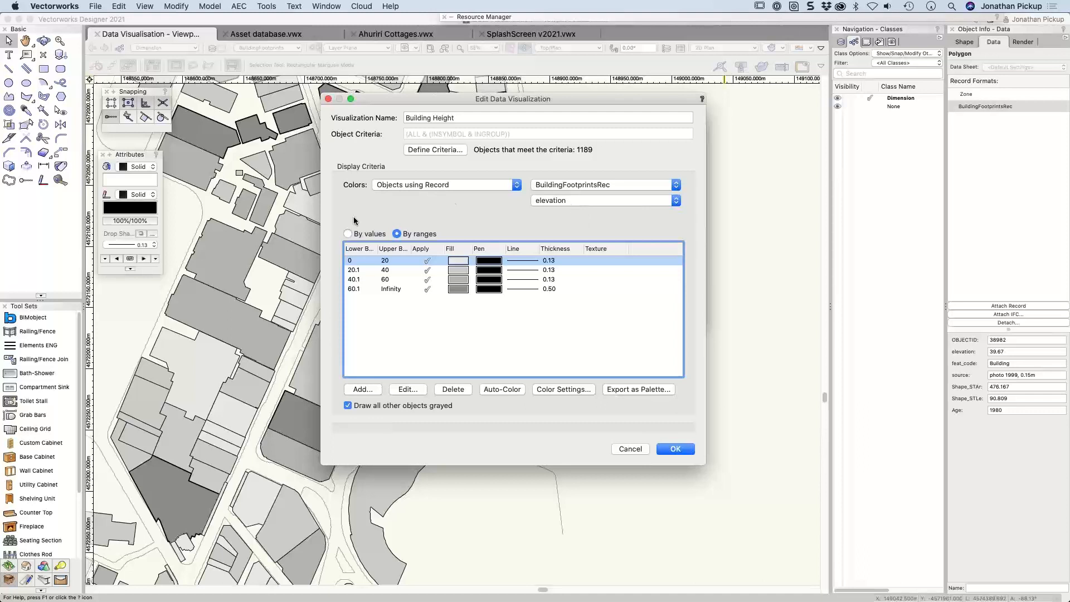
{"action": "left_click", "coordinate": [348, 235]}
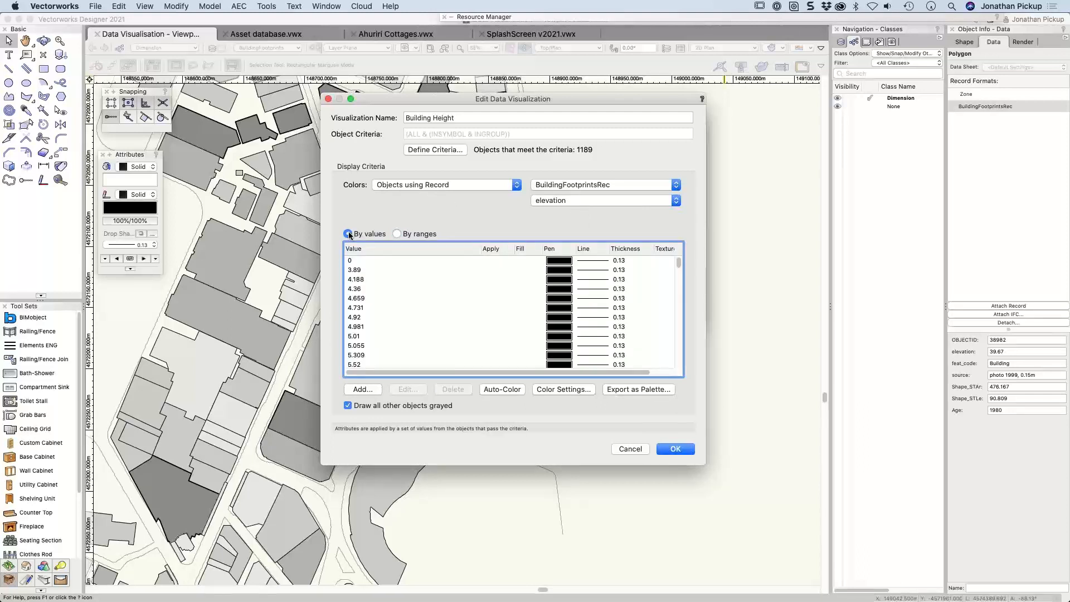
{"action": "left_click", "coordinate": [396, 234]}
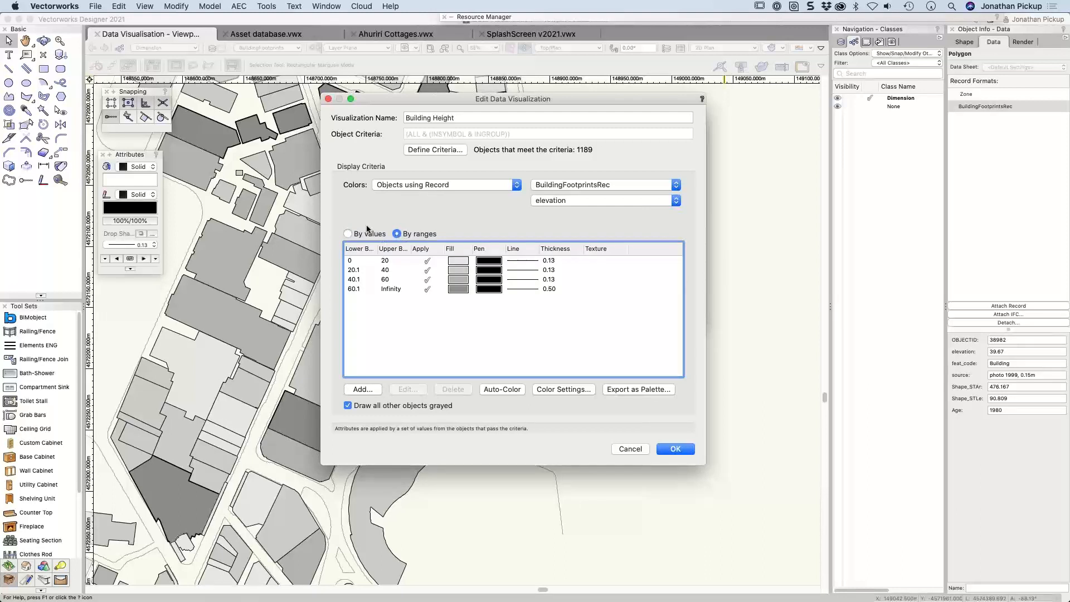
Examine the individual elevation entries listed by values, and return the display criteria to ranges
{"action": "left_click", "coordinate": [348, 234]}
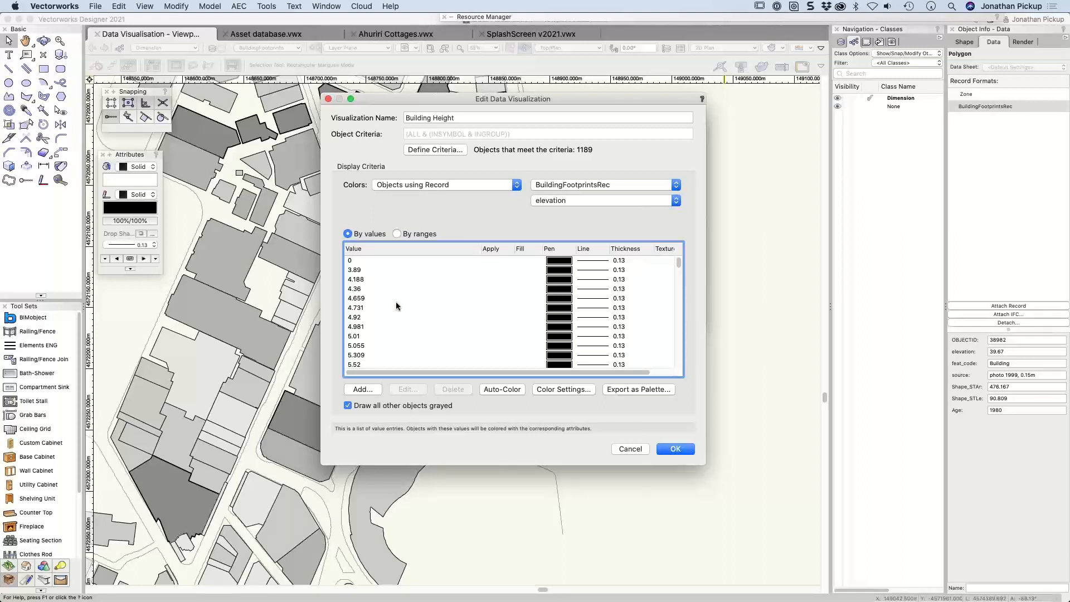
{"action": "scroll", "coordinate": [396, 302], "scroll_direction": "down", "scroll_amount": 10}
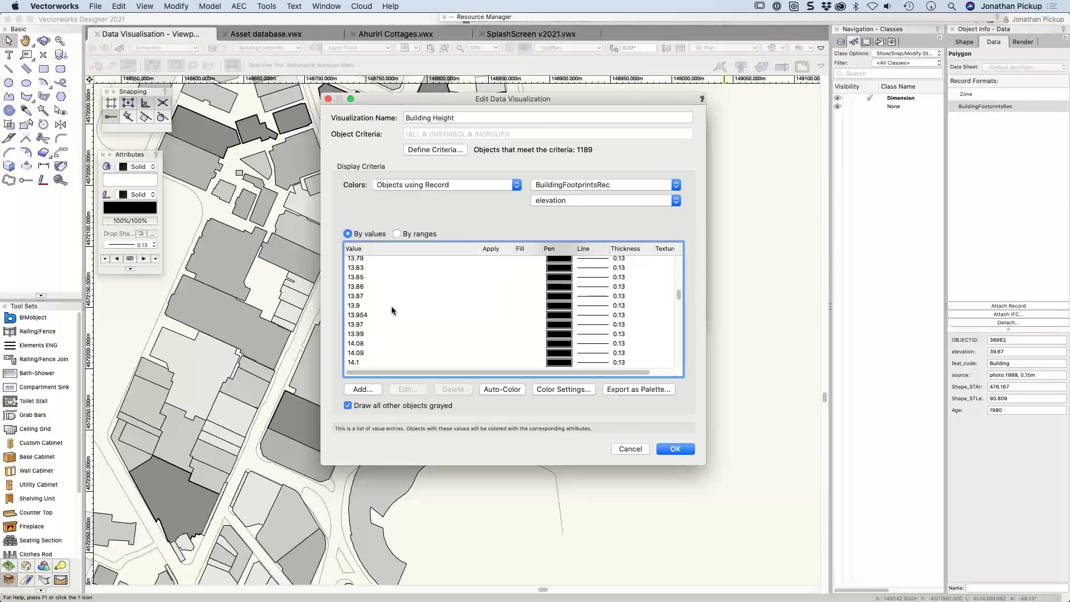
{"action": "scroll", "coordinate": [391, 306], "scroll_direction": "down", "scroll_amount": 5}
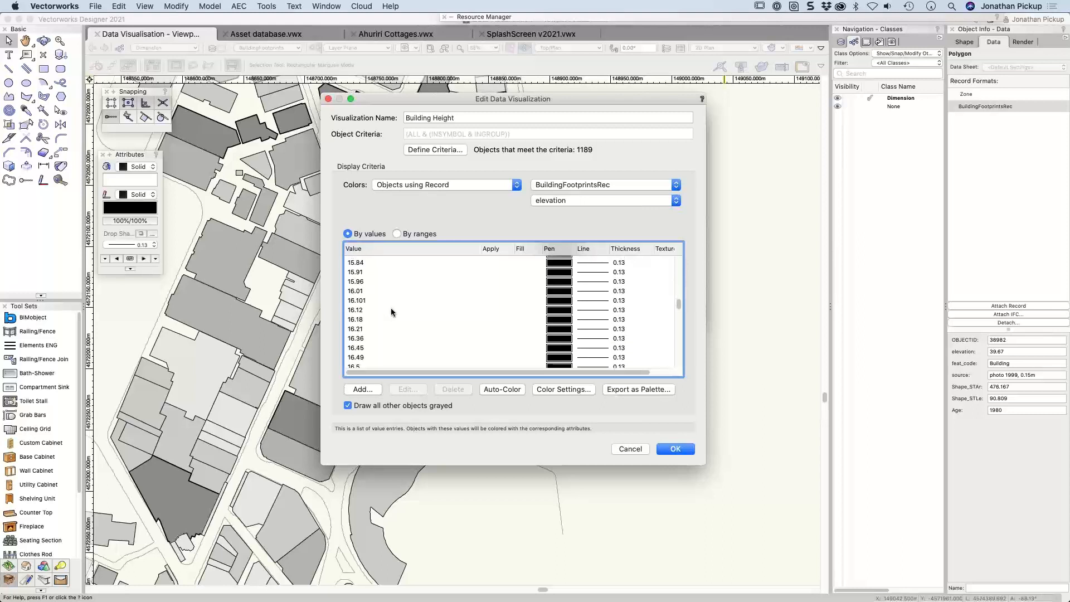
{"action": "scroll", "coordinate": [391, 312], "scroll_direction": "down", "scroll_amount": 8}
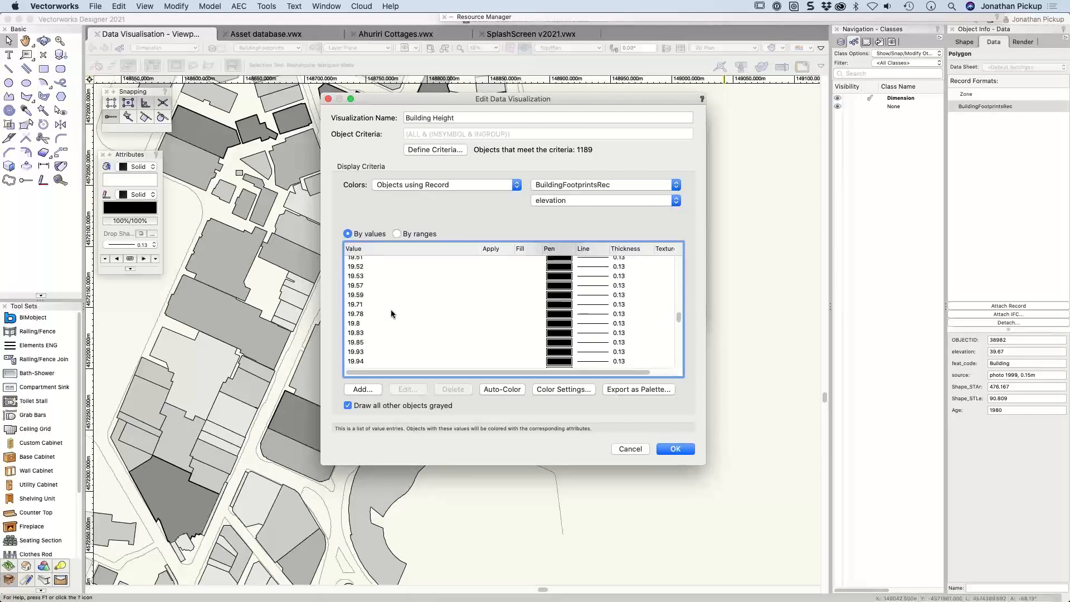
{"action": "scroll", "coordinate": [392, 313], "scroll_direction": "down", "scroll_amount": 15}
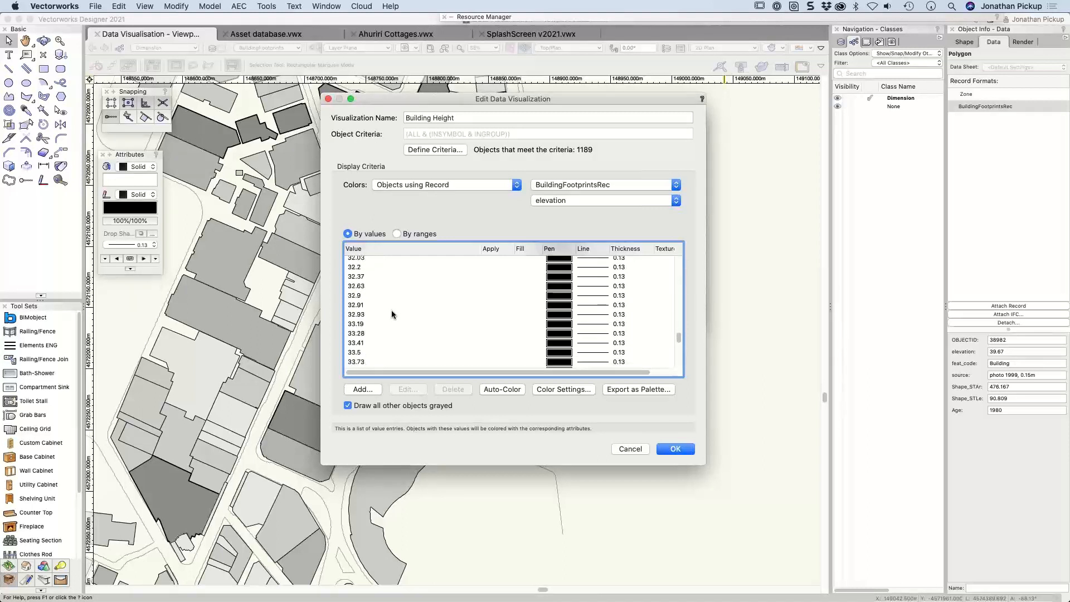
{"action": "scroll", "coordinate": [392, 314], "scroll_direction": "down", "scroll_amount": 20}
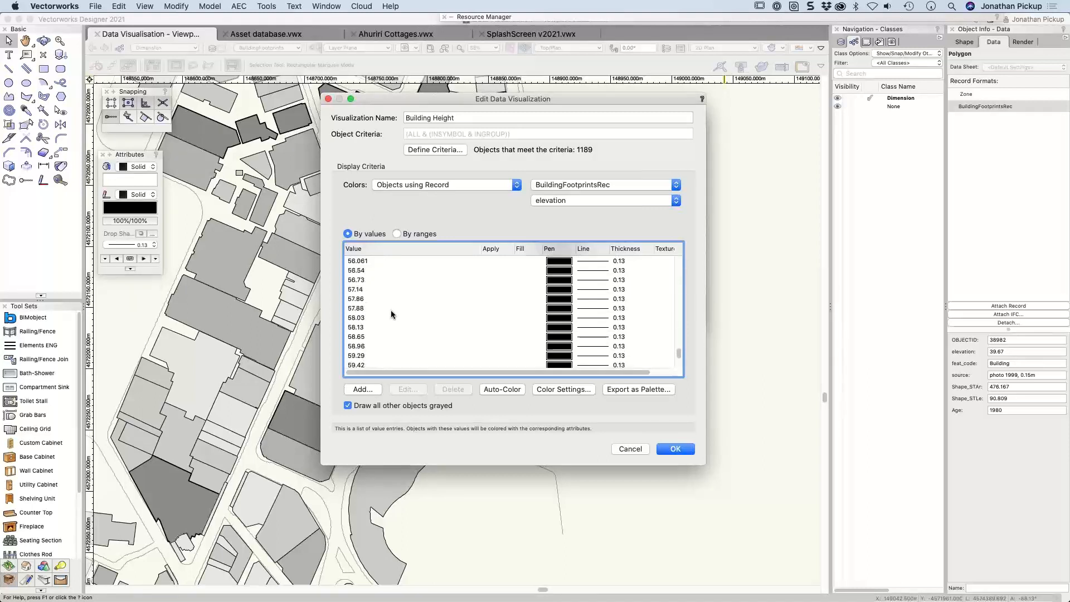
{"action": "scroll", "coordinate": [436, 332], "scroll_direction": "up", "scroll_amount": 8}
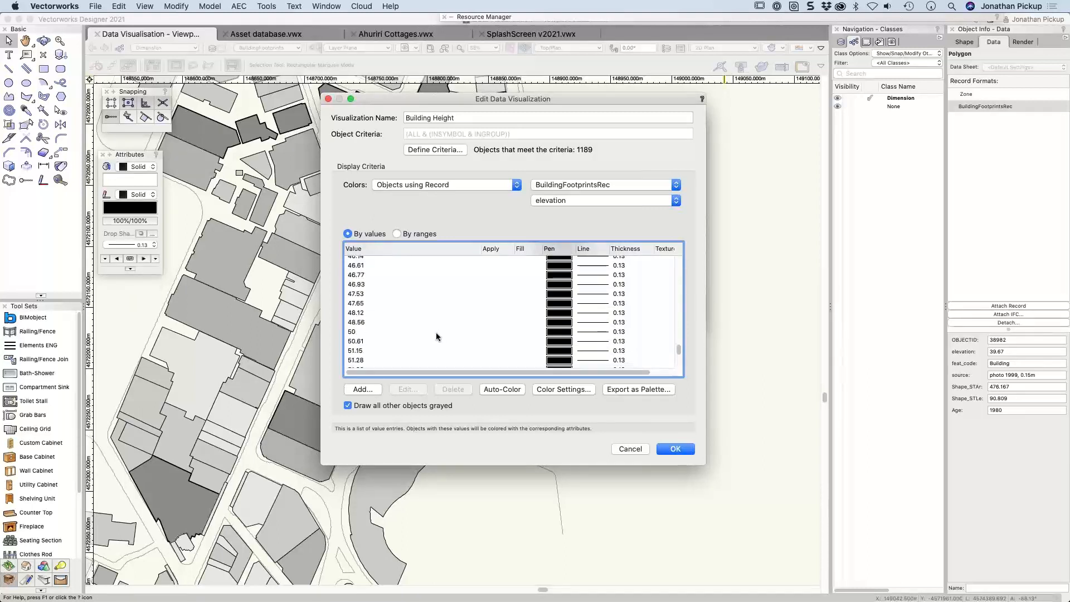
{"action": "scroll", "coordinate": [435, 307], "scroll_direction": "up", "scroll_amount": 8}
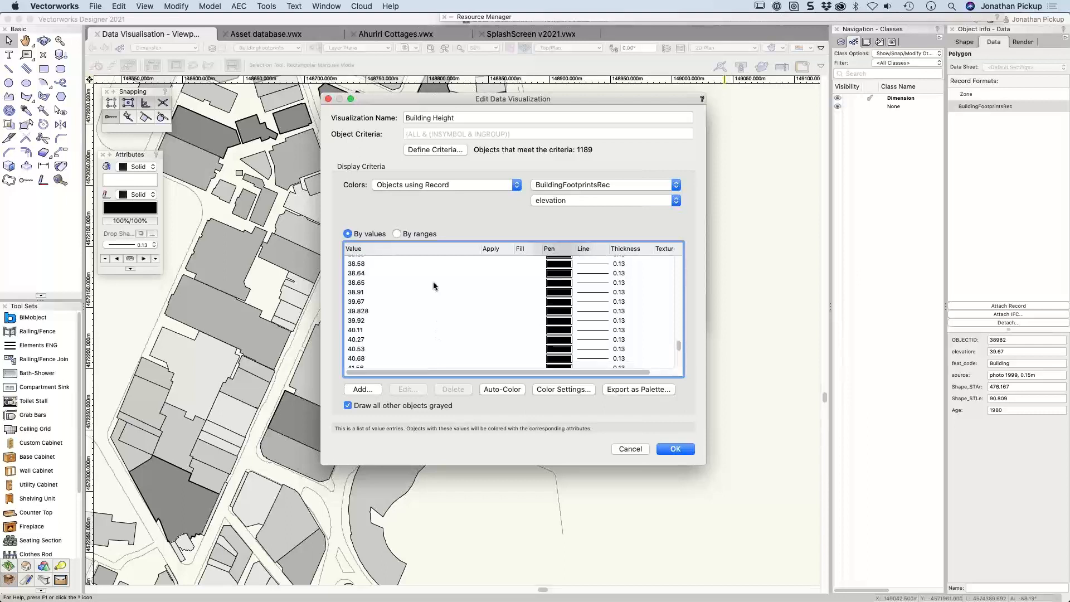
{"action": "left_click", "coordinate": [397, 233]}
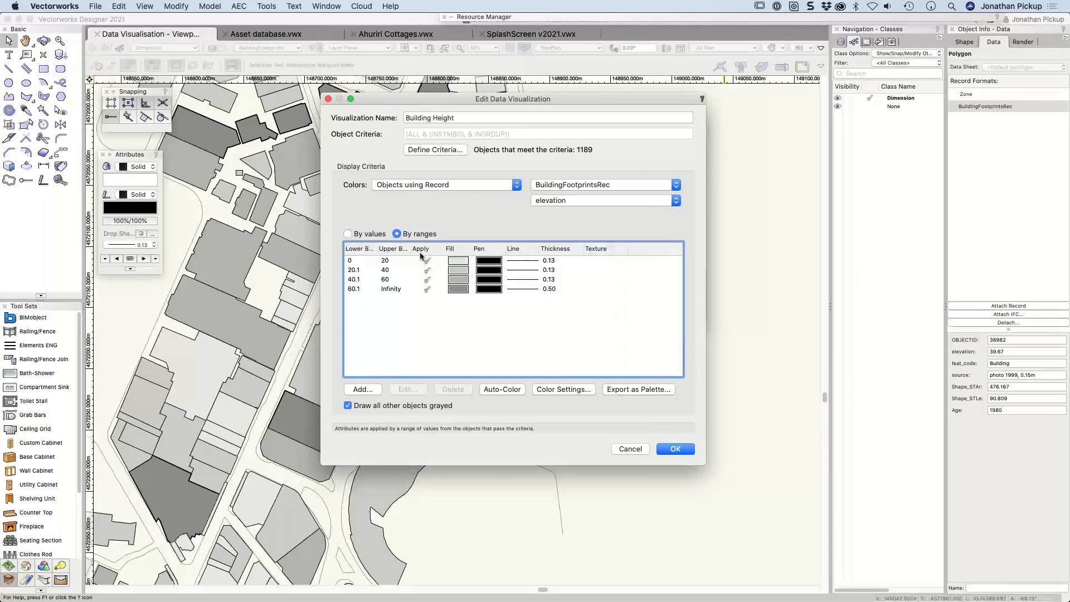
Delete all four existing elevation ranges from the Building Height visualization, from the highest range to the lowest
{"action": "left_click", "coordinate": [353, 290]}
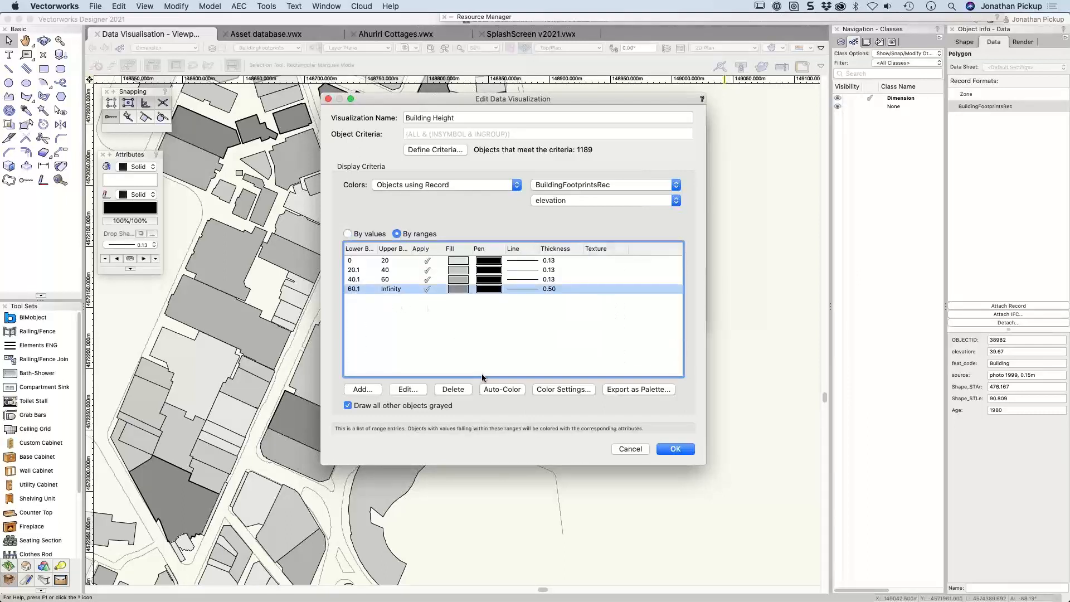
{"action": "left_click", "coordinate": [456, 389]}
{"action": "left_click", "coordinate": [626, 215]}
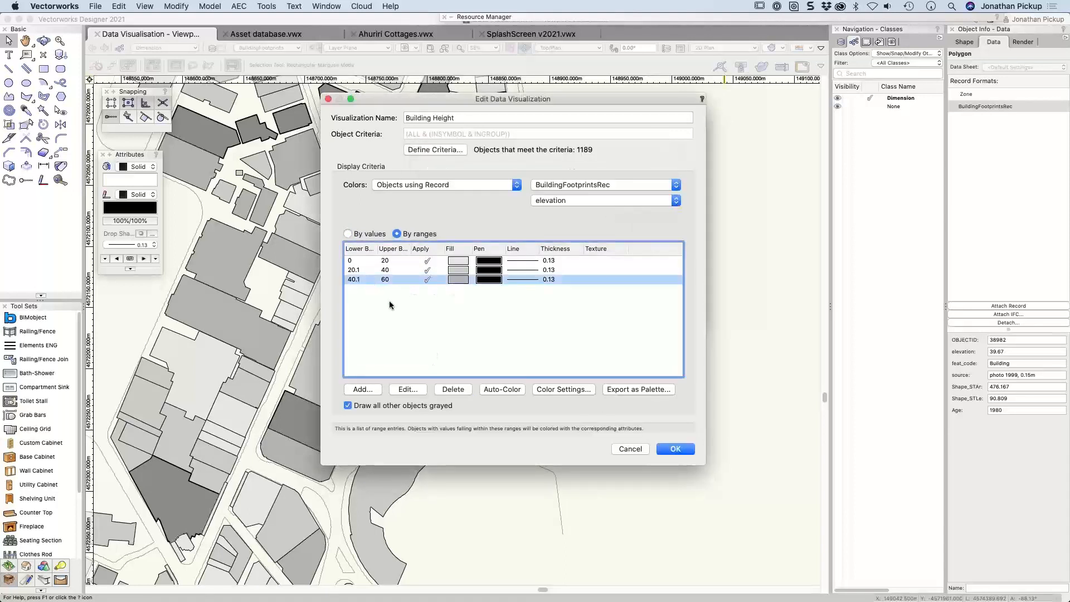
{"action": "left_click", "coordinate": [454, 389]}
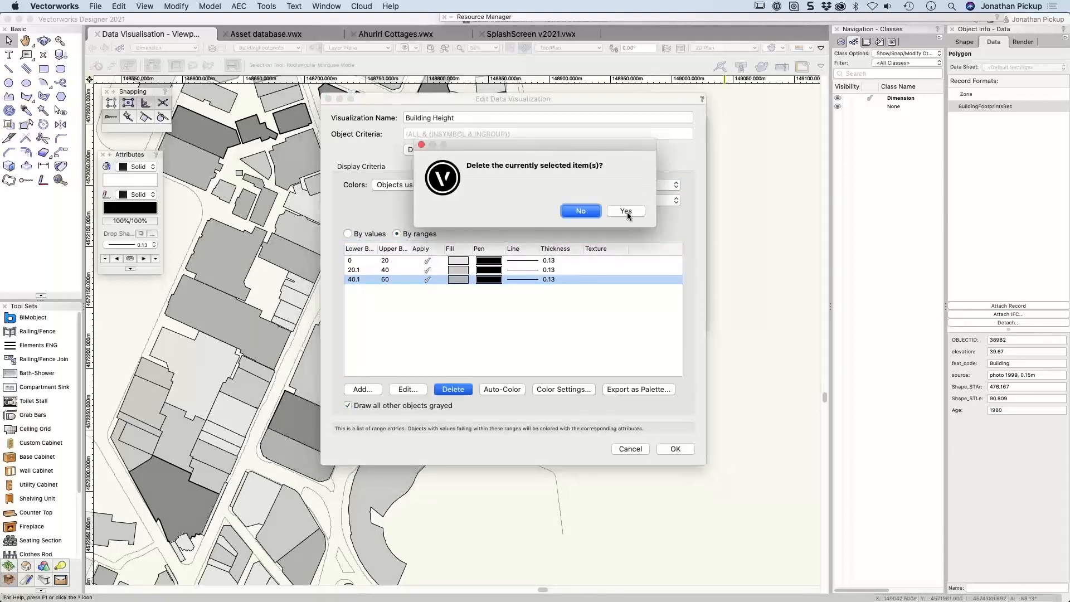
{"action": "left_click", "coordinate": [625, 212]}
{"action": "left_click", "coordinate": [385, 269]}
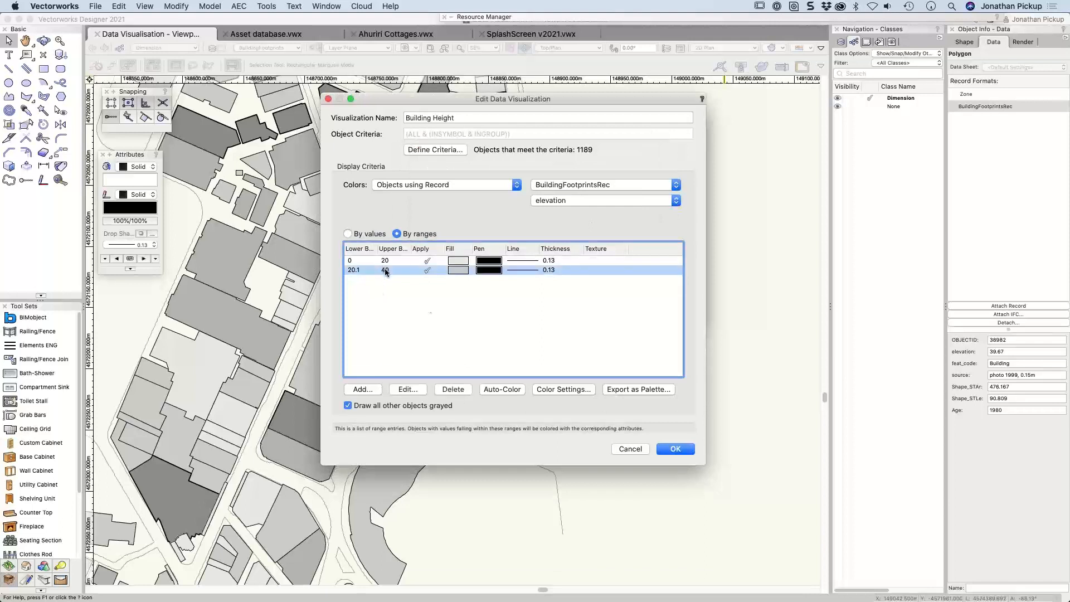
{"action": "left_click", "coordinate": [450, 390]}
{"action": "left_click", "coordinate": [627, 213]}
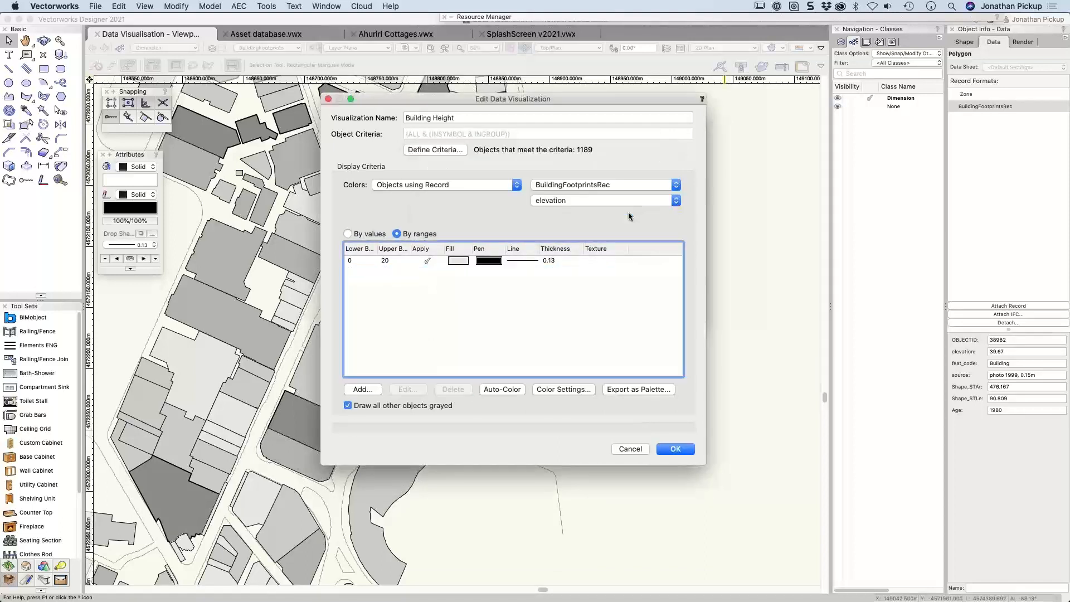
{"action": "left_click", "coordinate": [391, 259]}
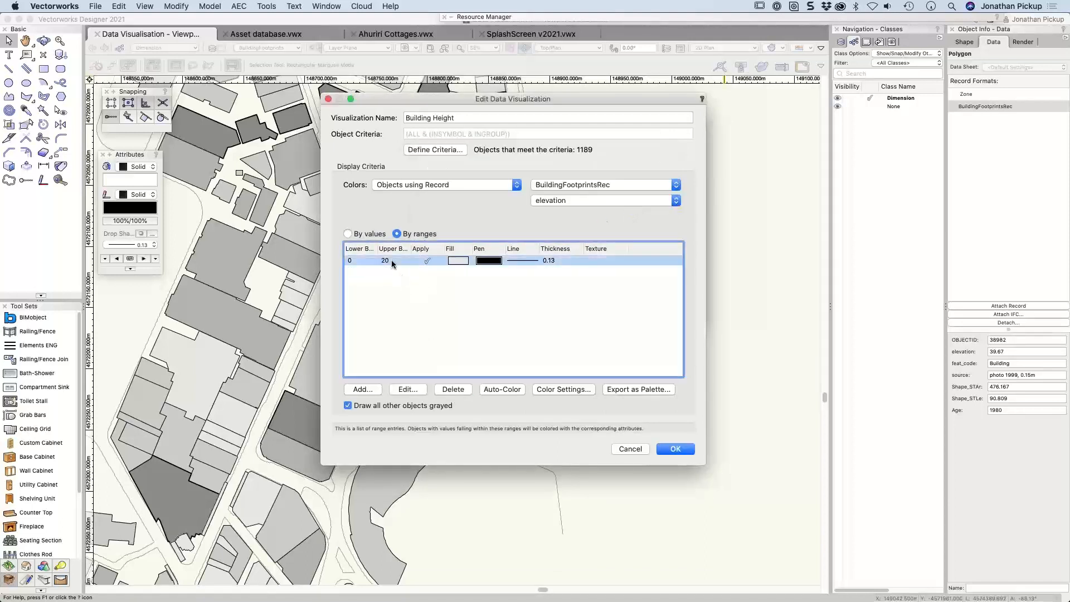
{"action": "left_click", "coordinate": [453, 389]}
{"action": "left_click", "coordinate": [624, 212]}
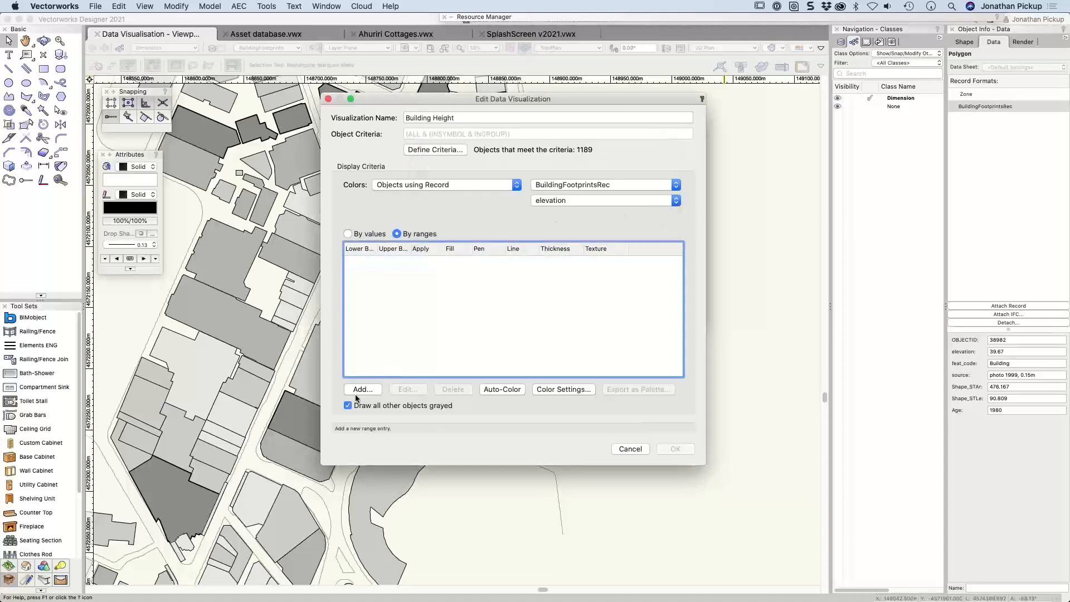
Add an elevation range from 0 to 6 with a solid, very light grey fill
{"action": "left_click", "coordinate": [375, 388]}
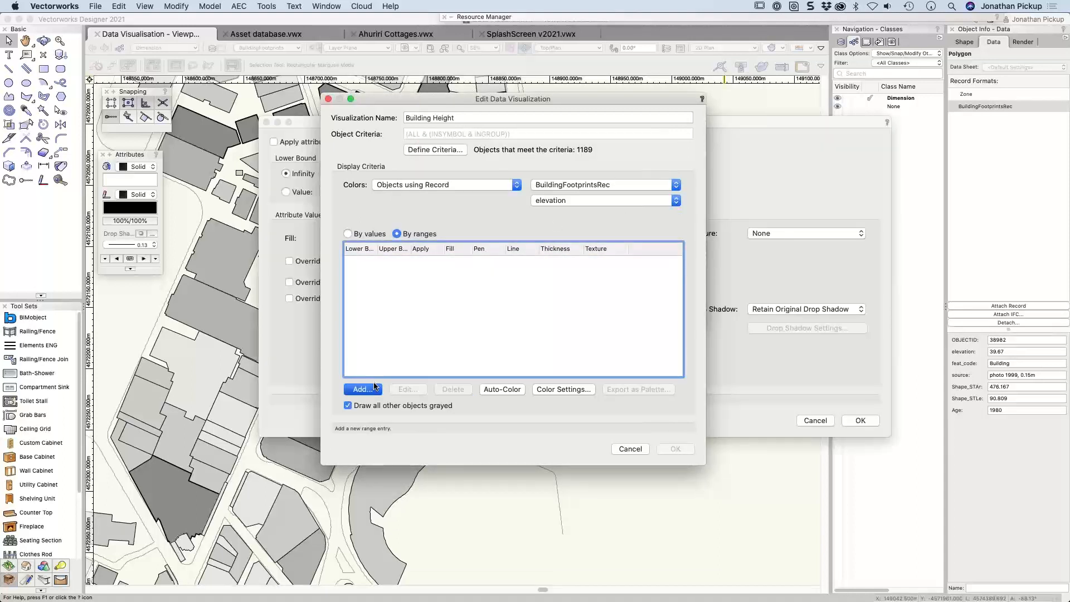
{"action": "left_click", "coordinate": [287, 191]}
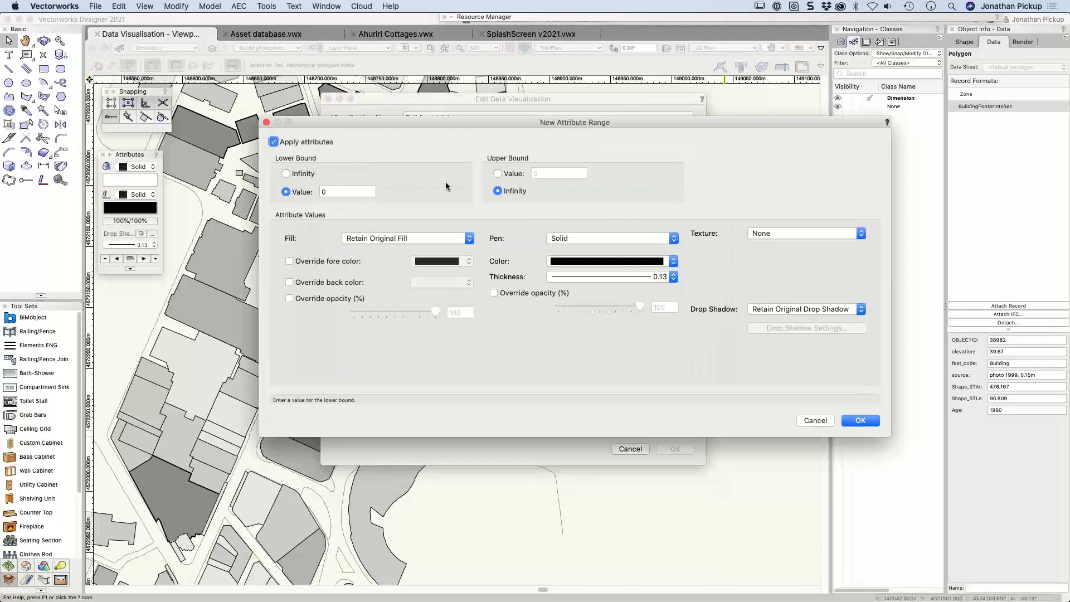
{"action": "left_click", "coordinate": [506, 173]}
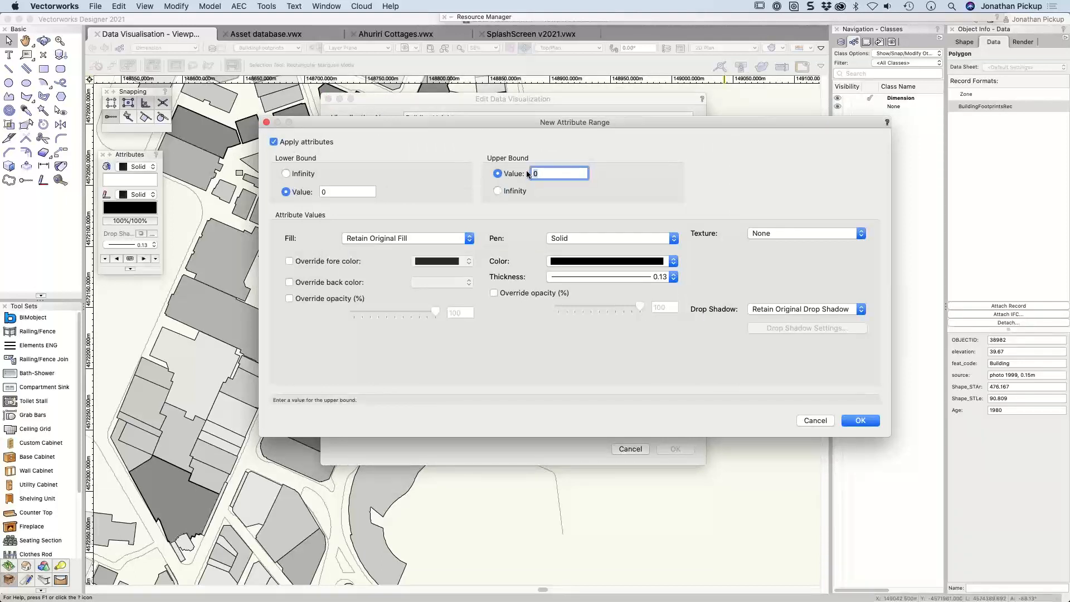
{"action": "type", "text": "6"}
{"action": "left_click", "coordinate": [372, 239]}
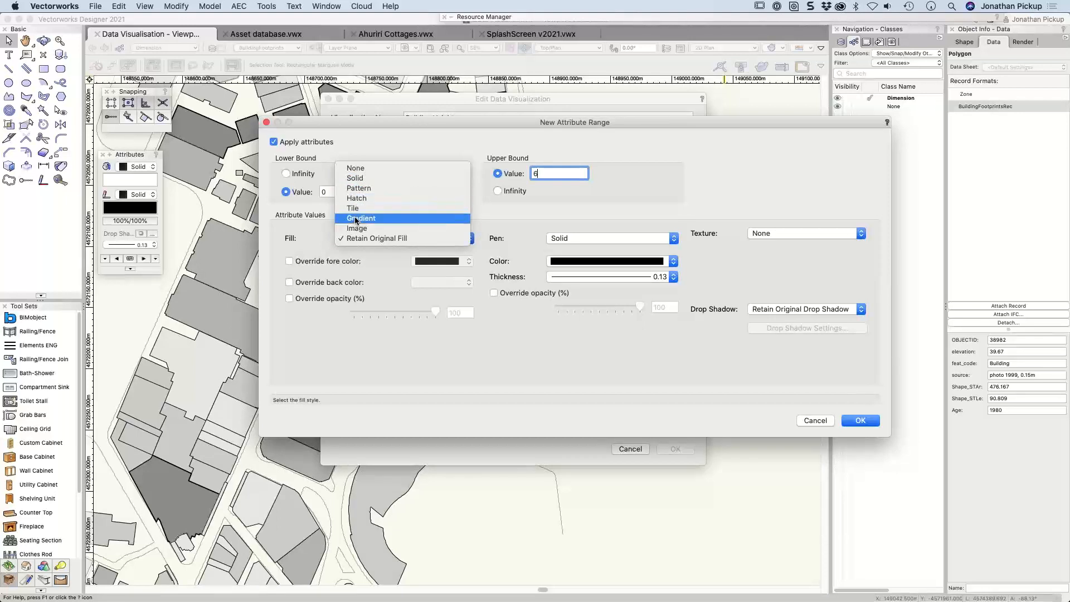
{"action": "left_click", "coordinate": [357, 178]}
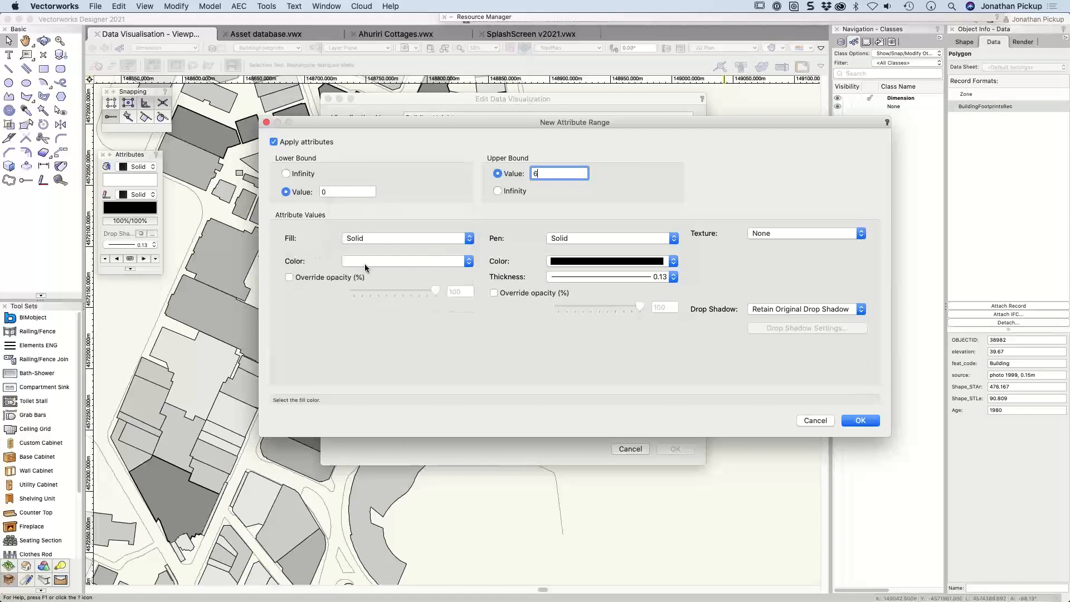
{"action": "left_click", "coordinate": [369, 260]}
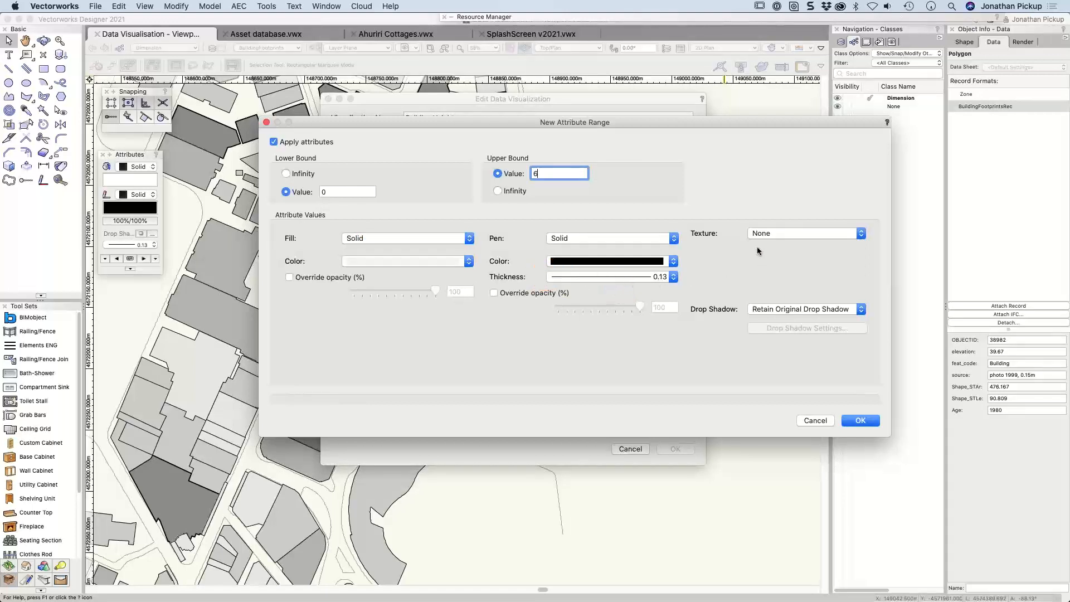
{"action": "left_click", "coordinate": [861, 420]}
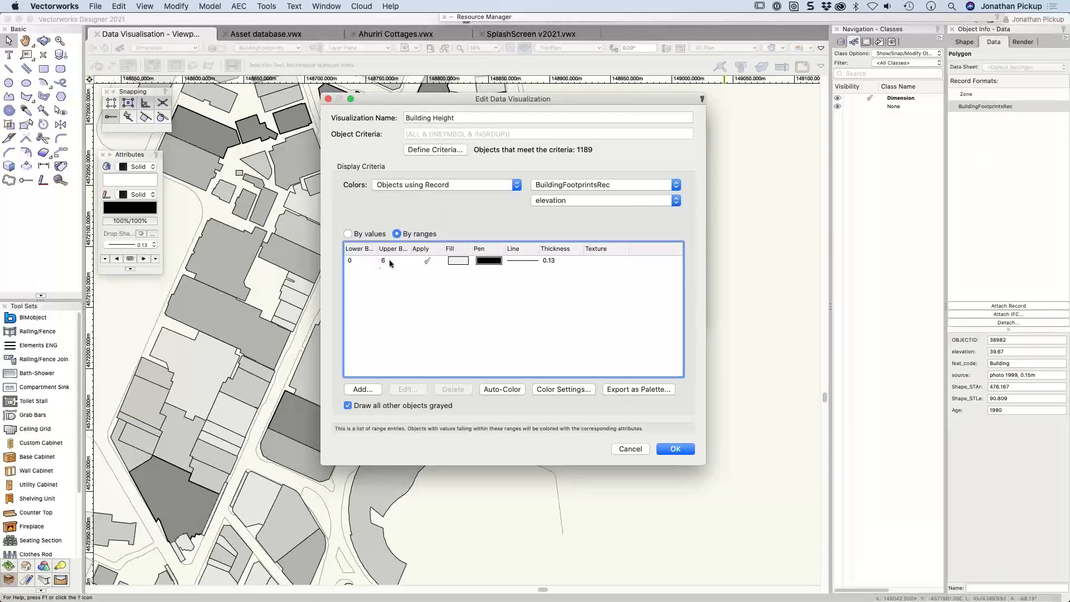
Add a second elevation range from 6.001 to 10 with a slightly darker light grey solid fill
{"action": "left_click", "coordinate": [362, 389]}
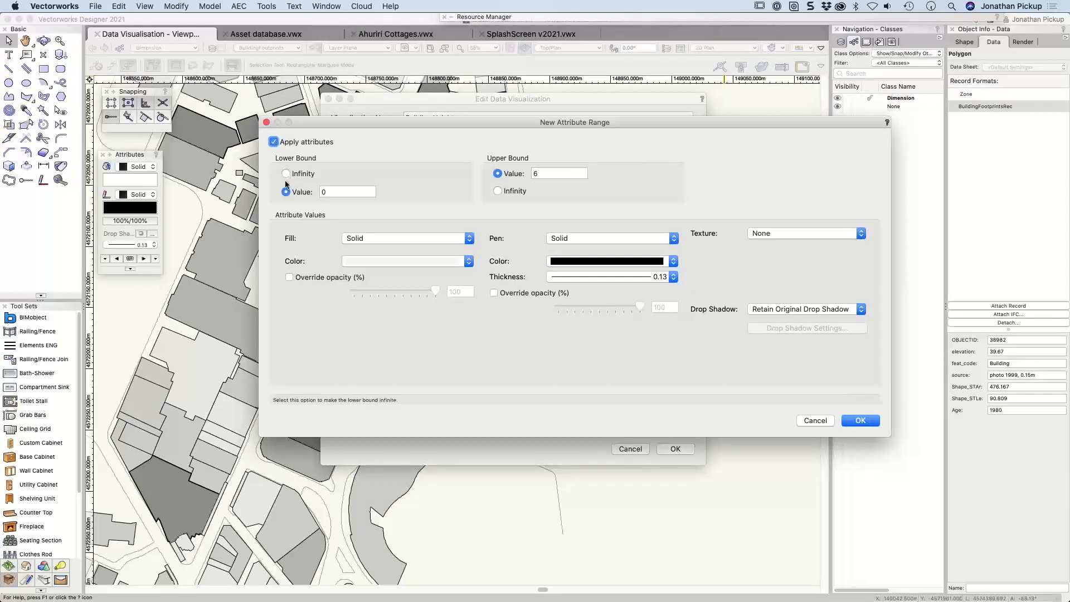
{"action": "left_click", "coordinate": [340, 192]}
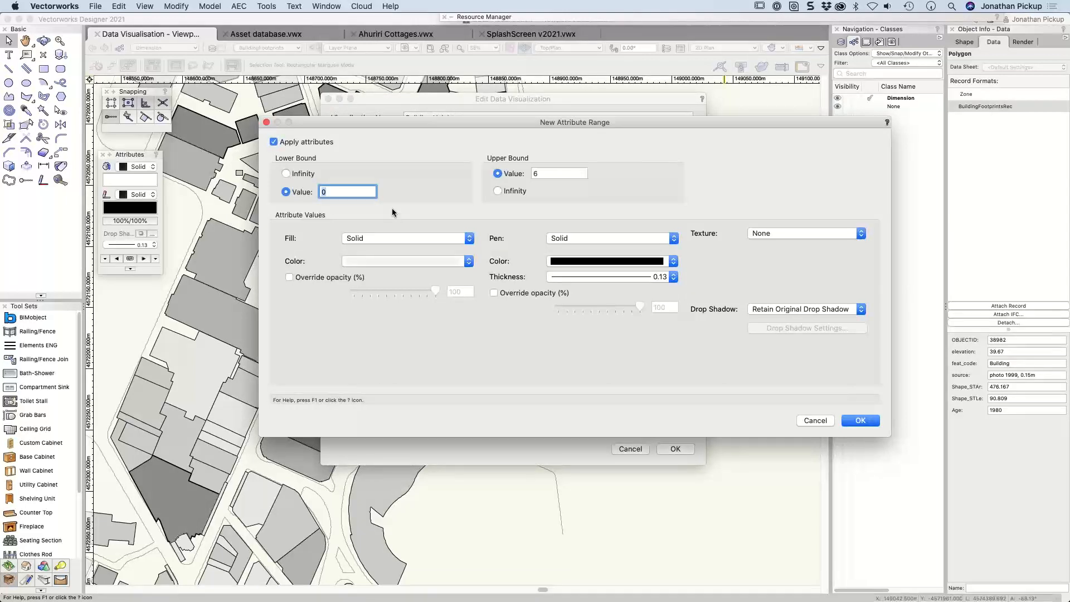
{"action": "type", "text": "6.001"}
{"action": "left_click", "coordinate": [536, 174]}
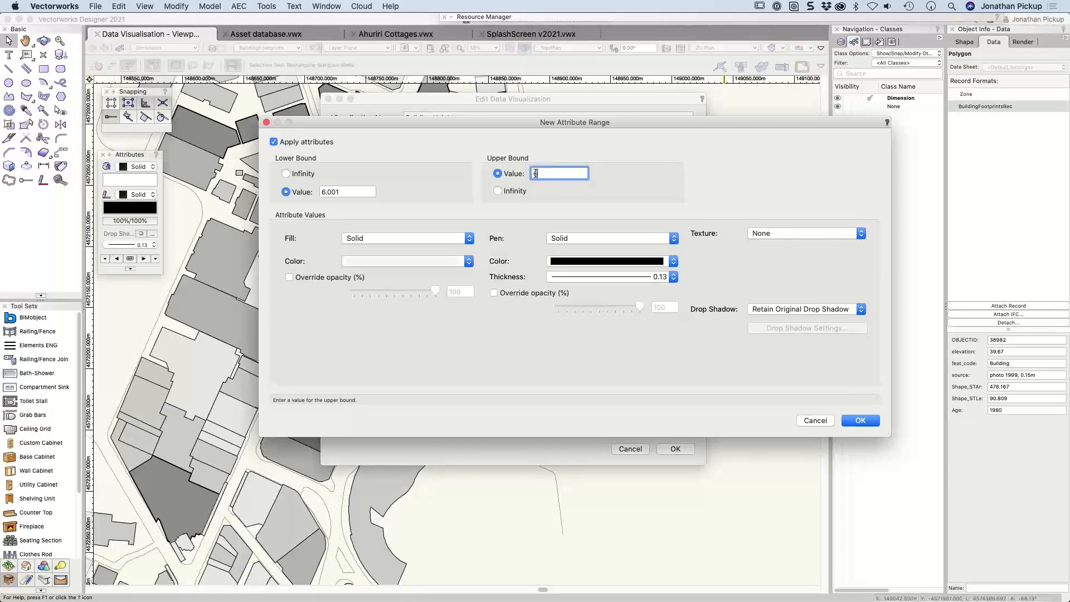
{"action": "key", "text": "BackSpace"}
{"action": "type", "text": "8"}
{"action": "key", "text": "BackSpace"}
{"action": "type", "text": "10"}
{"action": "left_click", "coordinate": [370, 260]}
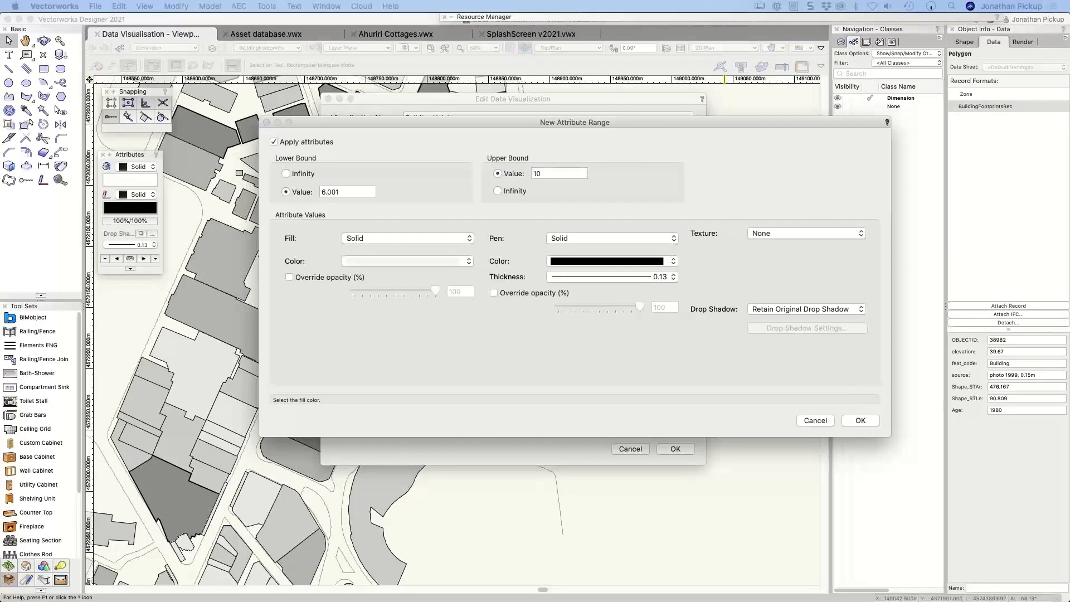
{"action": "left_click", "coordinate": [214, 126]}
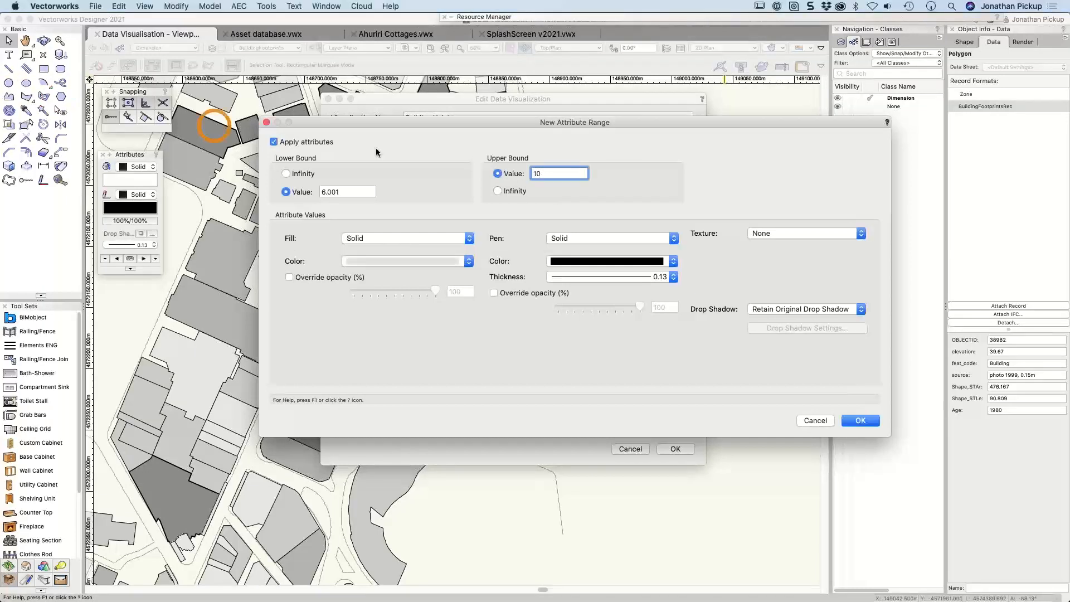
{"action": "left_click", "coordinate": [860, 420]}
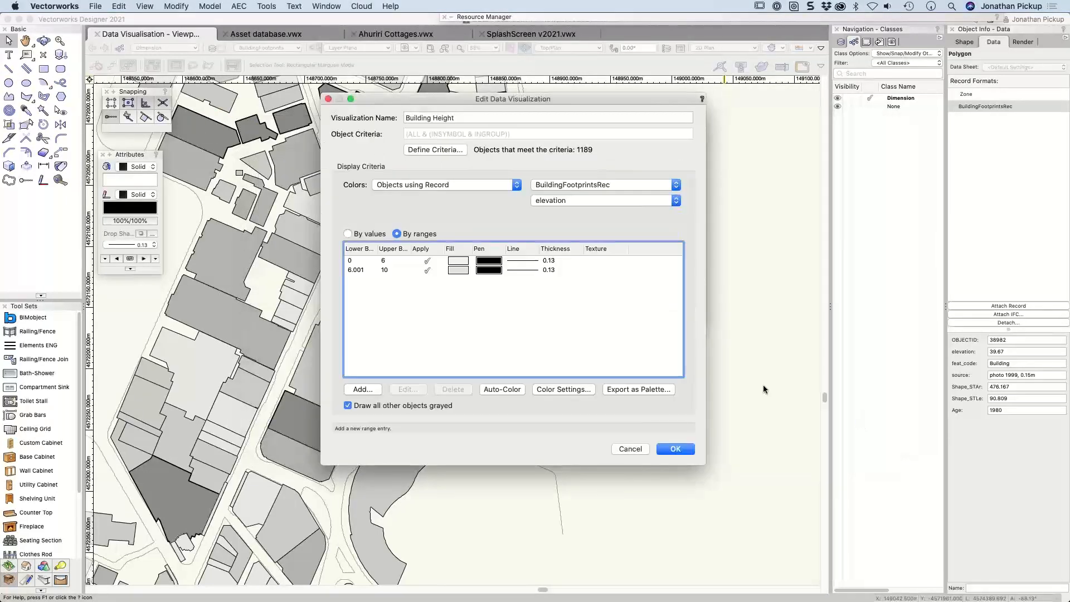
Add a third elevation range from 10.001 to 15 with a solid, slightly darker warm light grey fill
{"action": "left_click", "coordinate": [360, 389]}
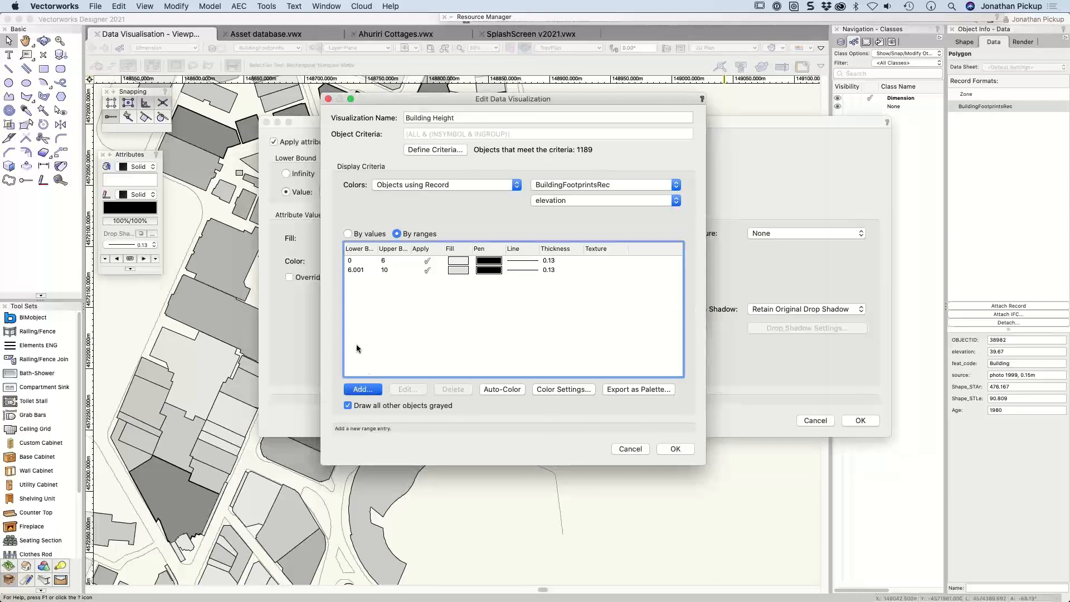
{"action": "left_click", "coordinate": [314, 193]}
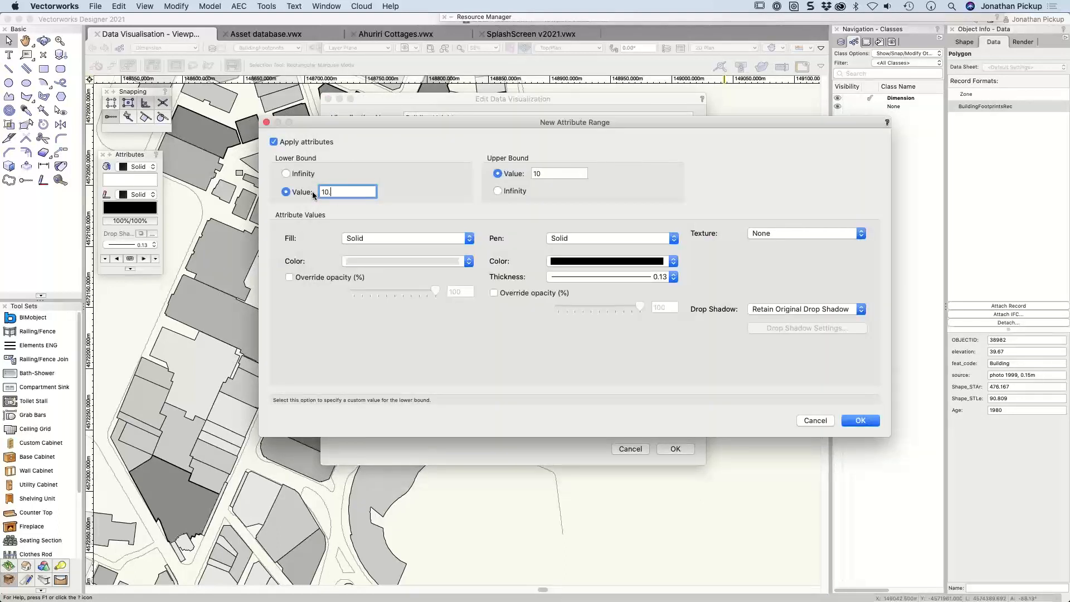
{"action": "type", "text": "10.001"}
{"action": "key", "text": "Tab"}
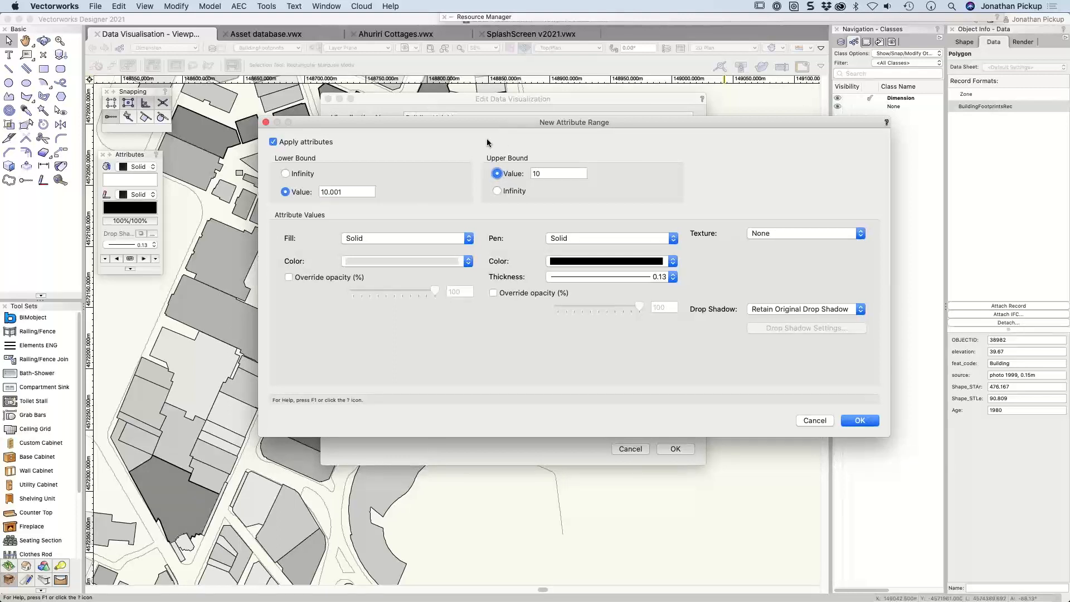
{"action": "left_click_drag", "start_coordinate": [490, 122], "coordinate": [424, 110]}
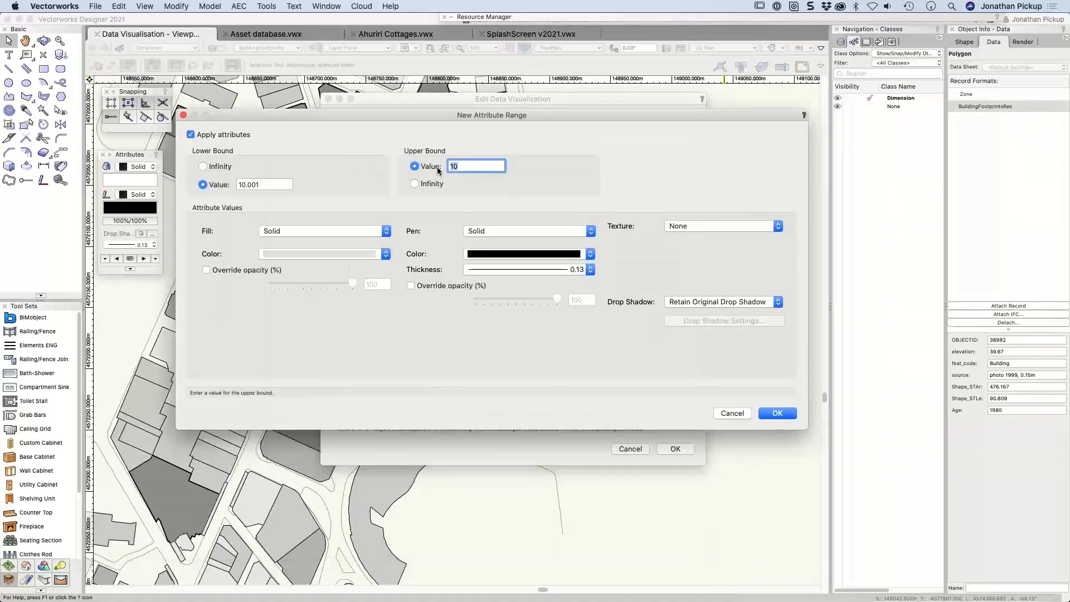
{"action": "left_click", "coordinate": [290, 253]}
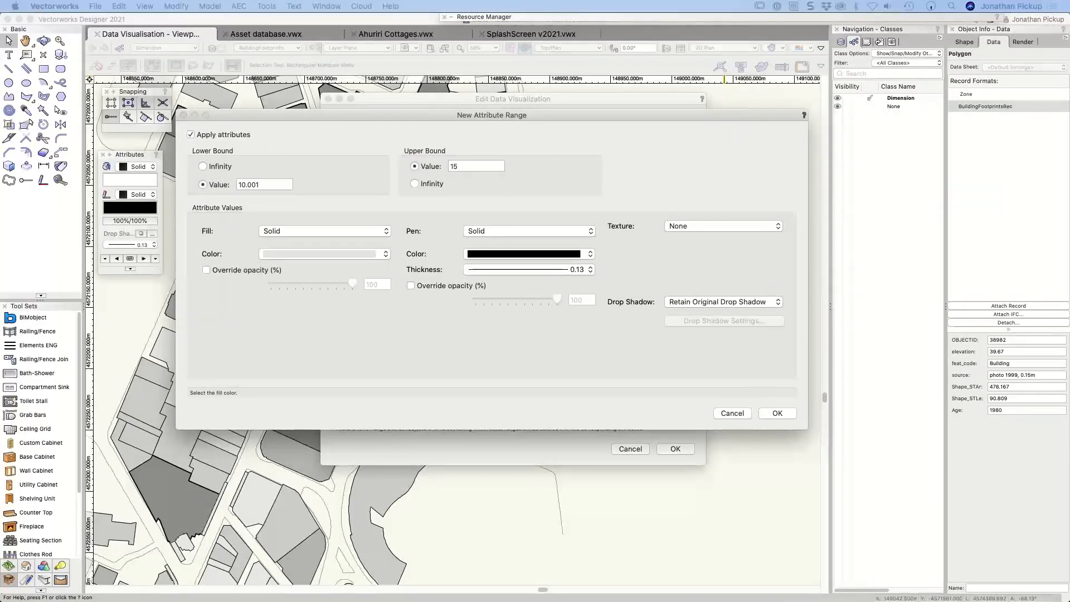
{"action": "left_click", "coordinate": [779, 415]}
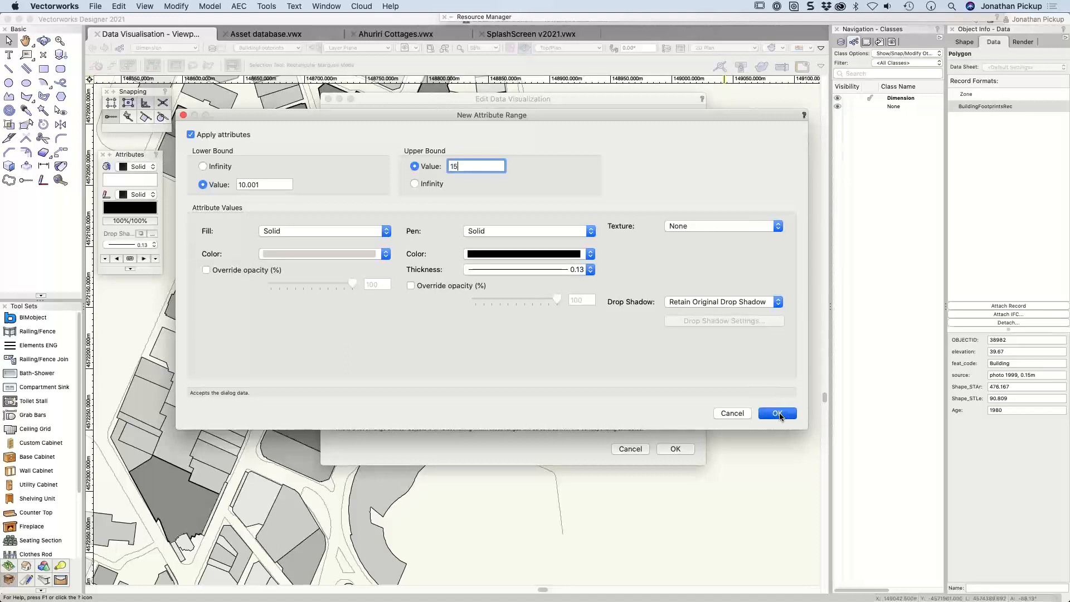
{"action": "left_click", "coordinate": [778, 413]}
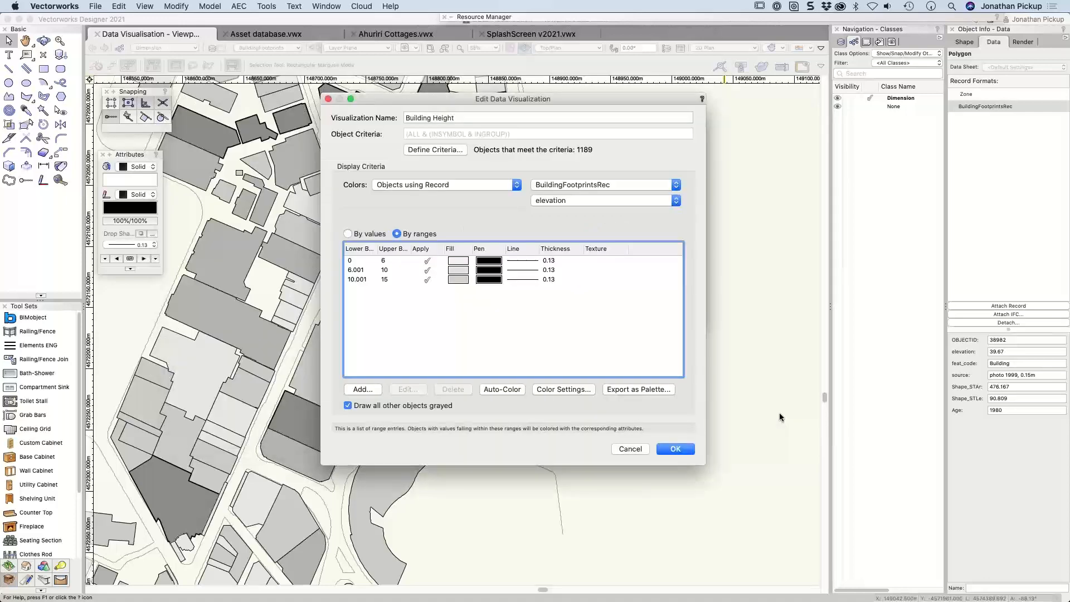
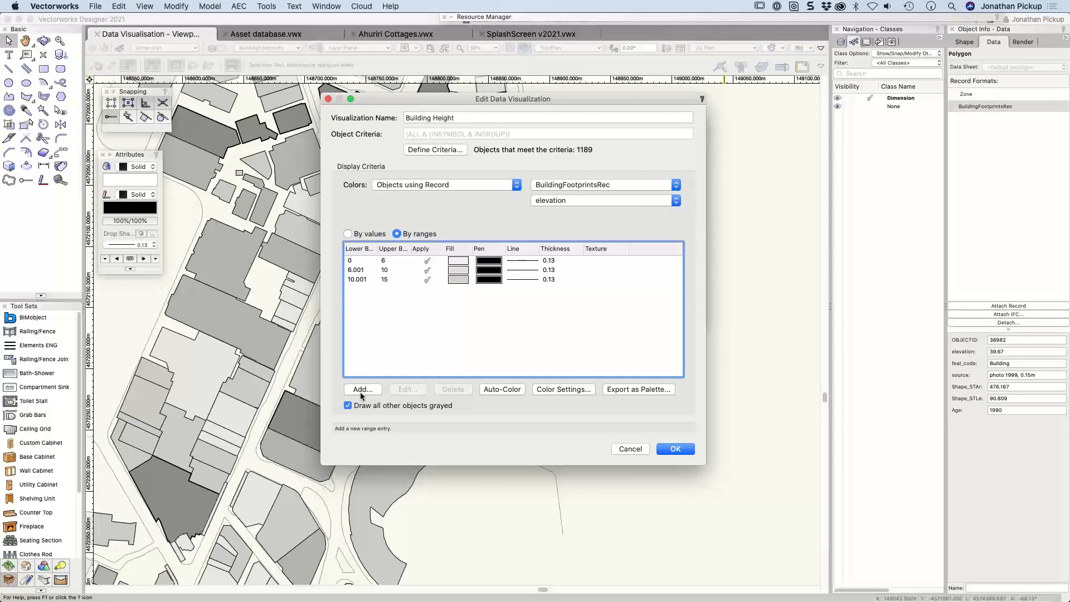
Add an elevation range from 40.001 to 50 with a solid medium grey fill and apply the edited visualization
{"action": "left_click", "coordinate": [360, 389]}
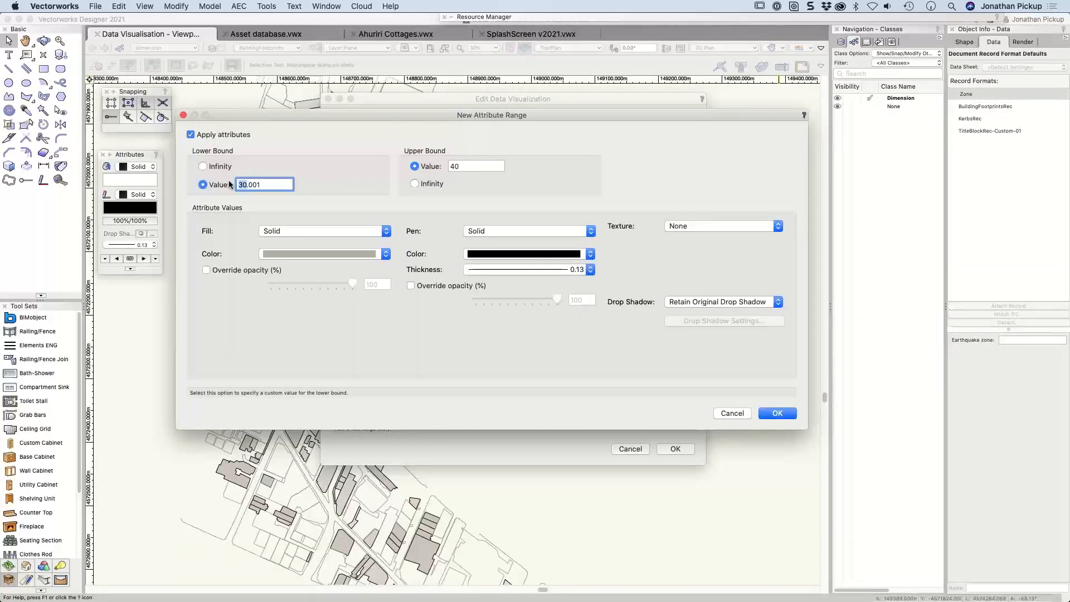
{"action": "type", "text": "5"}
{"action": "key", "text": "BackSpace"}
{"action": "key", "text": "BackSpace"}
{"action": "type", "text": "40"}
{"action": "left_click", "coordinate": [459, 165]}
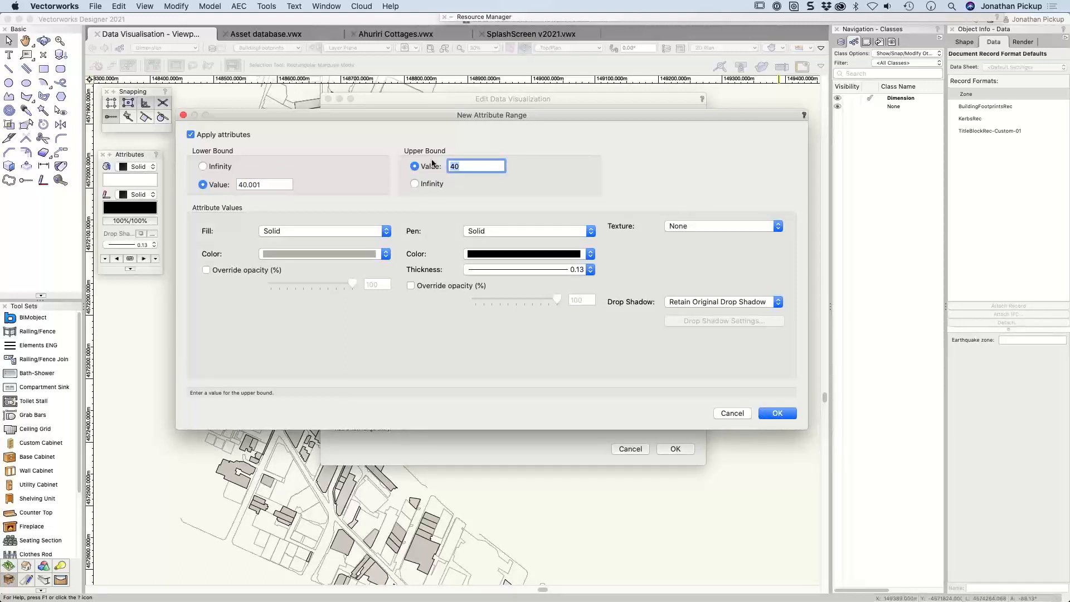
{"action": "key", "text": "BackSpace"}
{"action": "key", "text": "BackSpace"}
{"action": "type", "text": "50"}
{"action": "left_click", "coordinate": [366, 249]}
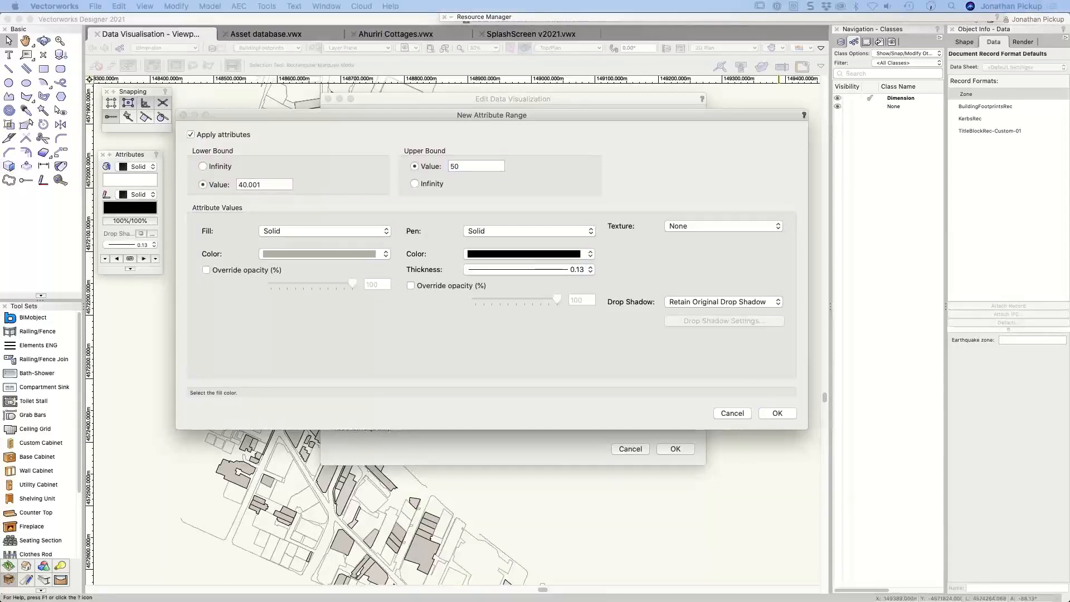
{"action": "left_click", "coordinate": [778, 413]}
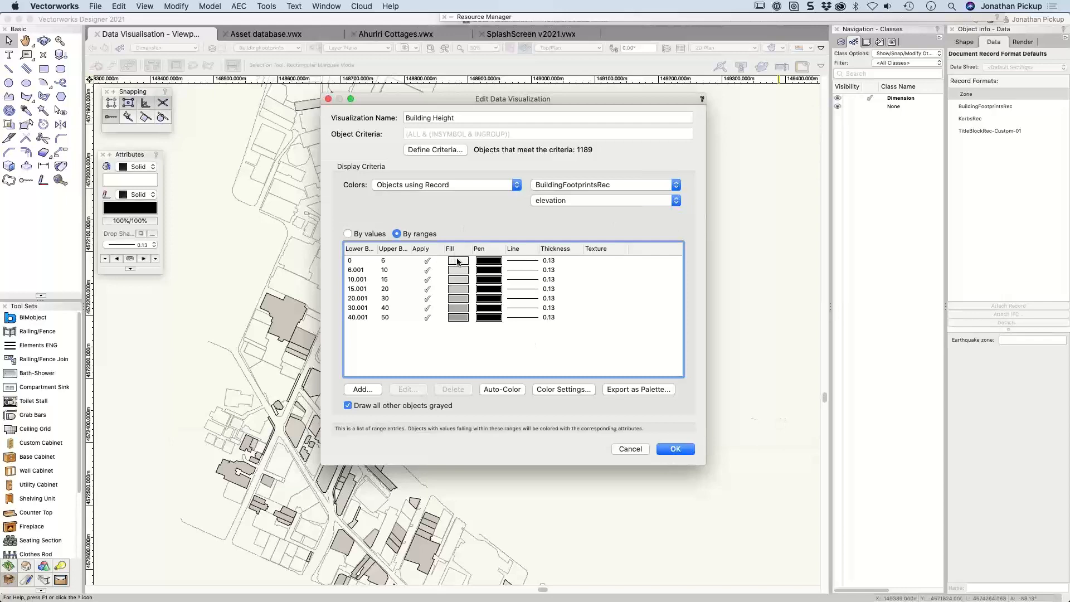
{"action": "left_click", "coordinate": [675, 449]}
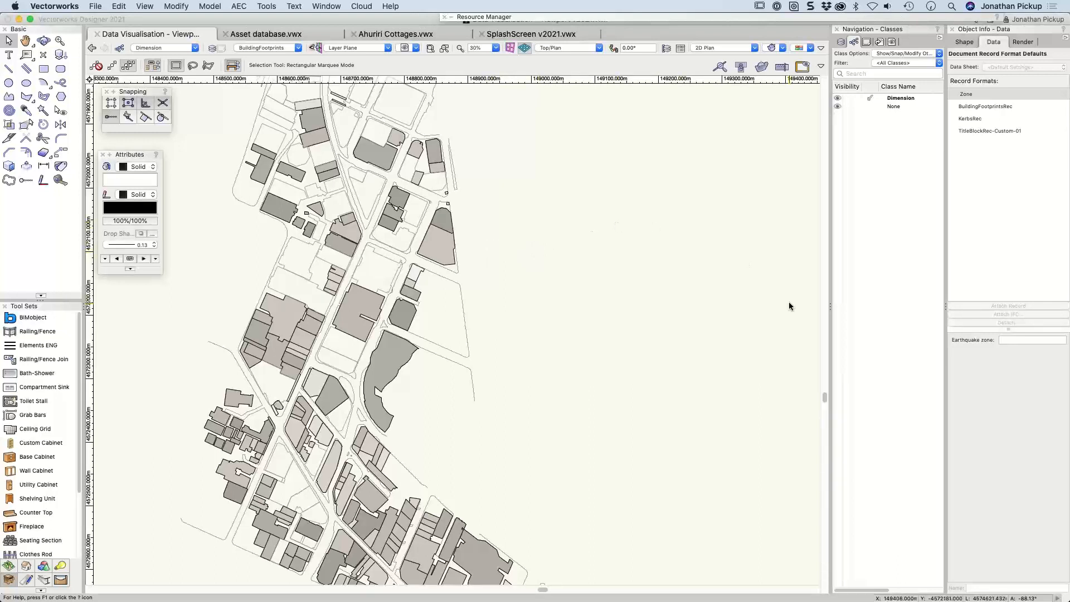
Change the upper bound of the highest Building Height range, starting at 40.001, to Infinity and apply the visualization
{"action": "left_click", "coordinate": [812, 48]}
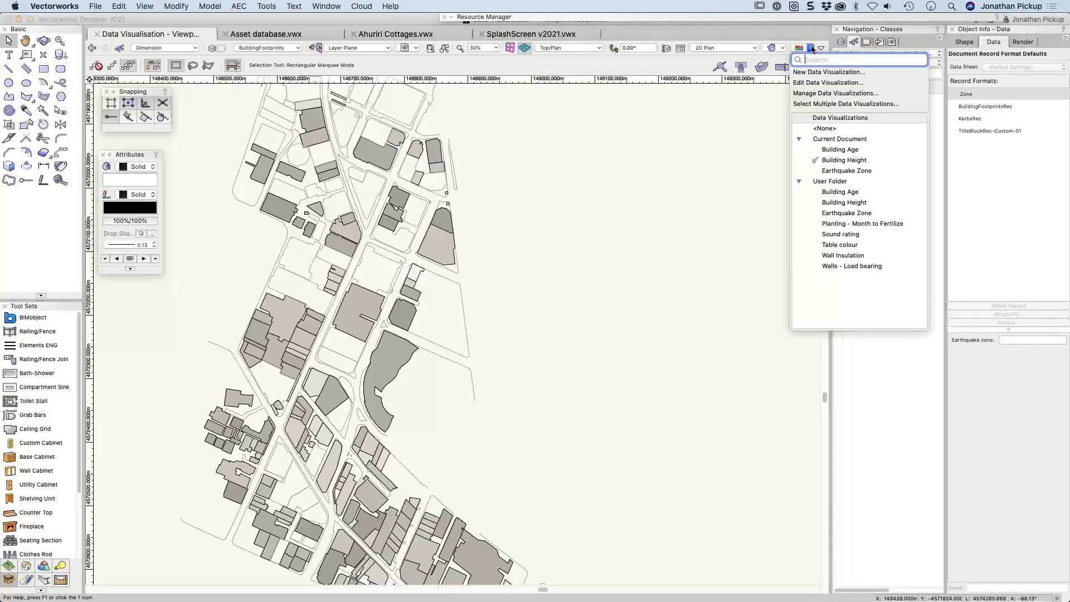
{"action": "left_click", "coordinate": [811, 83]}
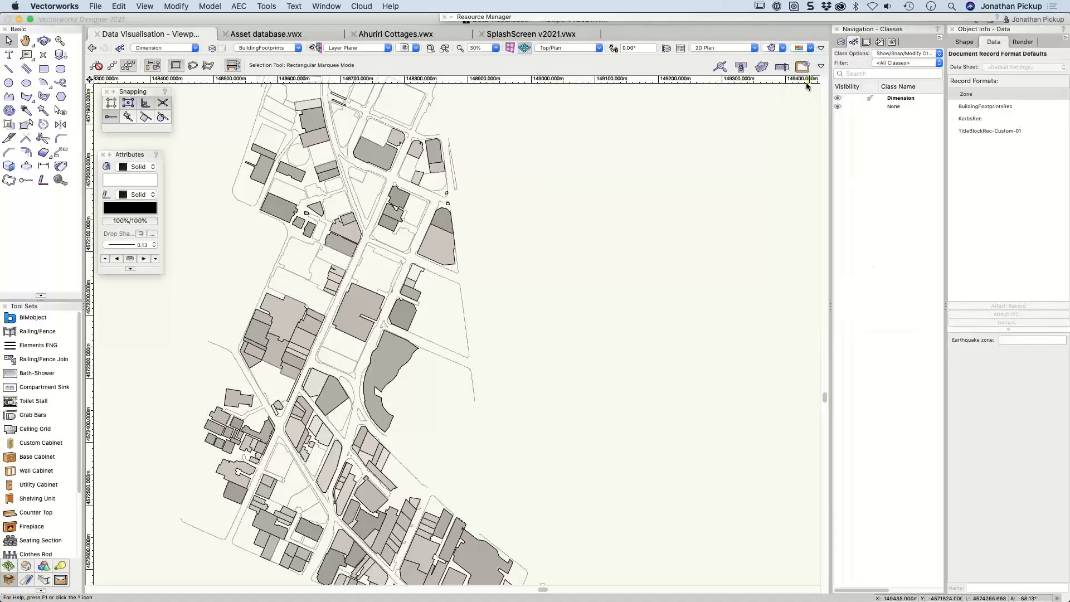
{"action": "left_click", "coordinate": [363, 316]}
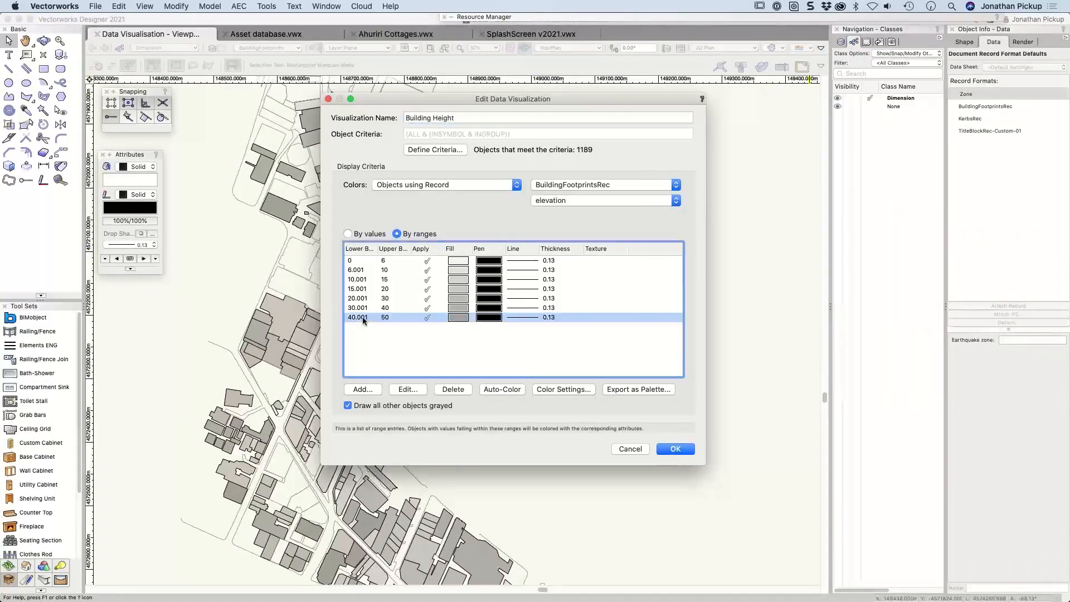
{"action": "left_click", "coordinate": [405, 390]}
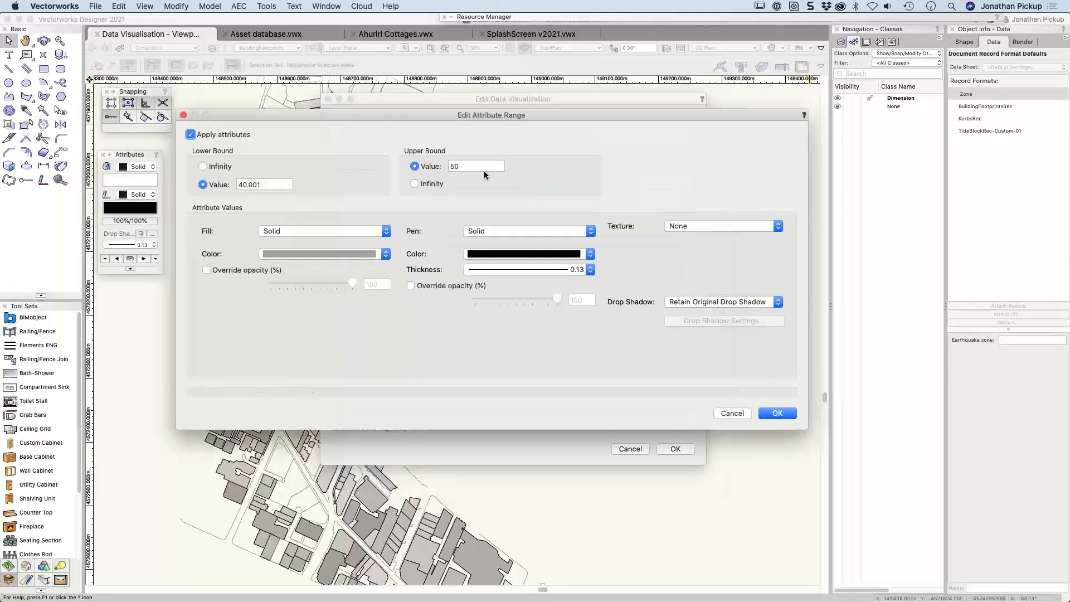
{"action": "left_click", "coordinate": [414, 184]}
{"action": "left_click", "coordinate": [777, 413]}
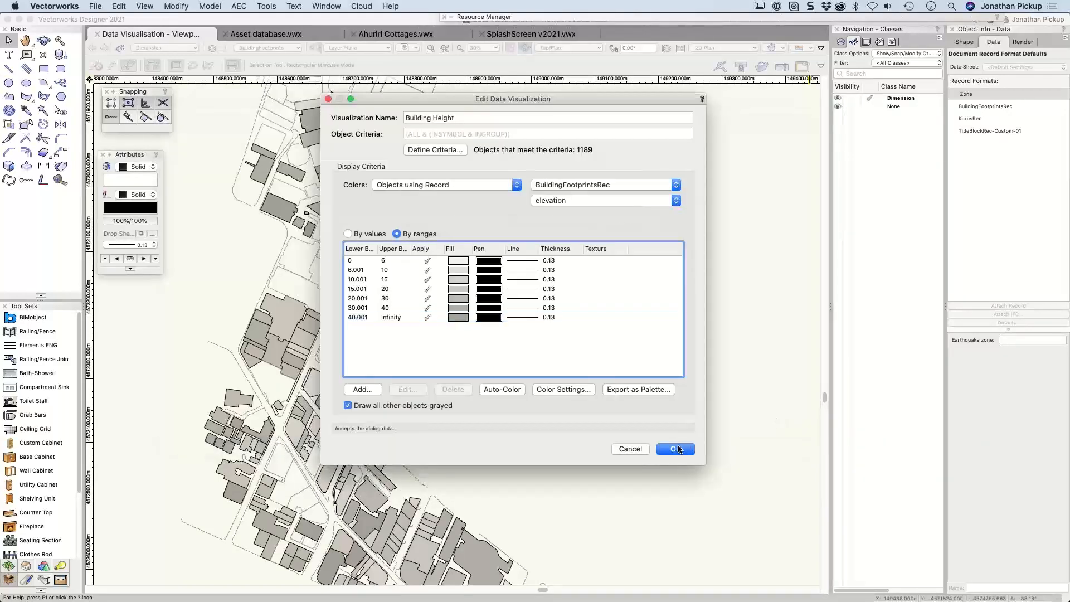
{"action": "left_click", "coordinate": [675, 448]}
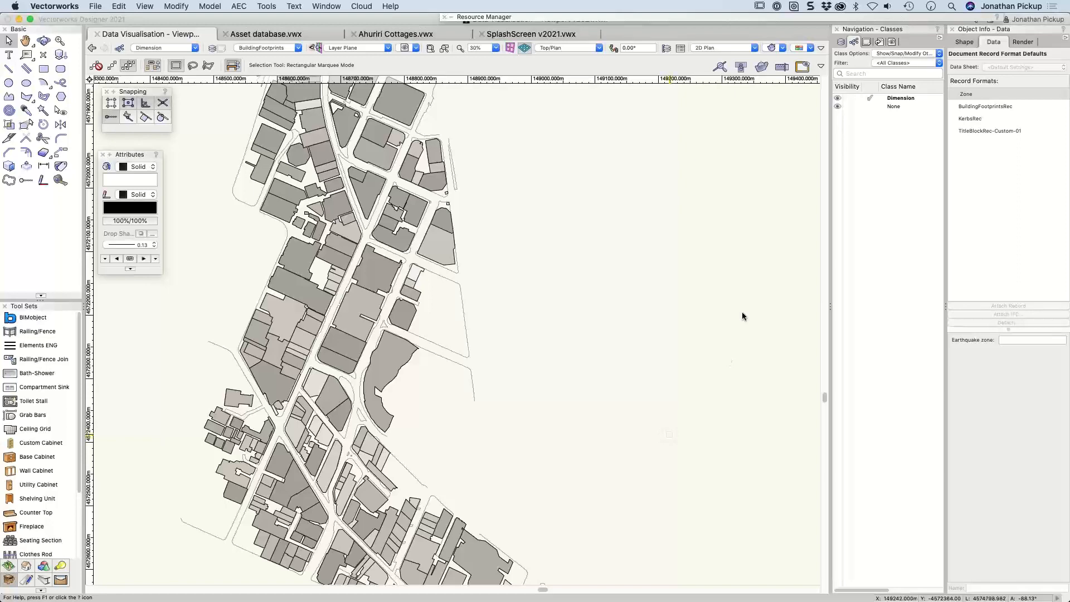
Auto-color all seven elevation ranges of the Building Height visualization and apply it to the drawing
{"action": "left_click", "coordinate": [811, 48]}
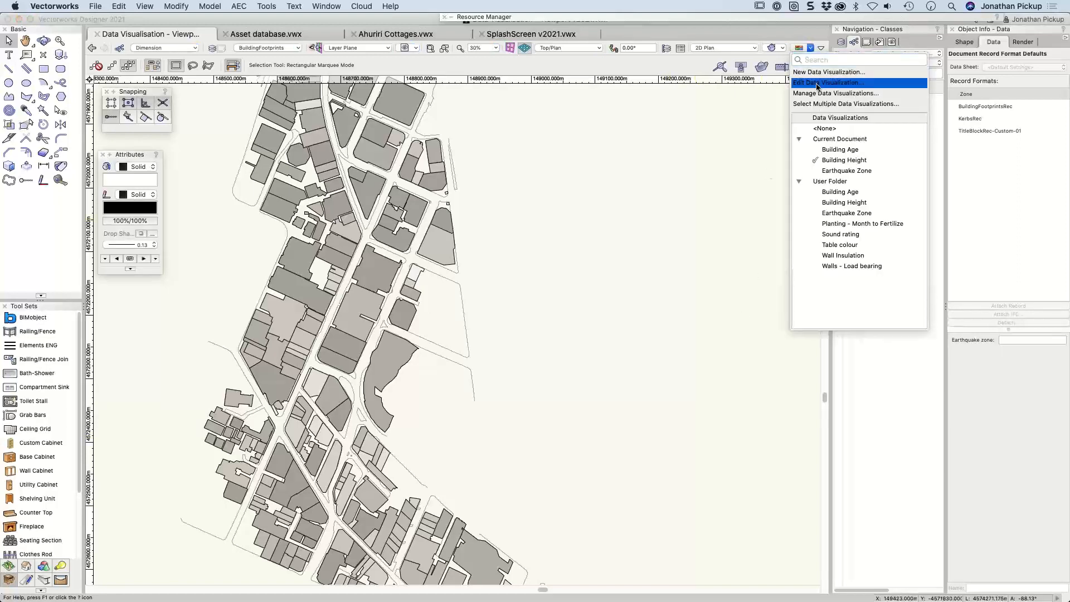
{"action": "left_click", "coordinate": [816, 82]}
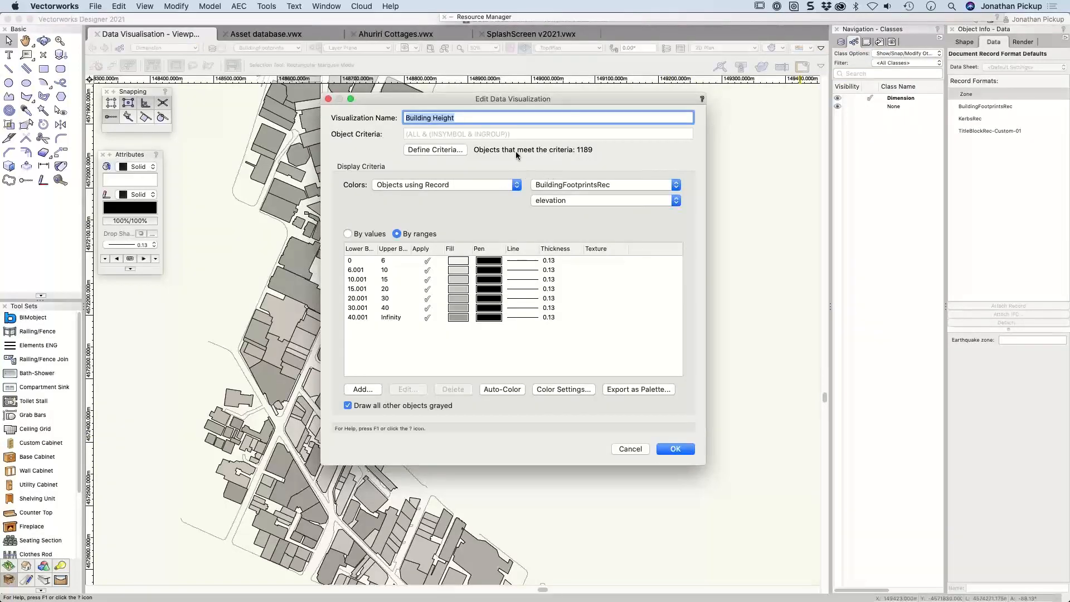
{"action": "left_click", "coordinate": [354, 319]}
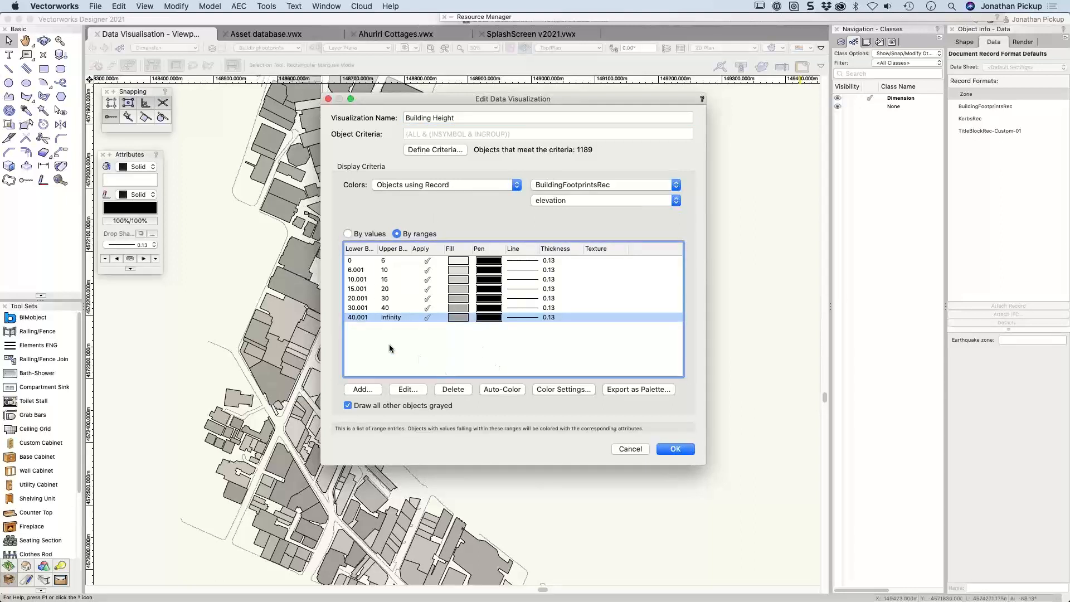
{"action": "left_click", "coordinate": [359, 261]}
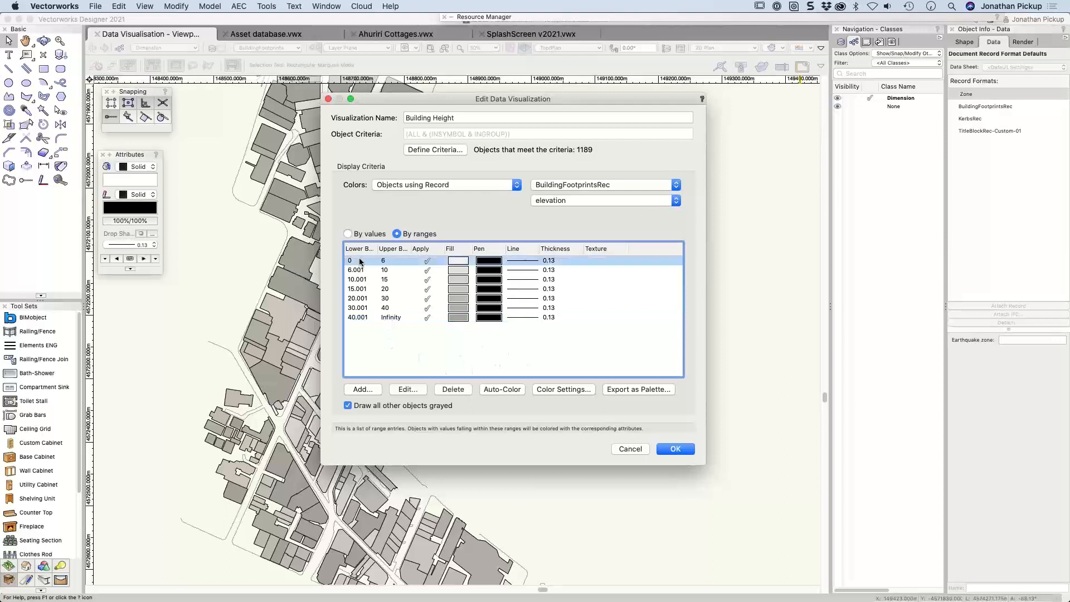
{"action": "left_click", "coordinate": [361, 318], "text": "shift"}
{"action": "left_click", "coordinate": [507, 389]}
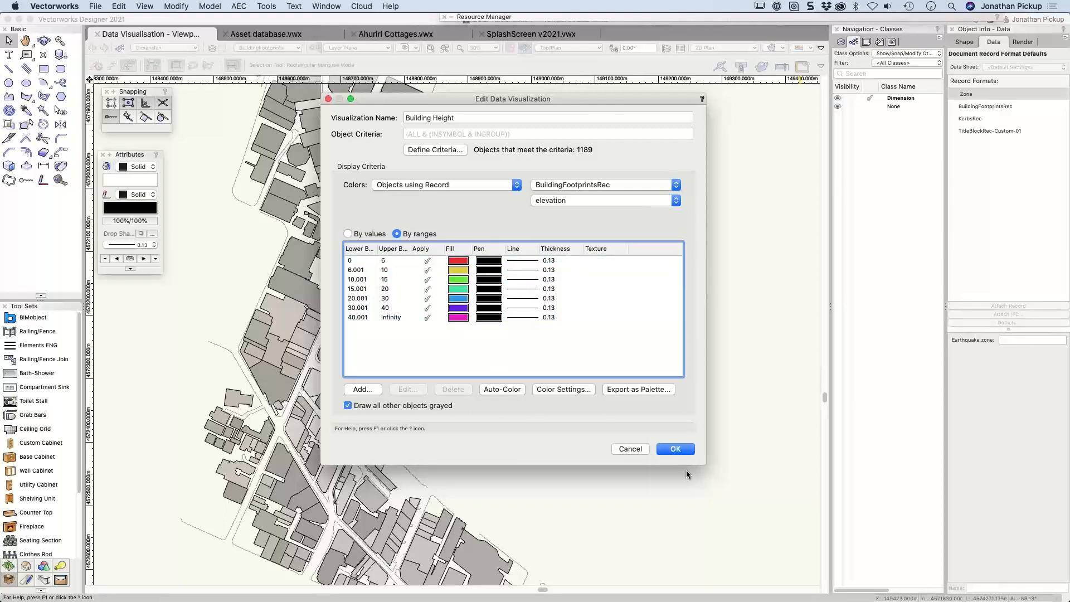
{"action": "left_click", "coordinate": [679, 449]}
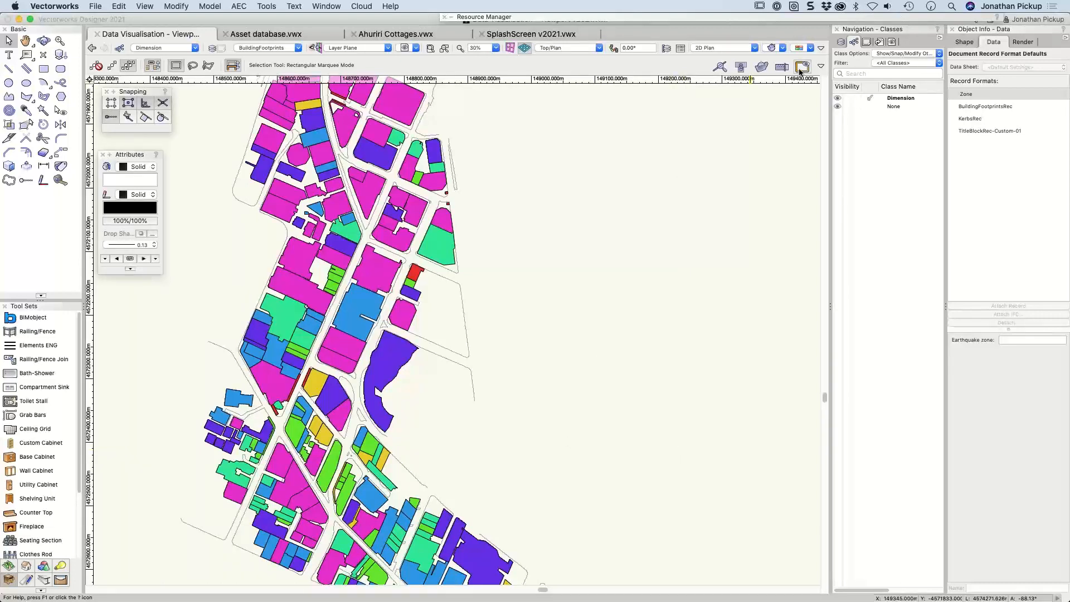
Edit the Building Height visualization again and set the upper bound of the range starting at 40.001 to 50
{"action": "left_click", "coordinate": [809, 48]}
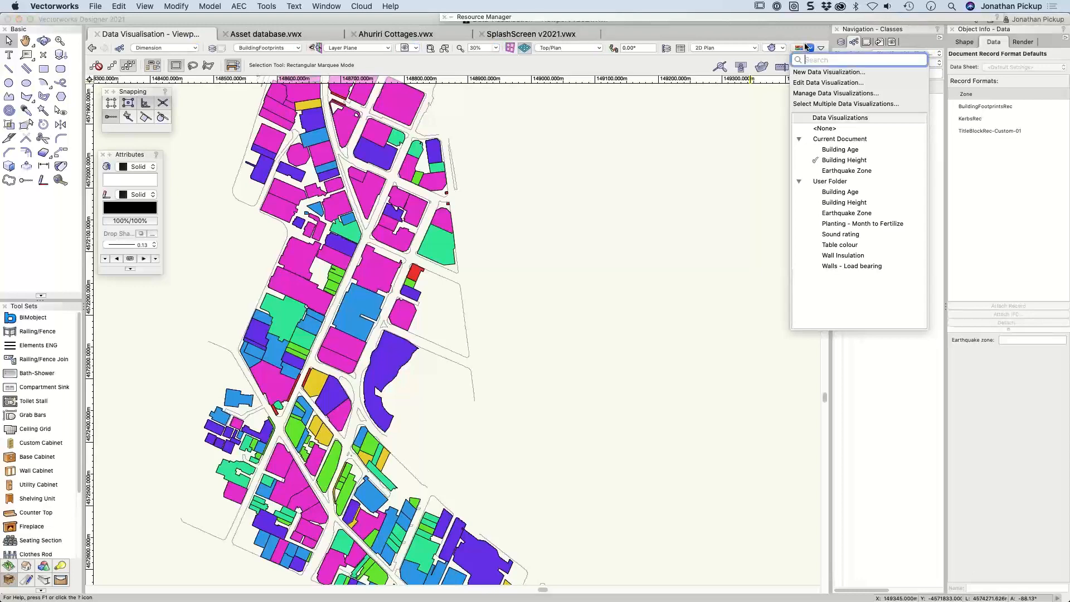
{"action": "left_click", "coordinate": [824, 83]}
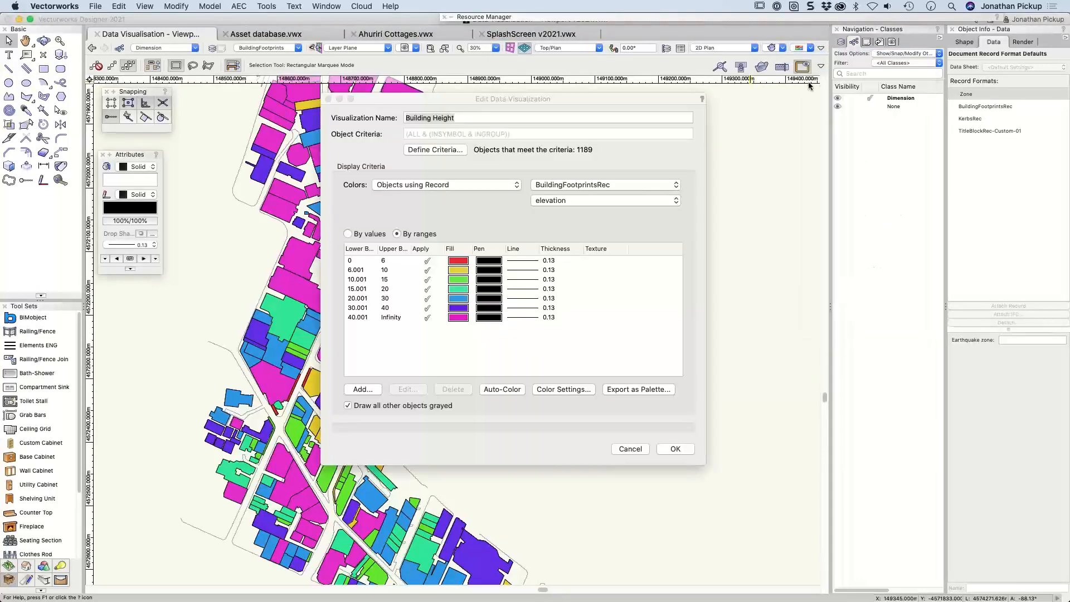
{"action": "left_click", "coordinate": [391, 317]}
{"action": "left_click", "coordinate": [405, 389]}
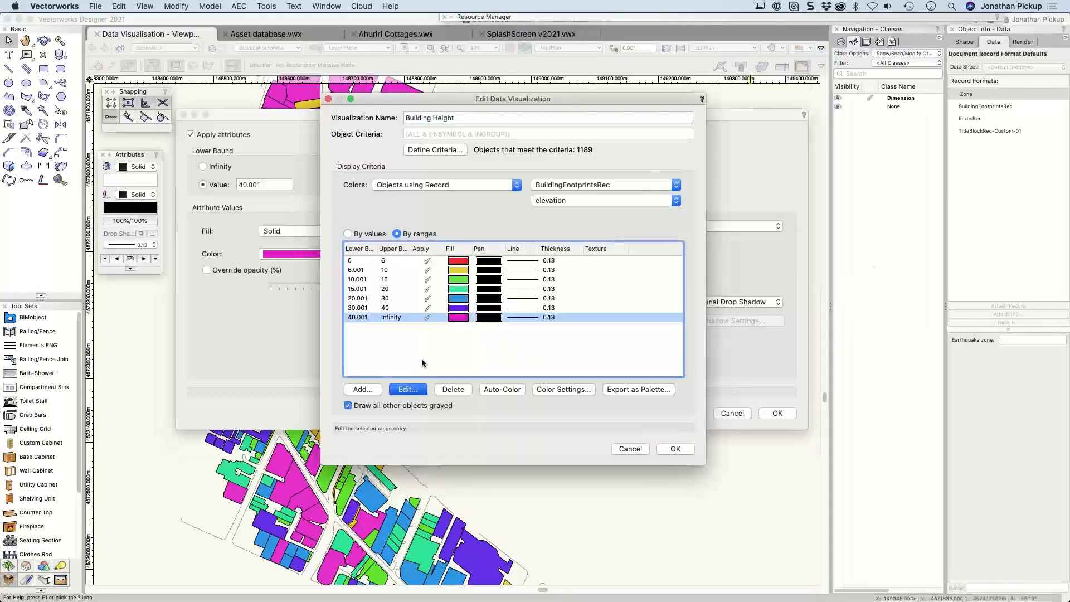
{"action": "left_click", "coordinate": [422, 166]}
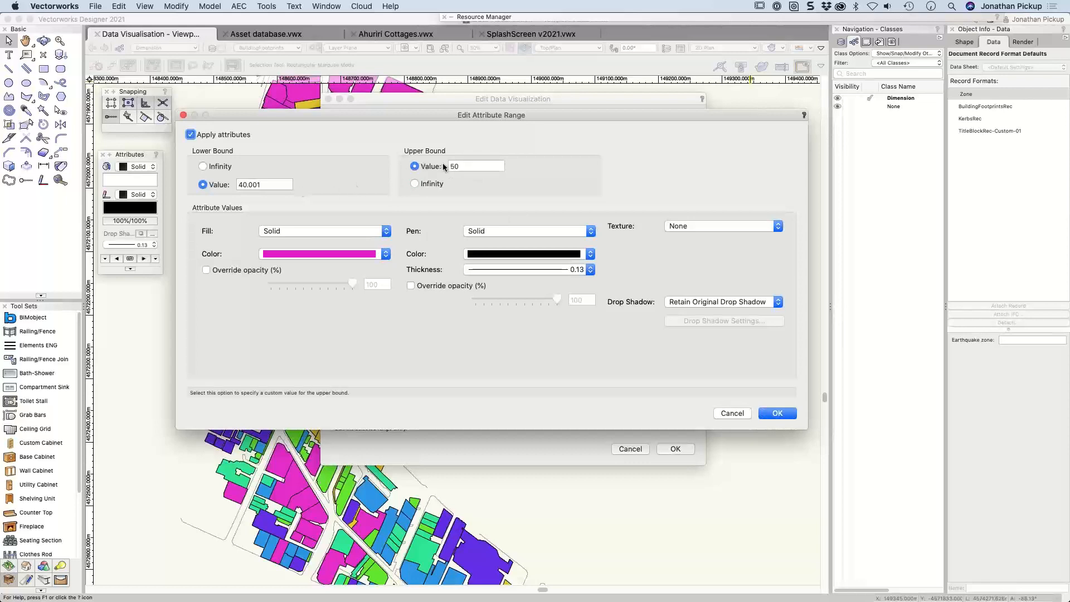
{"action": "type", "text": "50"}
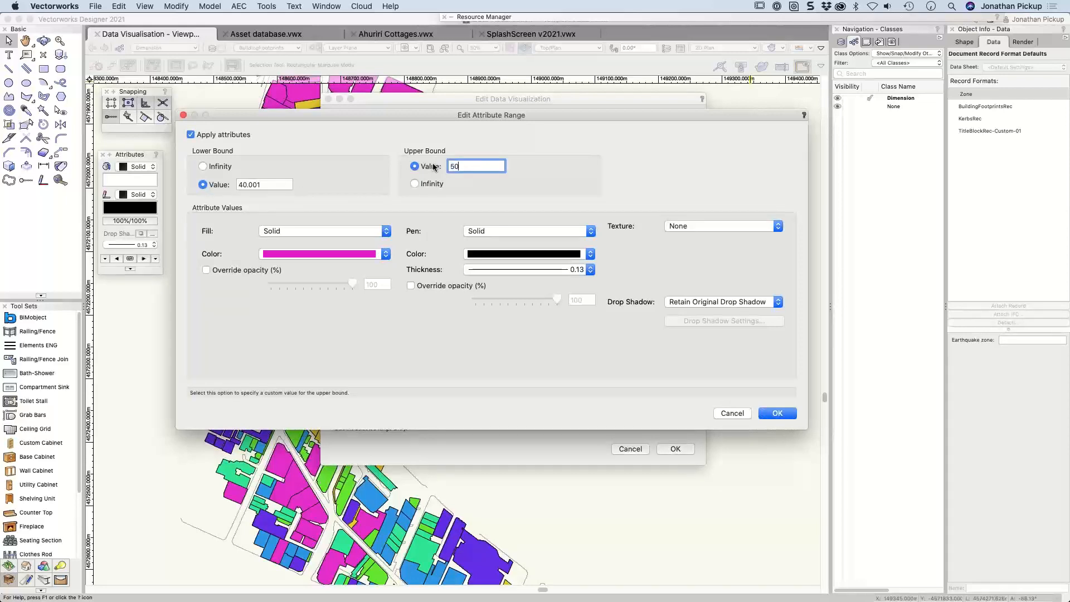
{"action": "key", "text": "Return"}
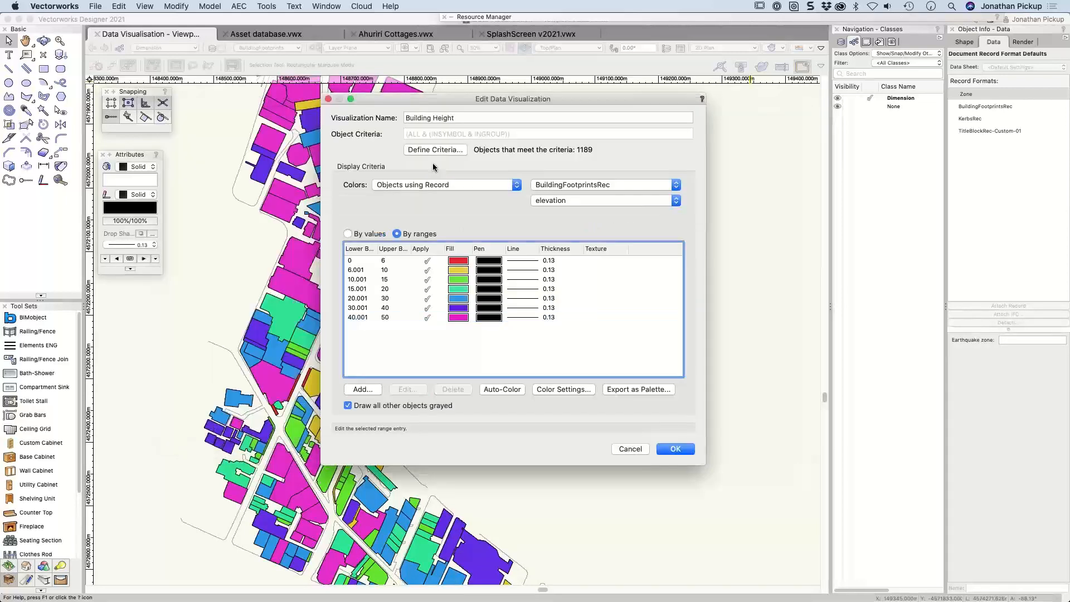
Add an elevation range from 50.001 to 60 to the Building Height visualization
{"action": "left_click", "coordinate": [361, 387]}
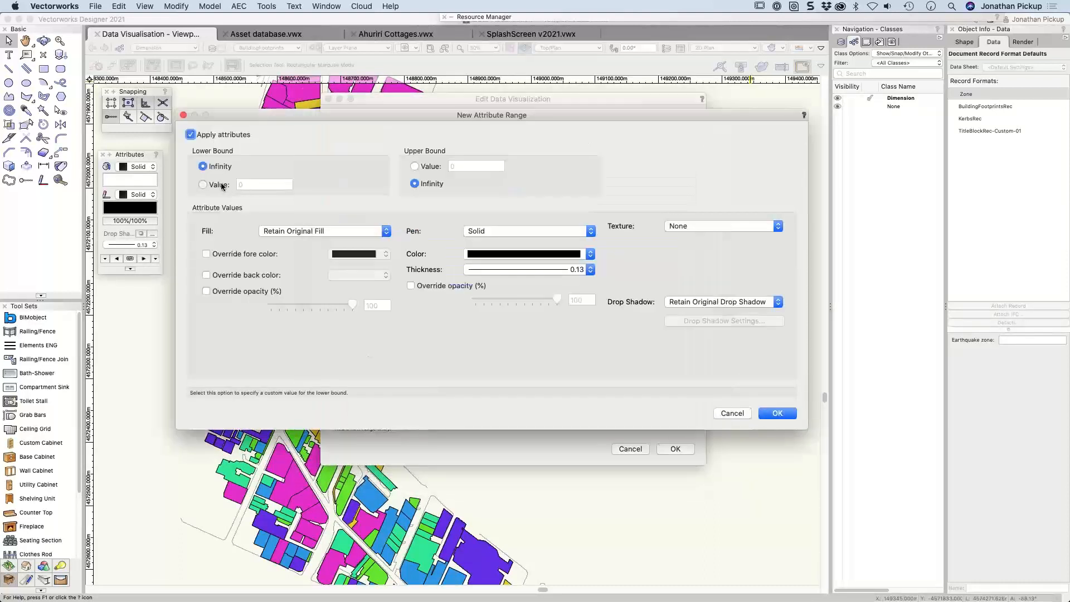
{"action": "left_click", "coordinate": [222, 184]}
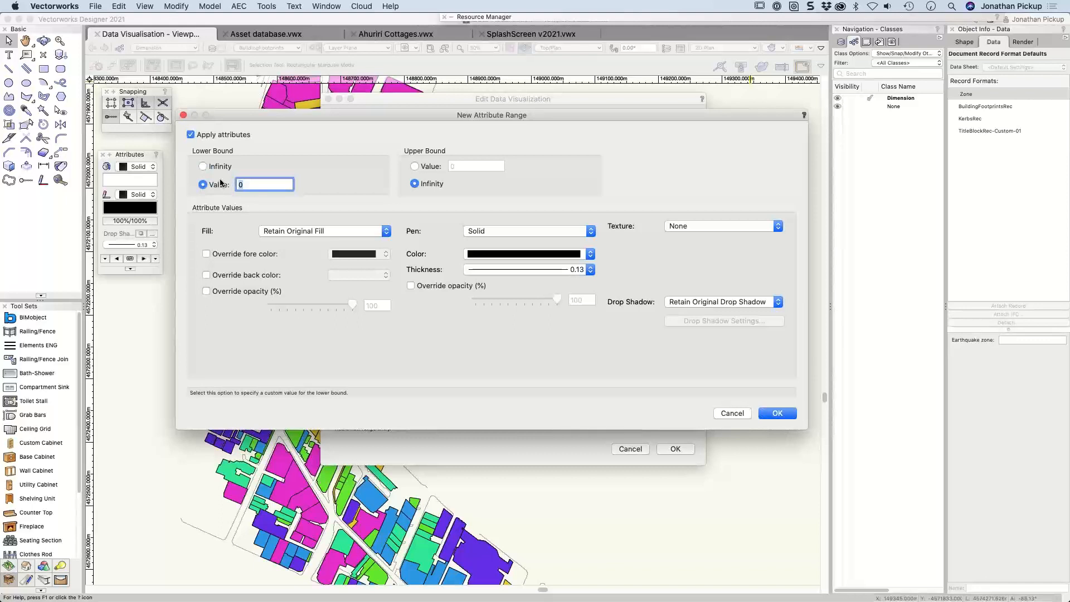
{"action": "type", "text": "50.001"}
{"action": "key", "text": "Tab"}
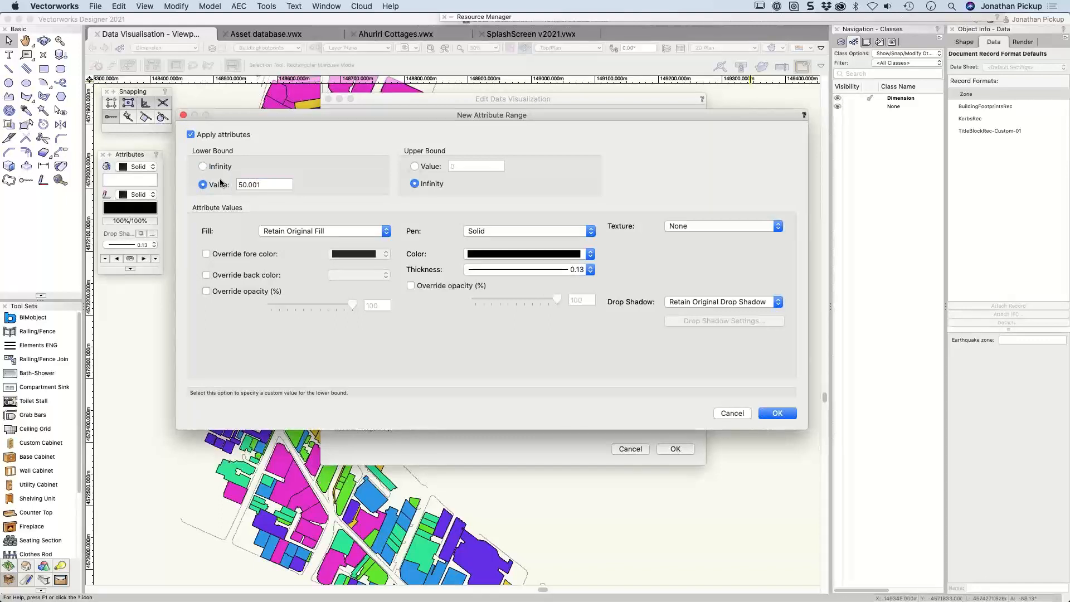
{"action": "left_click", "coordinate": [414, 166]}
{"action": "left_click", "coordinate": [453, 167]}
{"action": "type", "text": "60"}
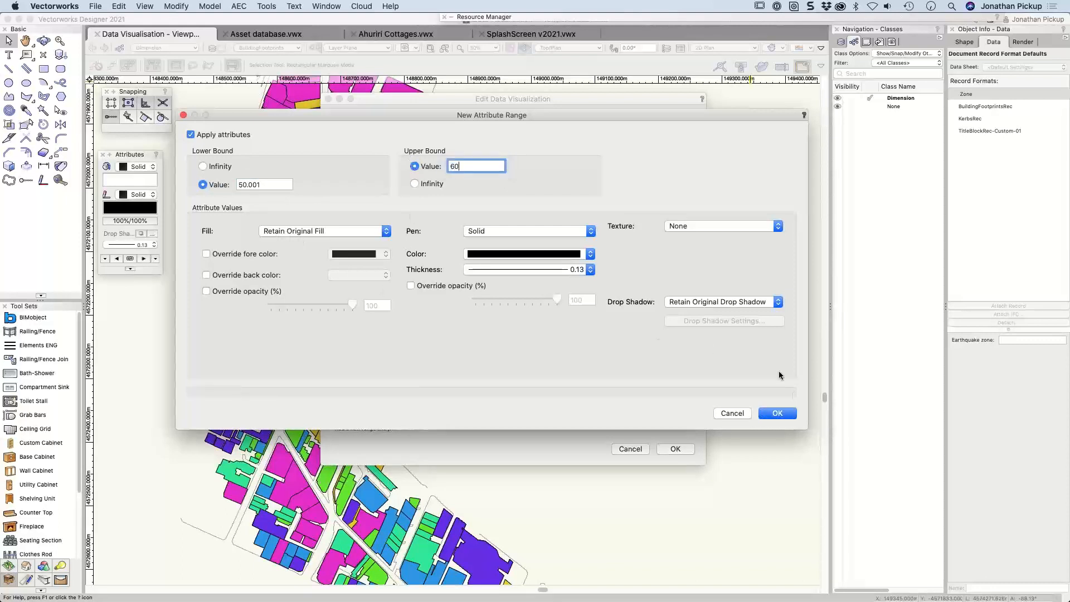
{"action": "left_click", "coordinate": [777, 413]}
Add another elevation range with a lower bound of 60.001 and an upper bound of 70
{"action": "left_click", "coordinate": [360, 389]}
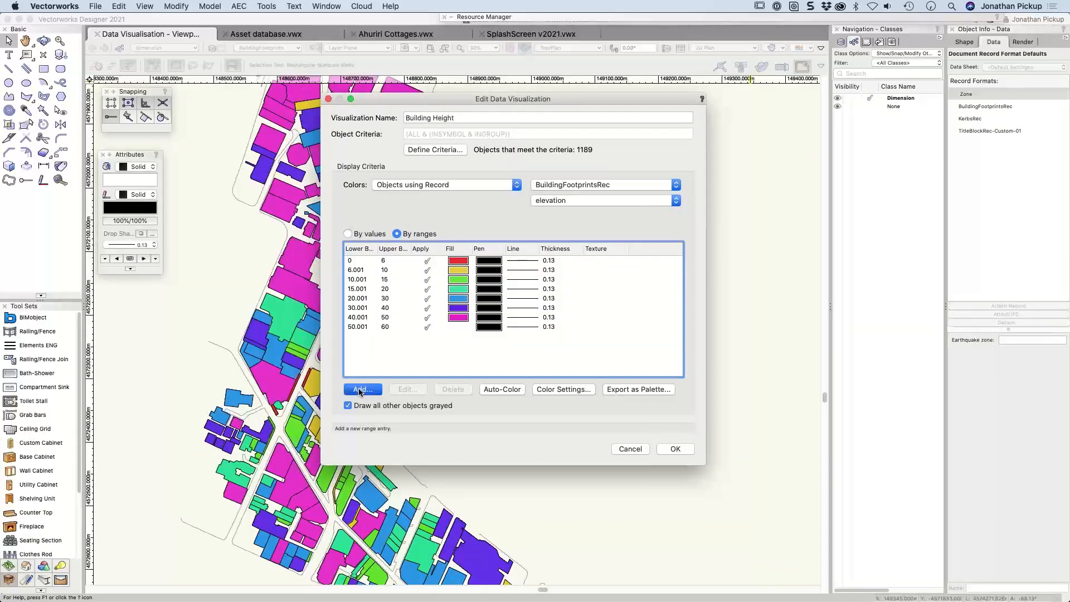
{"action": "left_click_drag", "start_coordinate": [247, 184], "coordinate": [231, 188]}
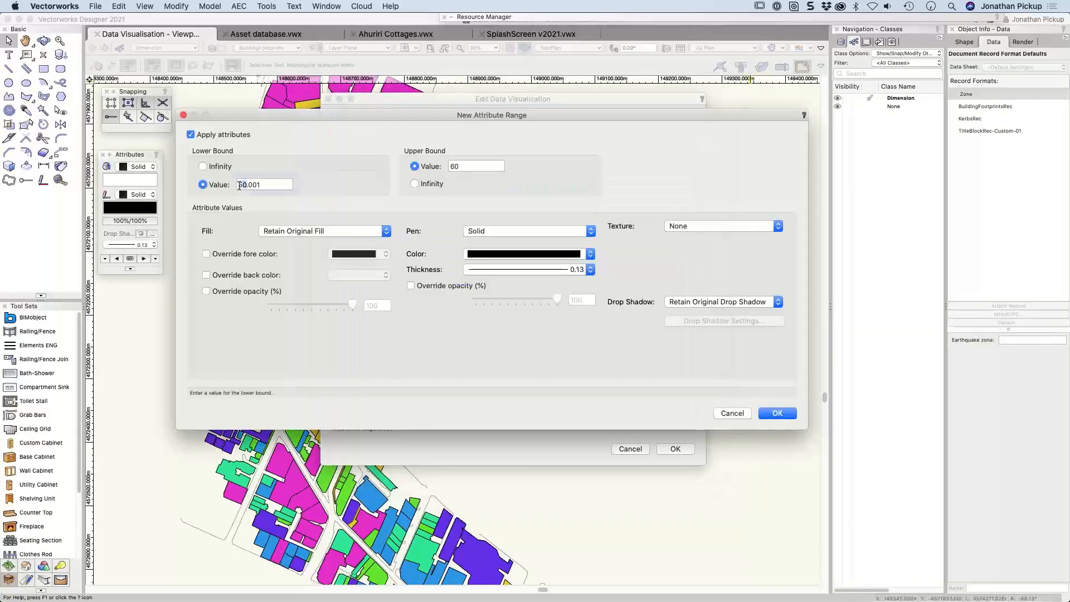
{"action": "double_click", "coordinate": [466, 166]}
{"action": "type", "text": "70"}
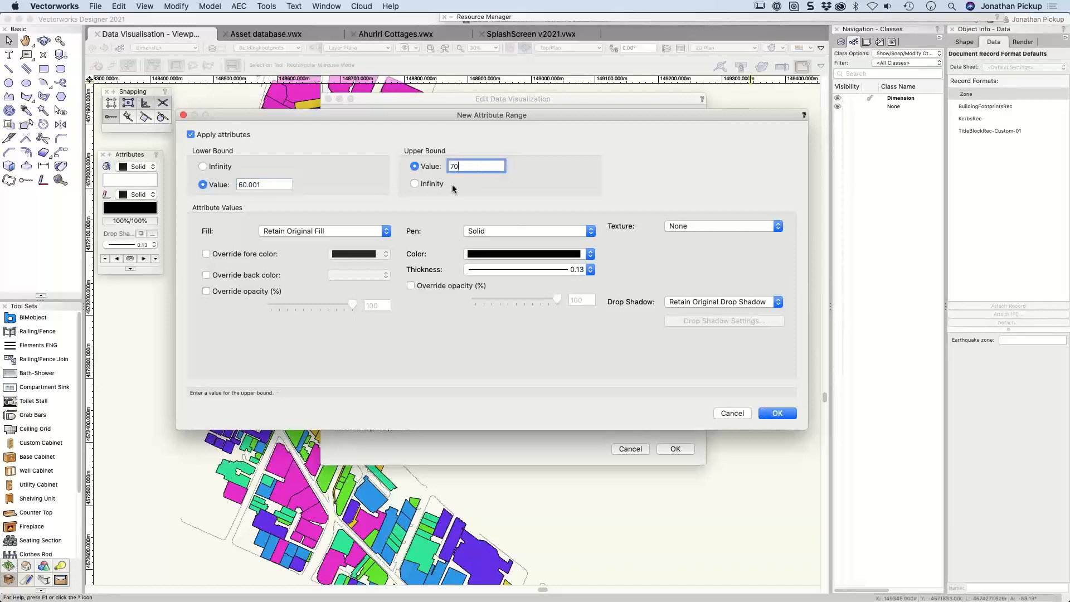
{"action": "left_click", "coordinate": [778, 415]}
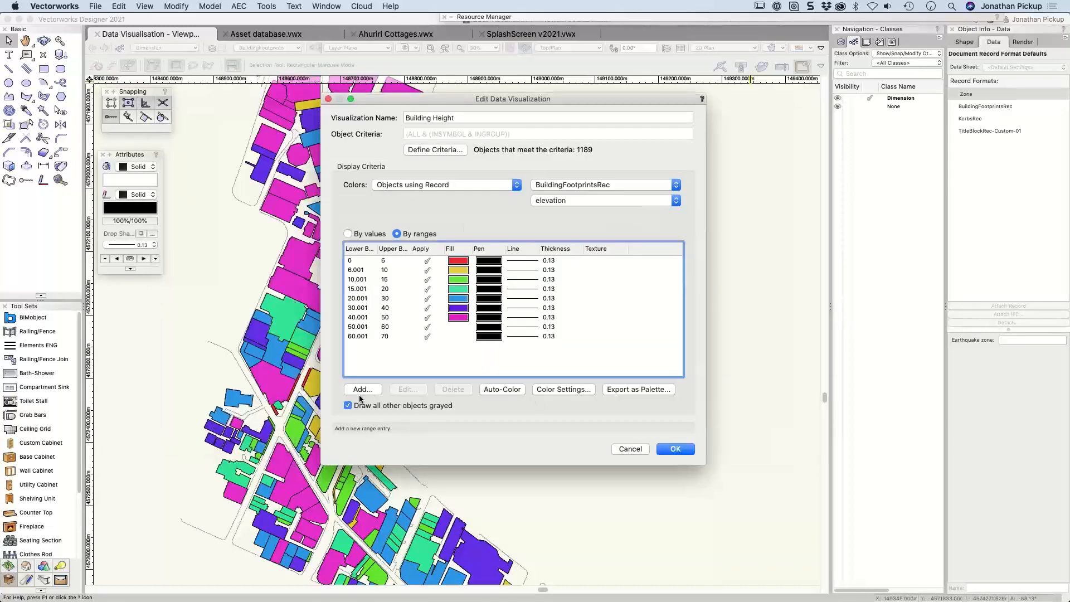
Add a final elevation range from 70.001 to Infinity and apply the visualization with all ranges auto-colored
{"action": "left_click", "coordinate": [363, 389]}
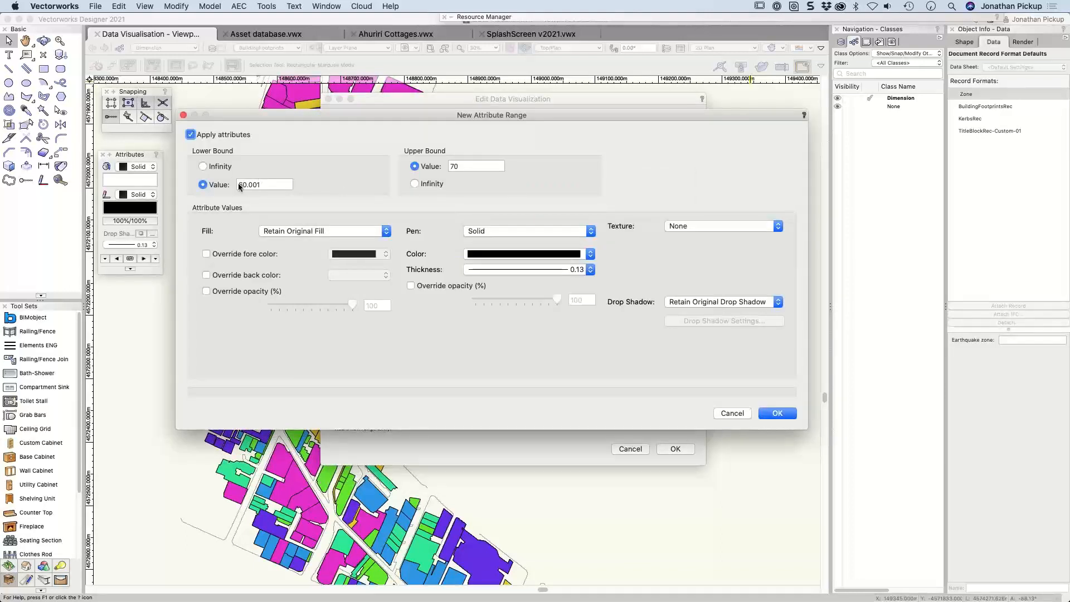
{"action": "type", "text": "70"}
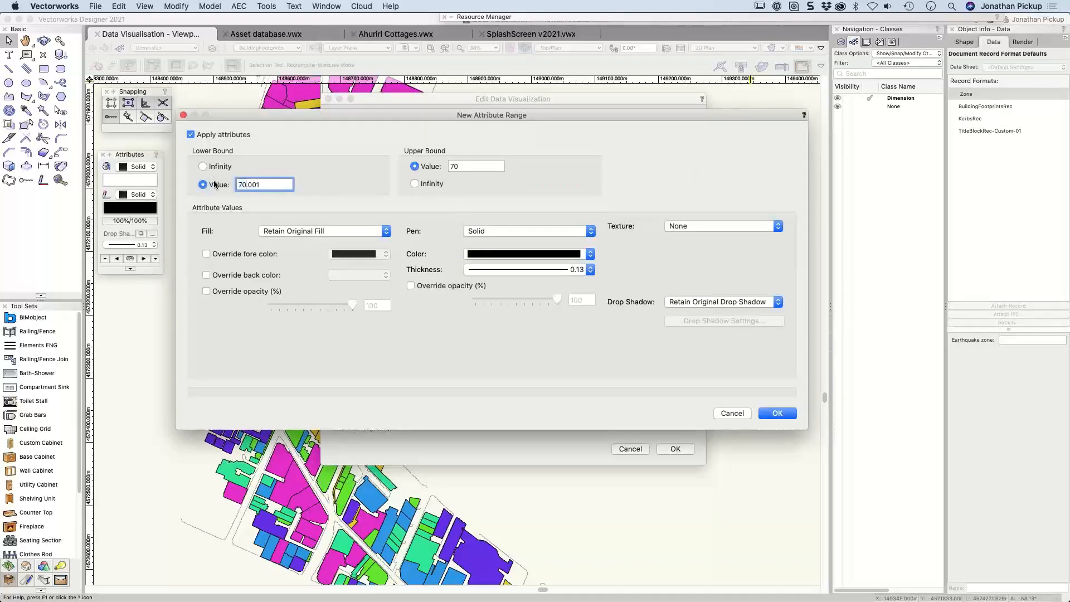
{"action": "left_click", "coordinate": [433, 185]}
{"action": "left_click", "coordinate": [778, 413]}
{"action": "left_click", "coordinate": [507, 389]}
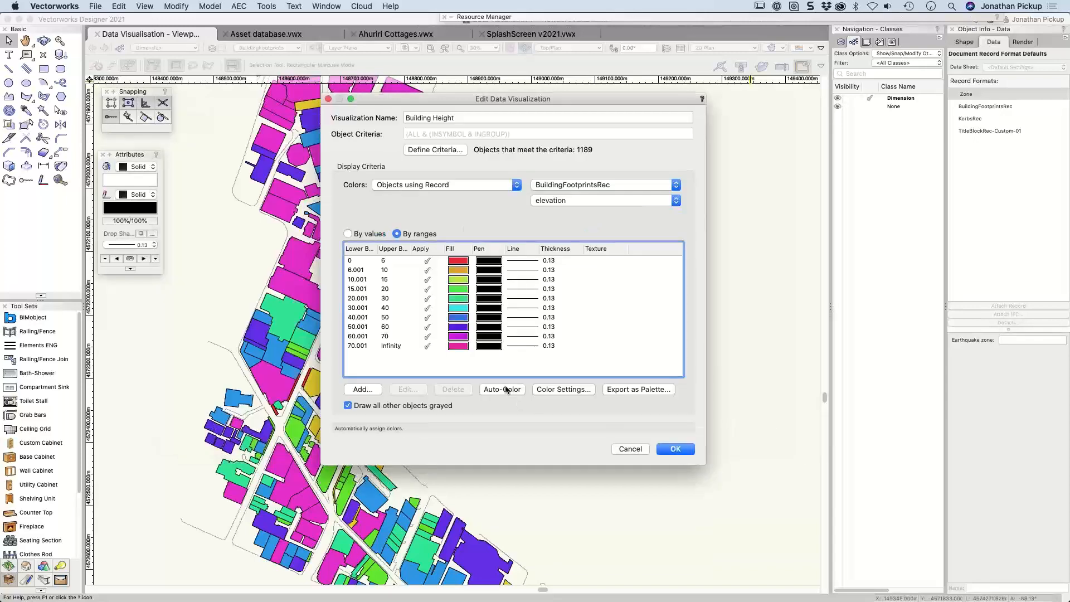
{"action": "left_click", "coordinate": [676, 448]}
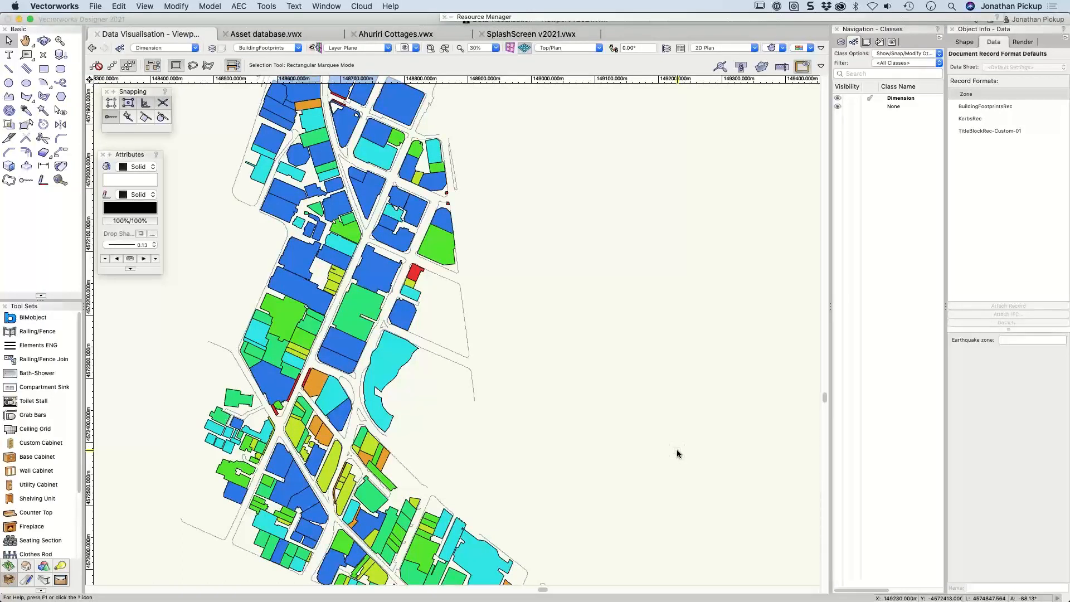
Edit the Building Height visualization again and auto-color the range fills from a white start color to a black end color
{"action": "left_click", "coordinate": [810, 48]}
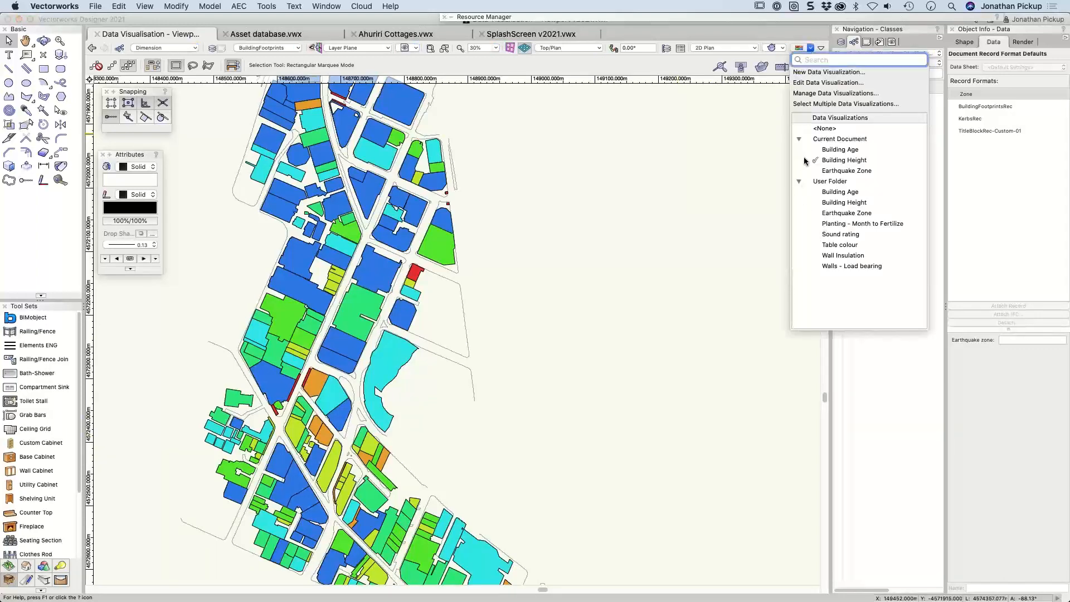
{"action": "left_click", "coordinate": [811, 84]}
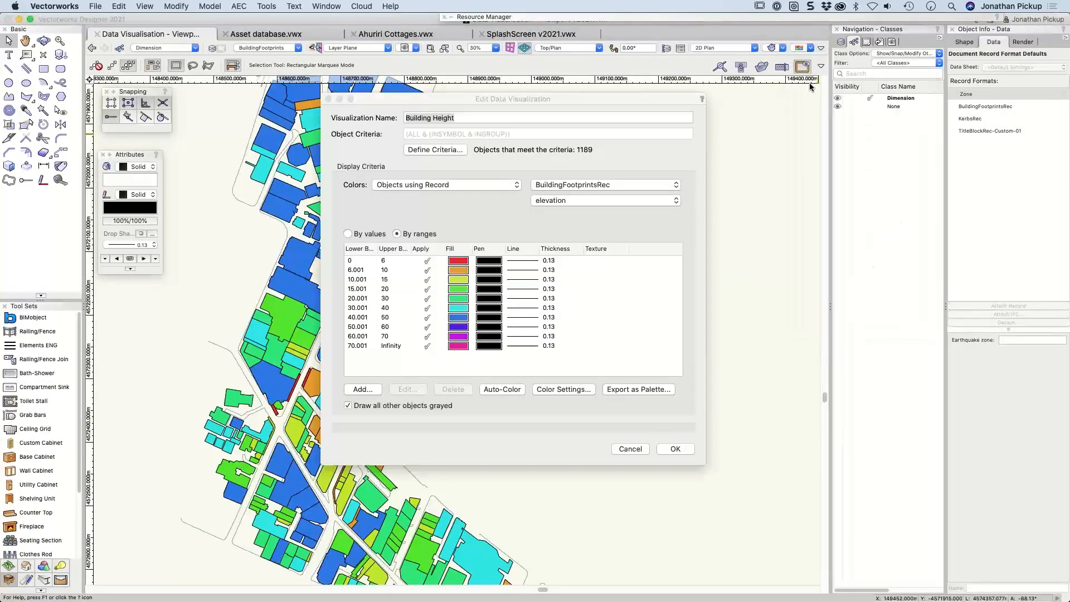
{"action": "left_click", "coordinate": [570, 393]}
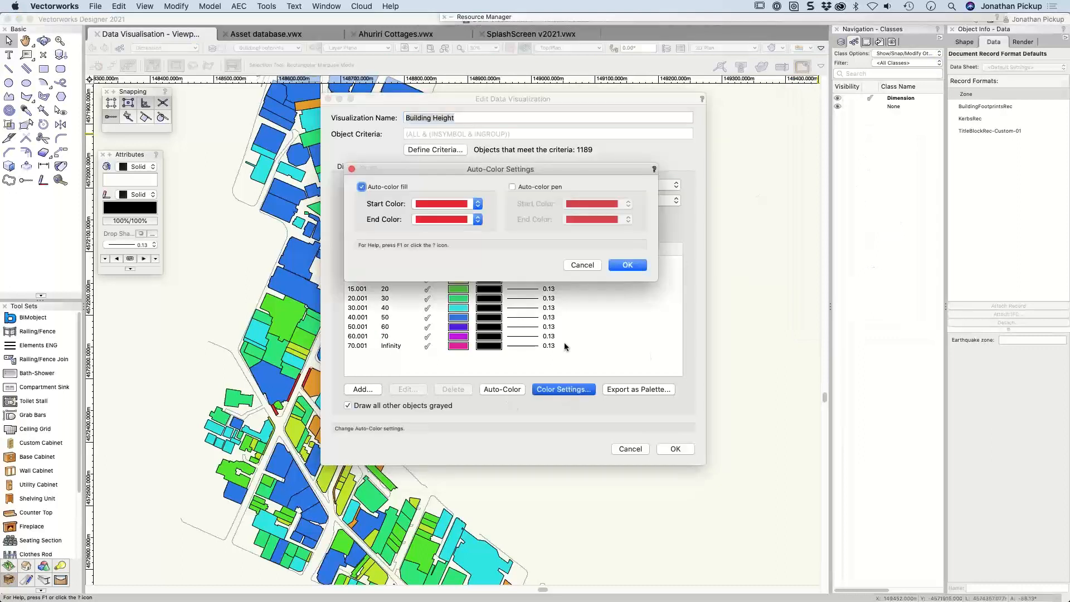
{"action": "left_click", "coordinate": [469, 205]}
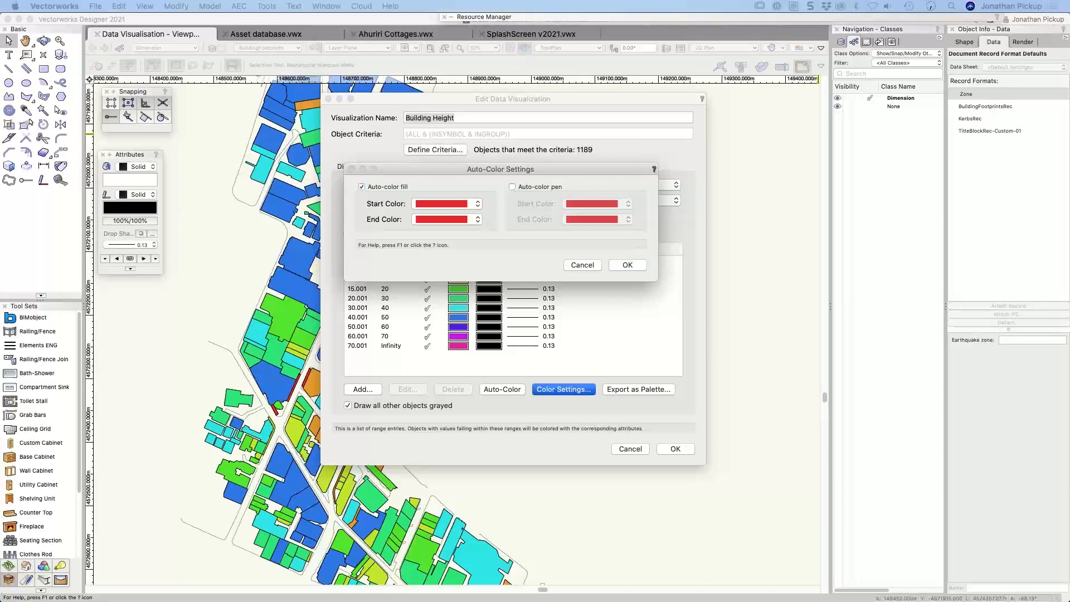
{"action": "left_click", "coordinate": [628, 266]}
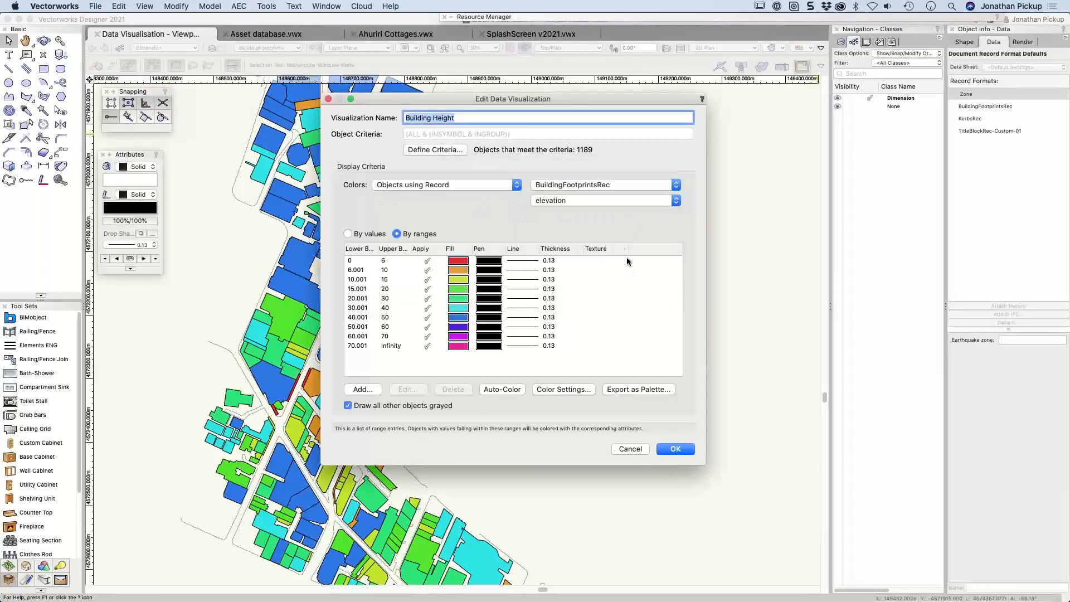
{"action": "left_click", "coordinate": [500, 390]}
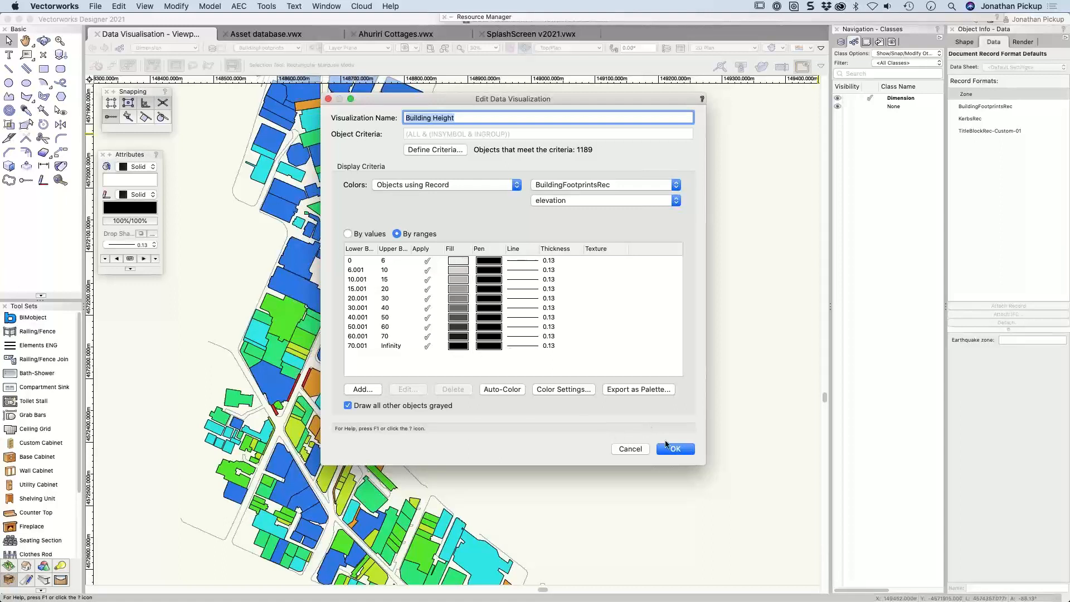
Enable auto-color for the pen with black as both start and end color, and auto-color the ranges again
{"action": "left_click", "coordinate": [573, 390]}
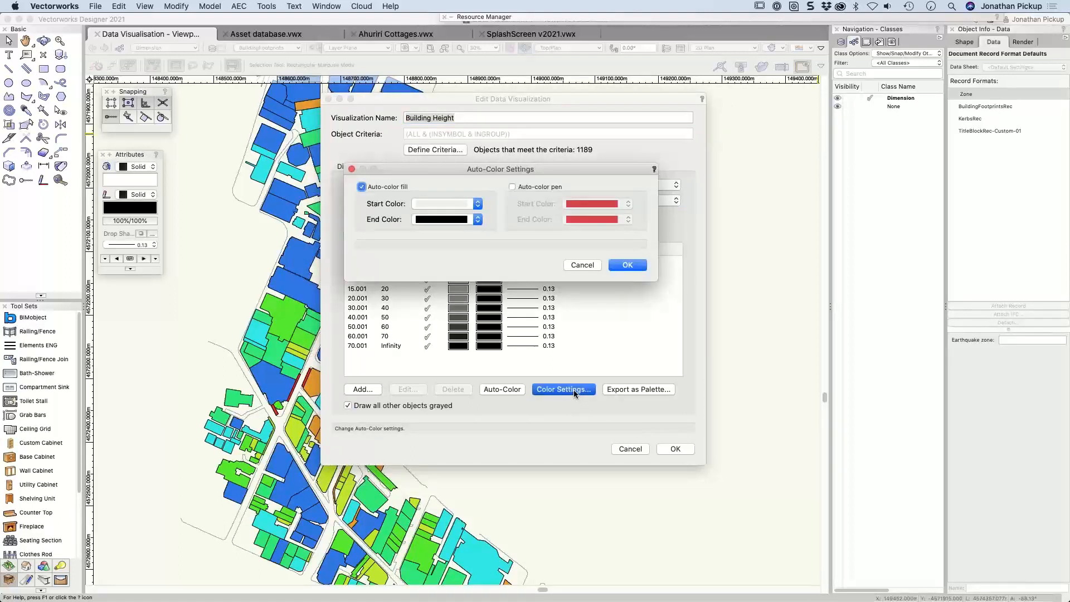
{"action": "left_click", "coordinate": [534, 187]}
{"action": "left_click", "coordinate": [599, 206]}
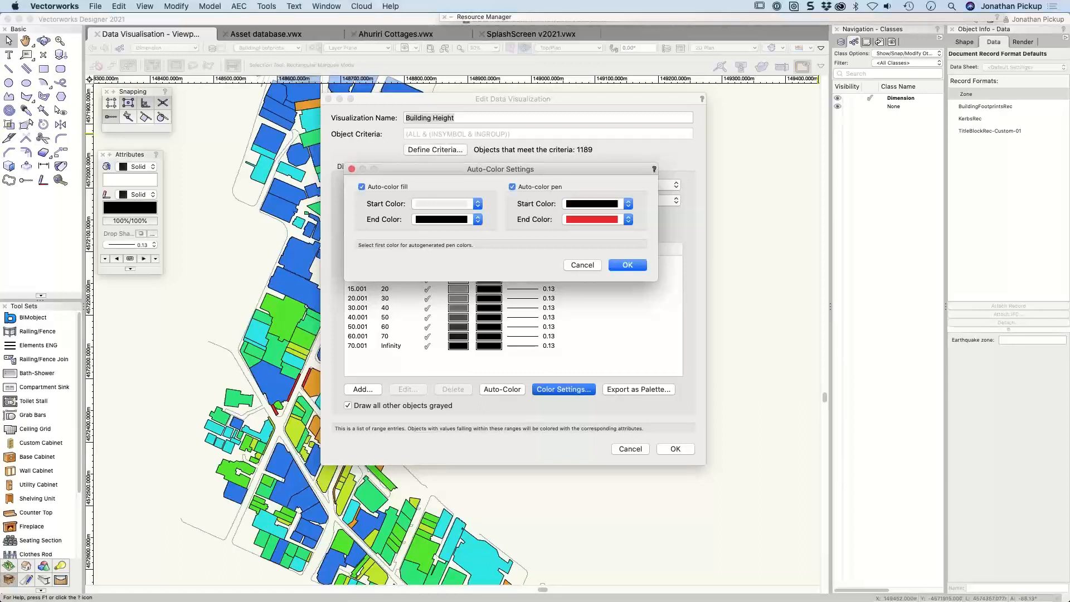
{"action": "left_click", "coordinate": [600, 220]}
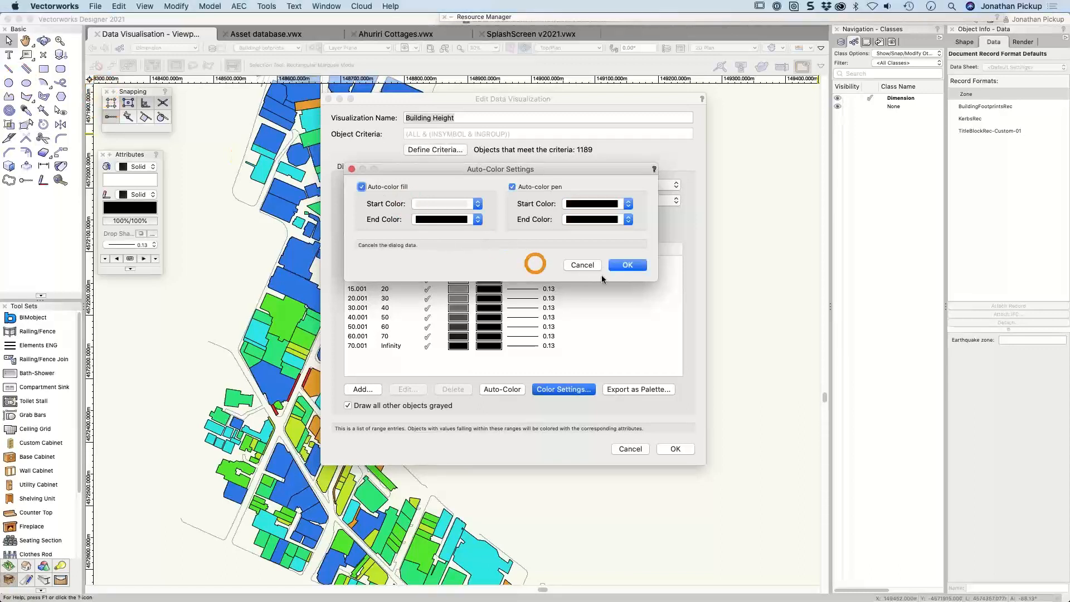
{"action": "left_click", "coordinate": [624, 265]}
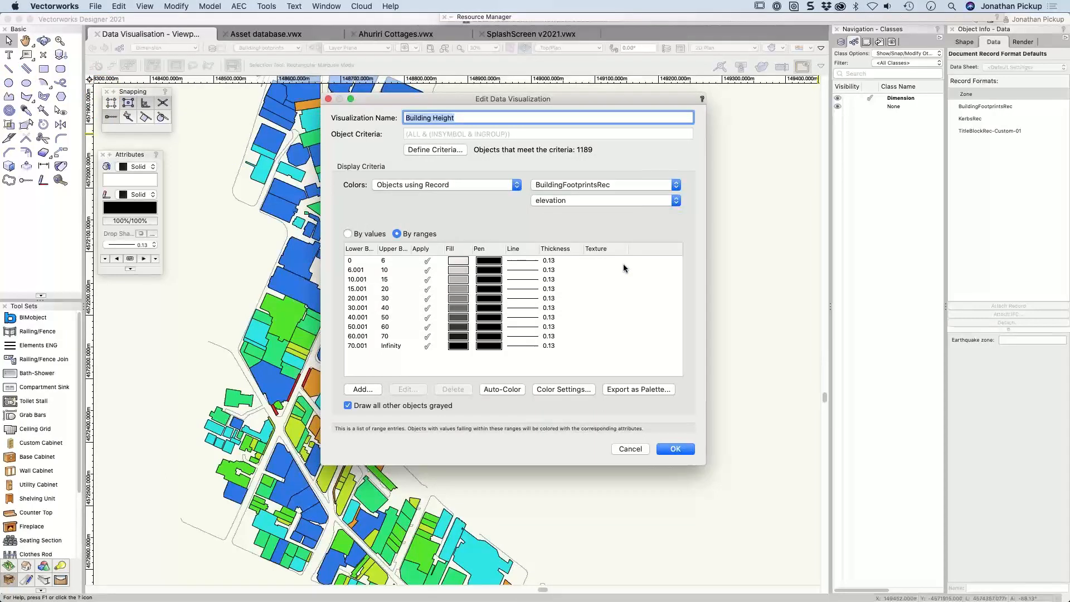
{"action": "left_click", "coordinate": [507, 390]}
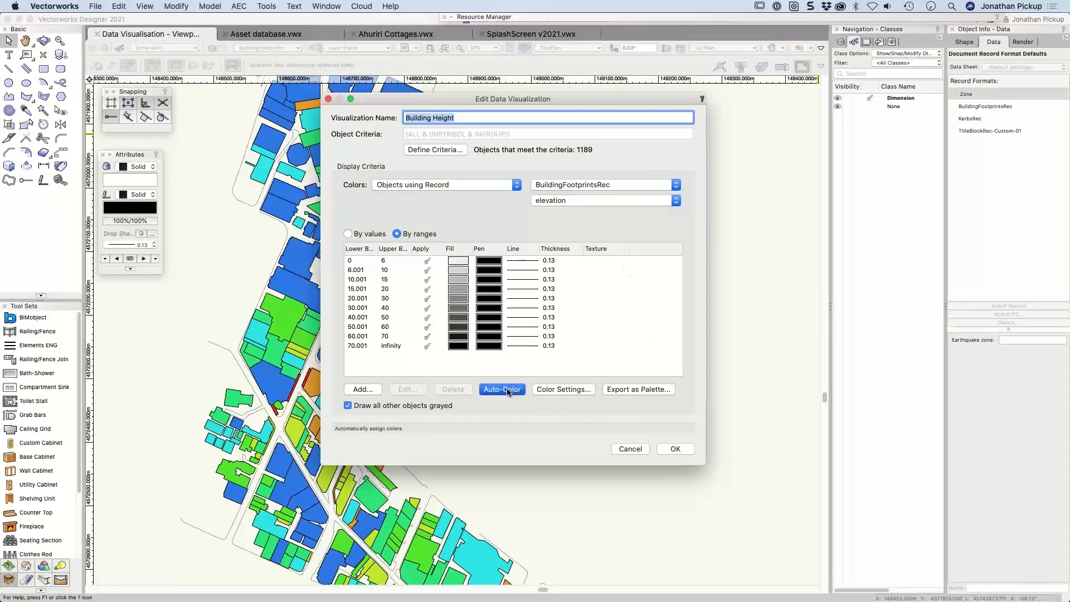
{"action": "left_click", "coordinate": [506, 388]}
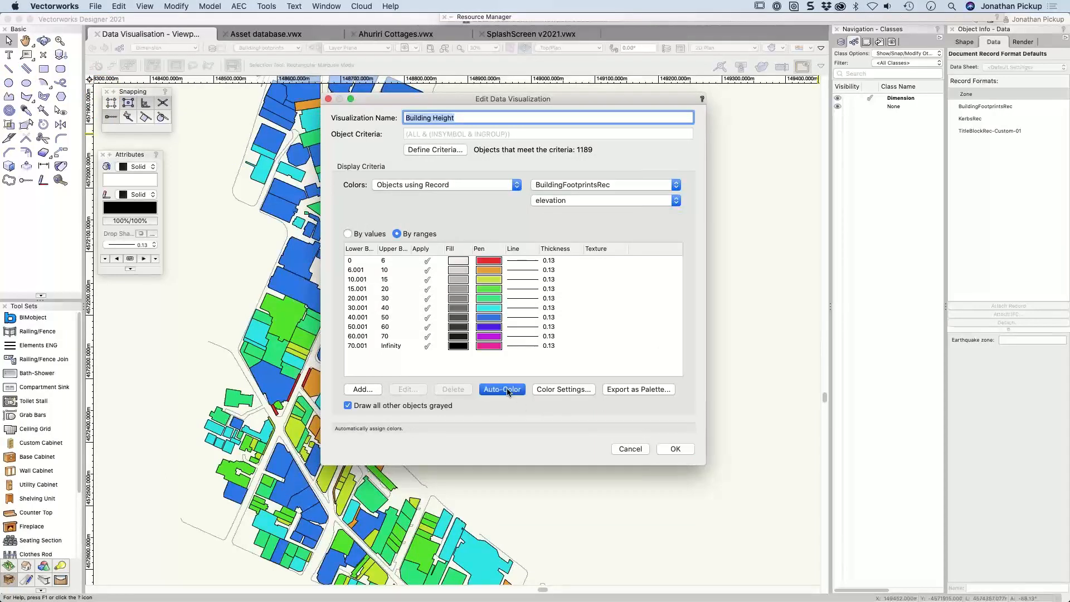
Check the fill and pen auto-color settings and apply the edited Building Height visualization to the drawing
{"action": "left_click", "coordinate": [573, 390]}
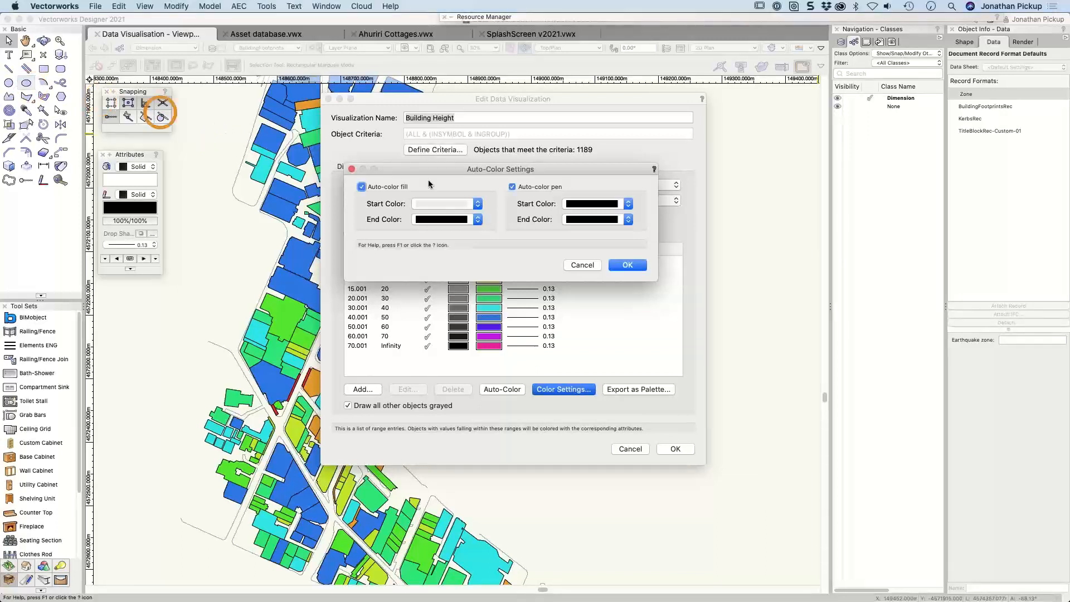
{"action": "left_click", "coordinate": [627, 264]}
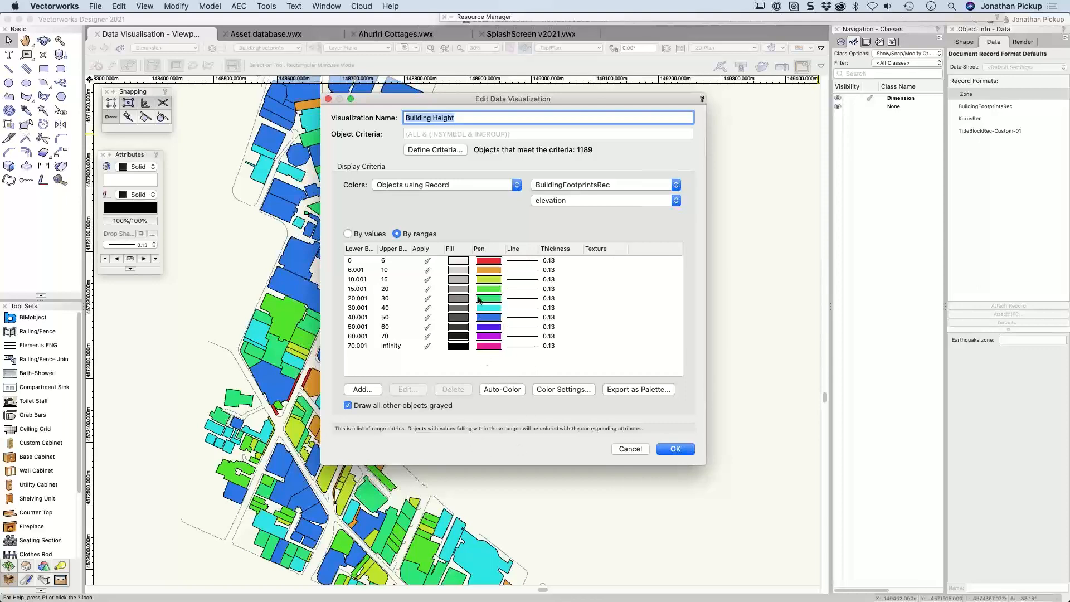
{"action": "left_click", "coordinate": [675, 449]}
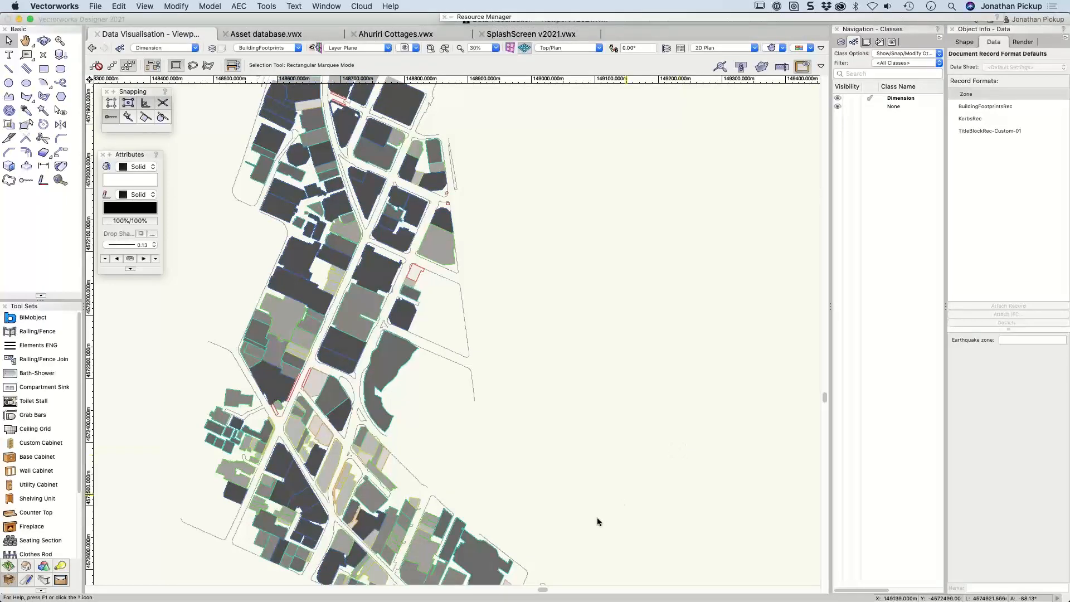
{"action": "scroll", "coordinate": [590, 476], "scroll_direction": "down", "scroll_amount": 3}
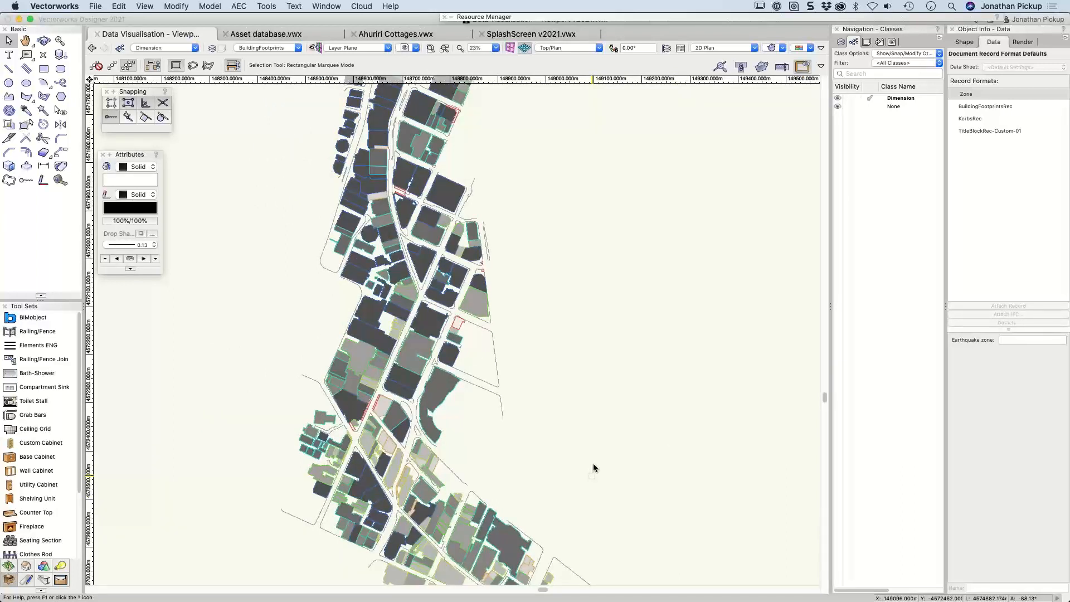
{"action": "scroll", "coordinate": [595, 467], "scroll_direction": "down", "scroll_amount": 1}
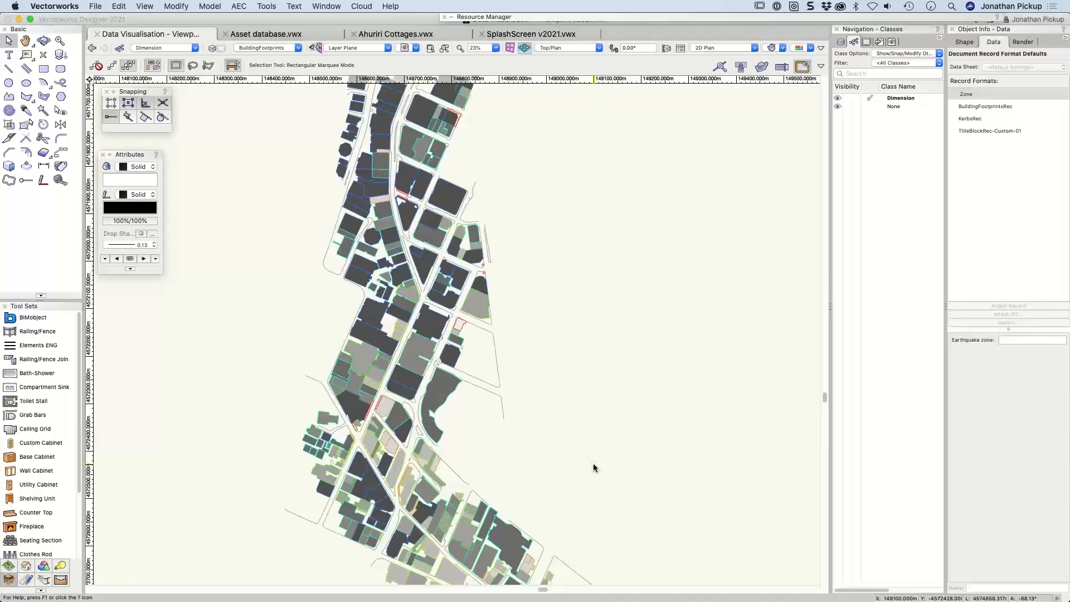
{"action": "scroll", "coordinate": [593, 467], "scroll_direction": "down", "scroll_amount": 2}
{"action": "middle_click_drag", "start_coordinate": [593, 467], "coordinate": [557, 473]}
Switch to the Asset database.vwx drawing and activate its Walls - Load bearing data visualization
{"action": "left_click", "coordinate": [395, 34]}
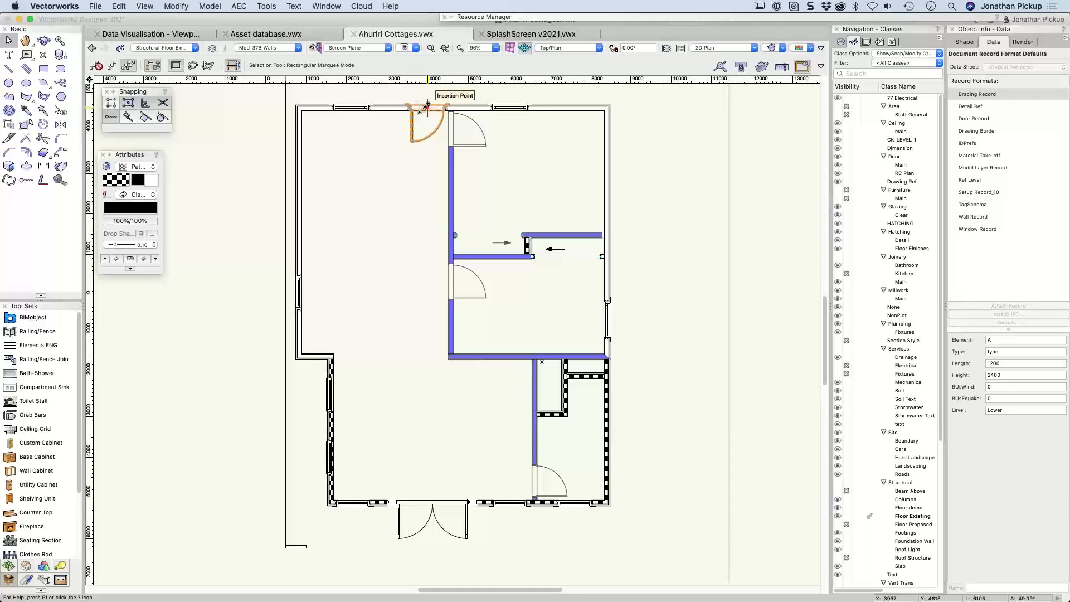
{"action": "left_click", "coordinate": [259, 38]}
{"action": "key", "text": "h"}
{"action": "left_click_drag", "start_coordinate": [404, 250], "coordinate": [363, 215]}
{"action": "key", "text": "x"}
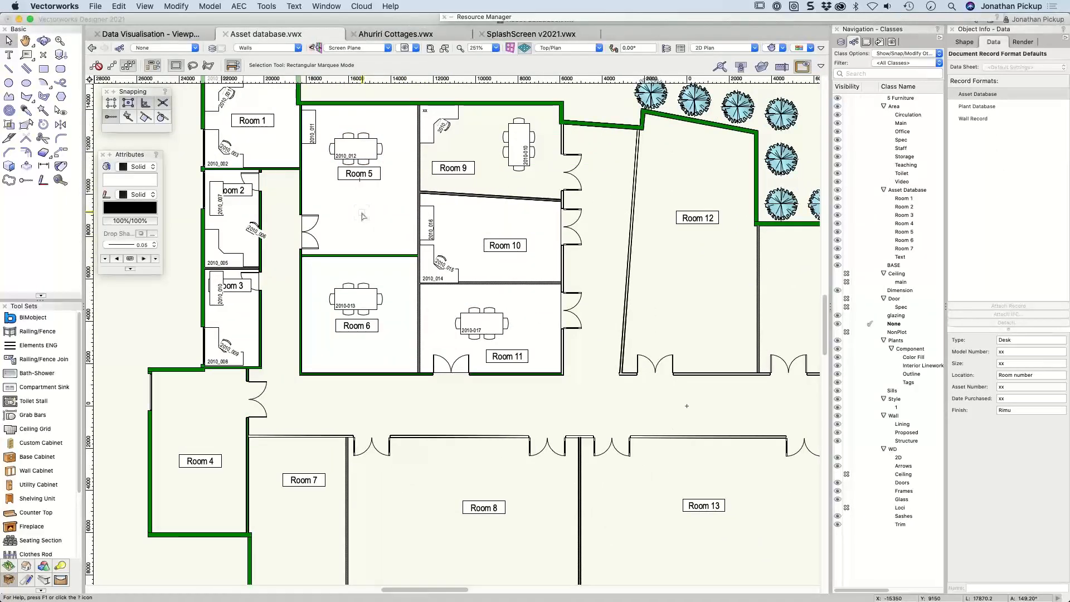
{"action": "scroll", "coordinate": [362, 216], "scroll_direction": "down", "scroll_amount": 1}
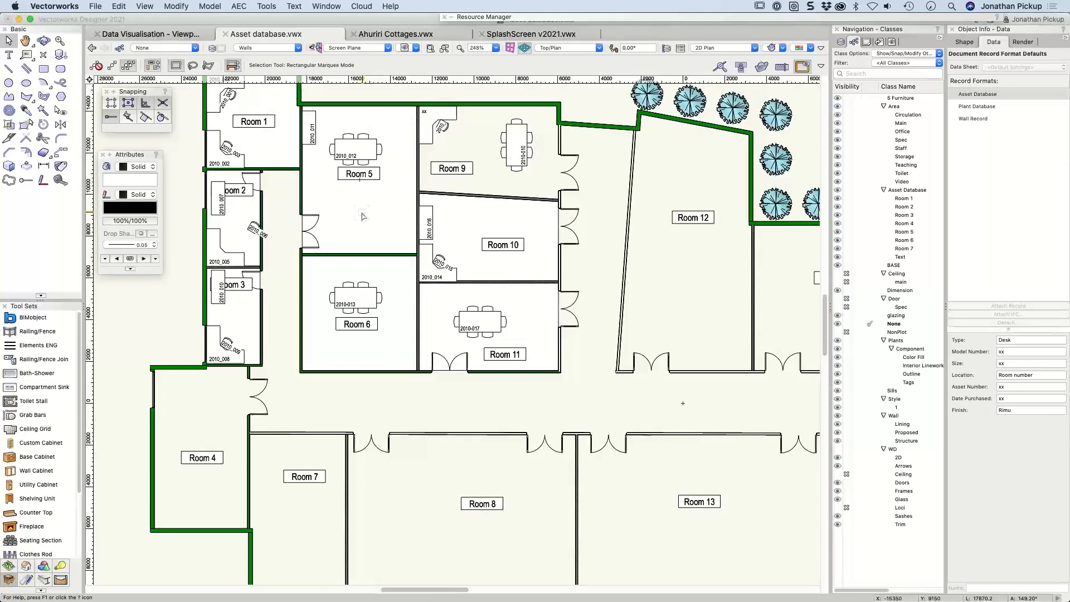
{"action": "scroll", "coordinate": [362, 215], "scroll_direction": "down", "scroll_amount": 1}
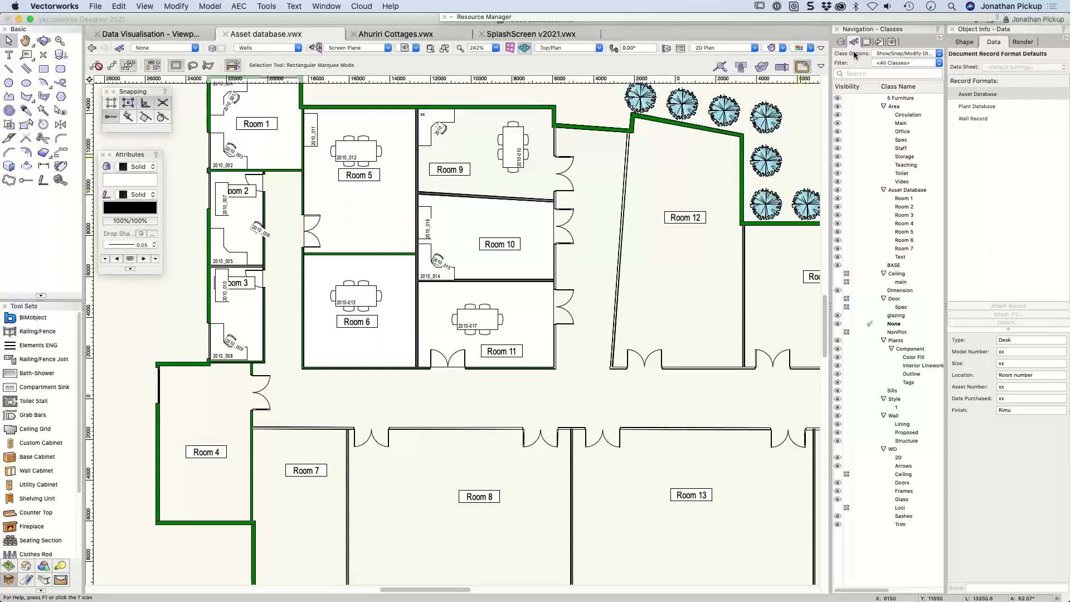
{"action": "left_click", "coordinate": [806, 49]}
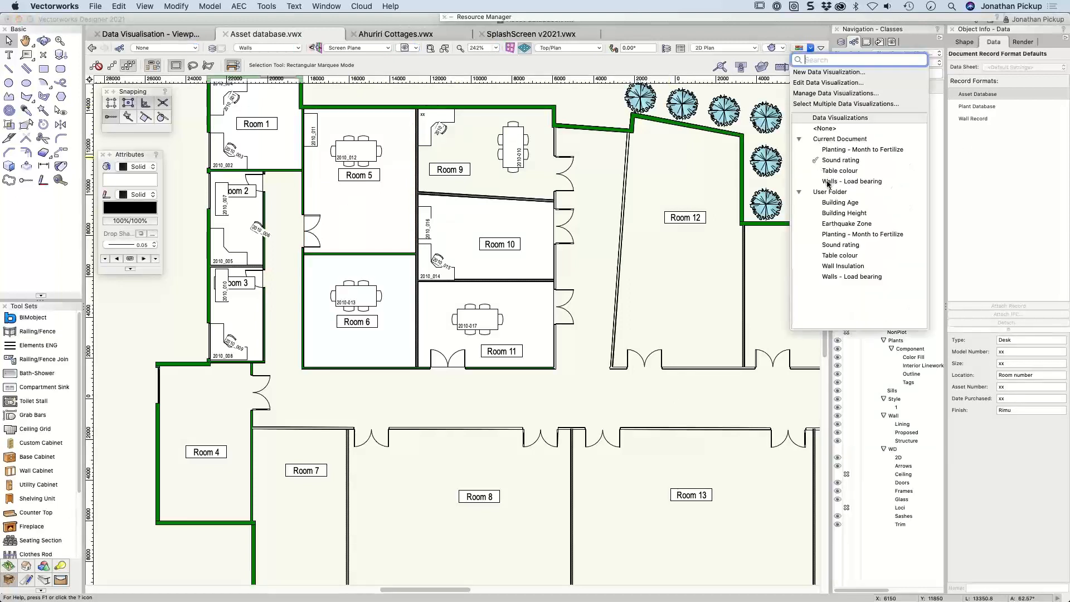
{"action": "left_click", "coordinate": [827, 181]}
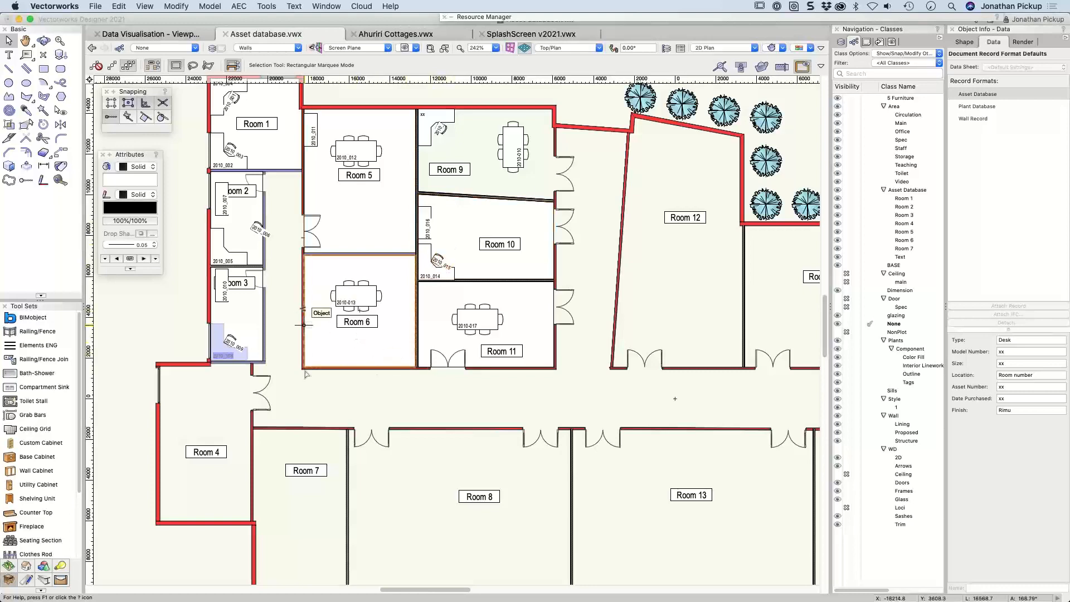
Edit the Walls - Load bearing data visualization so walls with the value False have a fill of None
{"action": "scroll", "coordinate": [308, 401], "scroll_direction": "up", "scroll_amount": 2}
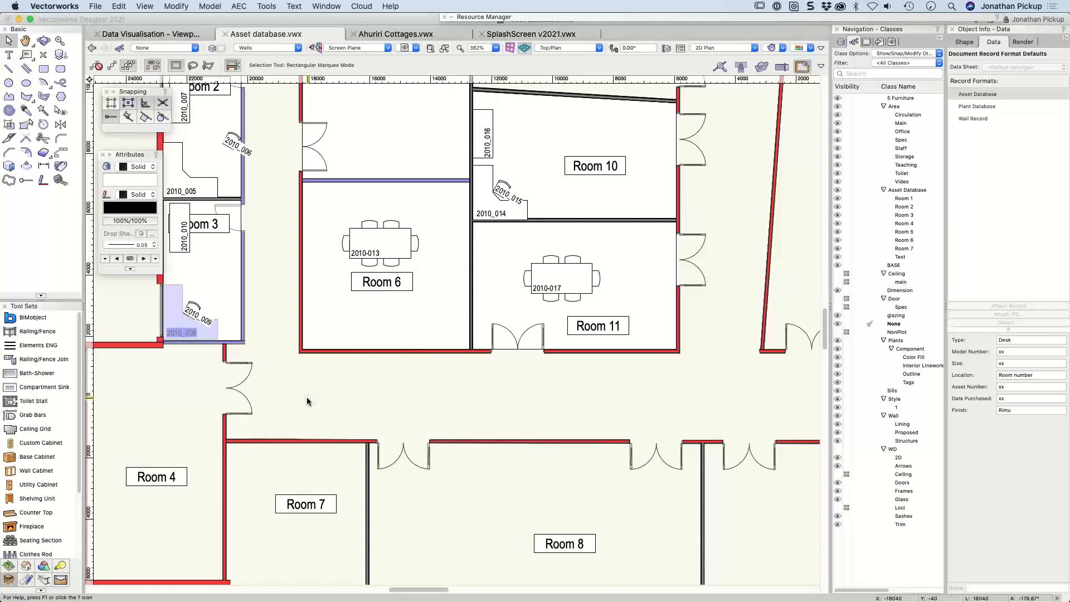
{"action": "scroll", "coordinate": [307, 401], "scroll_direction": "up", "scroll_amount": 5}
{"action": "scroll", "coordinate": [364, 357], "scroll_direction": "down", "scroll_amount": 10}
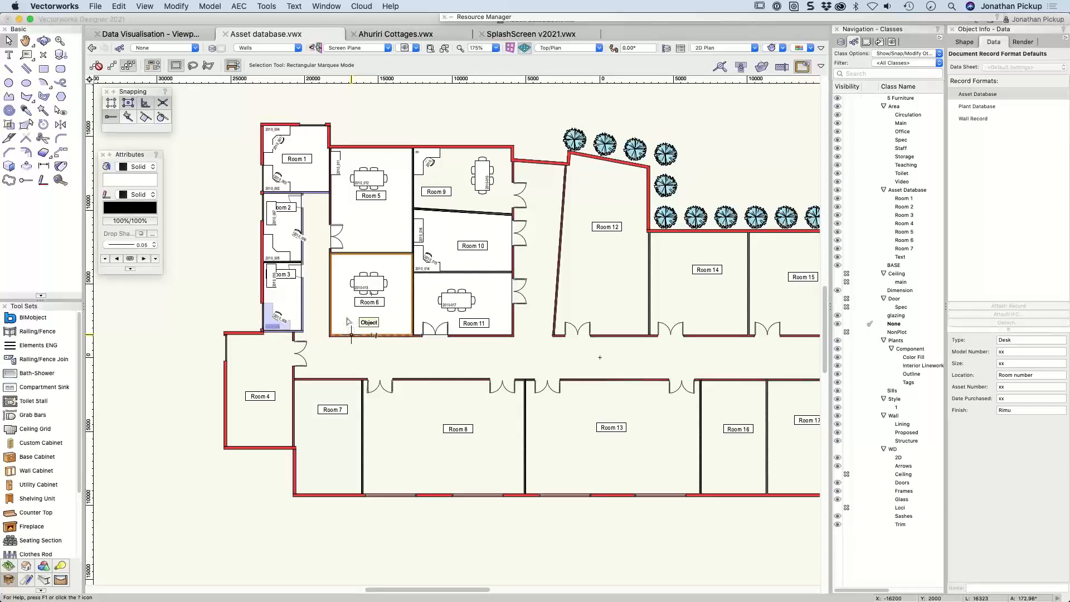
{"action": "left_click", "coordinate": [810, 47]}
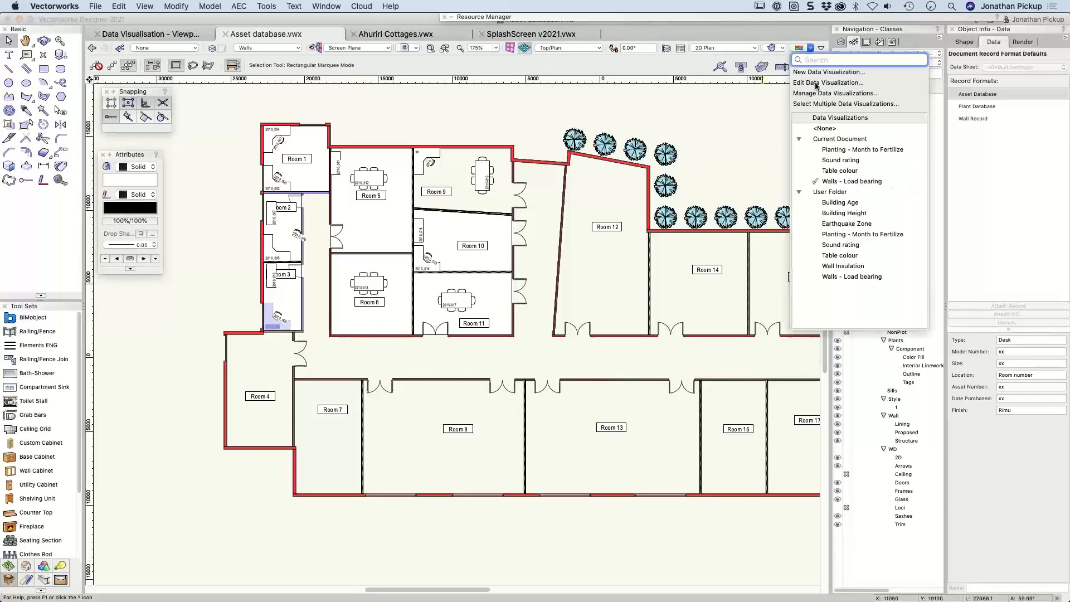
{"action": "left_click", "coordinate": [801, 87]}
{"action": "left_click", "coordinate": [359, 261]}
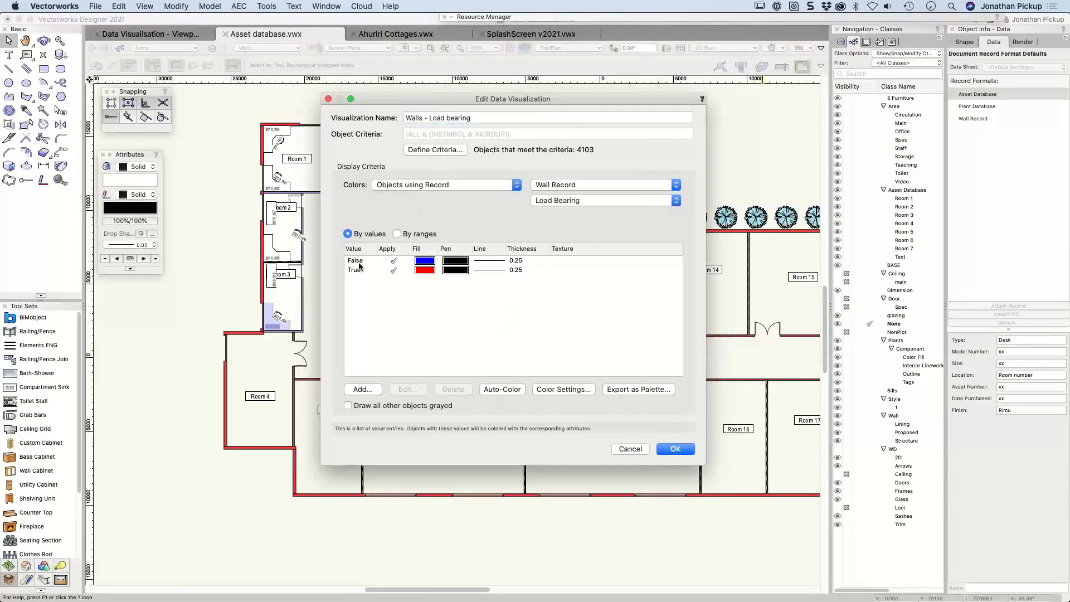
{"action": "double_click", "coordinate": [359, 265]}
{"action": "left_click", "coordinate": [346, 199]}
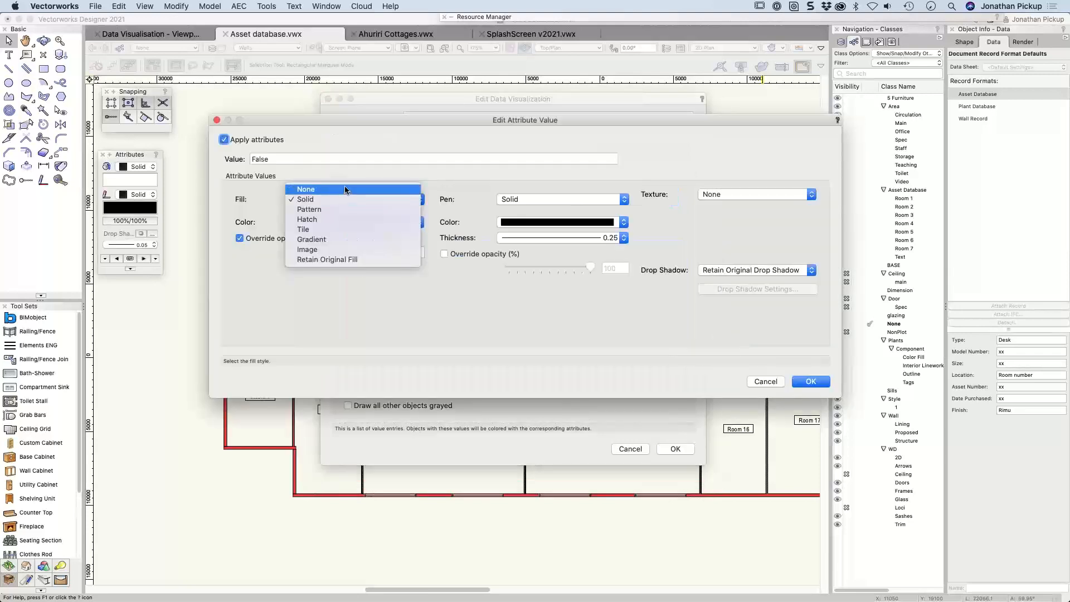
{"action": "left_click", "coordinate": [345, 190]}
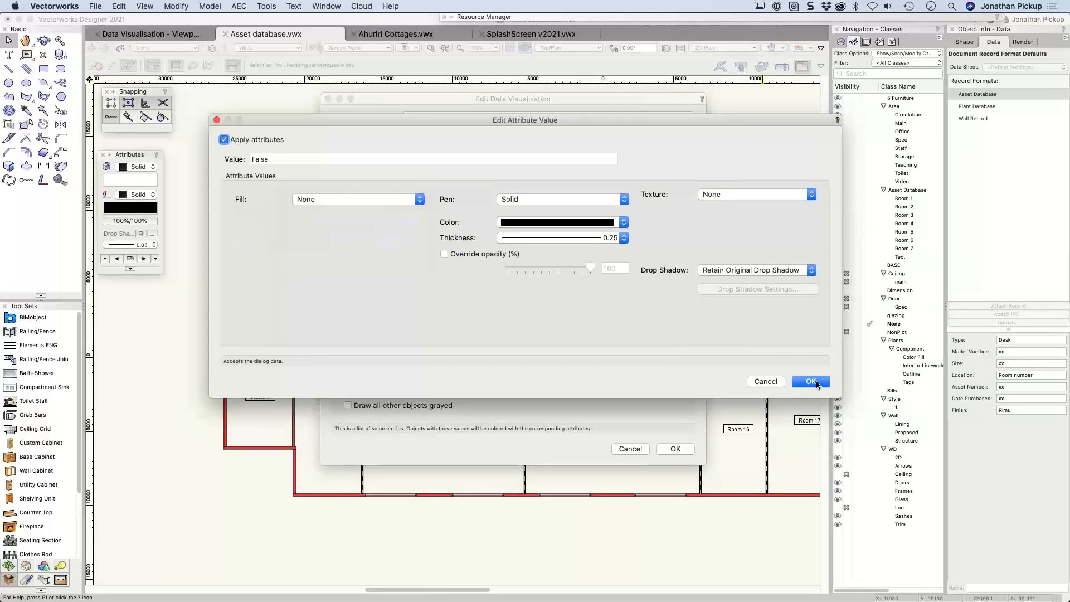
{"action": "left_click", "coordinate": [811, 381]}
{"action": "left_click", "coordinate": [675, 449]}
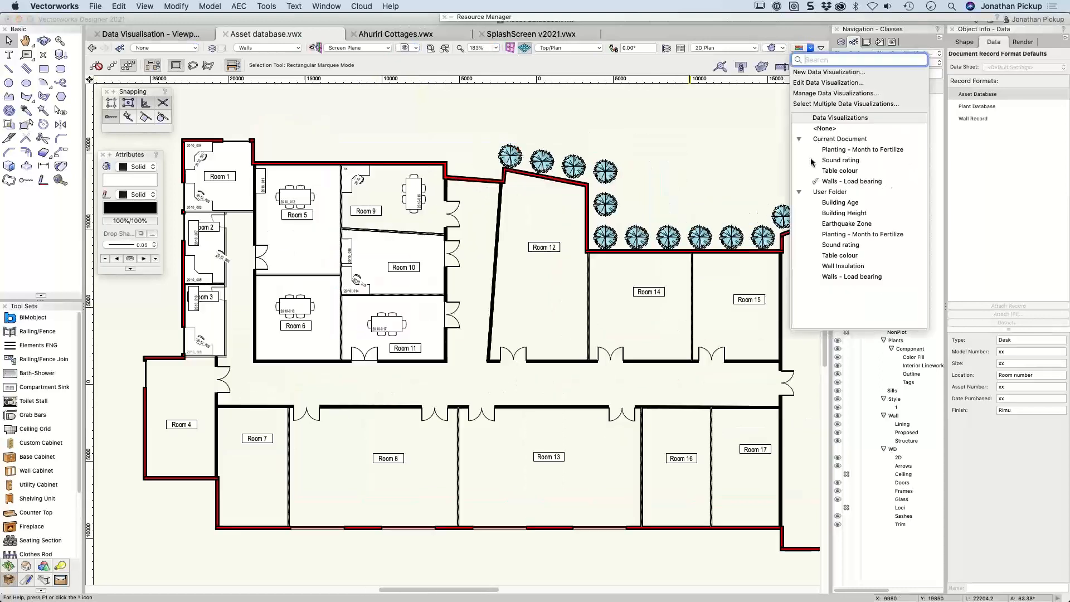
Activate the current document's Sound rating data visualization on the floor plan
{"action": "left_click", "coordinate": [811, 160]}
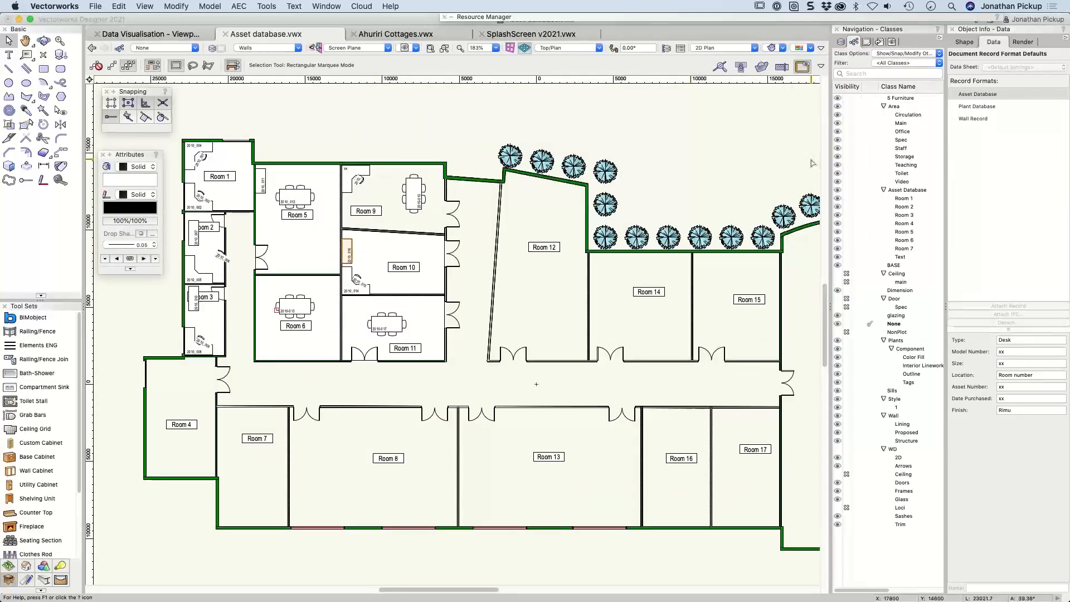
{"action": "left_click", "coordinate": [807, 49]}
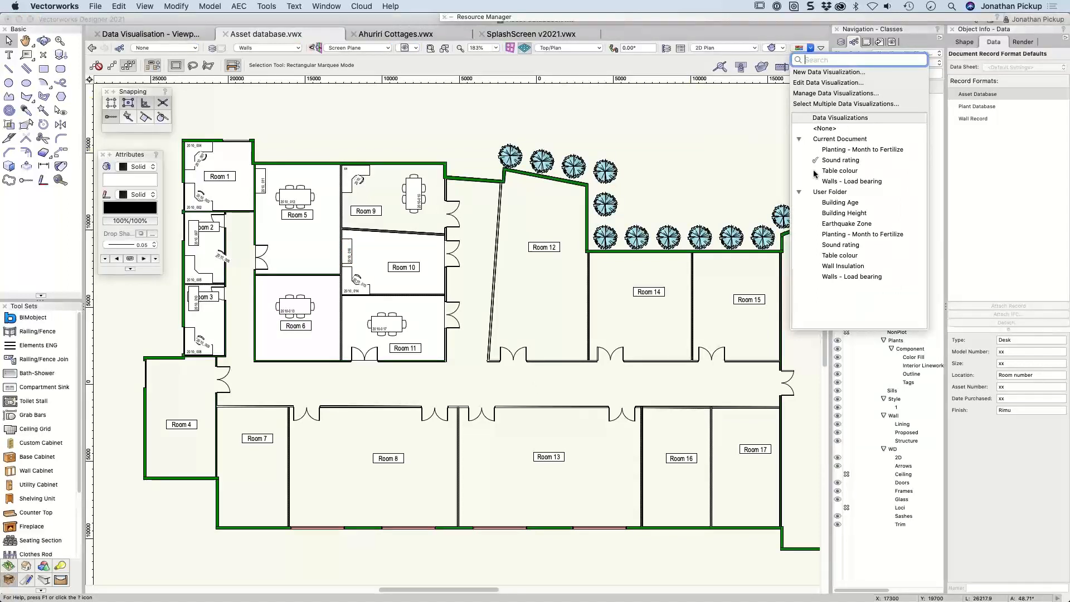
{"action": "left_click", "coordinate": [301, 195]}
Examine the asset record data of furniture in Rooms 1 and 2, the Room 3 chair and the Room 6 table
{"action": "scroll", "coordinate": [204, 178], "scroll_direction": "up", "scroll_amount": 3}
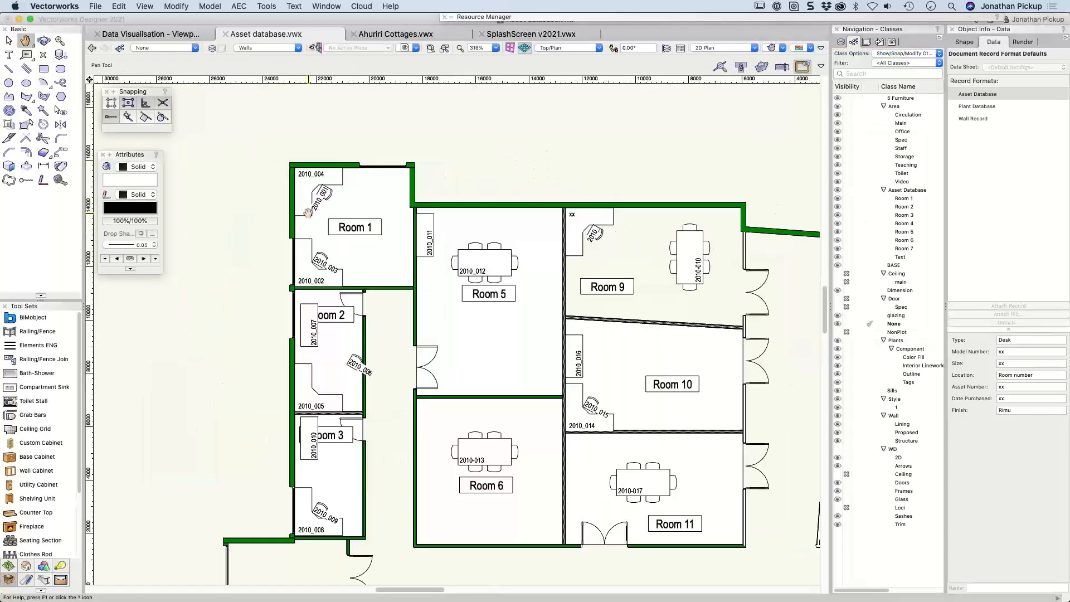
{"action": "mouse_move", "coordinate": [461, 307]}
{"action": "middle_mouse_down"}
{"action": "mouse_move", "coordinate": [308, 212]}
{"action": "mouse_move", "coordinate": [556, 305]}
{"action": "middle_mouse_up"}
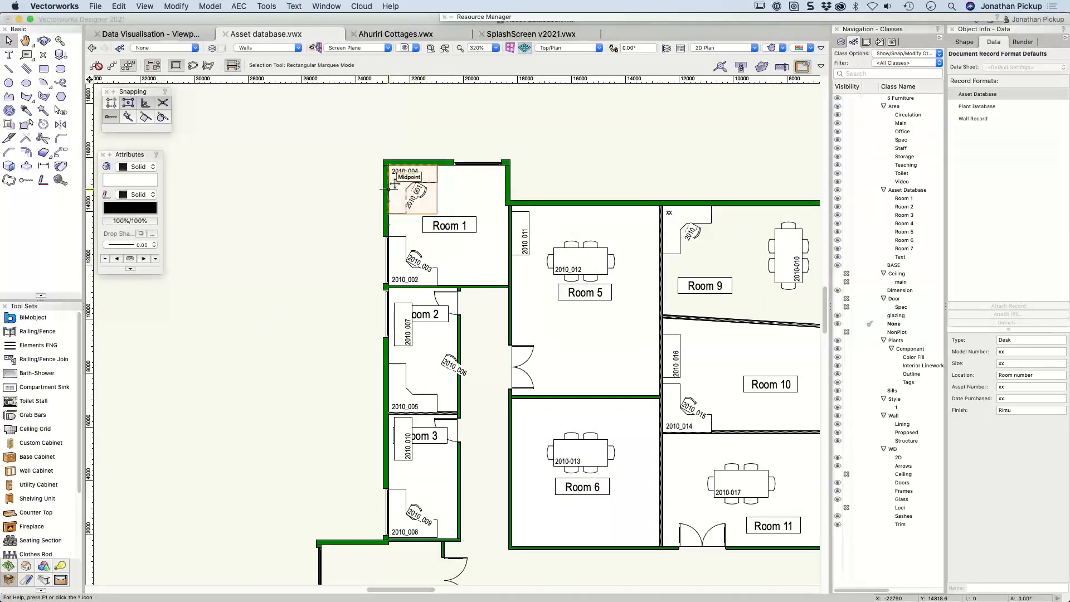
{"action": "left_click", "coordinate": [395, 184]}
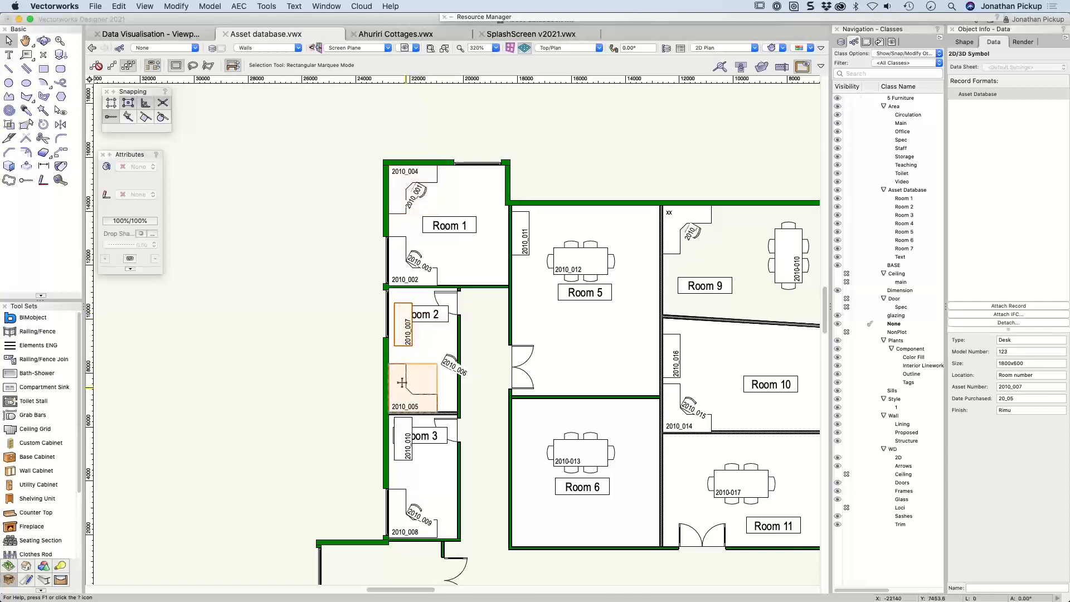
{"action": "left_click", "coordinate": [436, 506]}
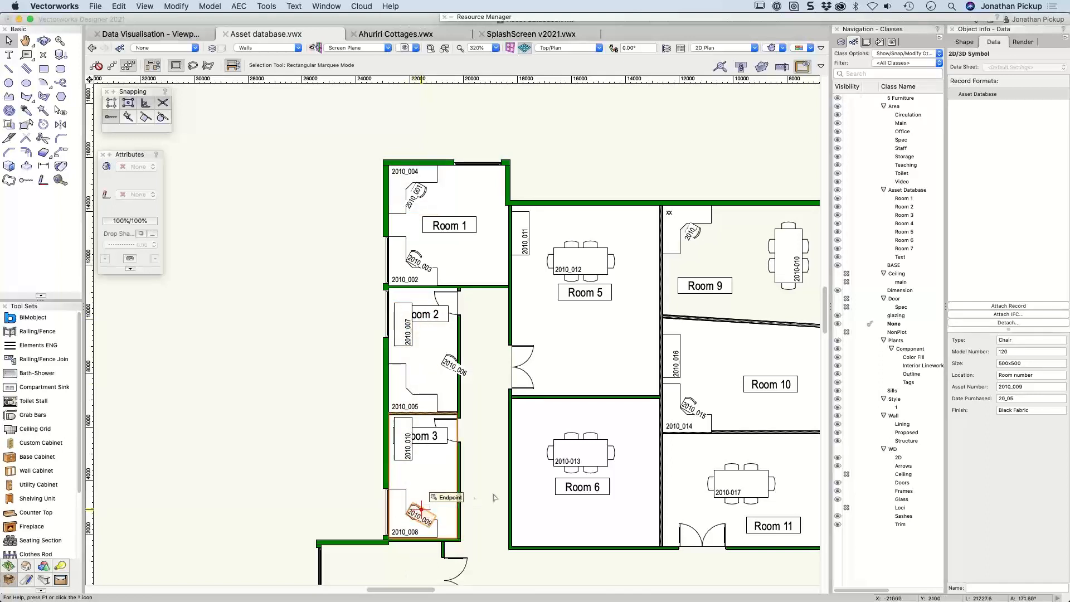
{"action": "left_click", "coordinate": [577, 441]}
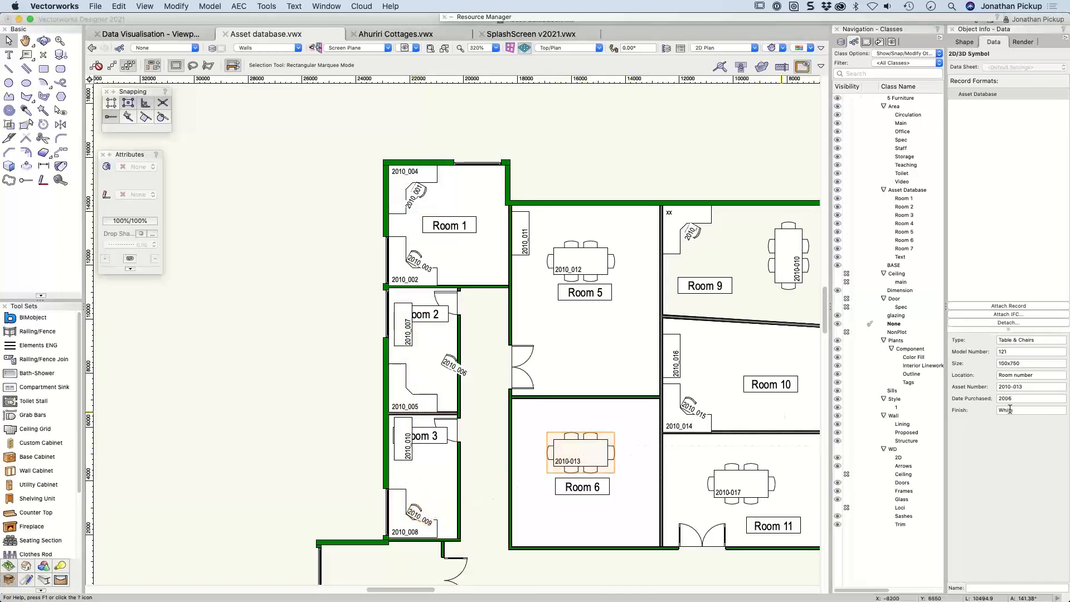
Activate the current document's Table colour data visualization and view the colored furniture across the rooms
{"action": "left_click", "coordinate": [811, 48]}
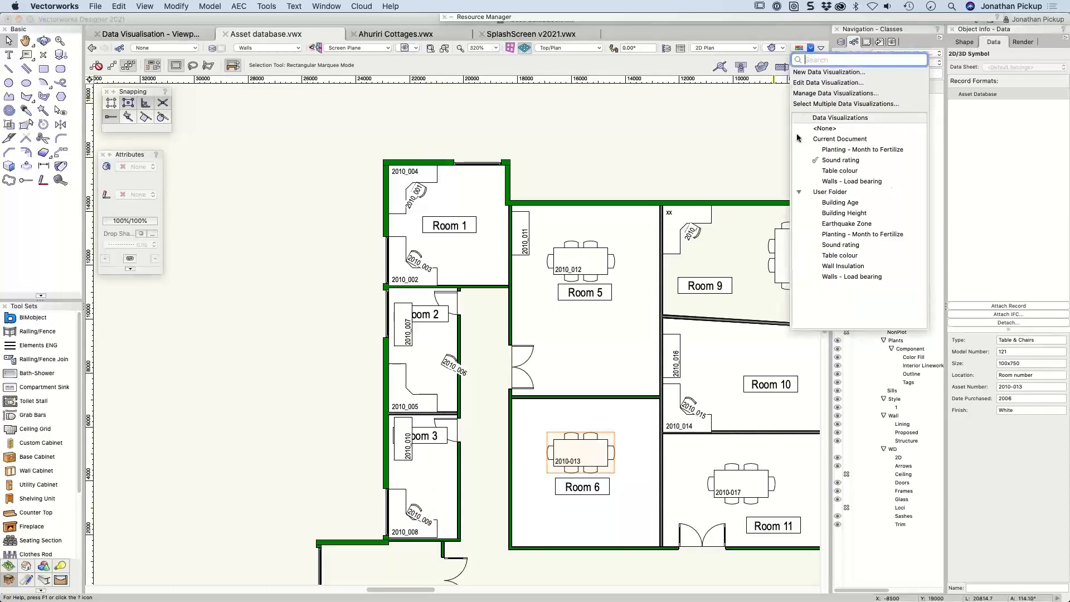
{"action": "left_click", "coordinate": [823, 174]}
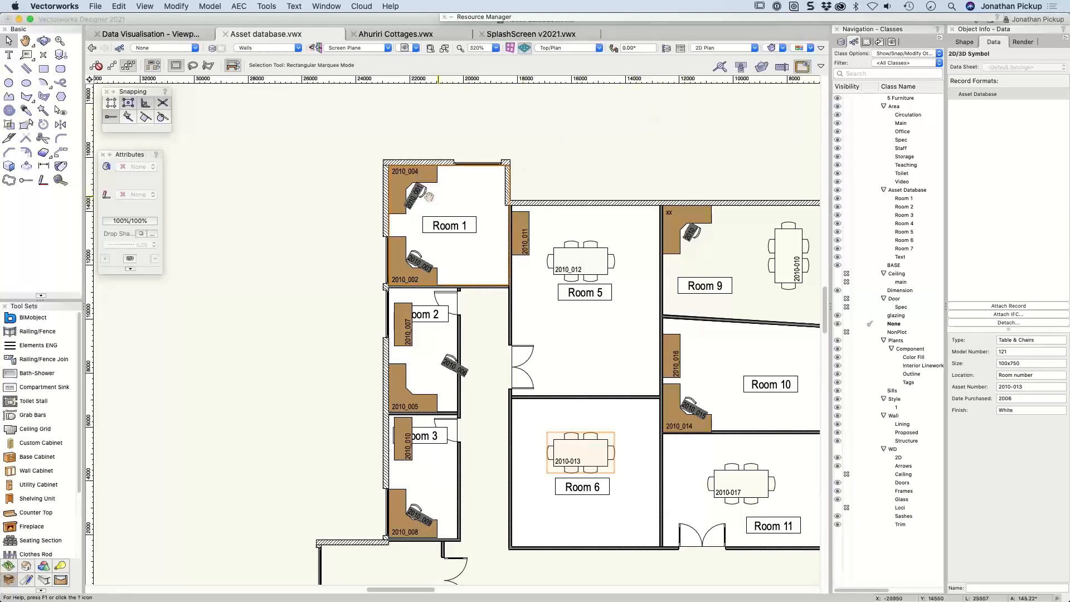
{"action": "key", "text": "h"}
{"action": "left_click_drag", "start_coordinate": [434, 195], "coordinate": [250, 166]}
{"action": "key", "text": "x"}
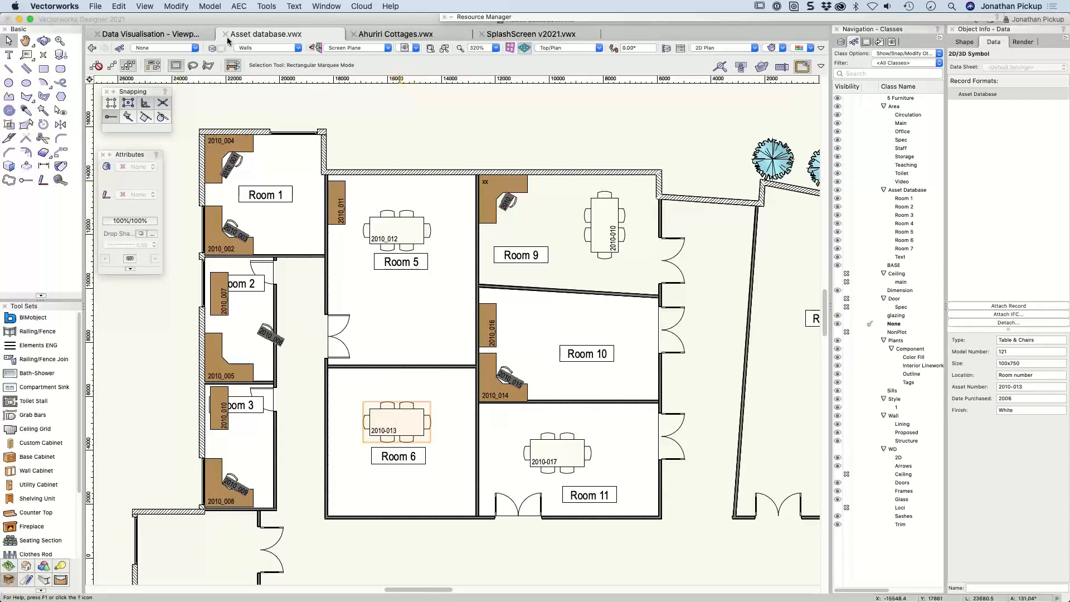
Switch to the Data Visualisation city drawing, set the Right Isometric view and set its data visualization to None
{"action": "left_click", "coordinate": [187, 33]}
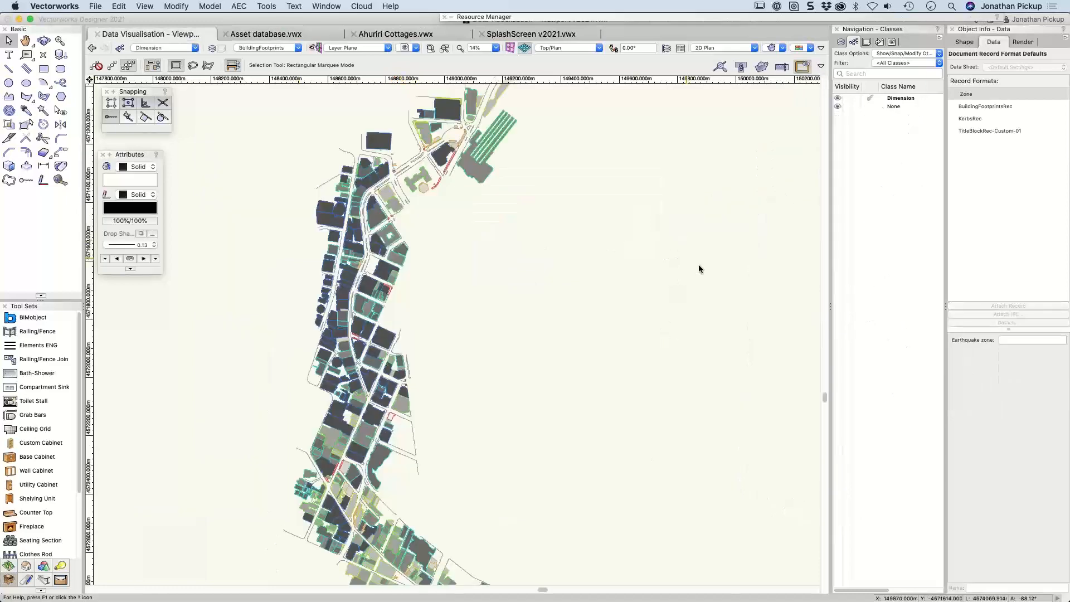
{"action": "key", "text": "3"}
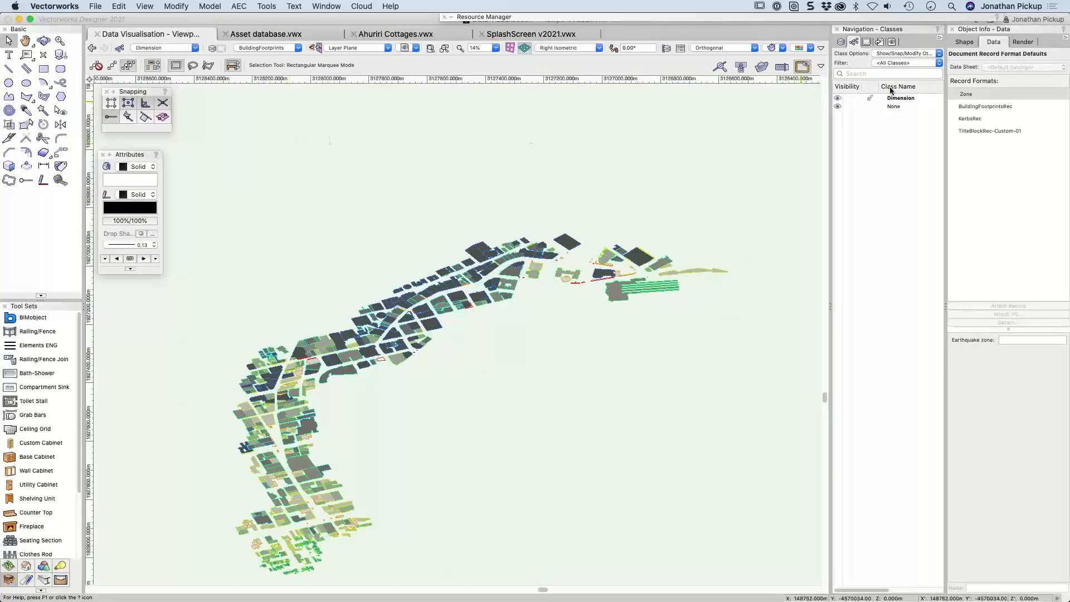
{"action": "left_click", "coordinate": [811, 48]}
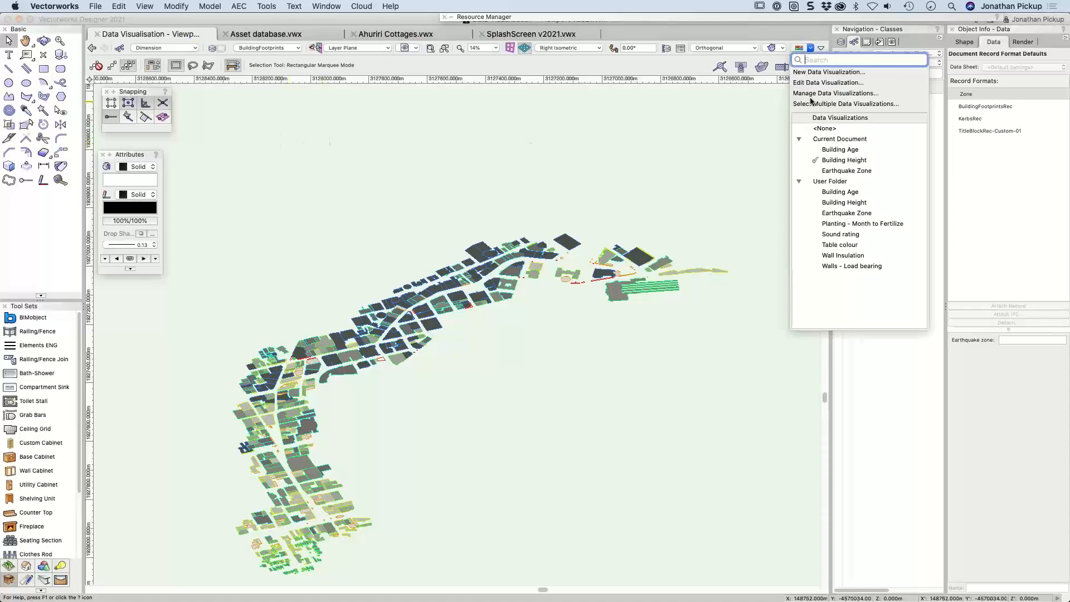
{"action": "left_click", "coordinate": [824, 129]}
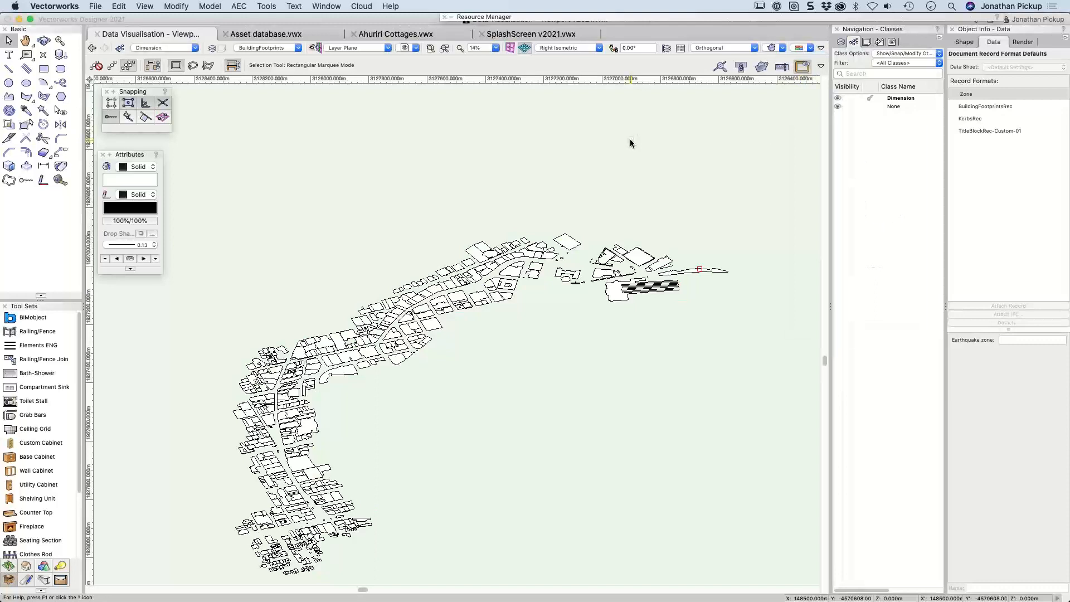
Use Modify by Record to extrude the entire drawing by BuildingFootprintsRec elevation with a multiplier of 1, including groups and symbols
{"action": "left_click", "coordinate": [266, 6]}
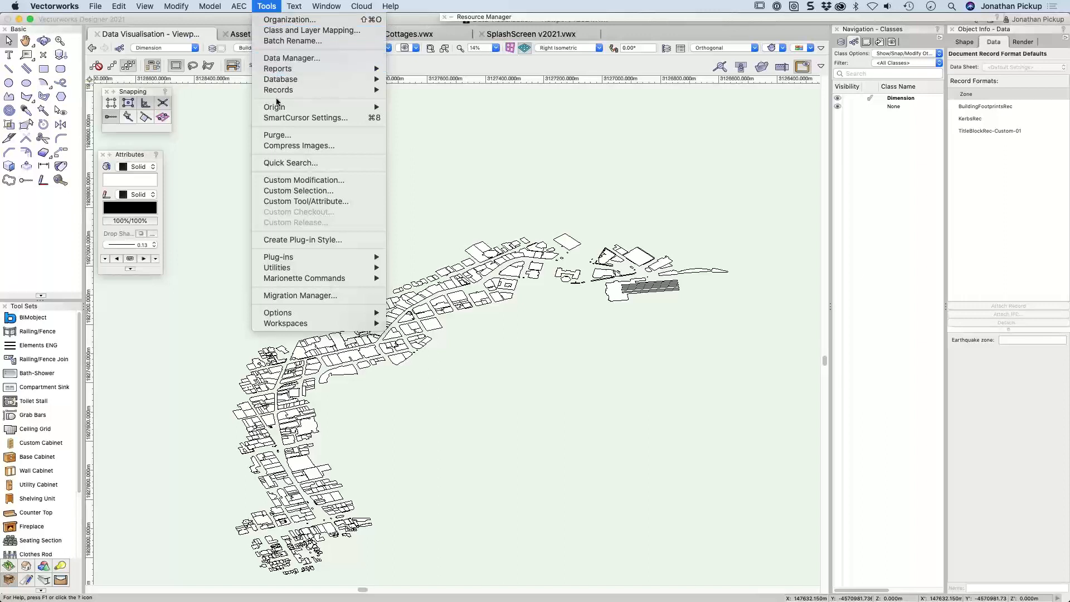
{"action": "mouse_move", "coordinate": [281, 89]}
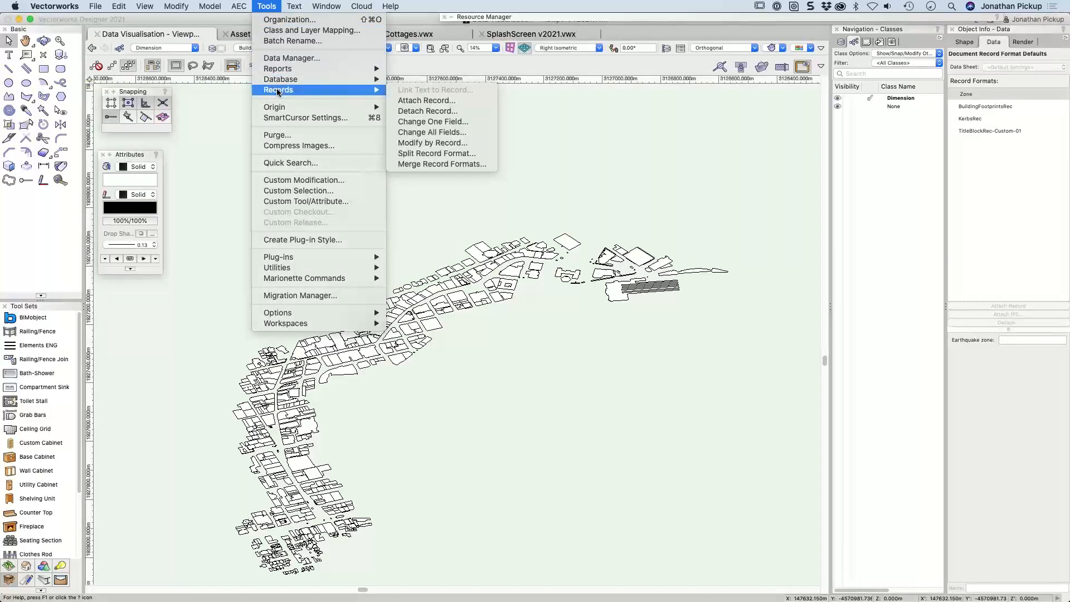
{"action": "left_click", "coordinate": [434, 144]}
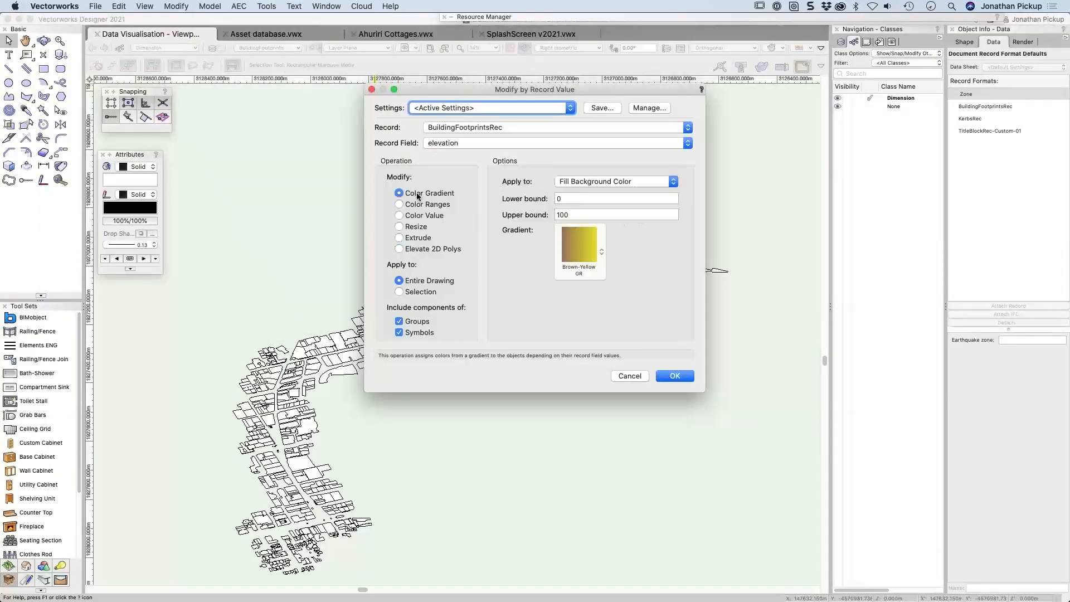
{"action": "left_click", "coordinate": [463, 128]}
{"action": "left_click", "coordinate": [463, 128]}
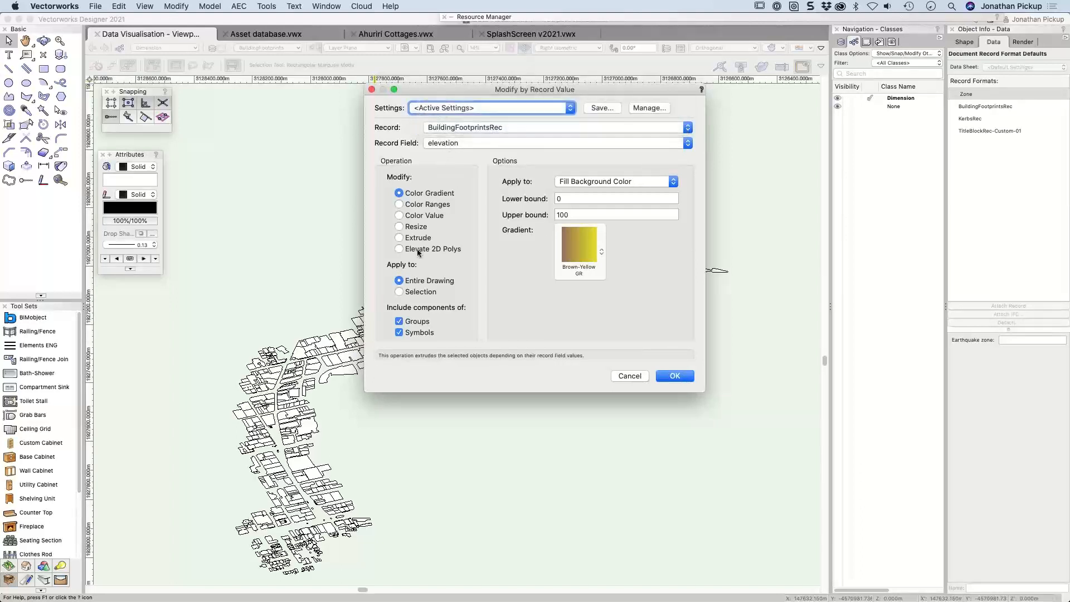
{"action": "left_click", "coordinate": [402, 240]}
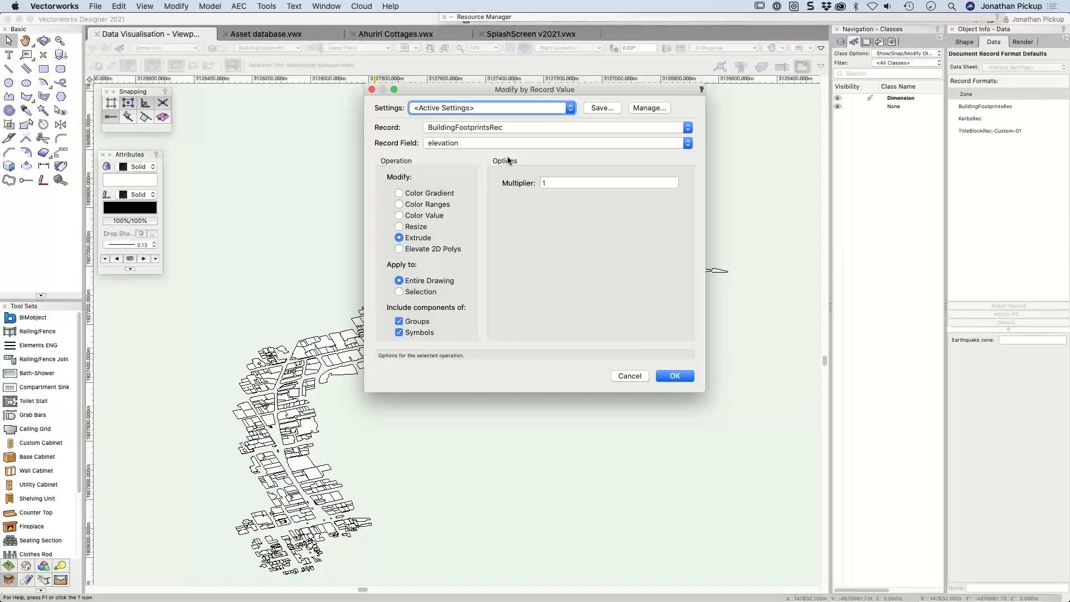
{"action": "left_click", "coordinate": [665, 377]}
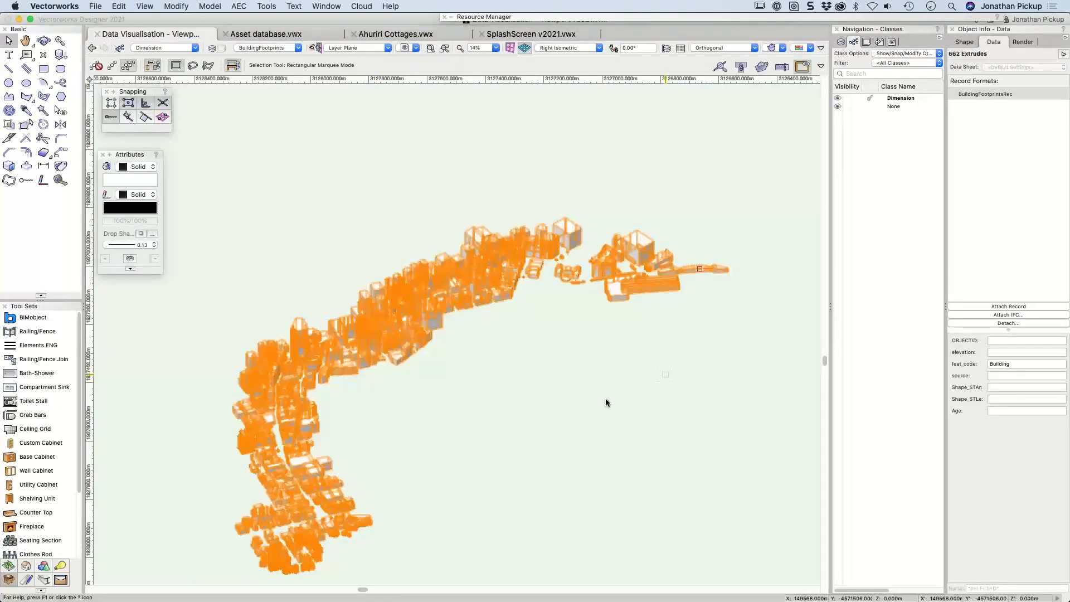
{"action": "left_click", "coordinate": [520, 366]}
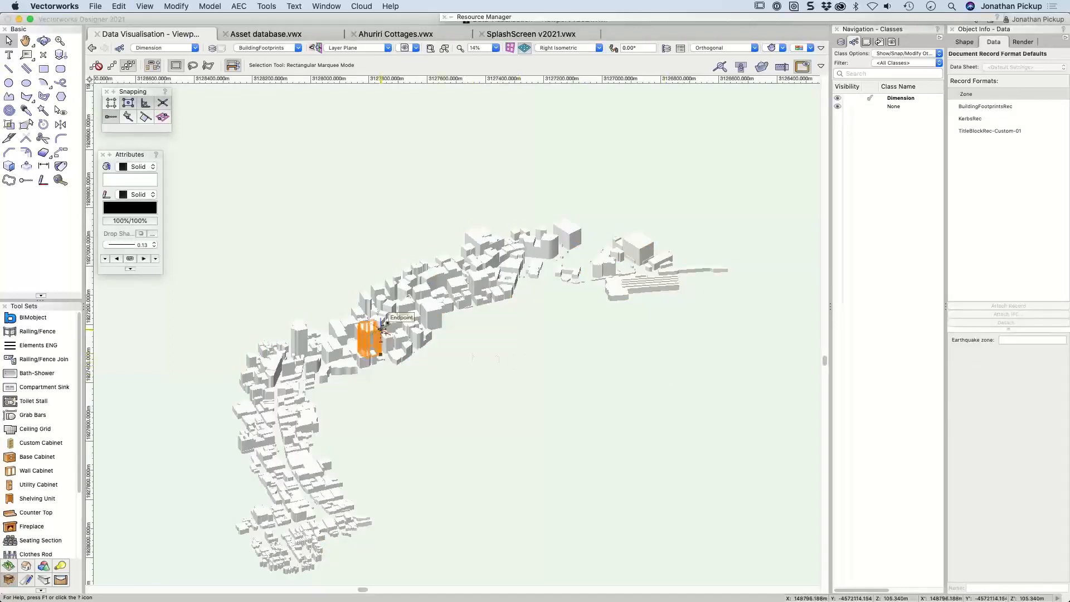
Enable Draw Edges in the OpenGL options for the extruded buildings
{"action": "scroll", "coordinate": [381, 329], "scroll_direction": "up", "scroll_amount": 3}
{"action": "middle_click_drag", "start_coordinate": [363, 308], "coordinate": [317, 280], "text": "super"}
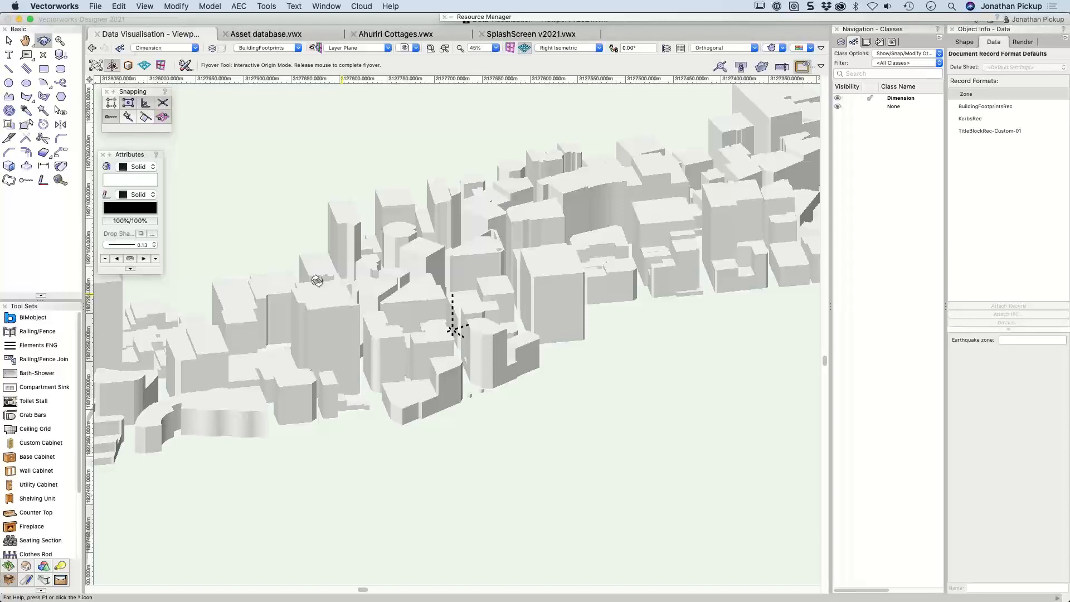
{"action": "middle_click_drag", "start_coordinate": [317, 280], "coordinate": [296, 271], "text": "super"}
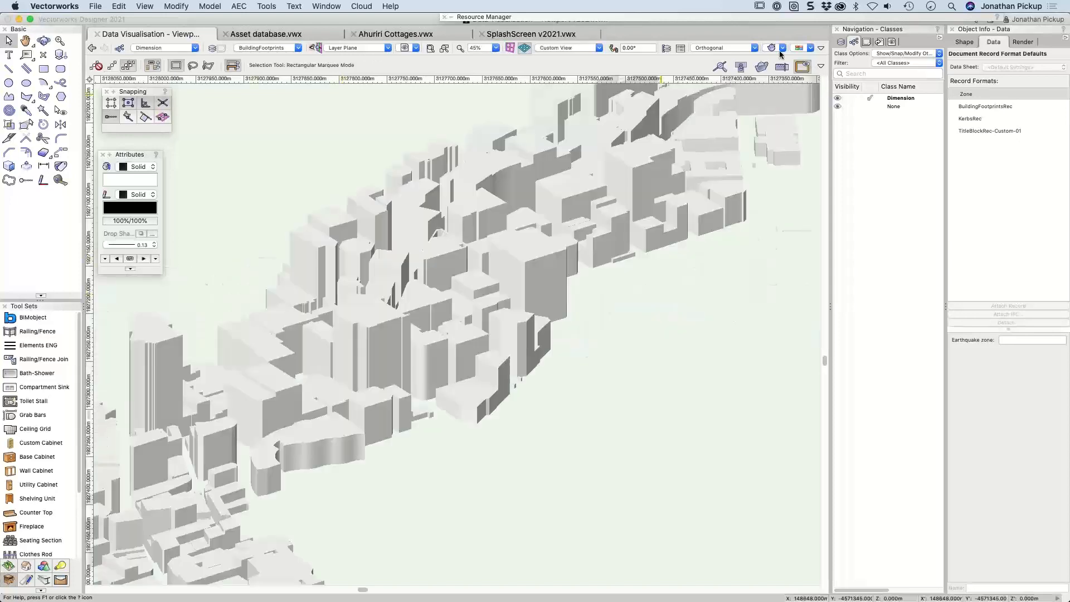
{"action": "left_click", "coordinate": [772, 48]}
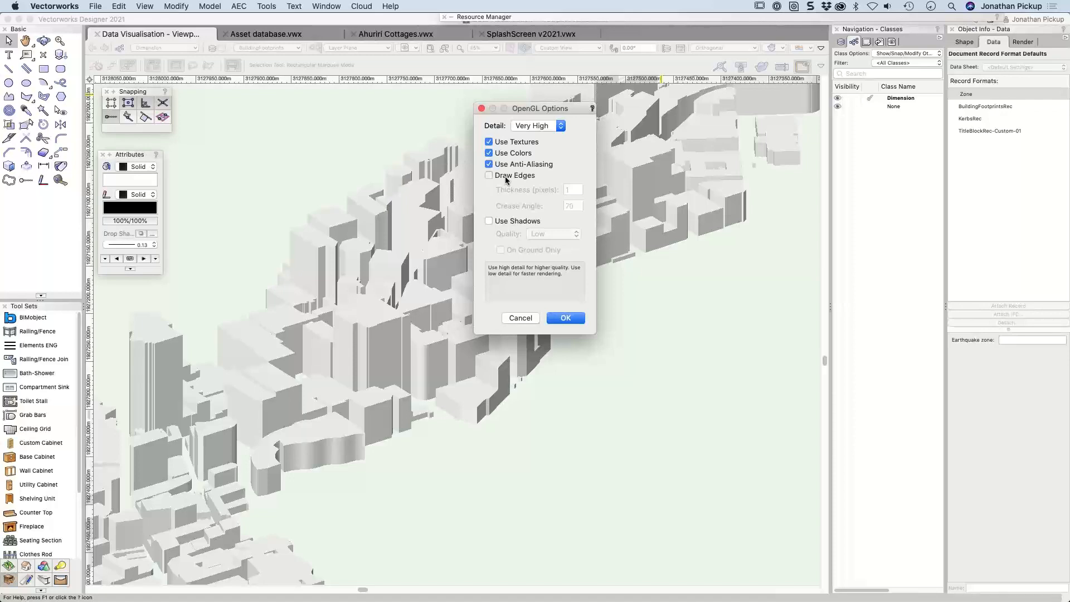
{"action": "left_click", "coordinate": [504, 176]}
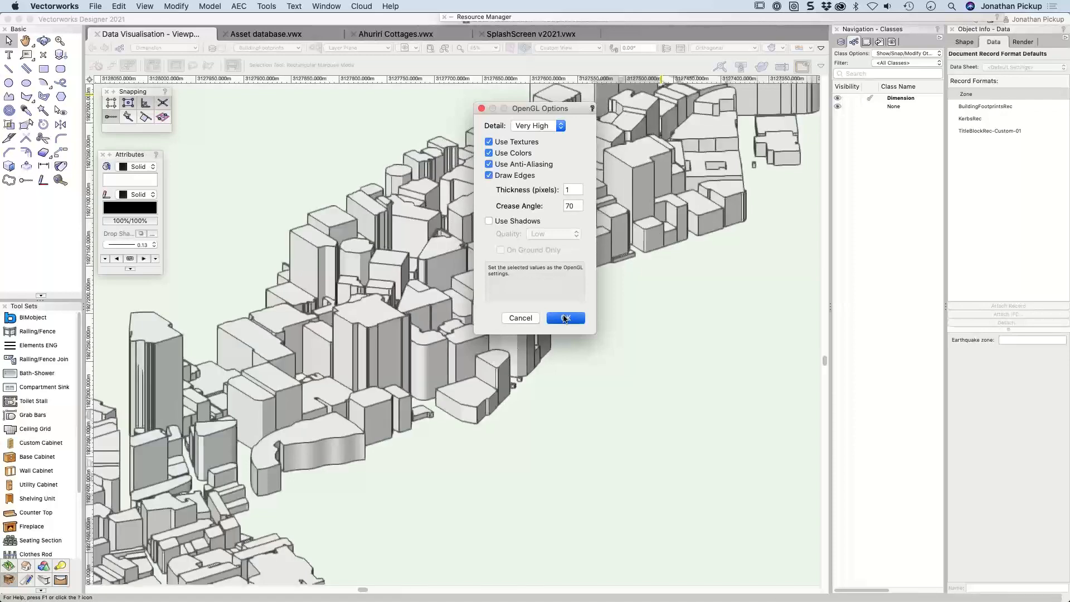
{"action": "left_click", "coordinate": [565, 317]}
Activate the current document's Earthquake Zone data visualization on the extruded city buildings
{"action": "middle_click_drag", "start_coordinate": [579, 312], "coordinate": [465, 182], "text": "super"}
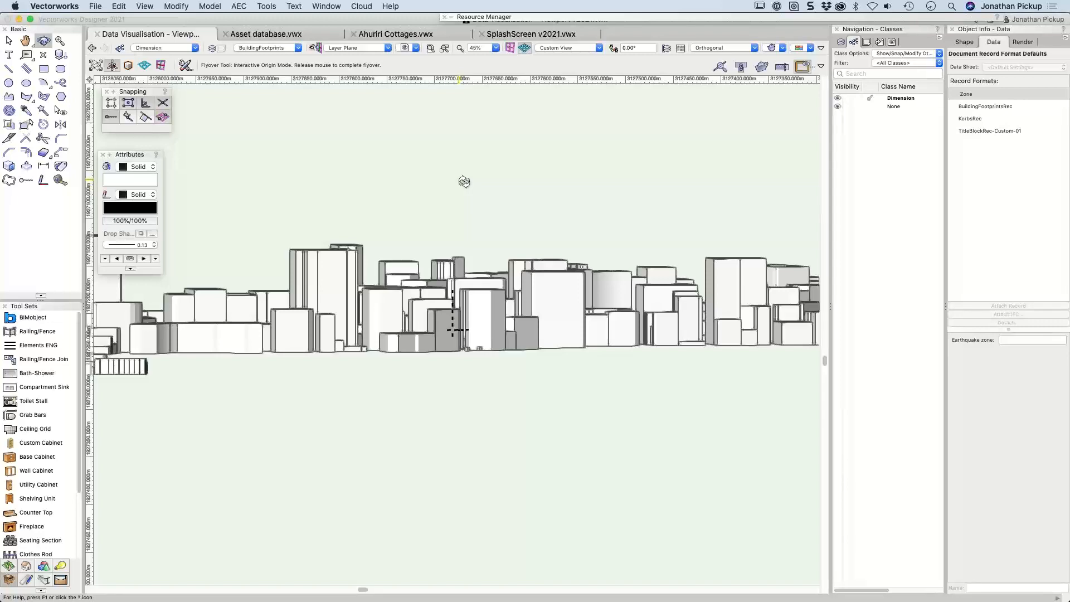
{"action": "left_click_drag", "start_coordinate": [464, 181], "coordinate": [594, 384]}
{"action": "key", "text": "x"}
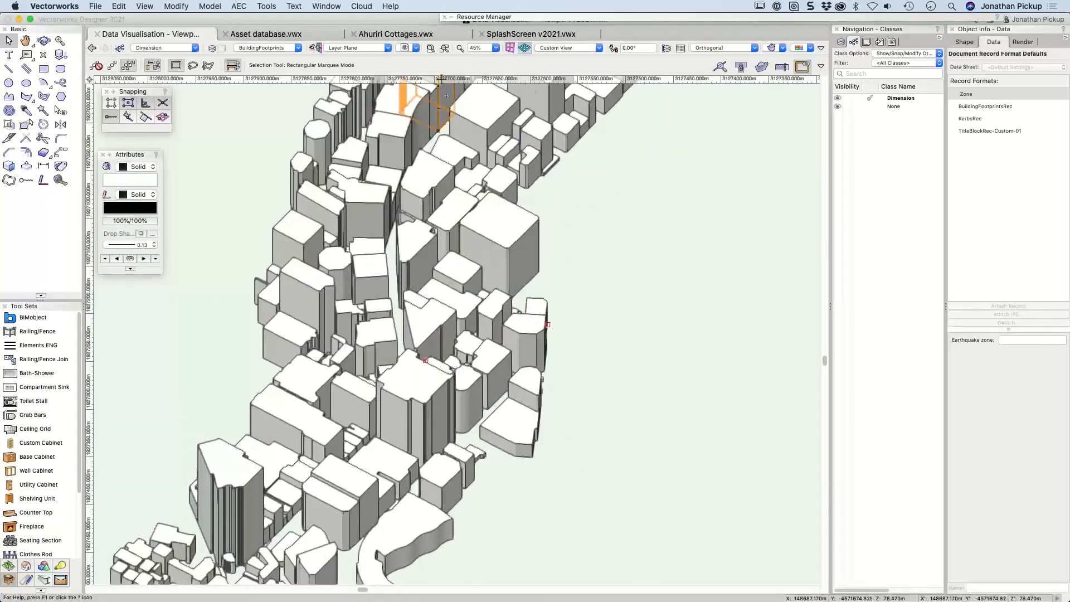
{"action": "left_click", "coordinate": [810, 49]}
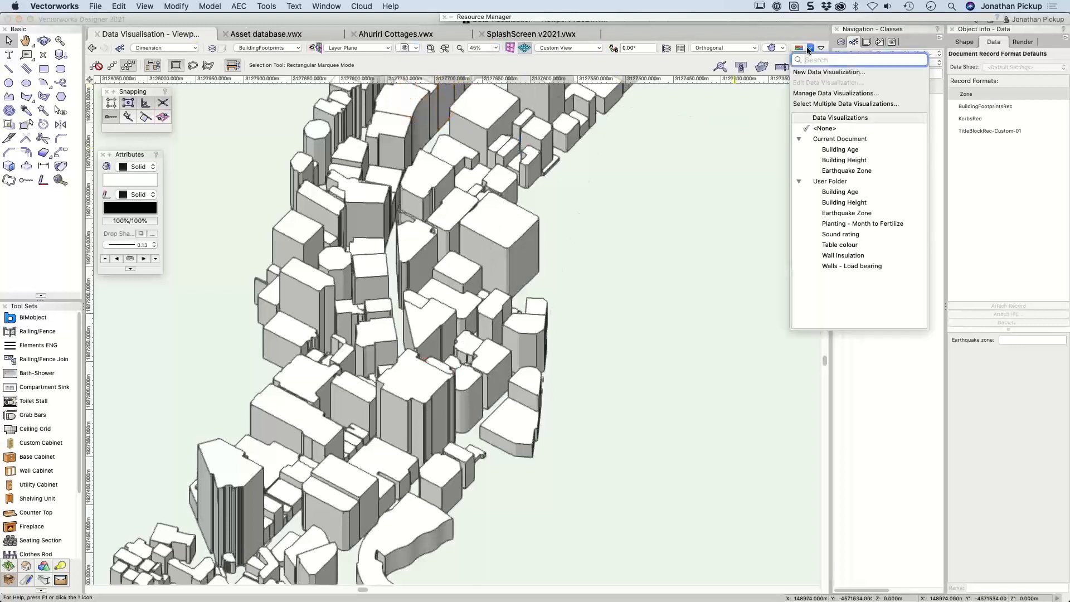
{"action": "left_click", "coordinate": [819, 171]}
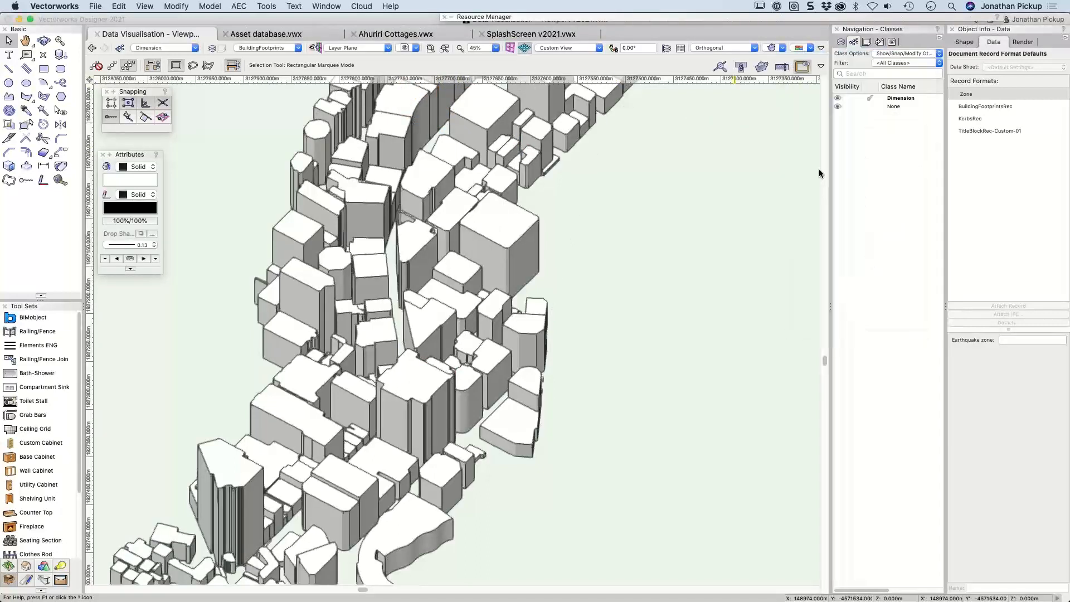
Inspect the record data of the large building near the waterfront edge and view the zone-colored city model from other angles
{"action": "left_click", "coordinate": [498, 241]}
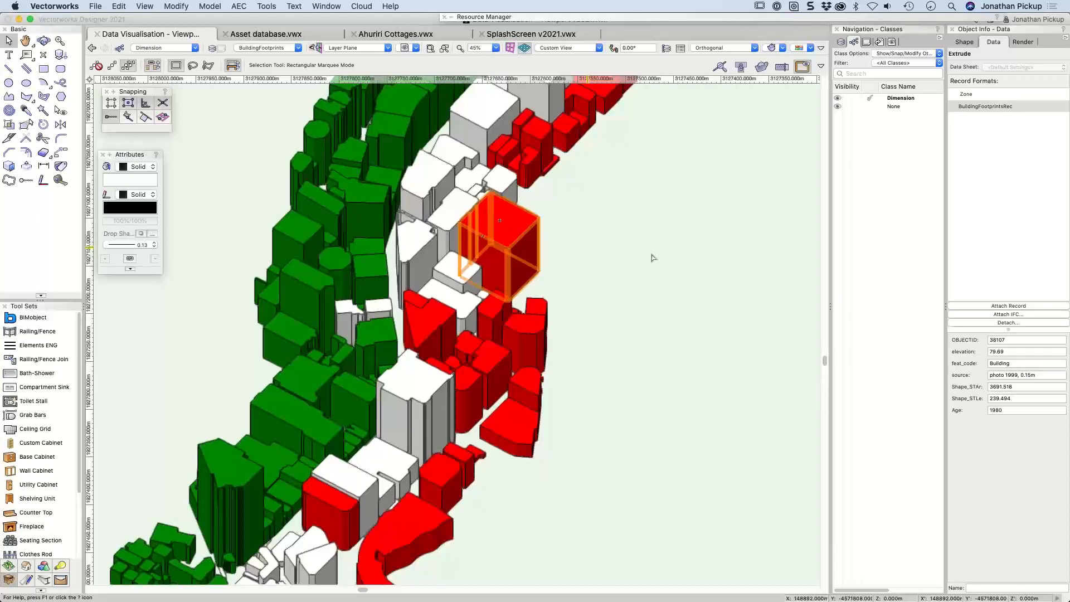
{"action": "left_click", "coordinate": [658, 230]}
{"action": "middle_click_drag", "start_coordinate": [658, 229], "coordinate": [120, 219], "text": "super"}
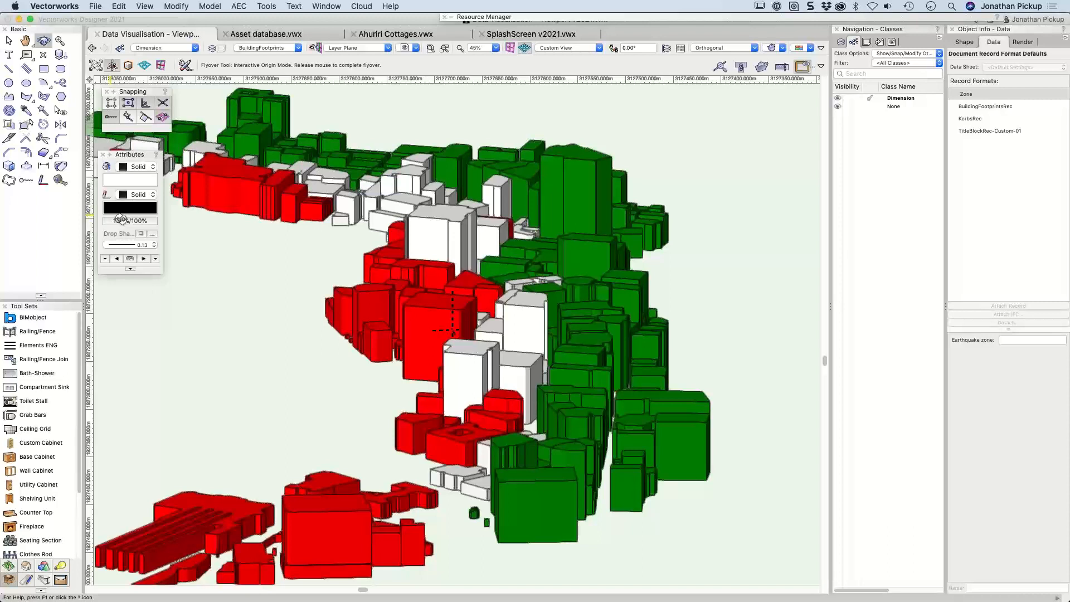
{"action": "left_click_drag", "start_coordinate": [120, 219], "coordinate": [126, 220]}
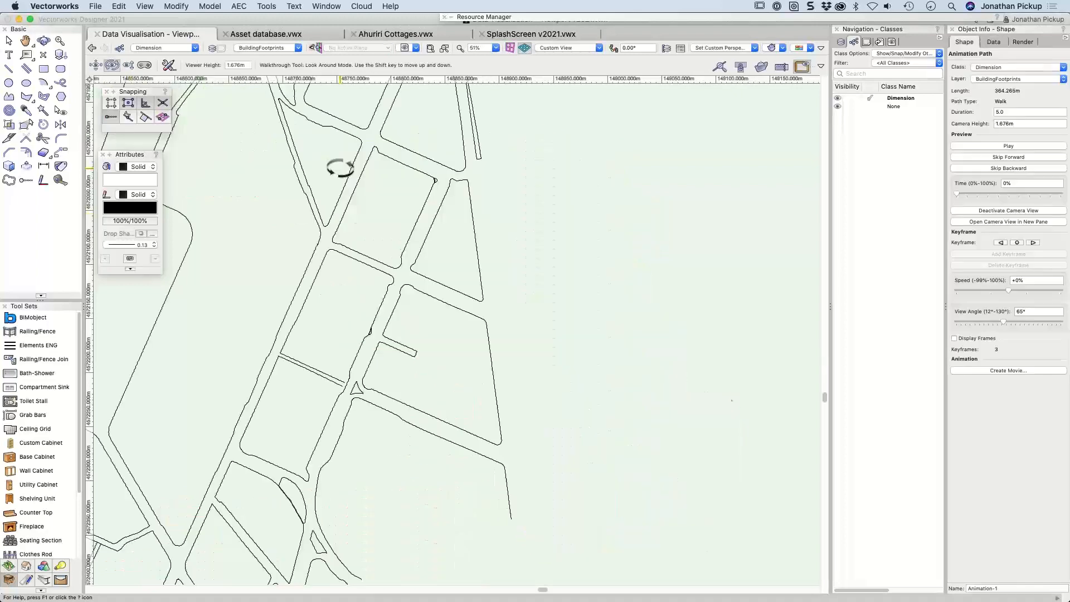
Try to look around the animation path's camera view with the Walkthrough tool
{"action": "left_click", "coordinate": [676, 259]}
{"action": "left_click_drag", "start_coordinate": [676, 260], "coordinate": [662, 252]}
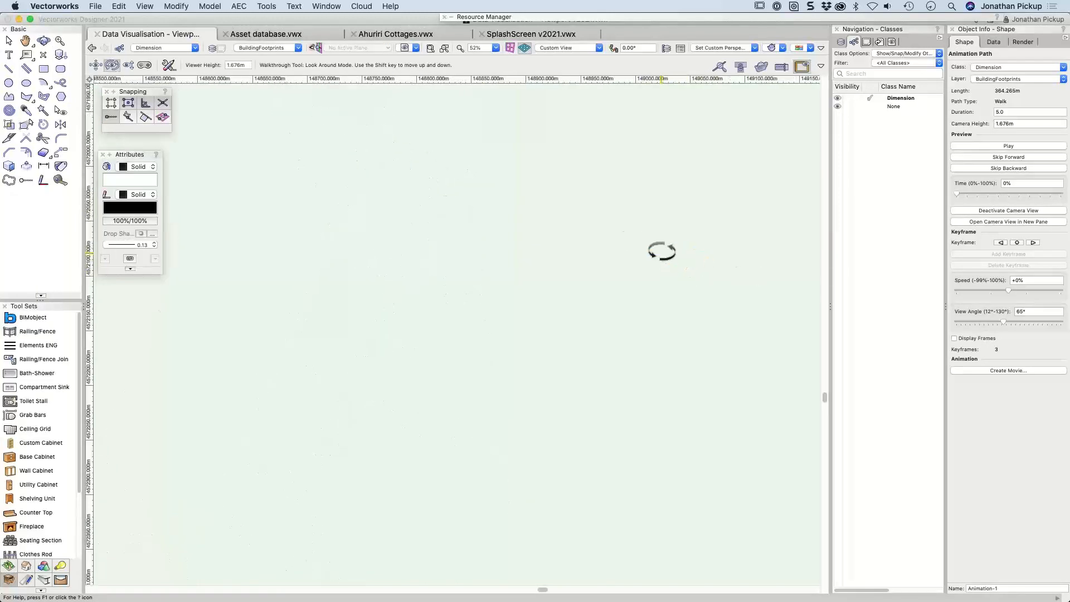
{"action": "left_click", "coordinate": [9, 41]}
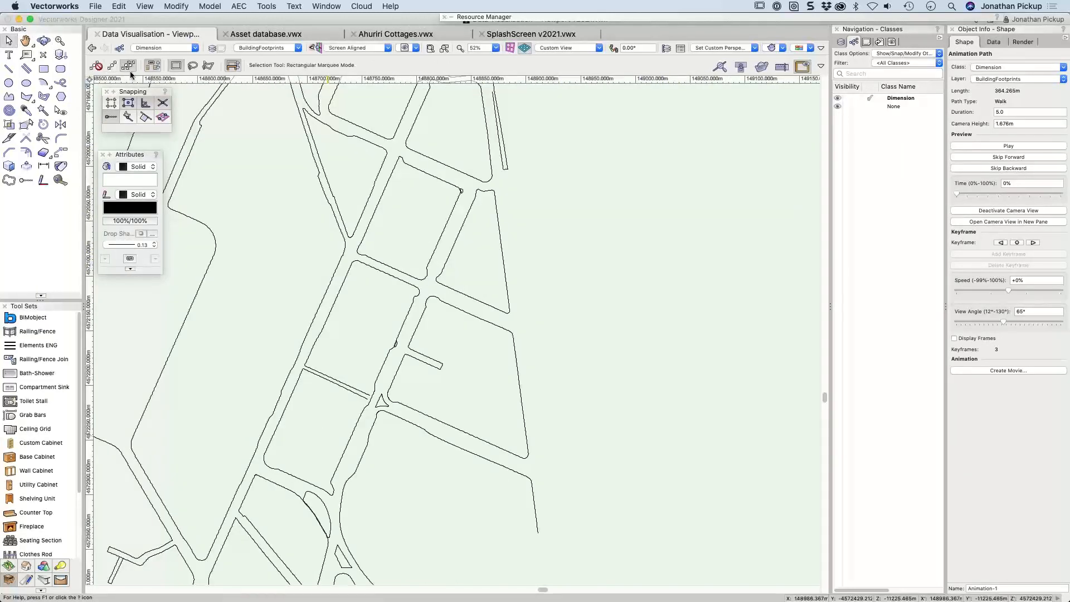
Undo the animation path work, the building data visualization and the OpenGL edge setting
{"action": "left_click", "coordinate": [373, 135]}
{"action": "key", "text": "super+z"}
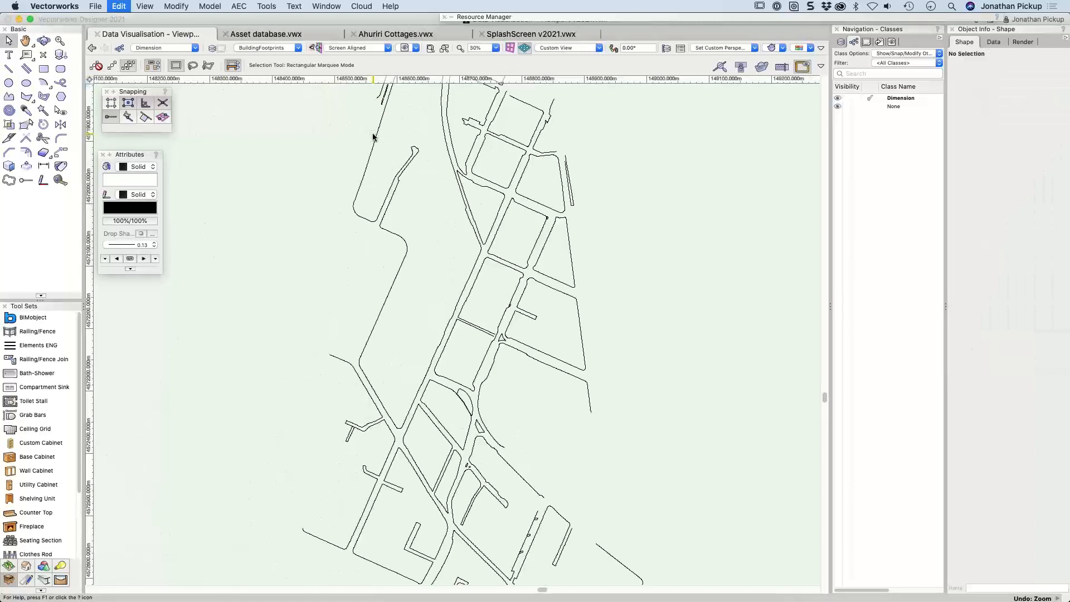
{"action": "key", "text": "super+z"}
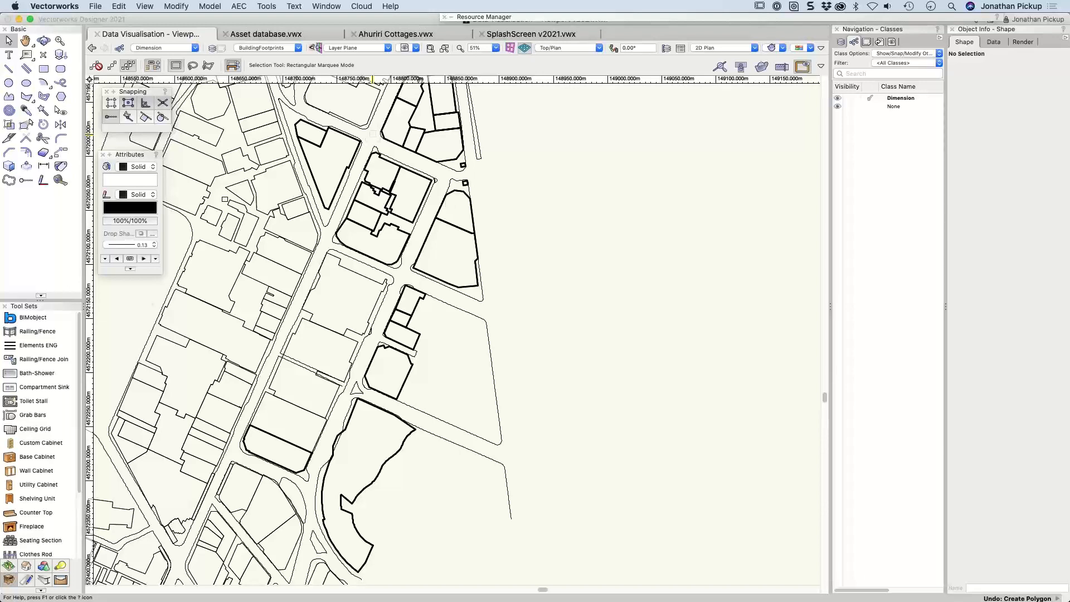
{"action": "key", "text": "super+z"}
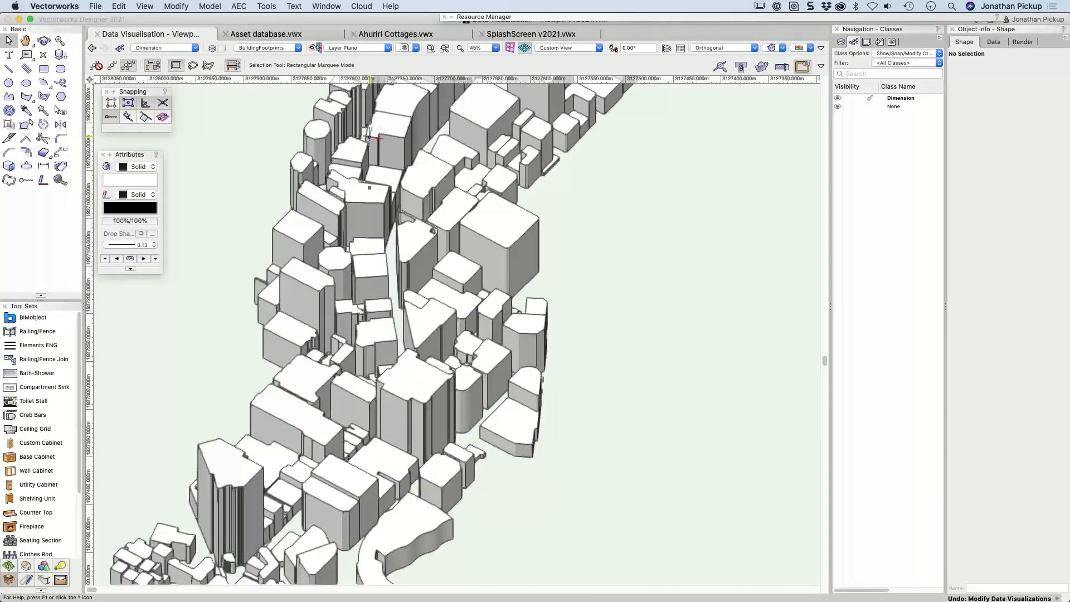
{"action": "key", "text": "super+z"}
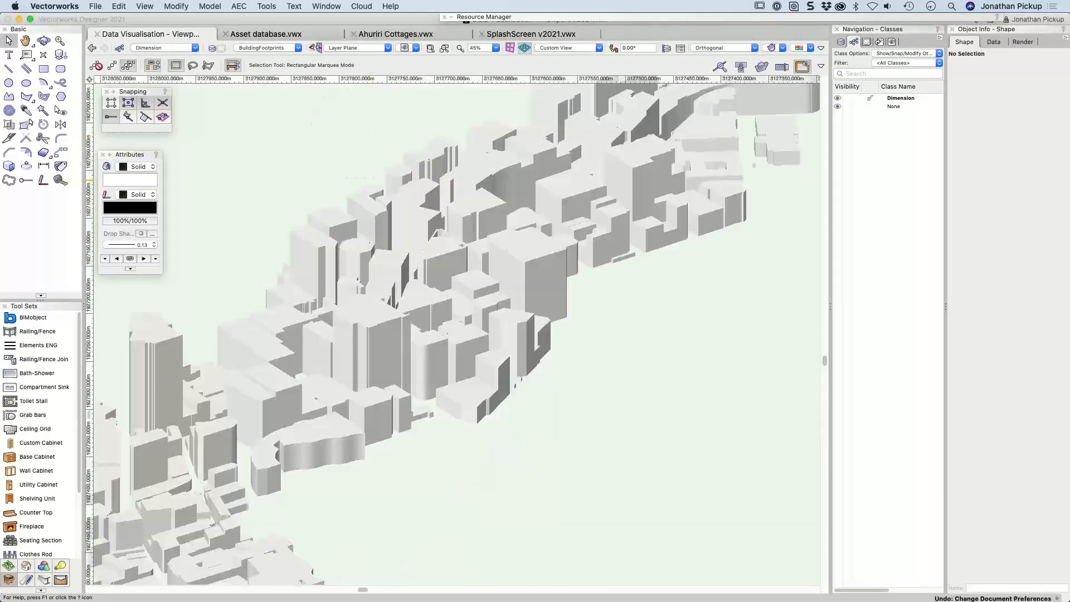
Orbit the plain extruded buildings and undo the extrusion back to the colored flat footprints in Right Isometric view
{"action": "left_click", "coordinate": [60, 180]}
{"action": "left_click", "coordinate": [372, 223]}
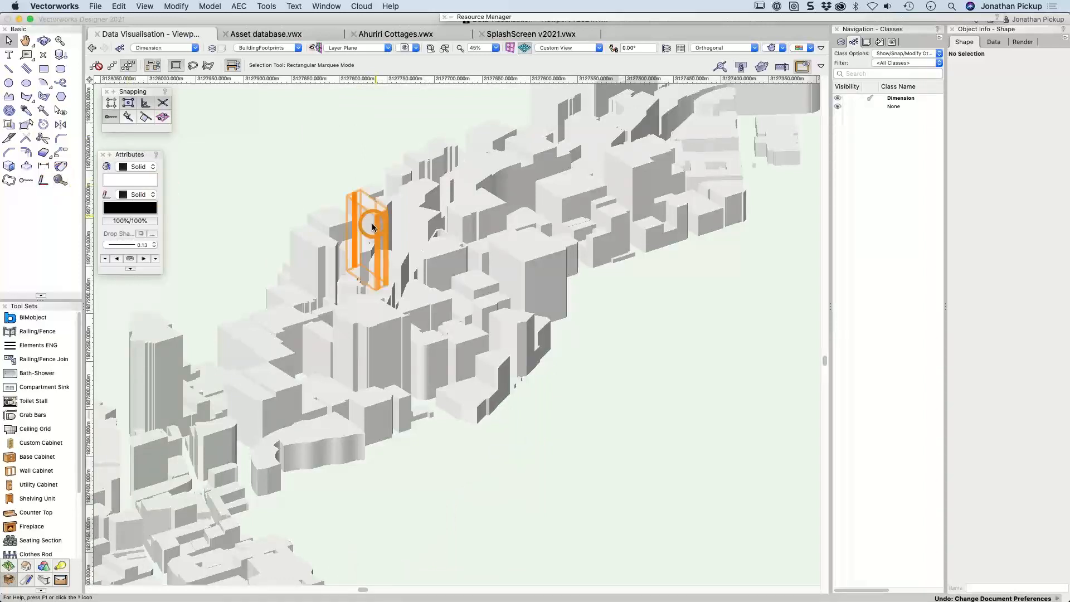
{"action": "middle_click_drag", "start_coordinate": [409, 246], "coordinate": [520, 304], "text": "super"}
{"action": "left_click_drag", "start_coordinate": [520, 304], "coordinate": [451, 308]}
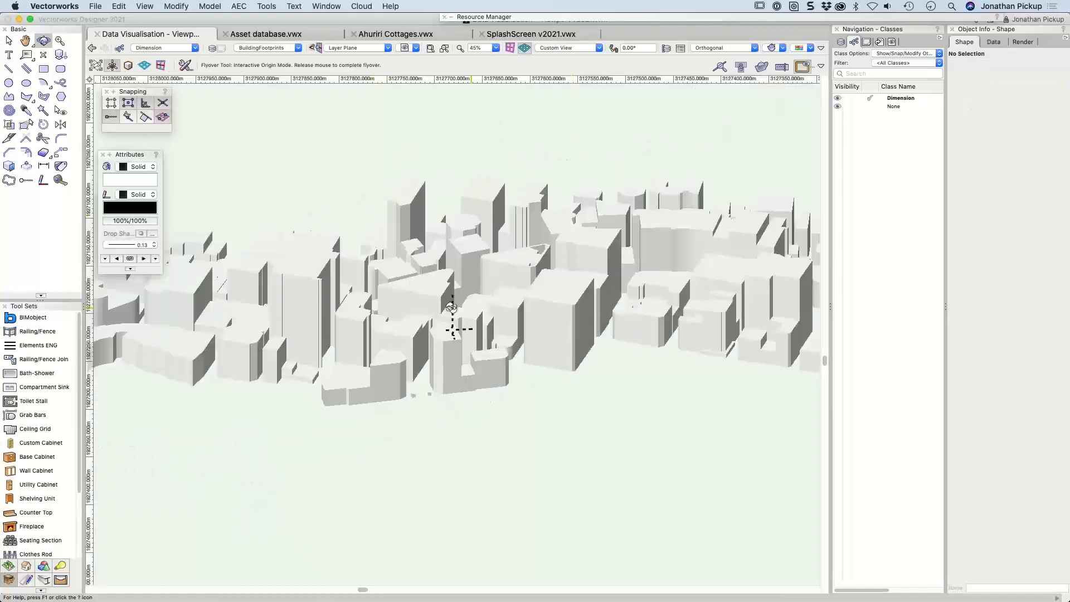
{"action": "key", "text": "x"}
{"action": "key", "text": "super+z"}
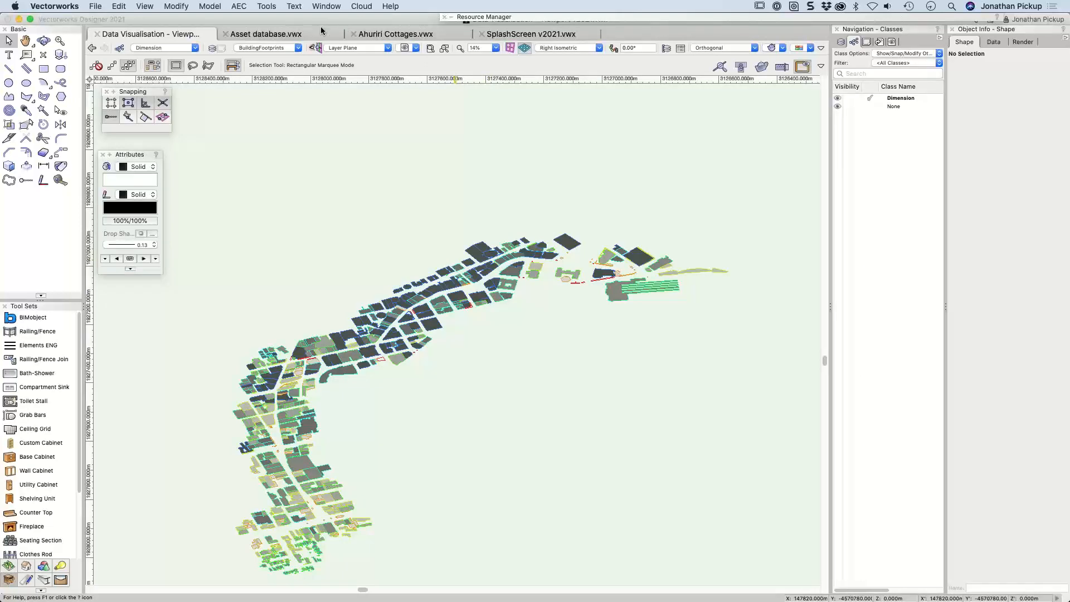
Switch to the Asset database drawing and activate the current document's Planting - Month to Fertilize data visualization for the trees outside Rooms 12 to 18
{"action": "left_click", "coordinate": [284, 34]}
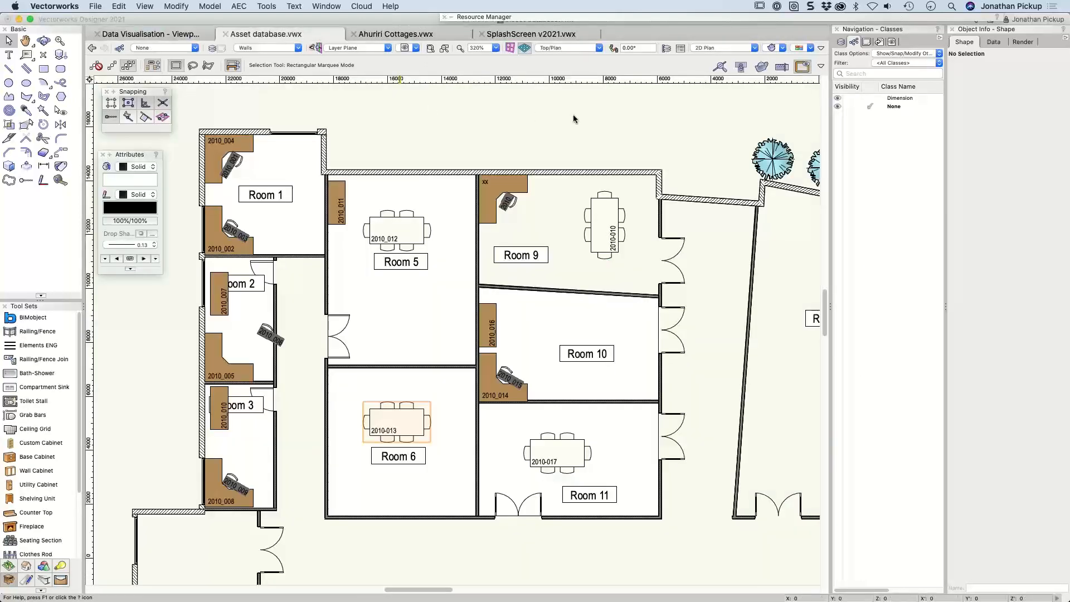
{"action": "key", "text": "h"}
{"action": "left_click_drag", "start_coordinate": [461, 128], "coordinate": [13, 177]}
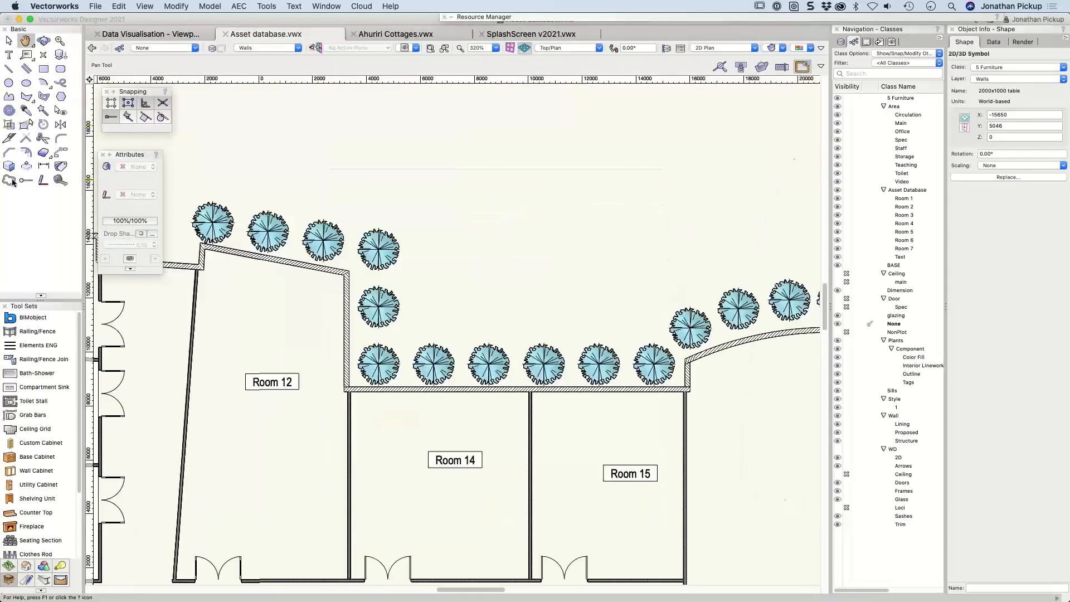
{"action": "key", "text": "x"}
{"action": "scroll", "coordinate": [214, 186], "scroll_direction": "down", "scroll_amount": 2}
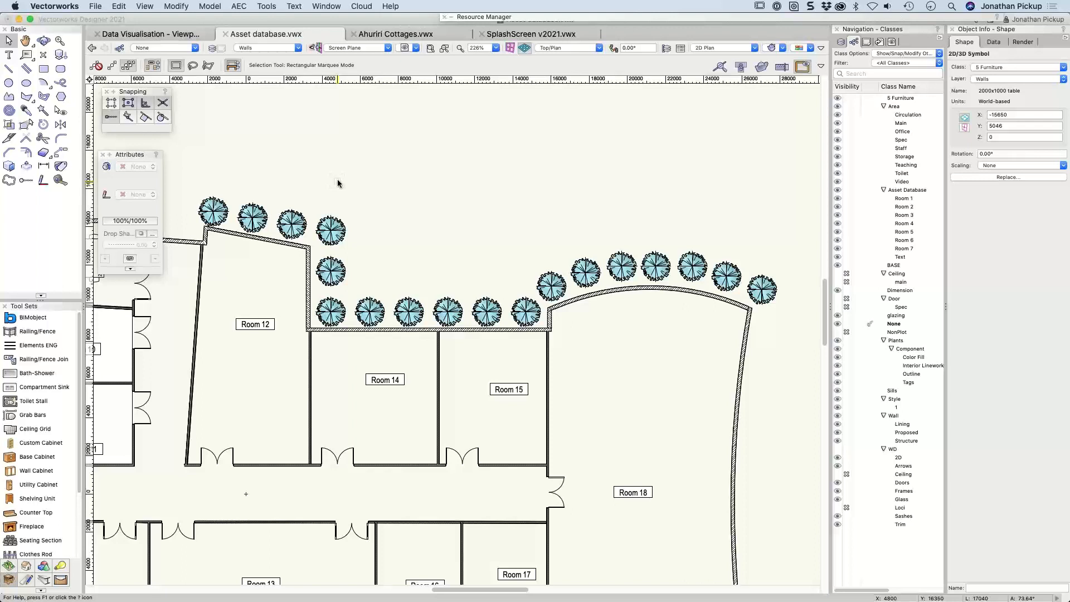
{"action": "left_click", "coordinate": [247, 188]}
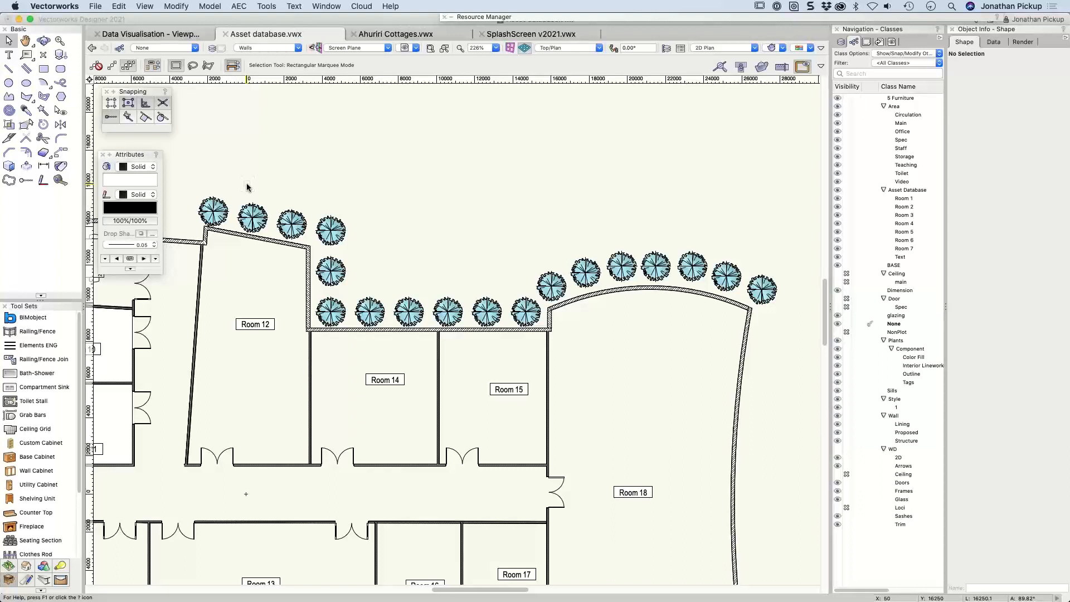
{"action": "left_click", "coordinate": [807, 50]}
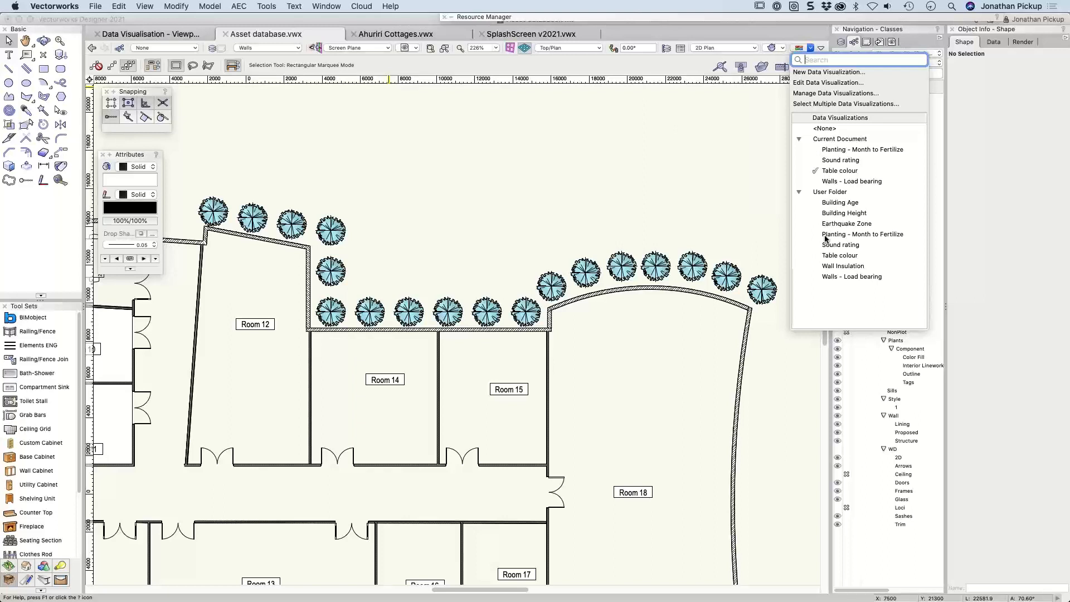
{"action": "left_click", "coordinate": [823, 149]}
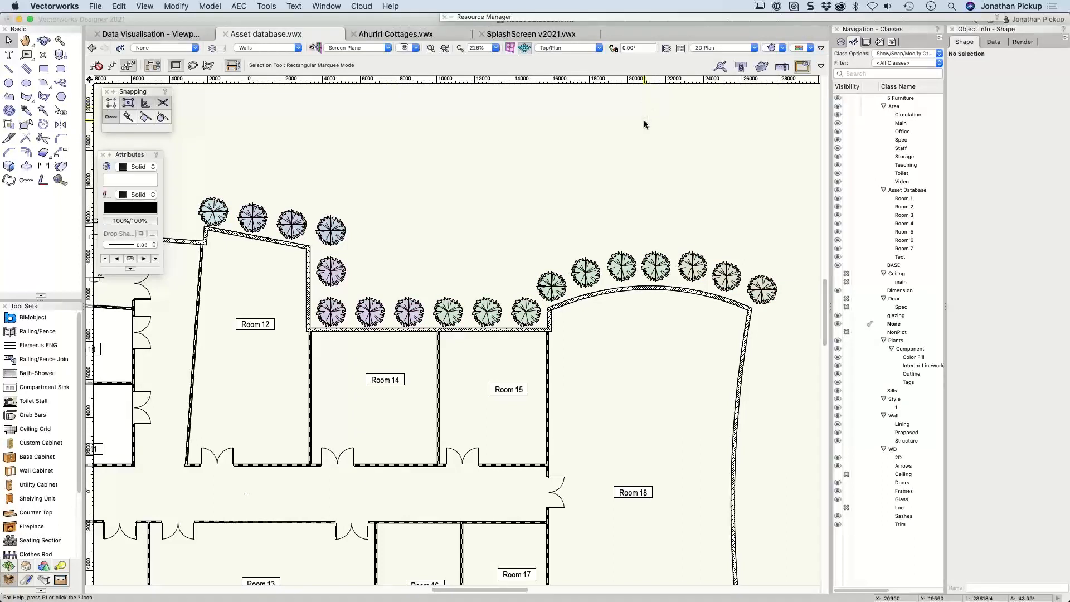
Edit the Planting - Month to Fertilize data visualization and auto-color the fills and pens of its month values
{"action": "left_click", "coordinate": [811, 48]}
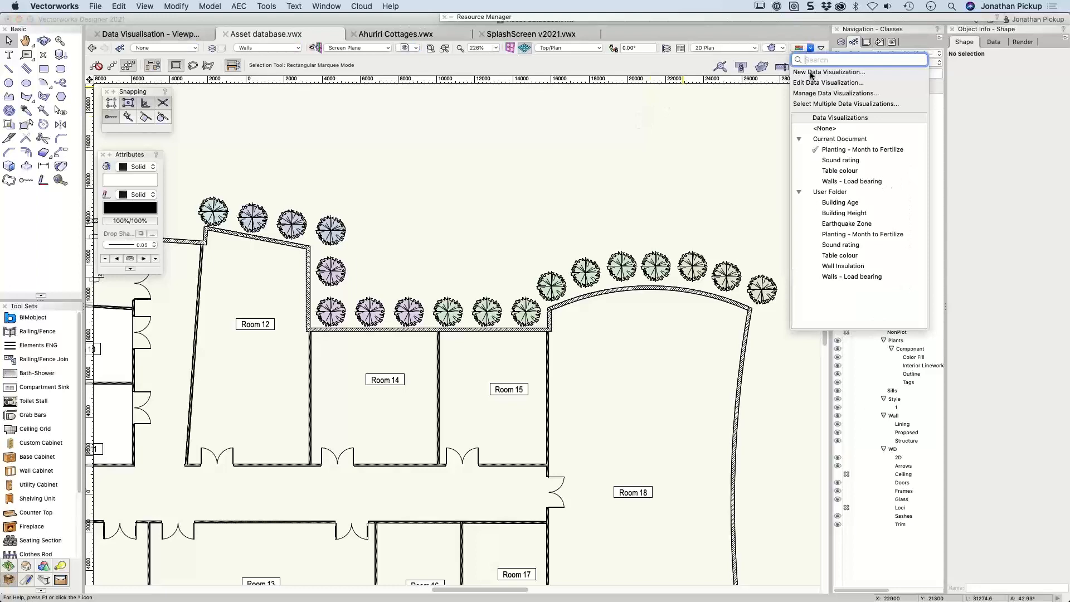
{"action": "left_click", "coordinate": [814, 83]}
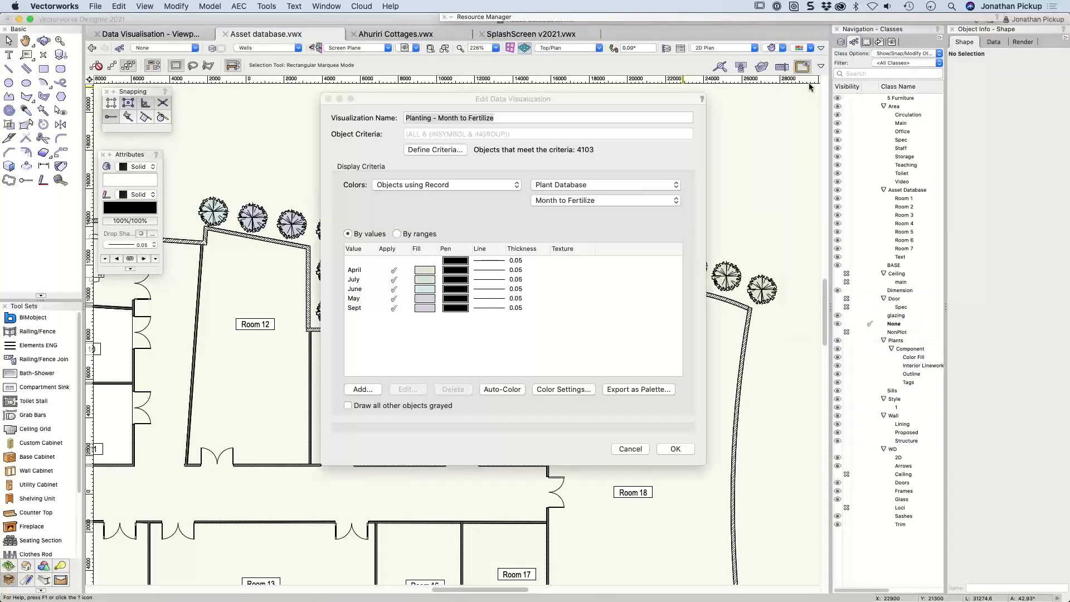
{"action": "left_click", "coordinate": [425, 272]}
{"action": "left_click", "coordinate": [426, 273]}
{"action": "left_click", "coordinate": [498, 389]}
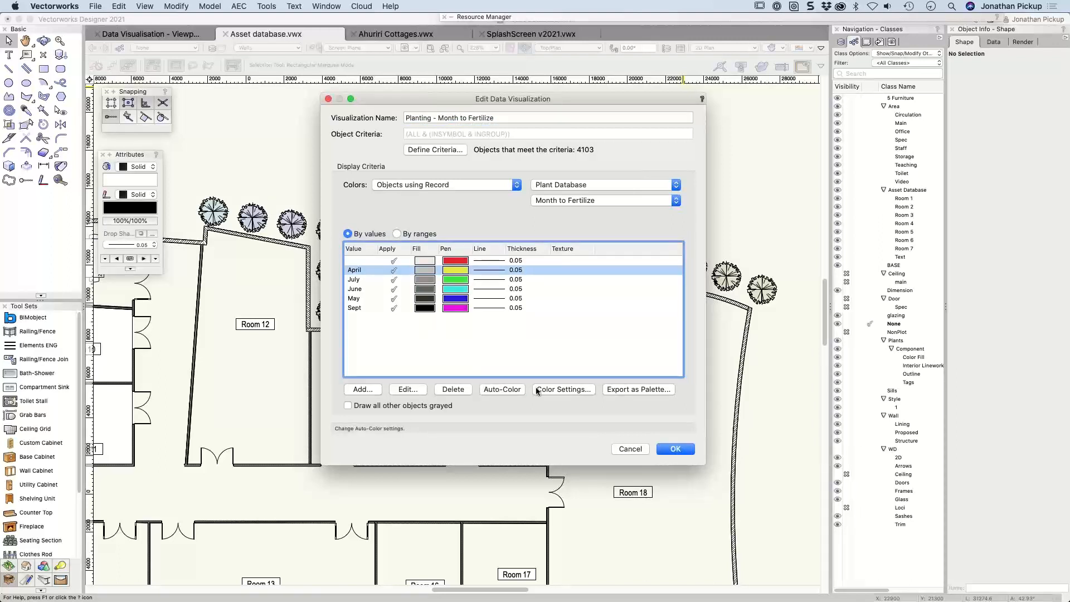
Set the auto-color fill range from white to red and reapply auto-coloring to the month values
{"action": "left_click", "coordinate": [559, 390]}
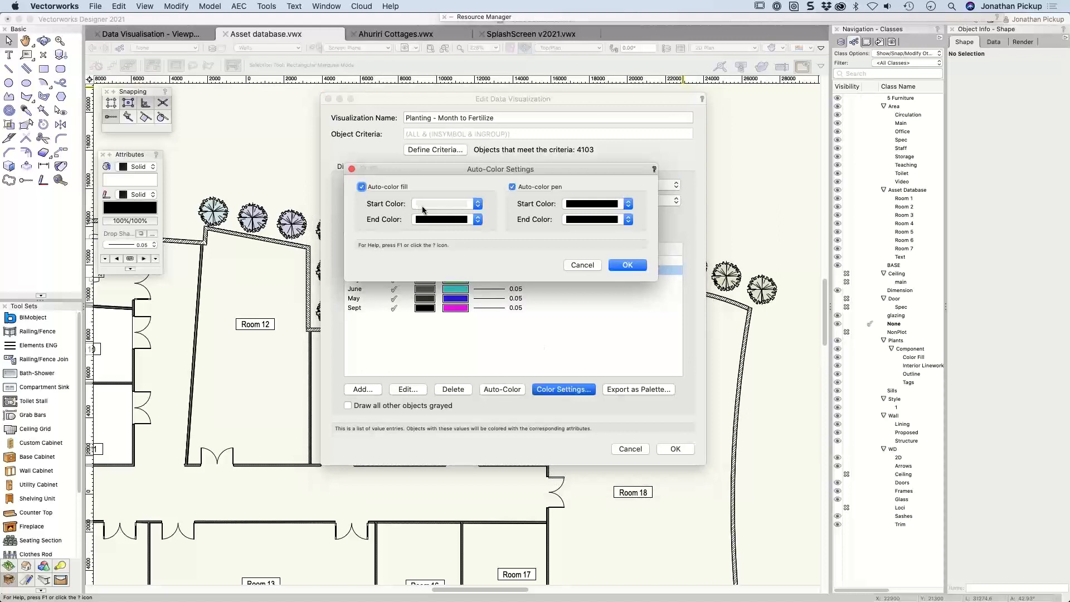
{"action": "left_click", "coordinate": [426, 202]}
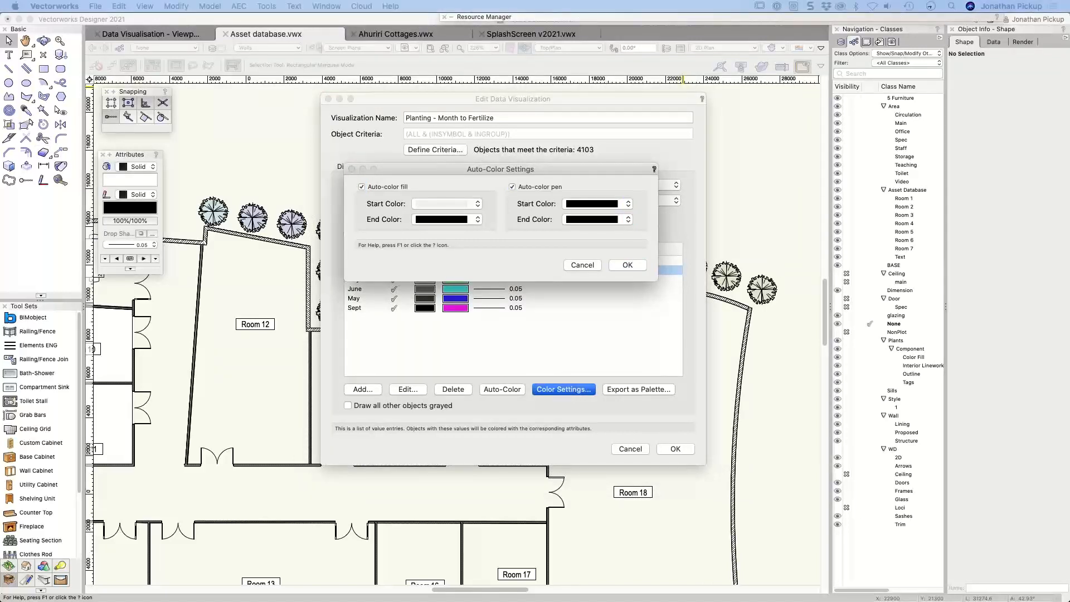
{"action": "left_click", "coordinate": [426, 220]}
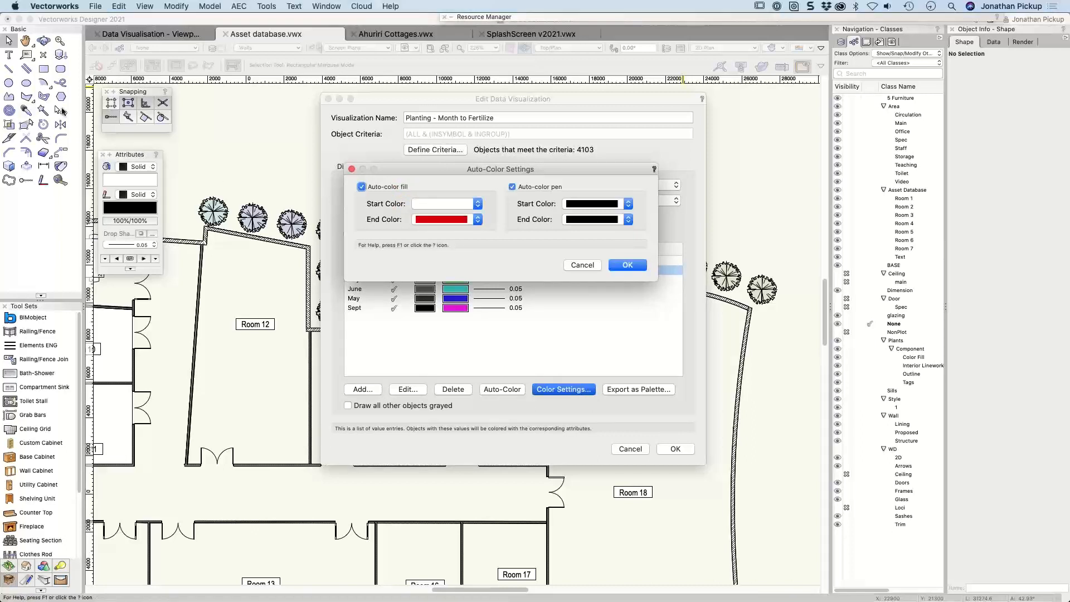
{"action": "key", "text": "Return"}
{"action": "left_click", "coordinate": [503, 389]}
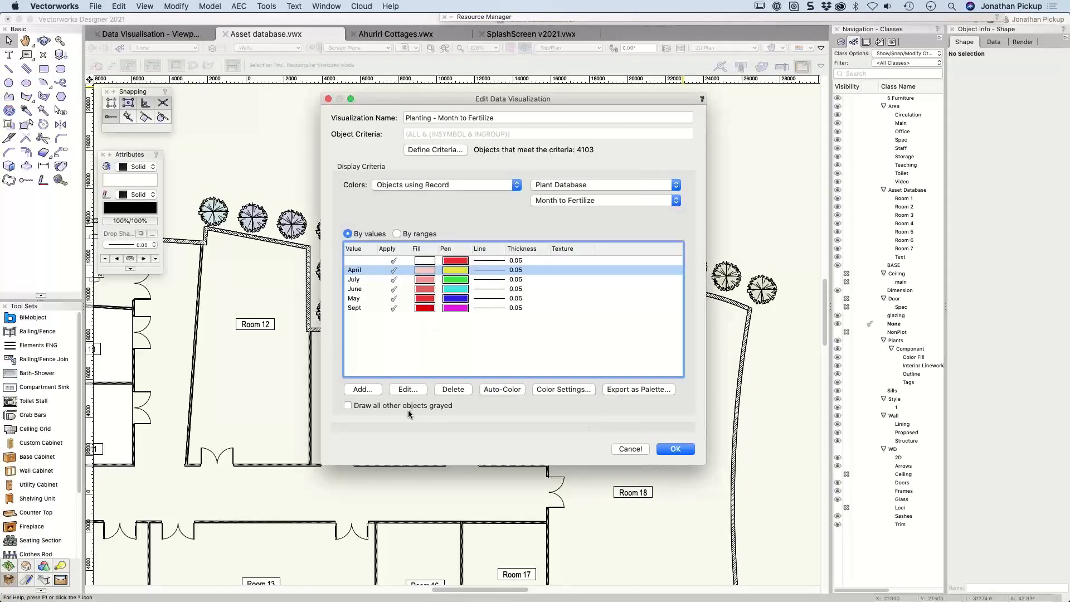
Change the auto-color fill start color to cyan, reapply auto-coloring and accept the edited planting visualization
{"action": "left_click", "coordinate": [539, 389]}
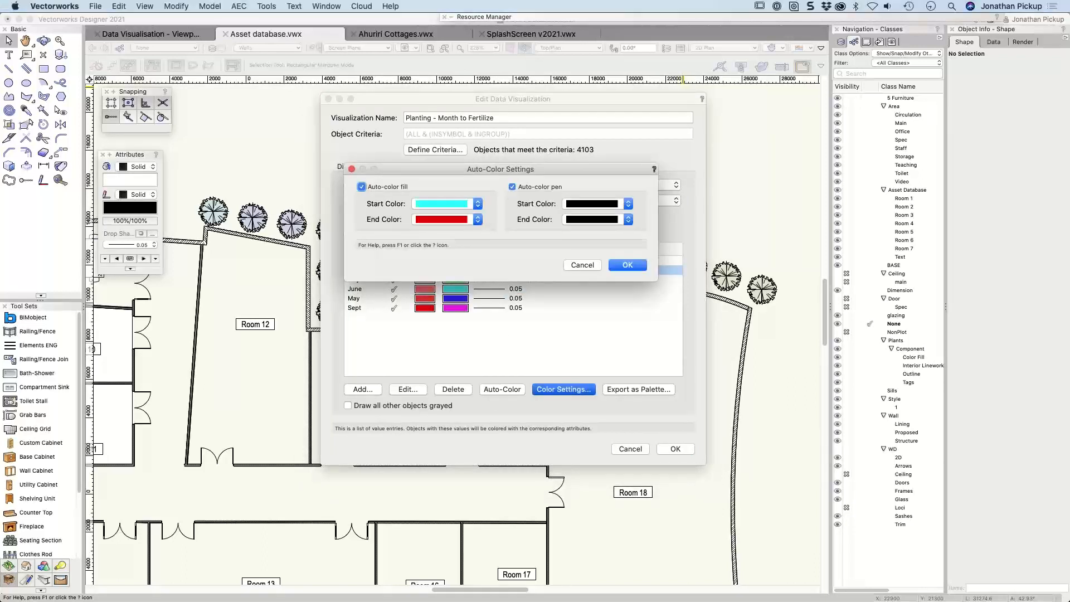
{"action": "left_click", "coordinate": [627, 265]}
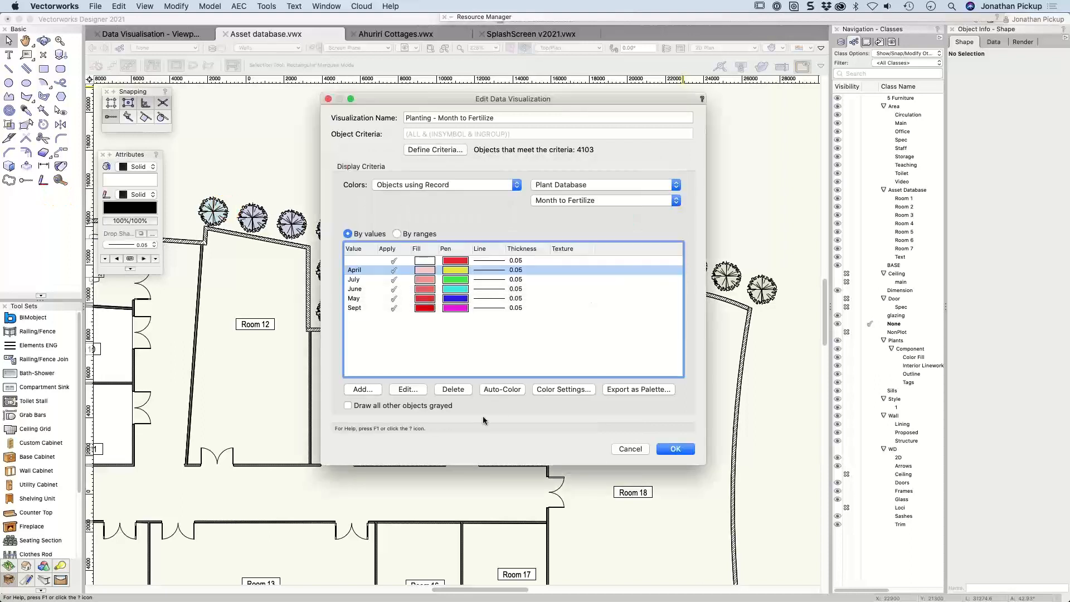
{"action": "left_click", "coordinate": [501, 389]}
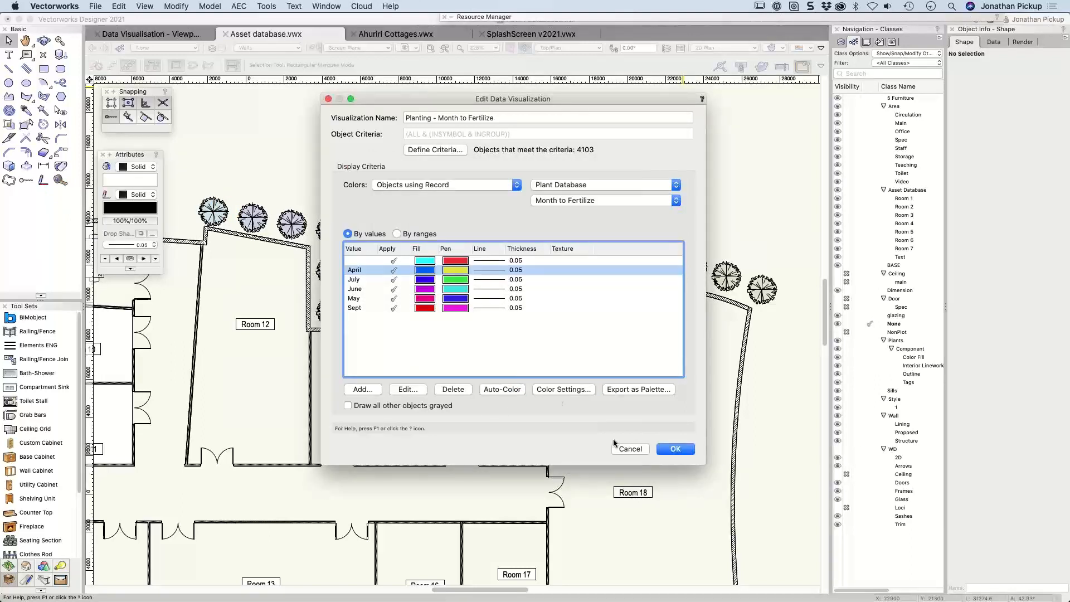
{"action": "left_click", "coordinate": [674, 449]}
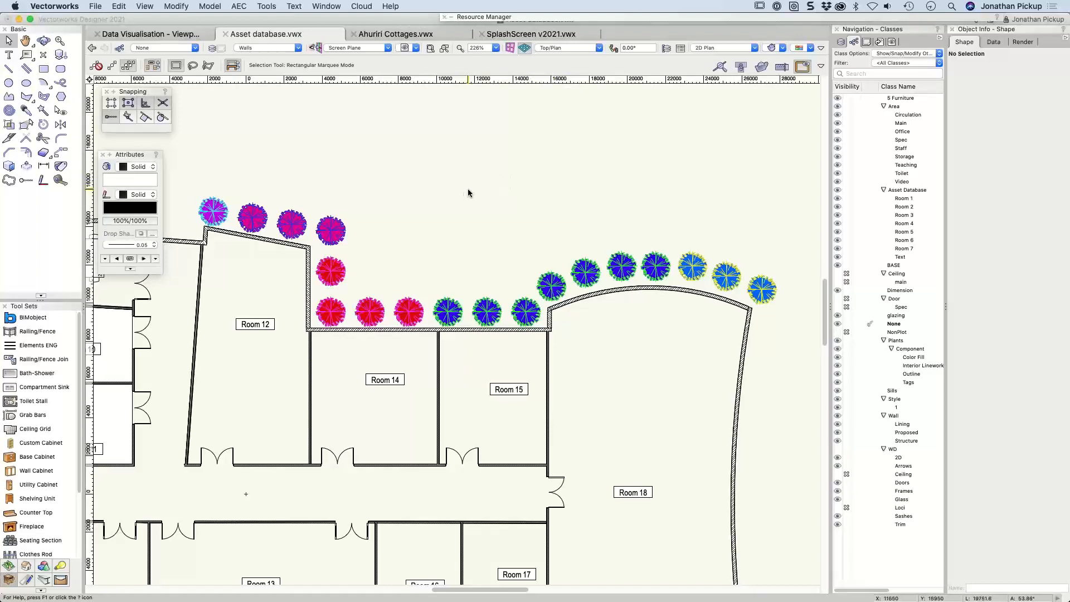
{"action": "scroll", "coordinate": [469, 188], "scroll_direction": "down", "scroll_amount": 3}
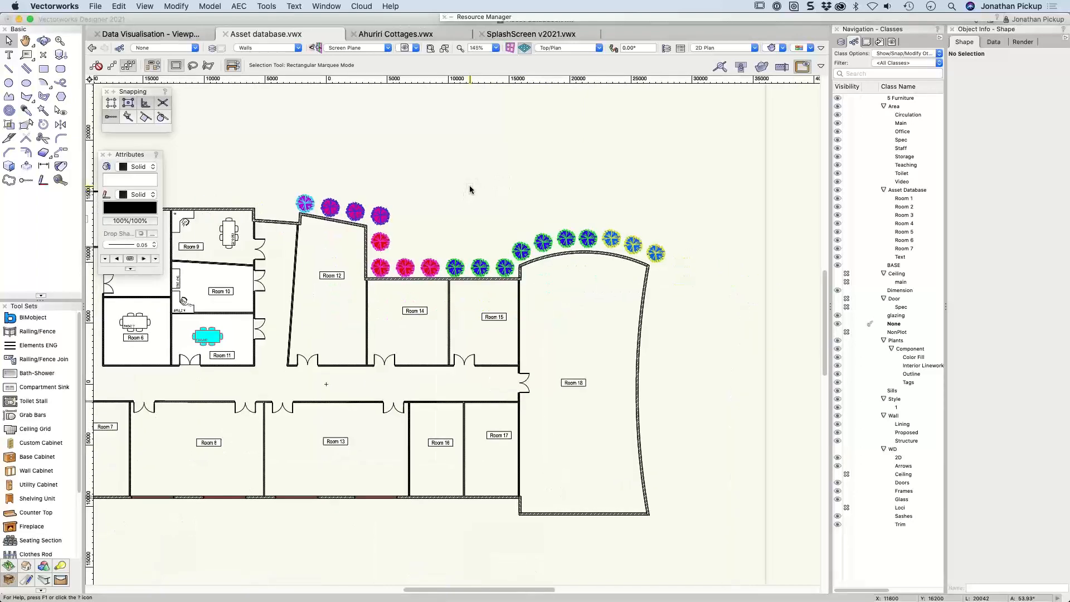
{"action": "scroll", "coordinate": [469, 185], "scroll_direction": "down", "scroll_amount": 5}
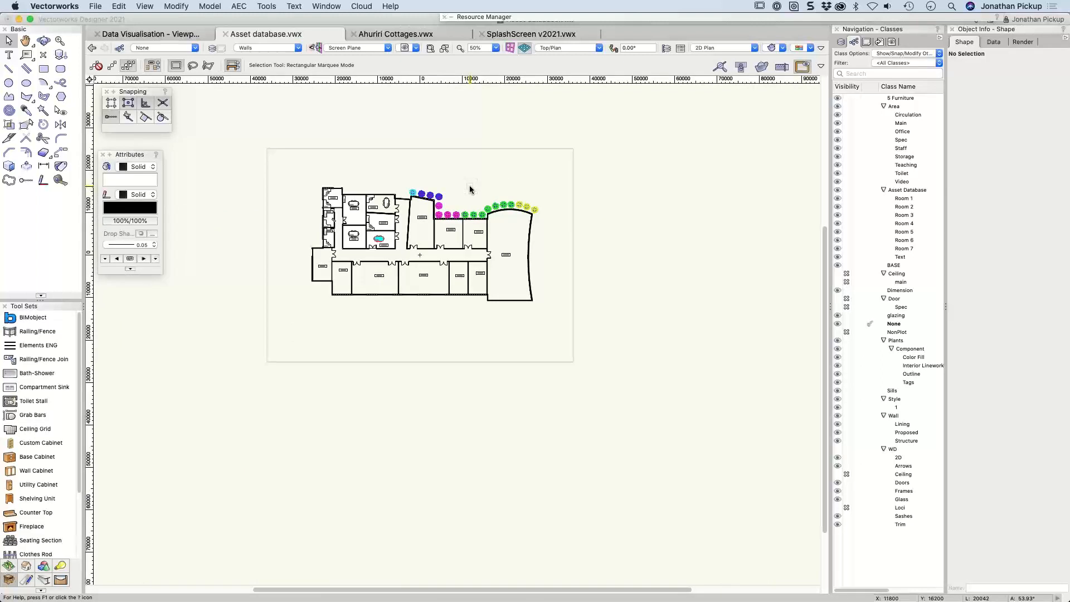
Turn off the active planting data visualization in the Asset database drawing so that none is applied
{"action": "scroll", "coordinate": [529, 190], "scroll_direction": "up", "scroll_amount": 3}
{"action": "scroll", "coordinate": [530, 189], "scroll_direction": "right", "scroll_amount": 2}
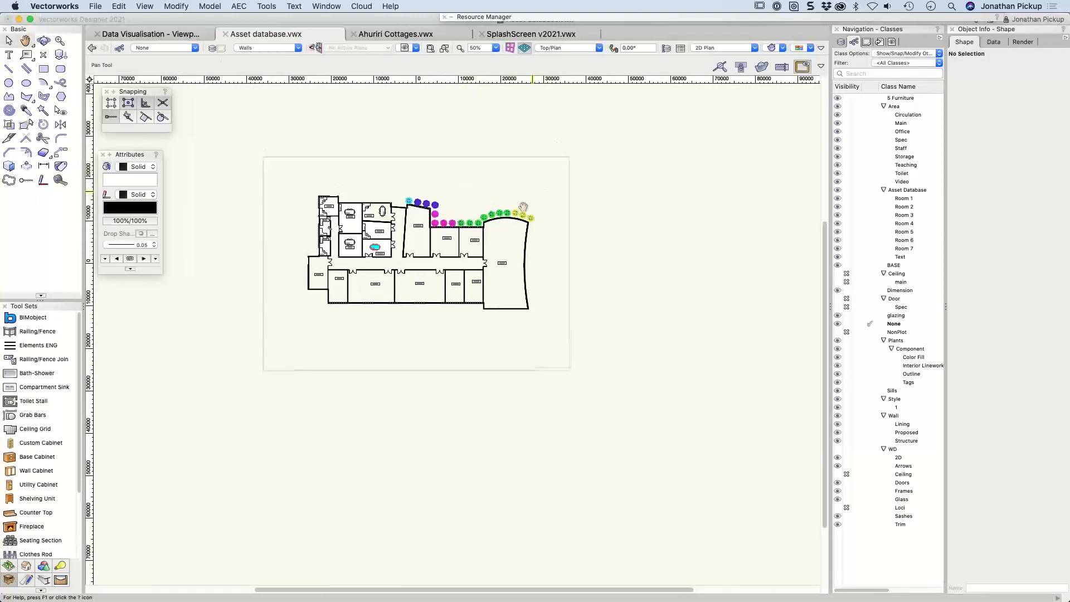
{"action": "key", "text": "c"}
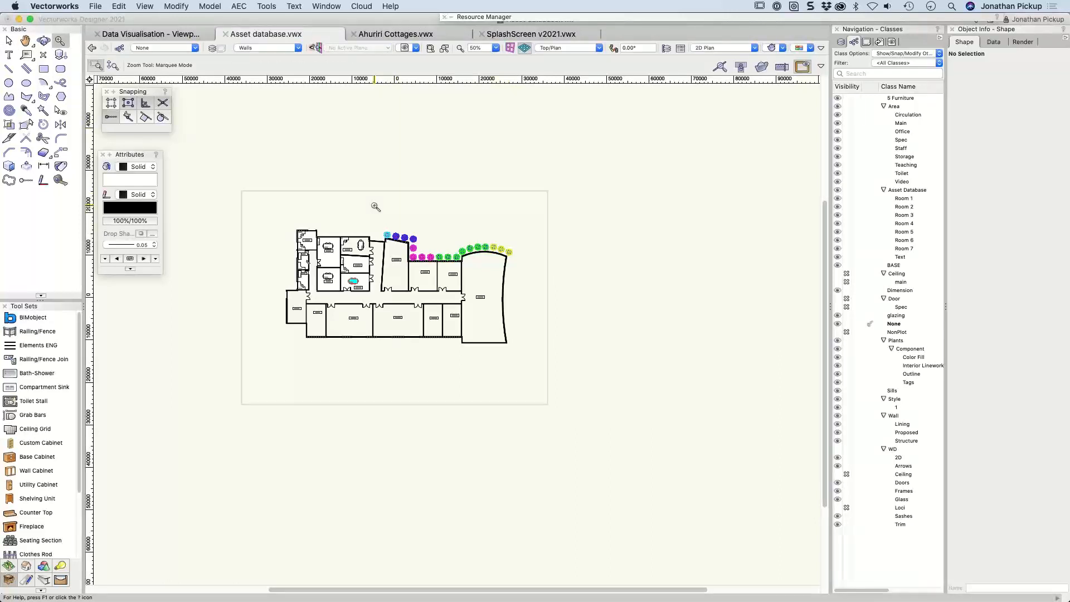
{"action": "left_click", "coordinate": [796, 49]}
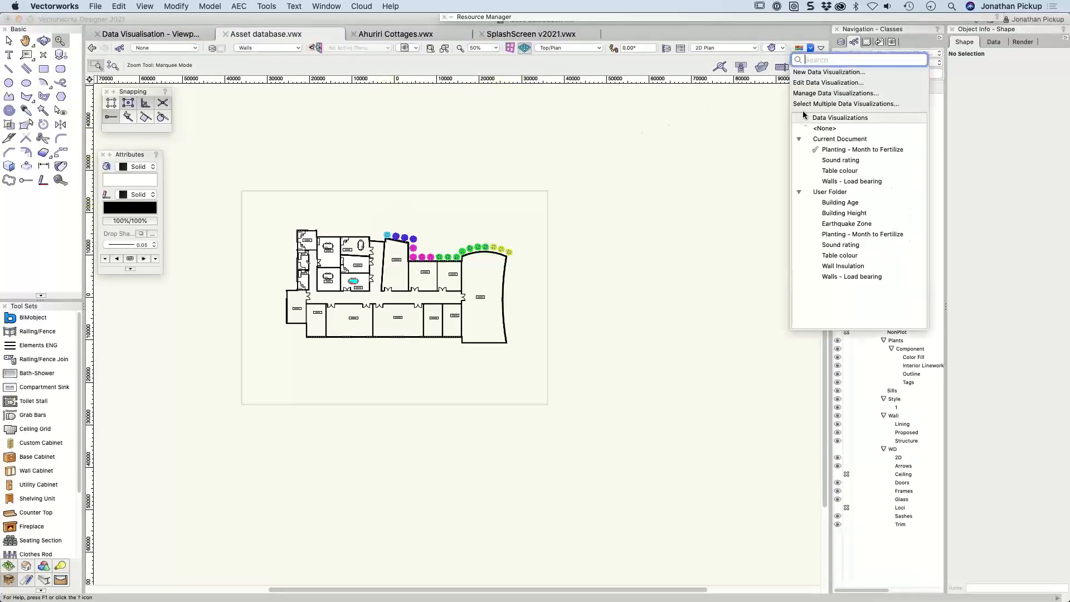
{"action": "left_click", "coordinate": [807, 129]}
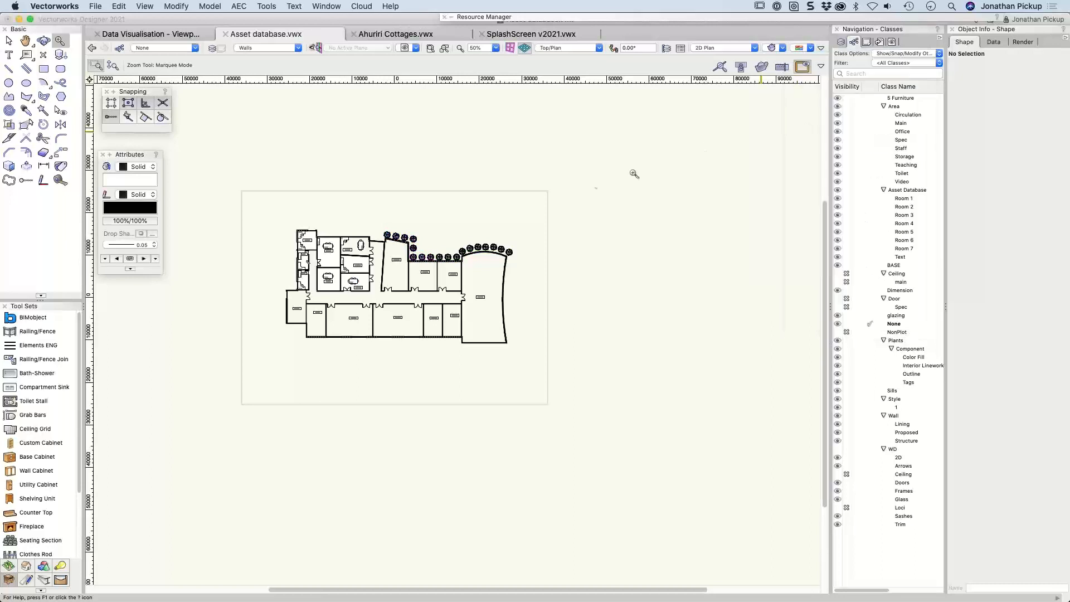
Draw a rectangle about 34800 by 14800 mm over the trees and create a viewport from it on a new sheet layer
{"action": "key", "text": "4"}
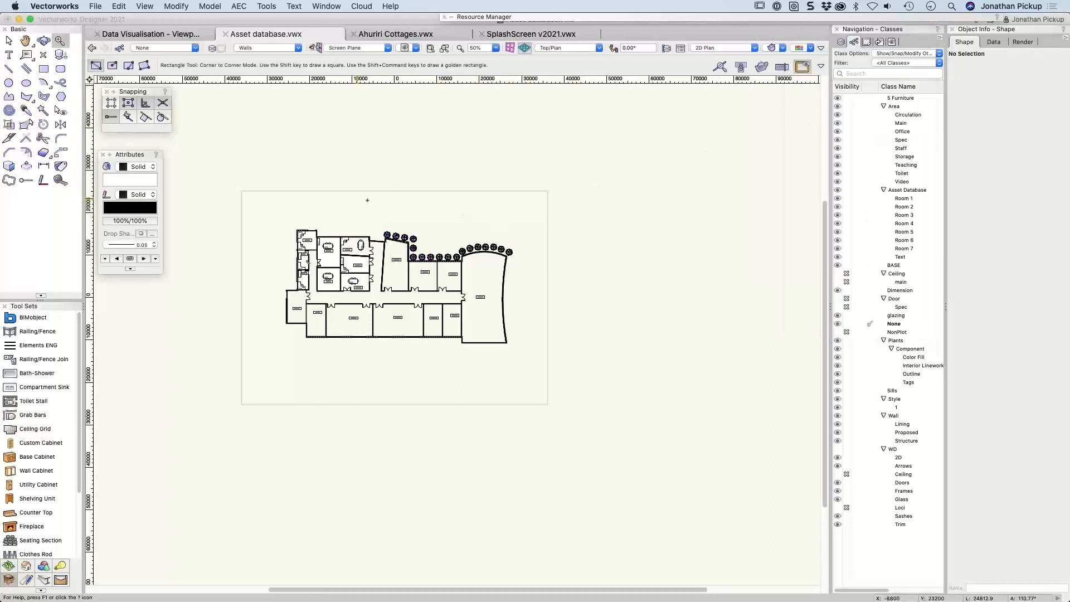
{"action": "mouse_move", "coordinate": [371, 212]}
{"action": "left_mouse_down"}
{"action": "mouse_move", "coordinate": [445, 255]}
{"action": "mouse_move", "coordinate": [517, 274]}
{"action": "left_mouse_up"}
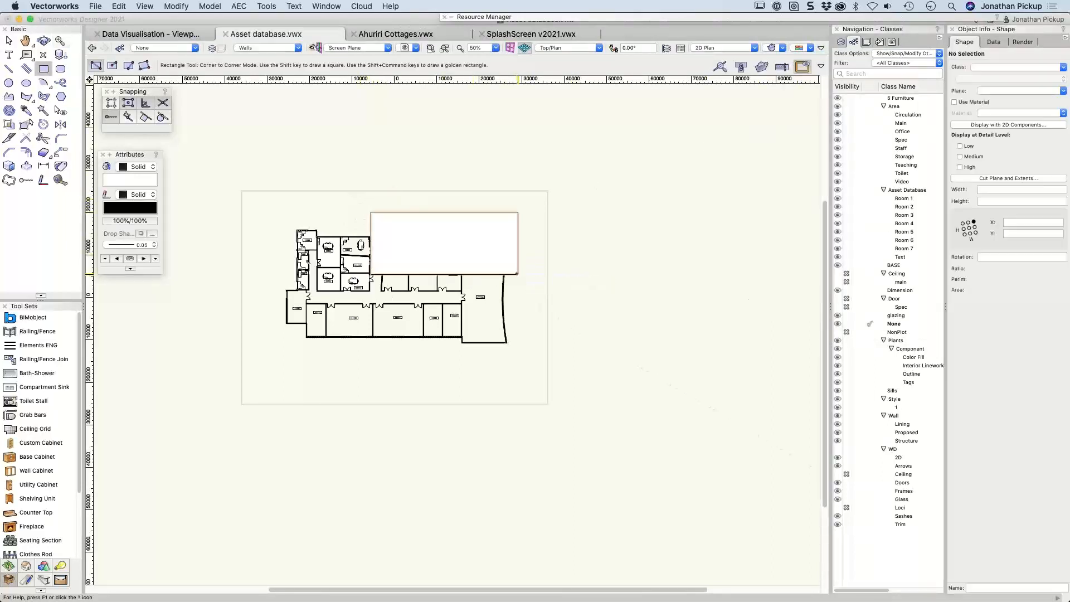
{"action": "right_click", "coordinate": [425, 214]}
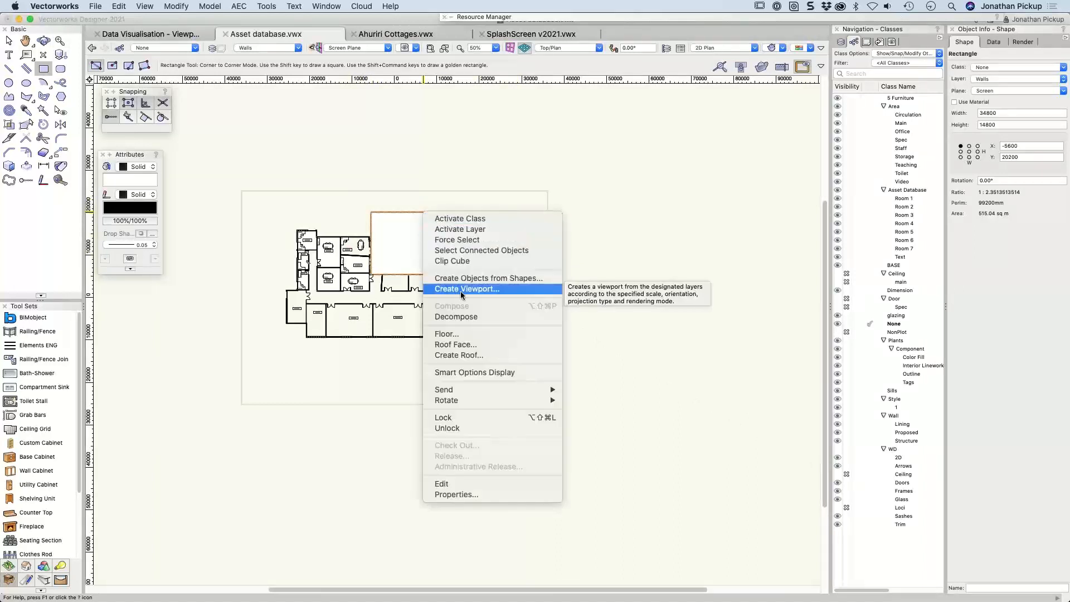
{"action": "left_click", "coordinate": [460, 291]}
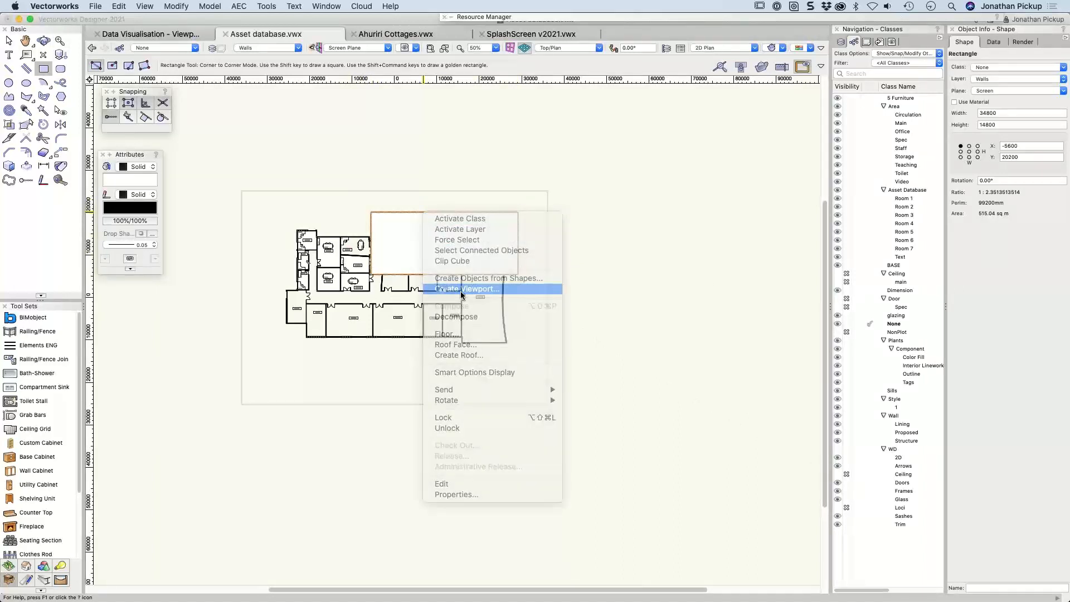
{"action": "left_click", "coordinate": [471, 135]}
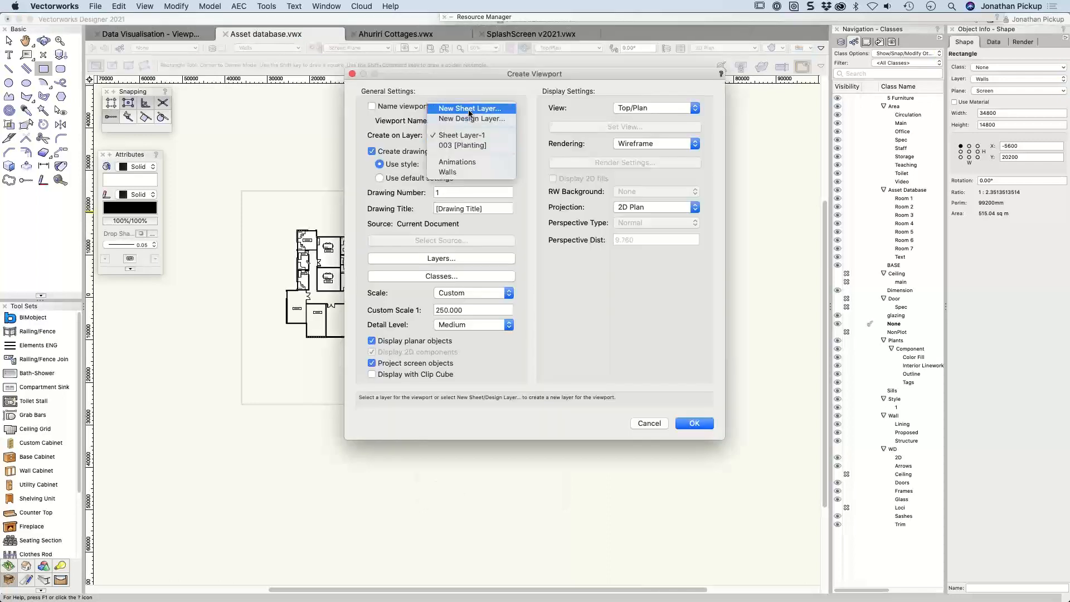
{"action": "left_click", "coordinate": [469, 114]}
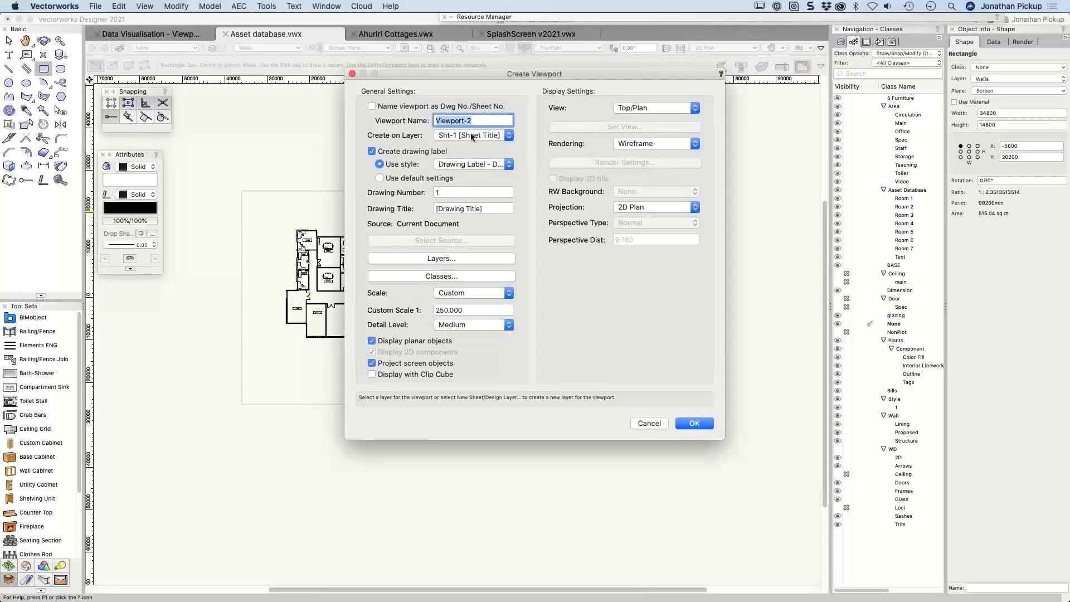
{"action": "left_click", "coordinate": [692, 423]}
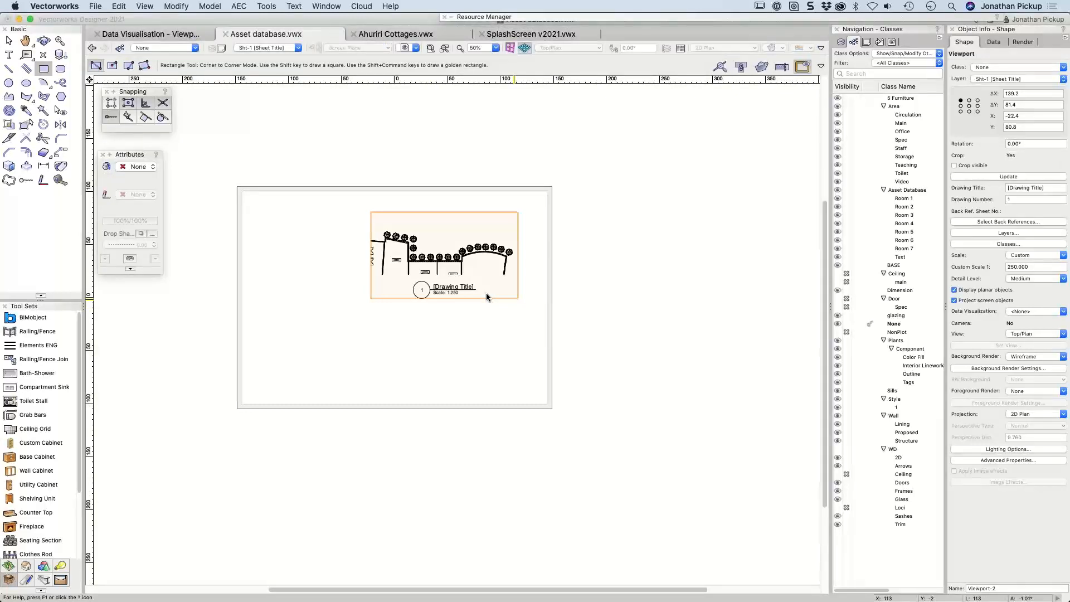
{"action": "key", "text": "x"}
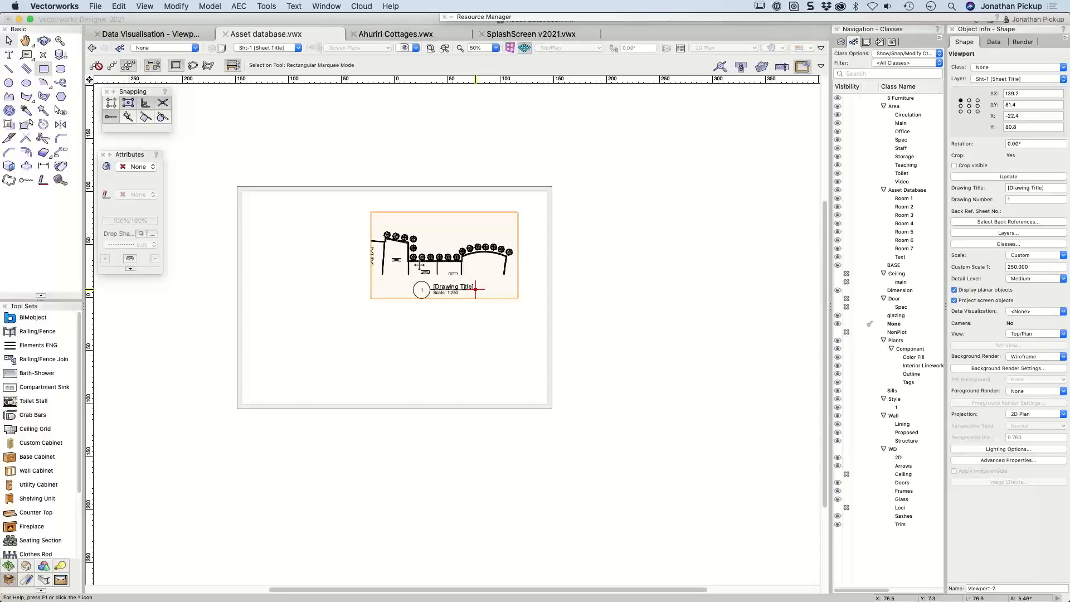
{"action": "key", "text": "x"}
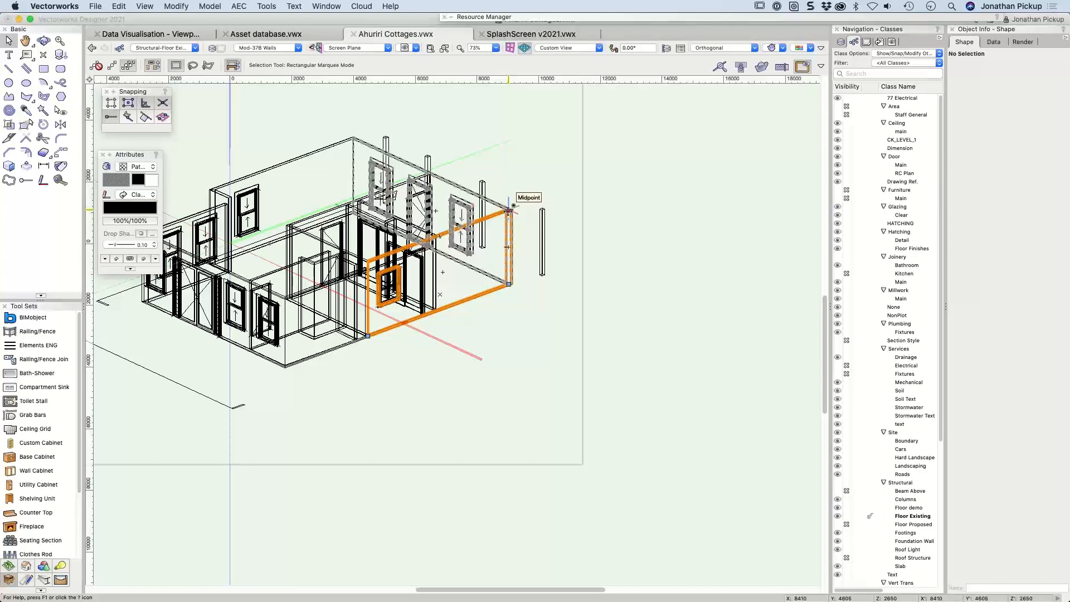
Display the Ahuriri Cottages model with shaded rendering and select the existing external wall containing the single window
{"action": "left_click", "coordinate": [509, 211]}
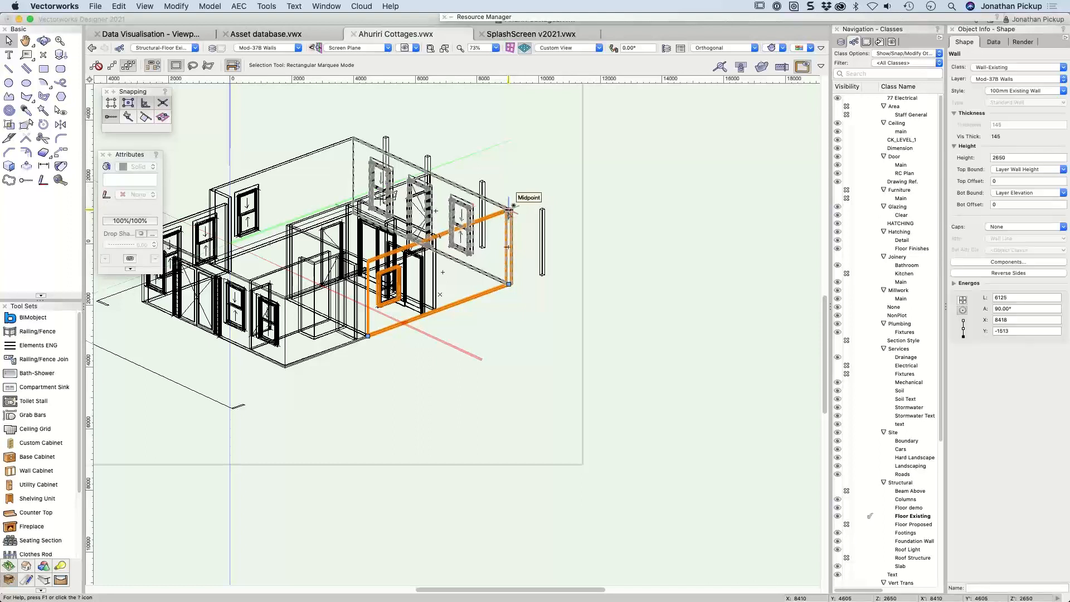
{"action": "key", "text": "super+shift+g"}
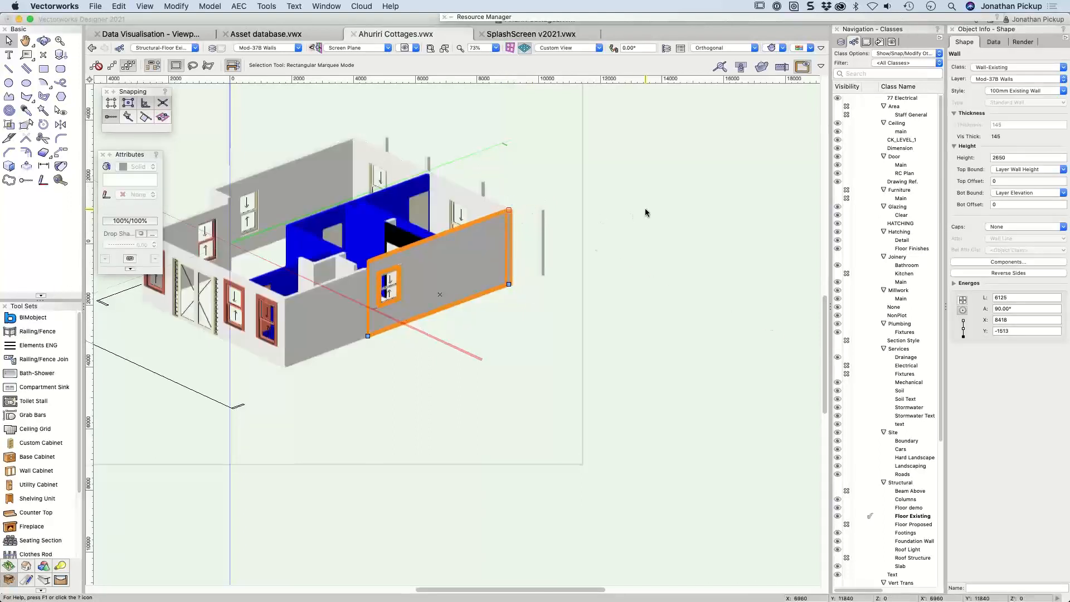
{"action": "left_click", "coordinate": [644, 209]}
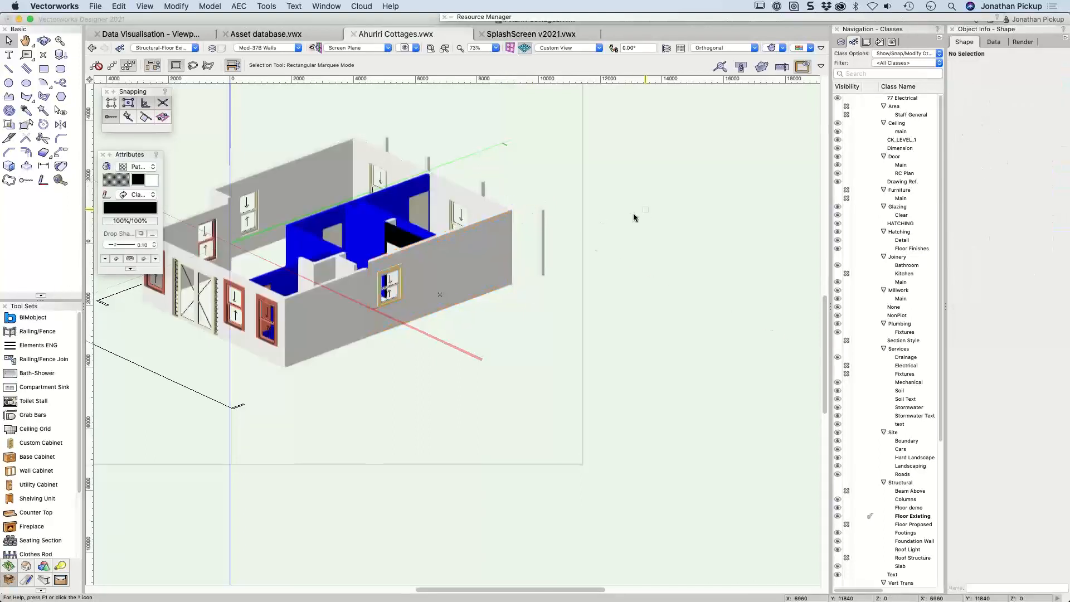
{"action": "left_click", "coordinate": [502, 239]}
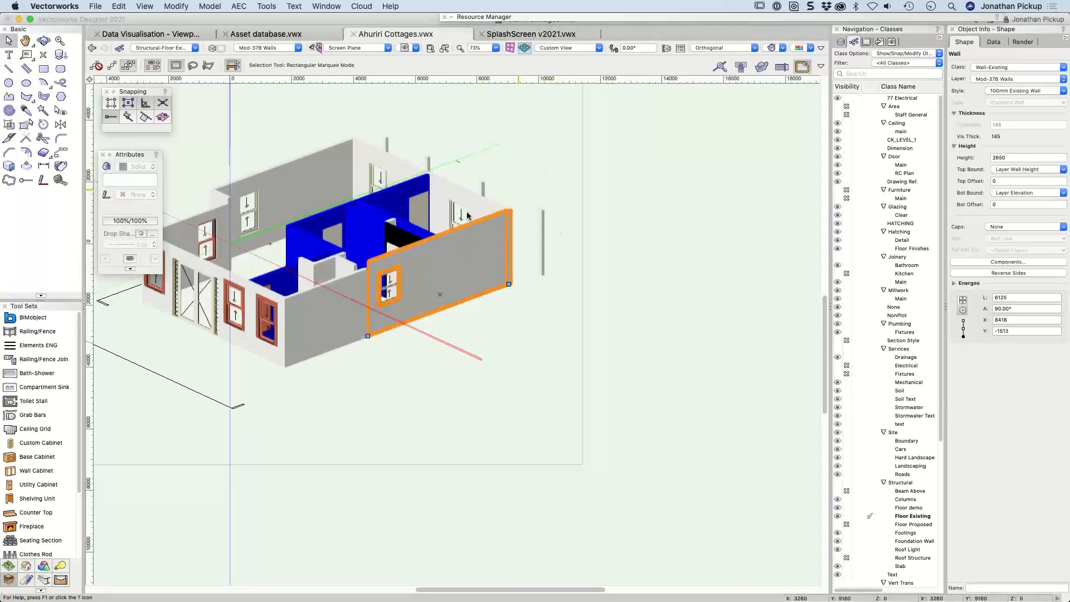
{"action": "key", "text": "h"}
{"action": "left_click_drag", "start_coordinate": [441, 198], "coordinate": [473, 188]}
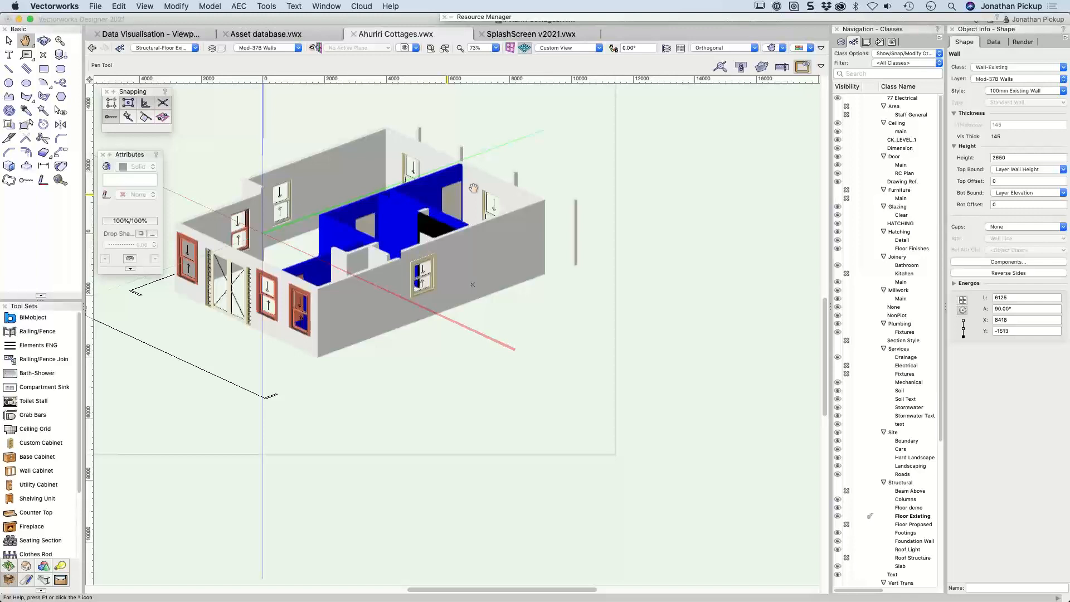
{"action": "left_click_drag", "start_coordinate": [473, 188], "coordinate": [520, 185]}
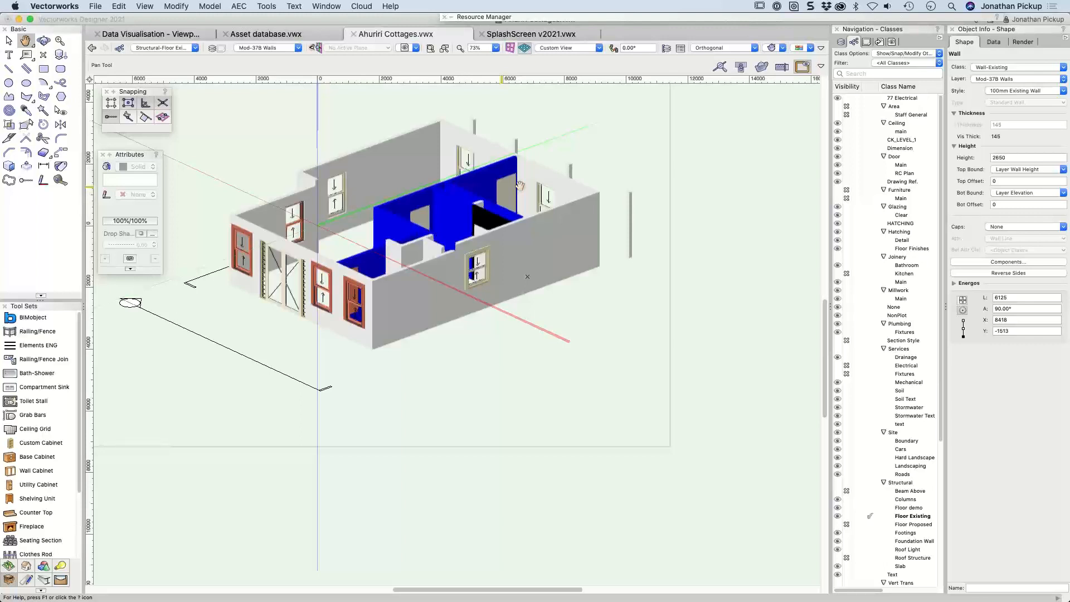
{"action": "left_click_drag", "start_coordinate": [519, 186], "coordinate": [537, 188]}
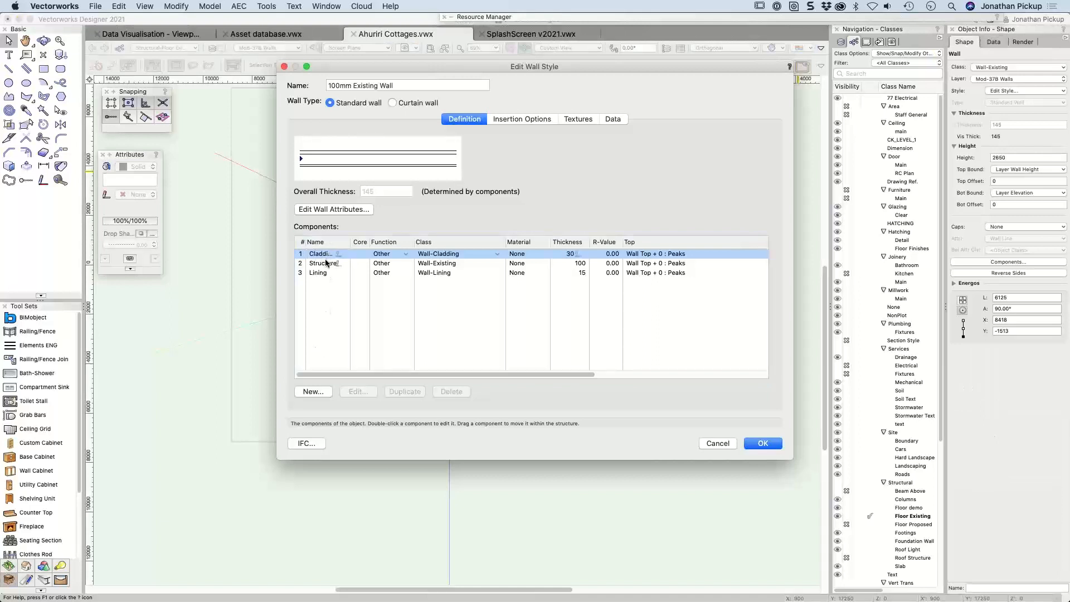
Keep the 100mm Existing Wall style's Cladding component in the Wall-Cladding class and turn on its use of a material
{"action": "left_click", "coordinate": [449, 254]}
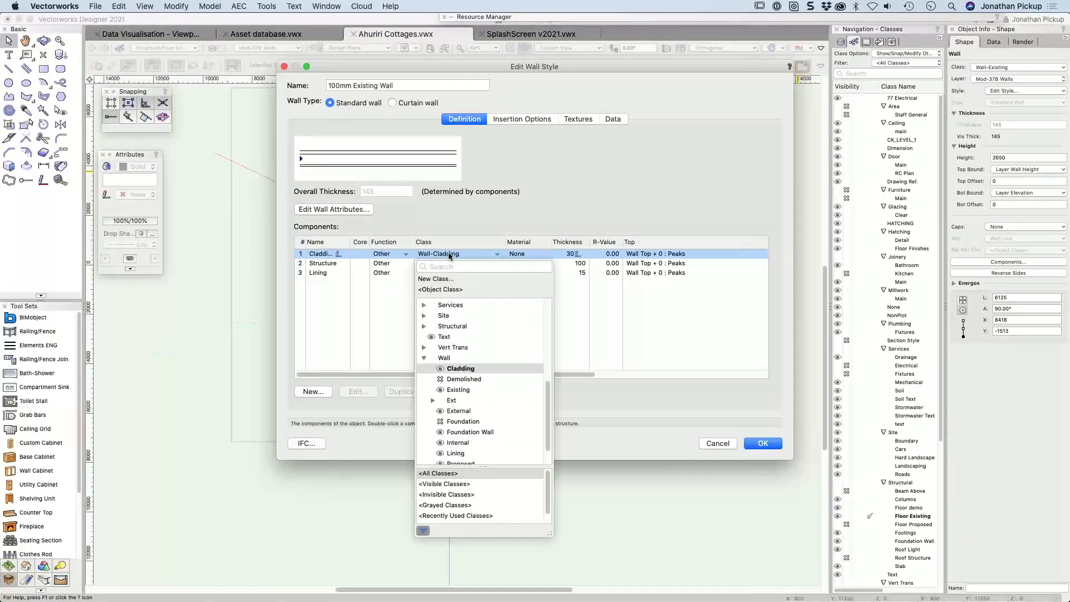
{"action": "left_click", "coordinate": [449, 369]}
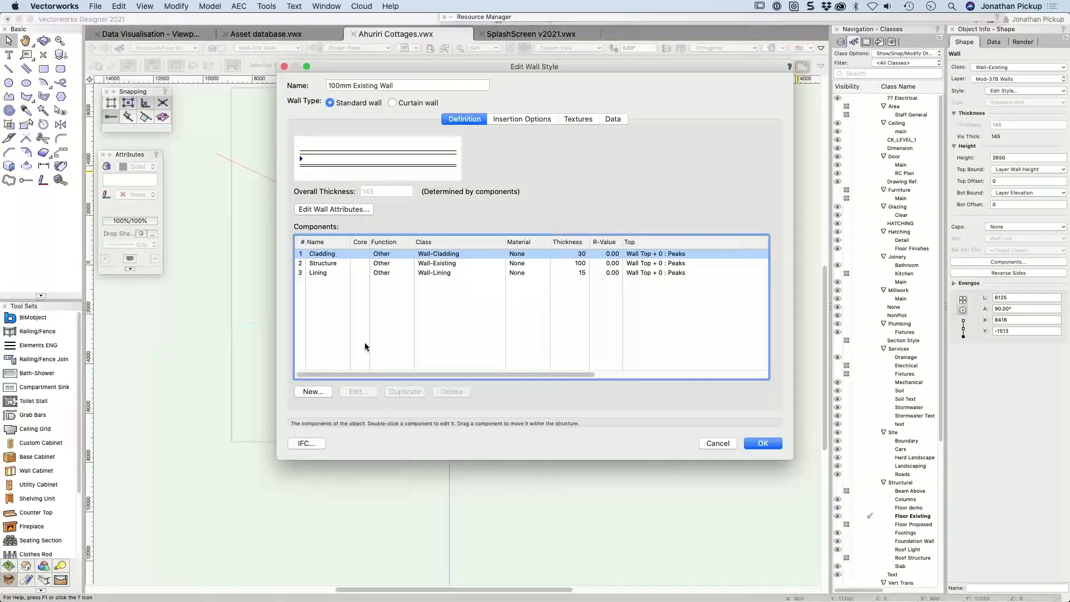
{"action": "double_click", "coordinate": [322, 255]}
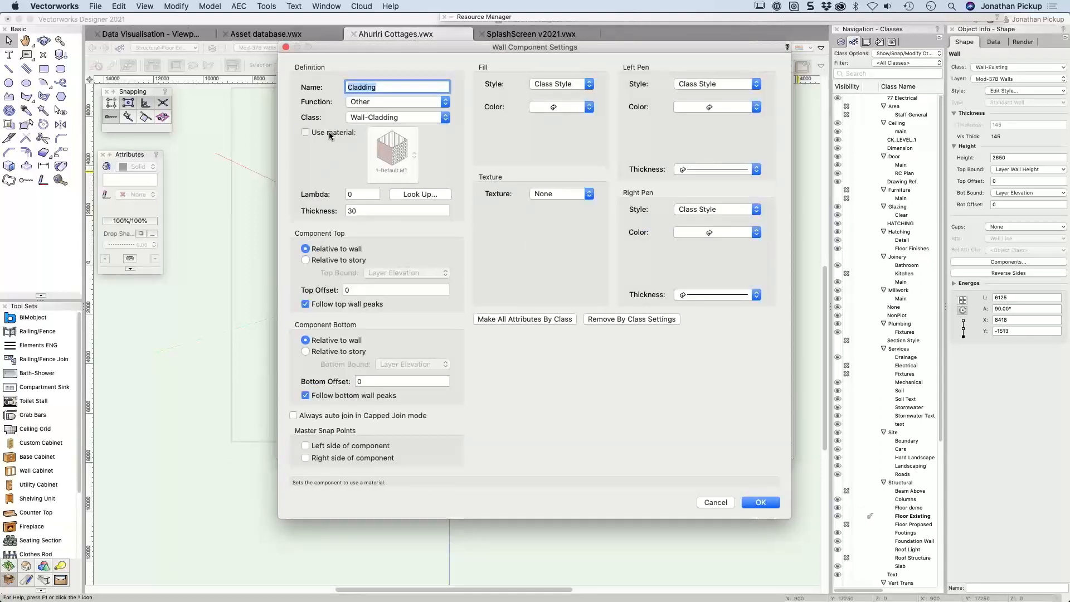
{"action": "left_click", "coordinate": [330, 135]}
{"action": "left_click", "coordinate": [388, 146]}
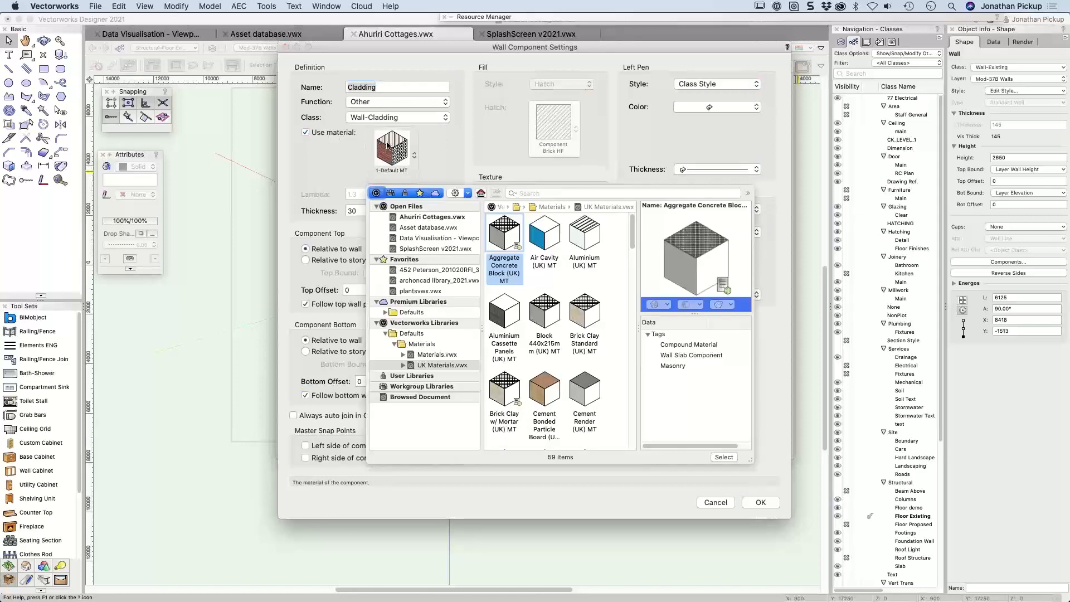
Search the material libraries for siding and weather to find a cladding material
{"action": "left_click", "coordinate": [540, 193]}
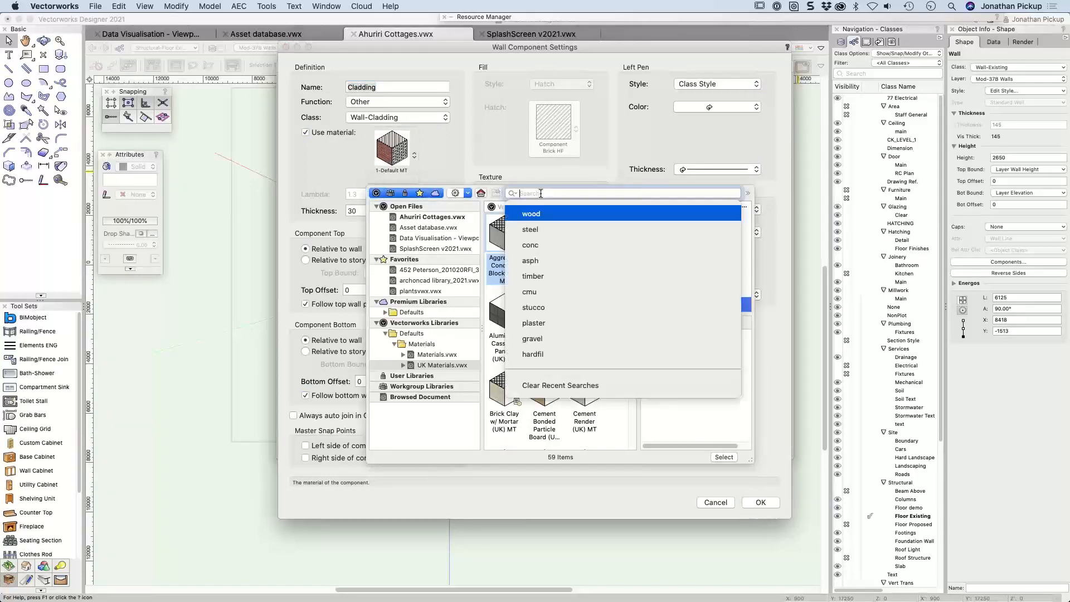
{"action": "type", "text": "s"}
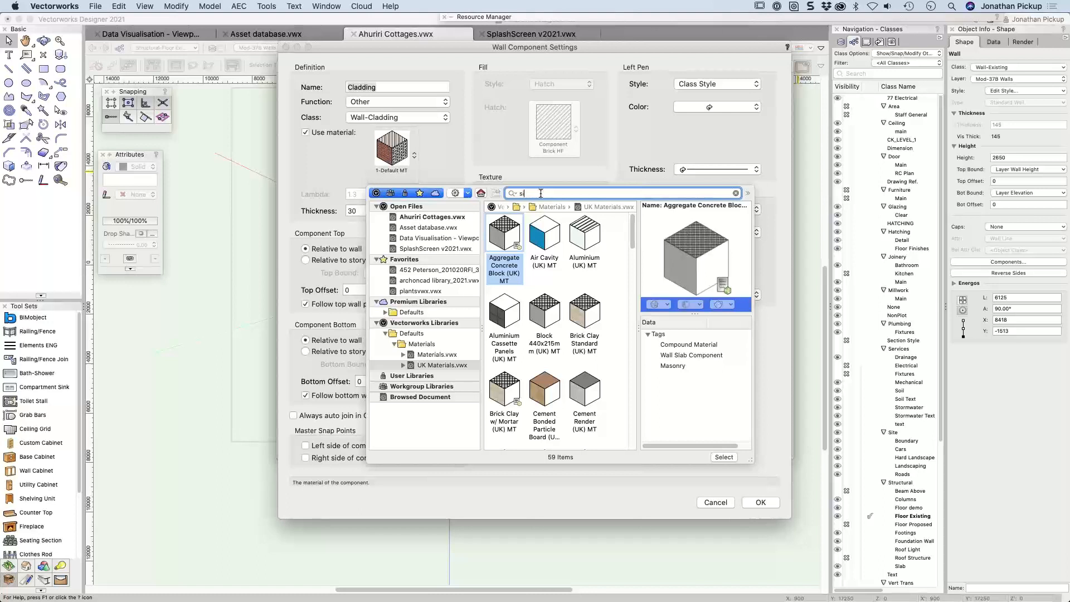
{"action": "type", "text": "iding"}
{"action": "key", "text": "Return"}
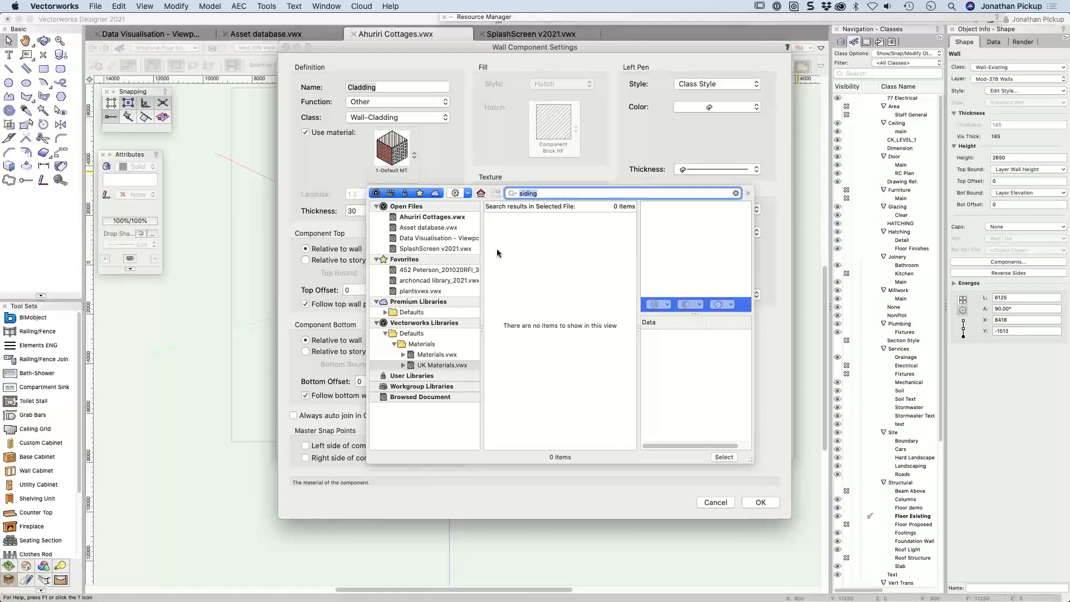
{"action": "left_click", "coordinate": [426, 361]}
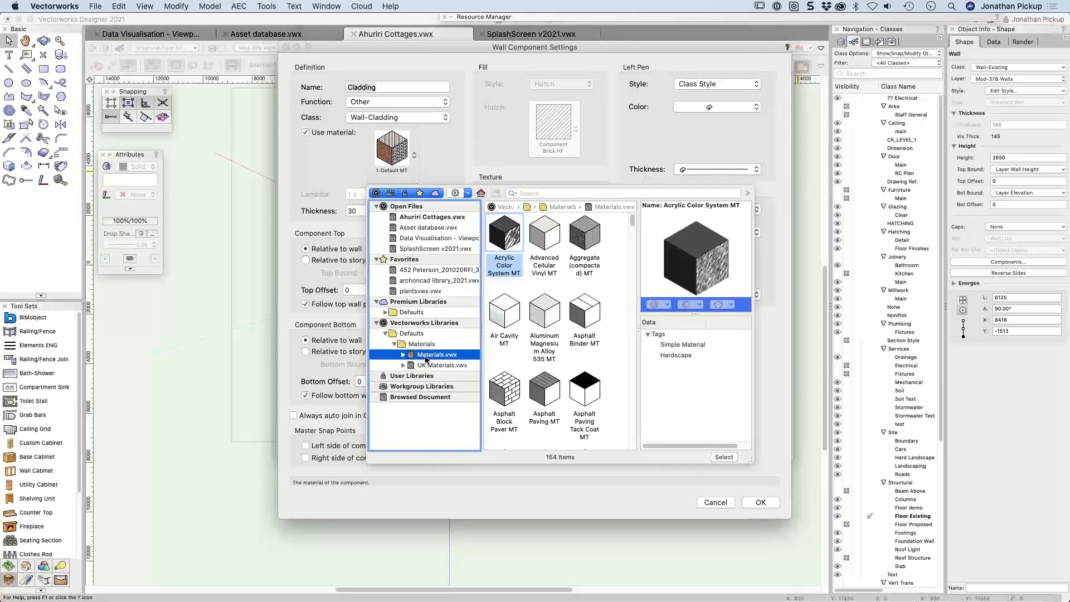
{"action": "left_click", "coordinate": [545, 192]}
{"action": "type", "text": "weather"}
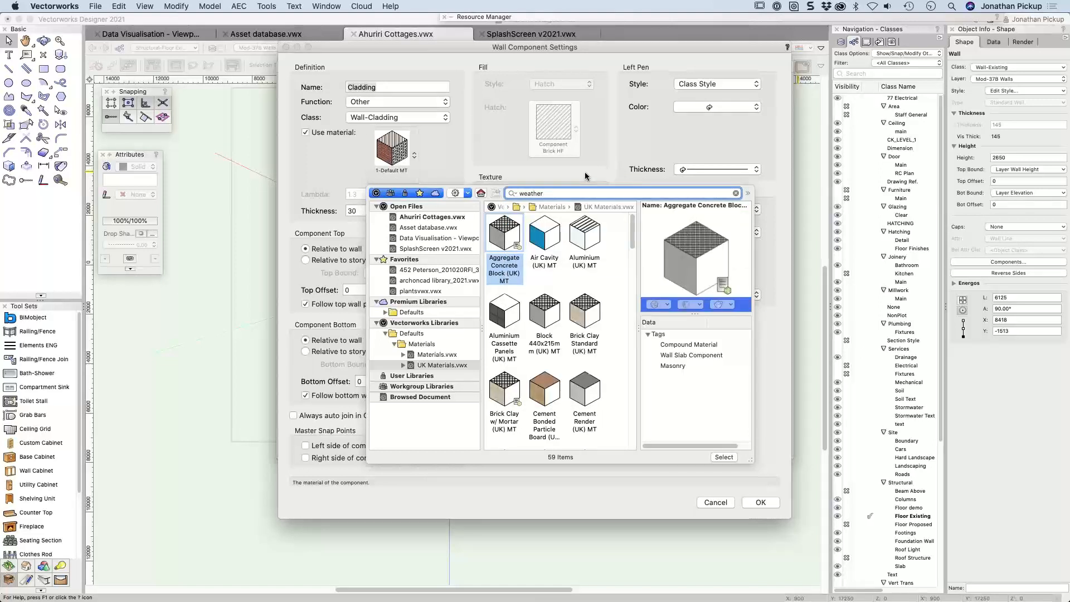
{"action": "key", "text": "Return"}
Search for brick, assign the Brick Clay Standard (UK) material to the Cladding component and save the wall style
{"action": "double_click", "coordinate": [523, 193]}
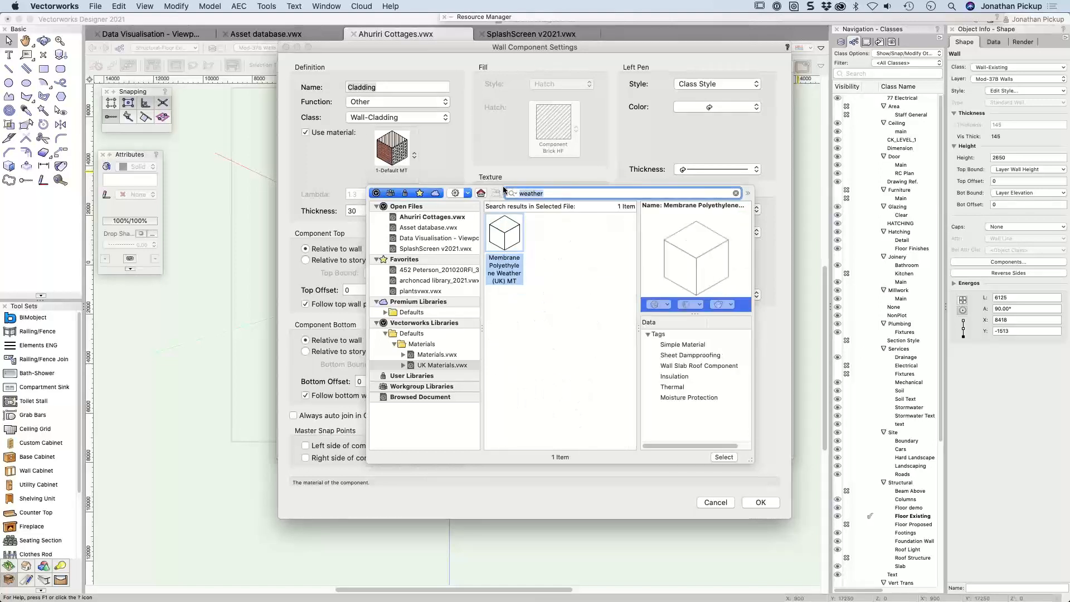
{"action": "type", "text": "brick"}
{"action": "key", "text": "Return"}
{"action": "double_click", "coordinate": [504, 235]}
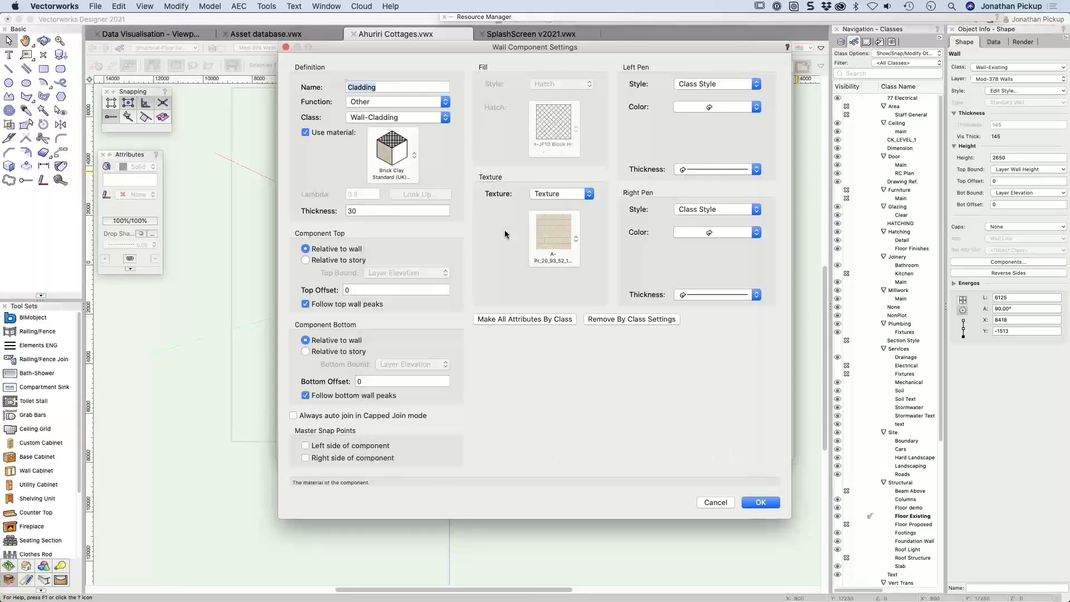
{"action": "left_click", "coordinate": [758, 502]}
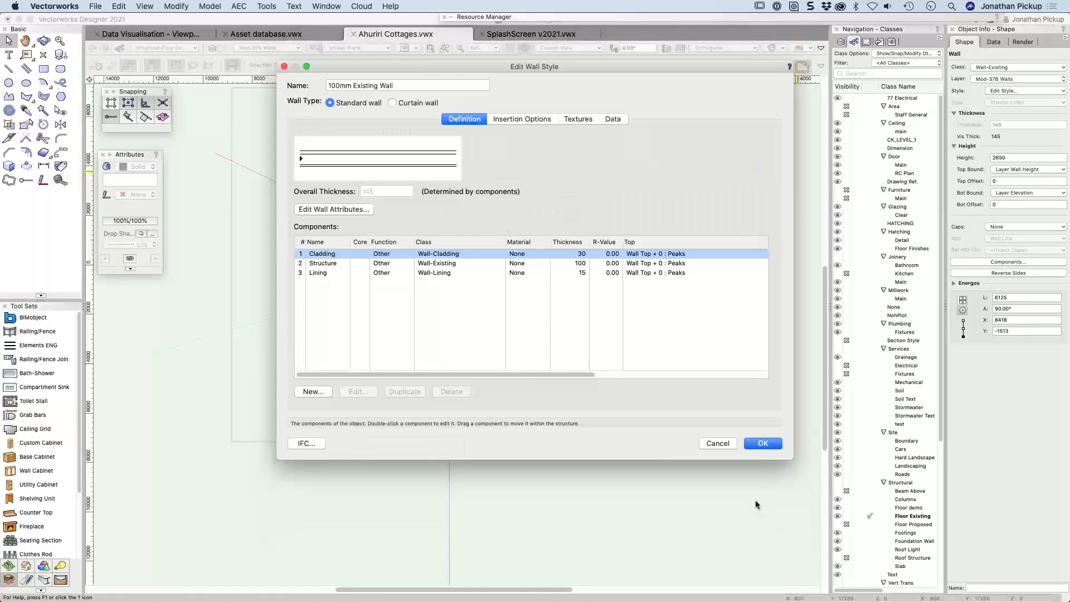
{"action": "left_click", "coordinate": [760, 444]}
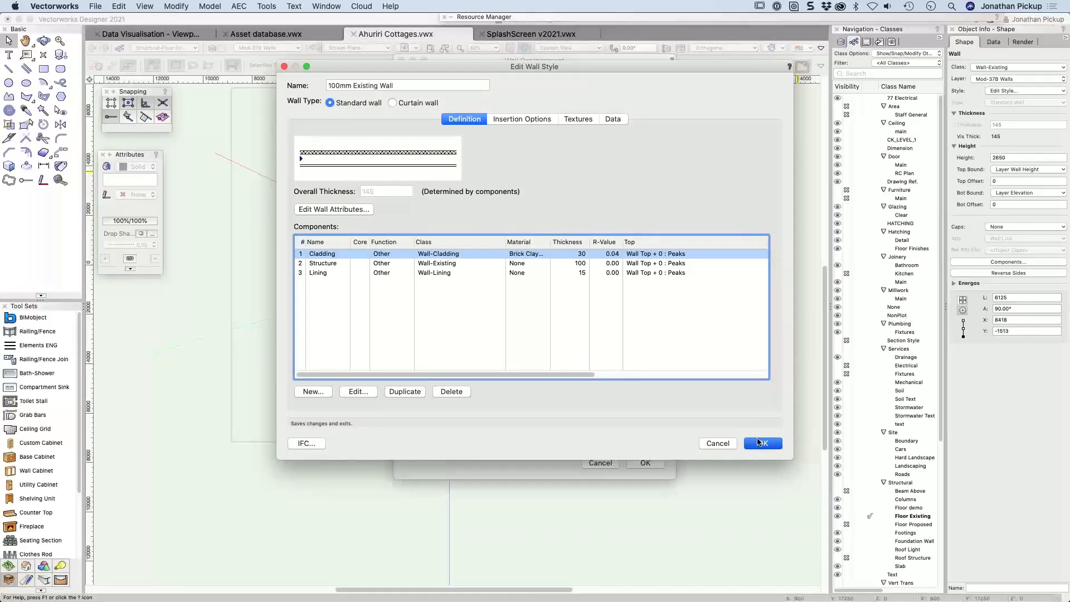
{"action": "left_click", "coordinate": [645, 463]}
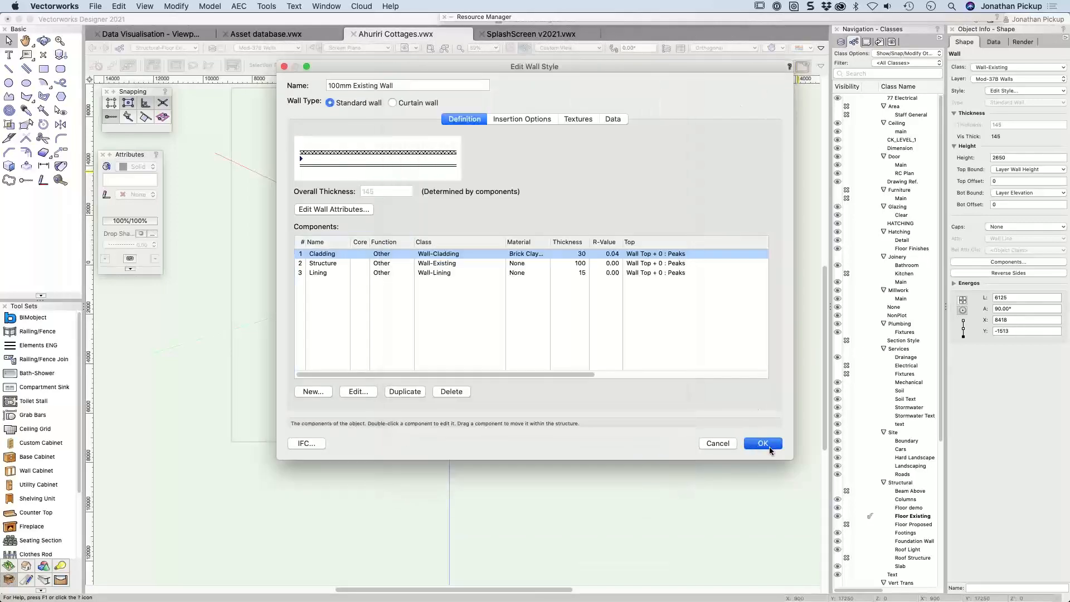
{"action": "left_click", "coordinate": [769, 444]}
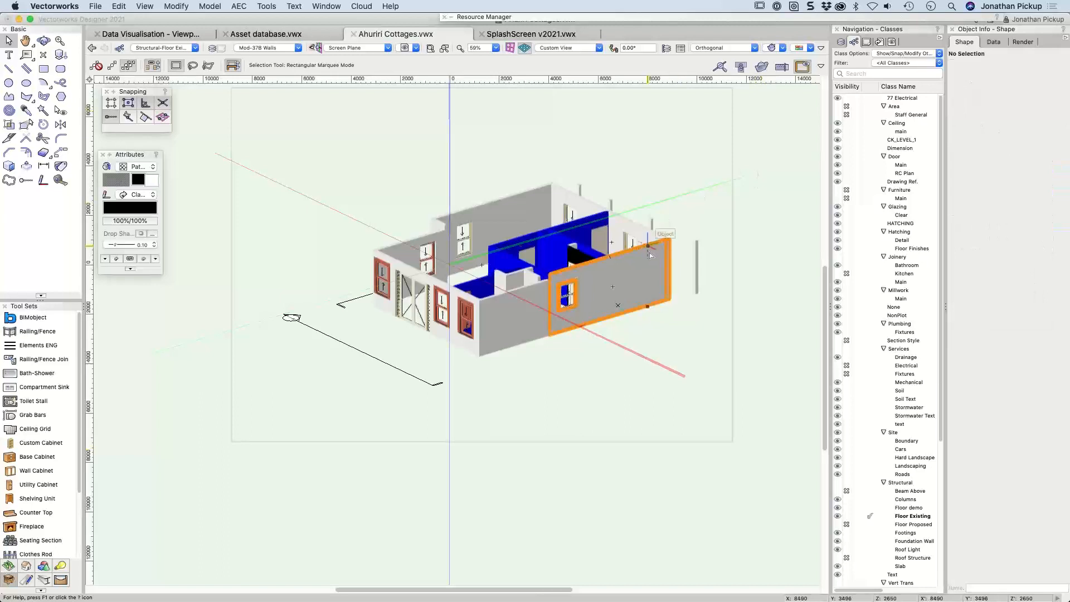
Start a new data visualization that colours objects using the Material function
{"action": "left_click", "coordinate": [810, 49]}
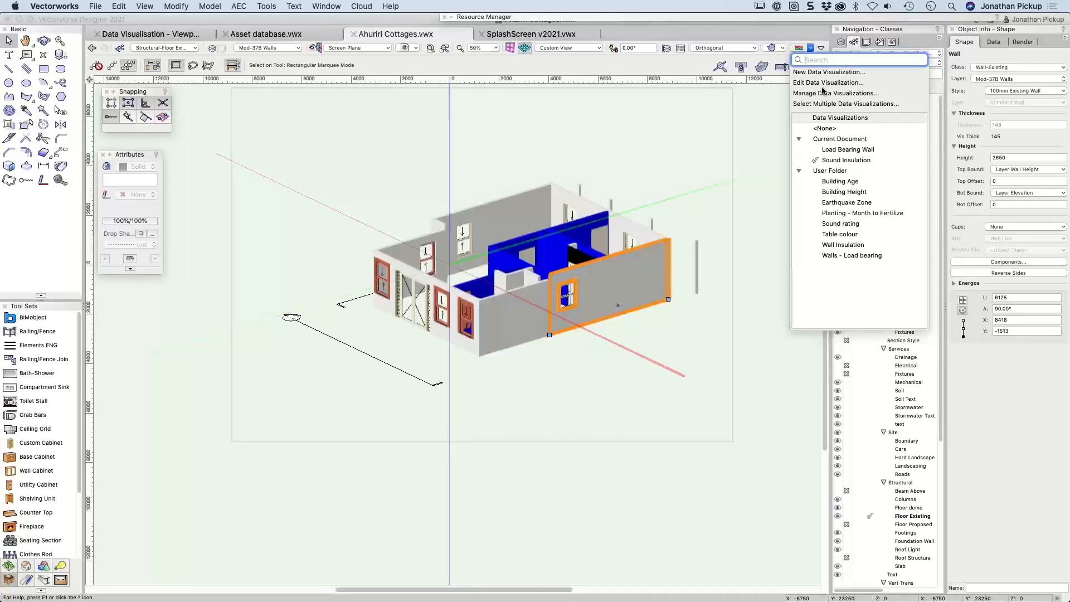
{"action": "left_click", "coordinate": [819, 72]}
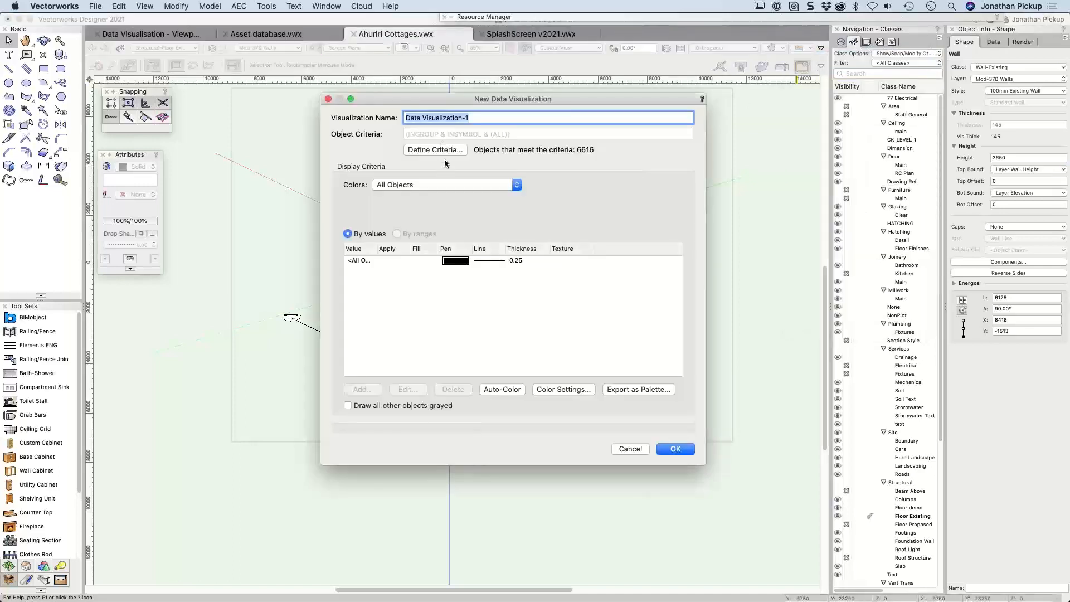
{"action": "left_click", "coordinate": [428, 185]}
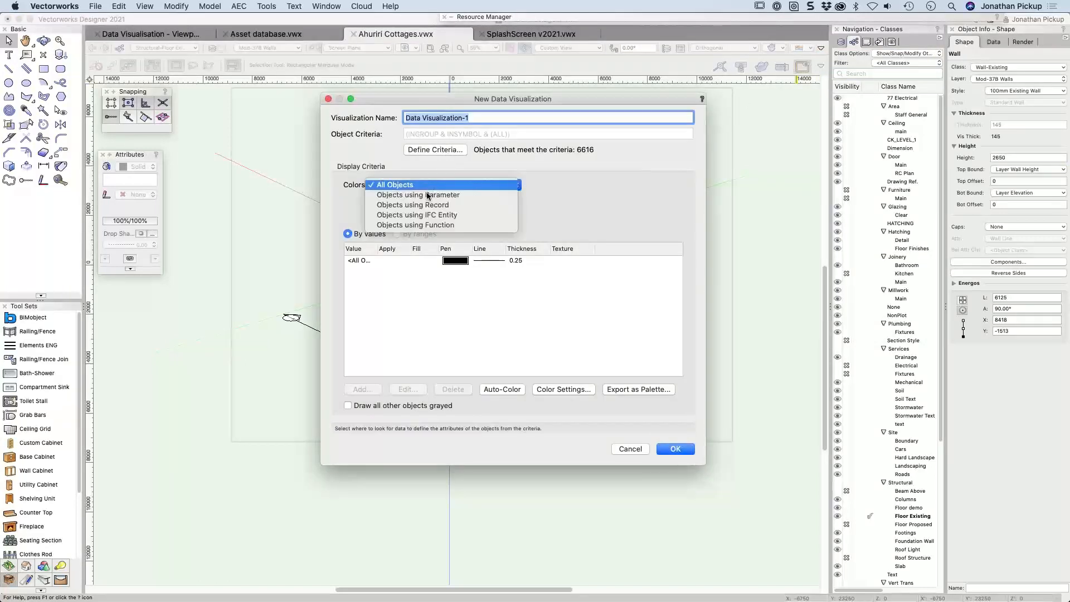
{"action": "left_click", "coordinate": [415, 225]}
{"action": "left_click", "coordinate": [557, 184]}
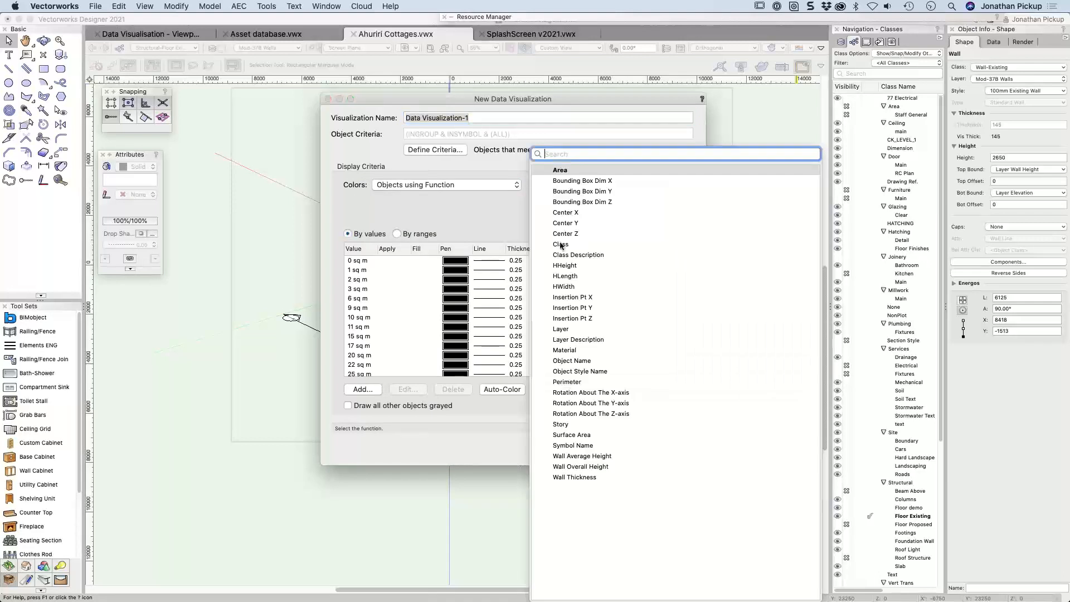
{"action": "left_click", "coordinate": [565, 351]}
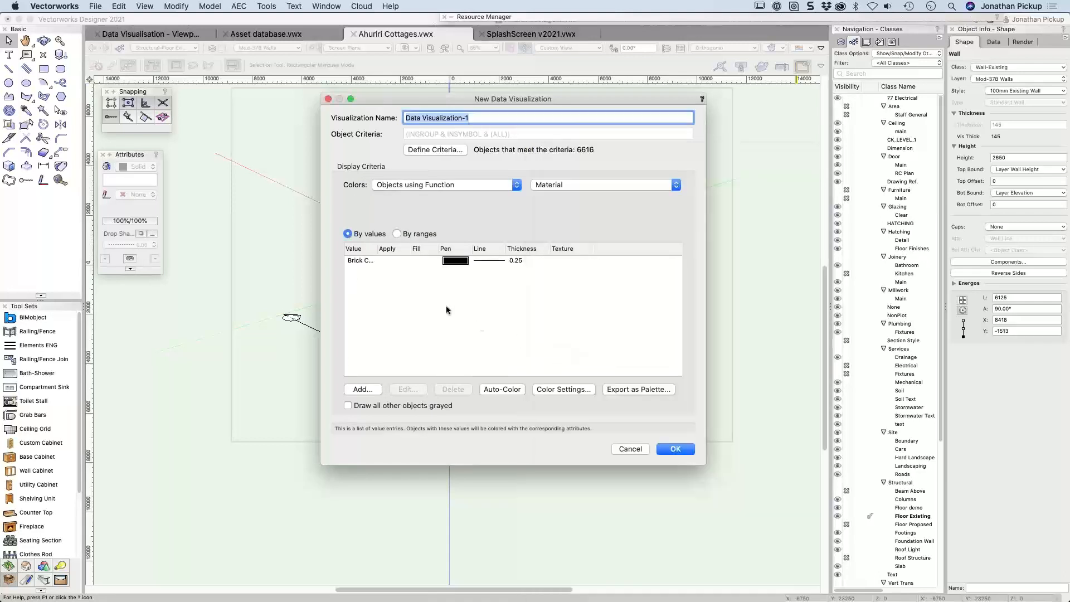
Apply attributes to the Brick Clay Standard (UK) MT value and set its fill to Solid
{"action": "left_click", "coordinate": [424, 261]}
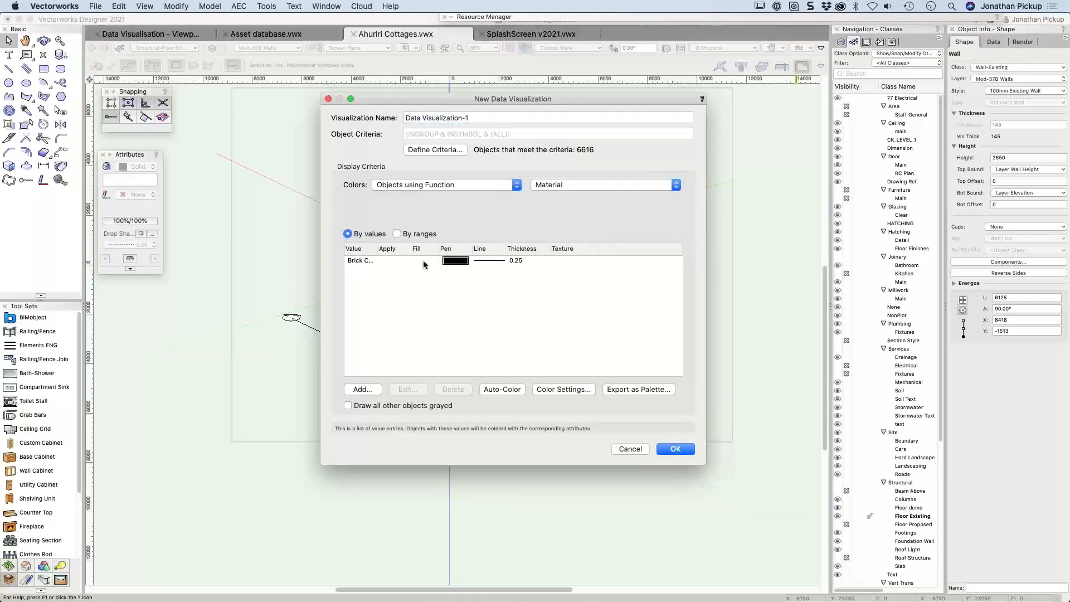
{"action": "left_click", "coordinate": [423, 262]}
{"action": "double_click", "coordinate": [422, 266]}
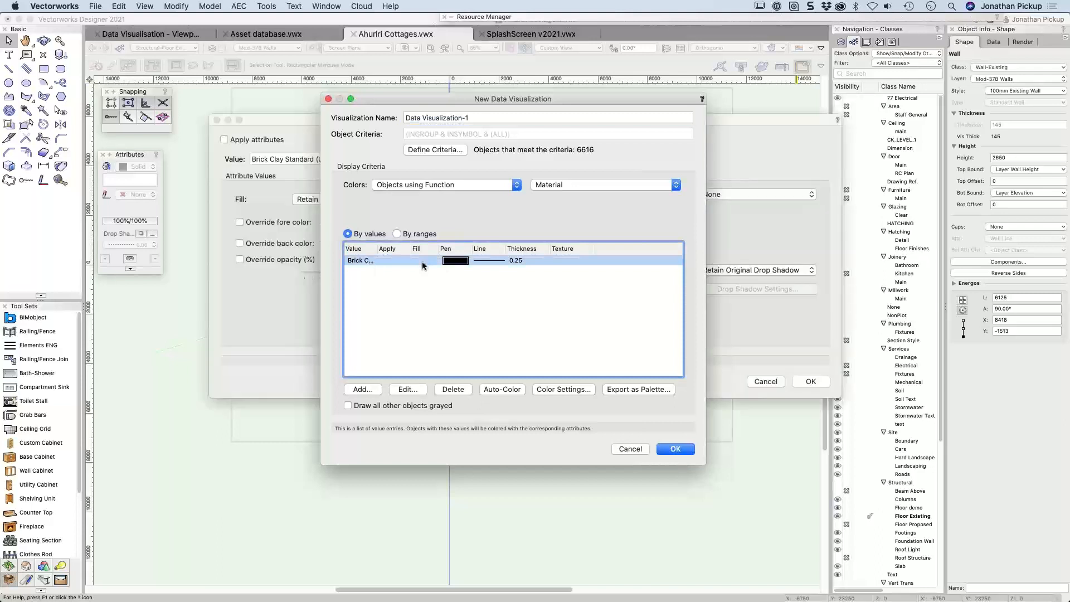
{"action": "left_click", "coordinate": [315, 201]}
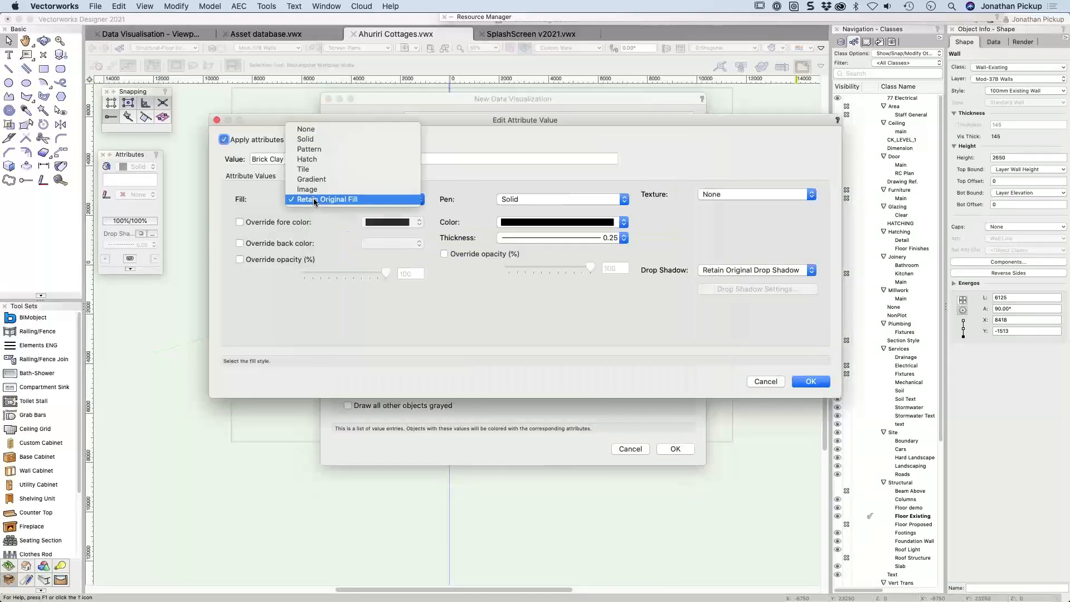
{"action": "left_click", "coordinate": [328, 142]}
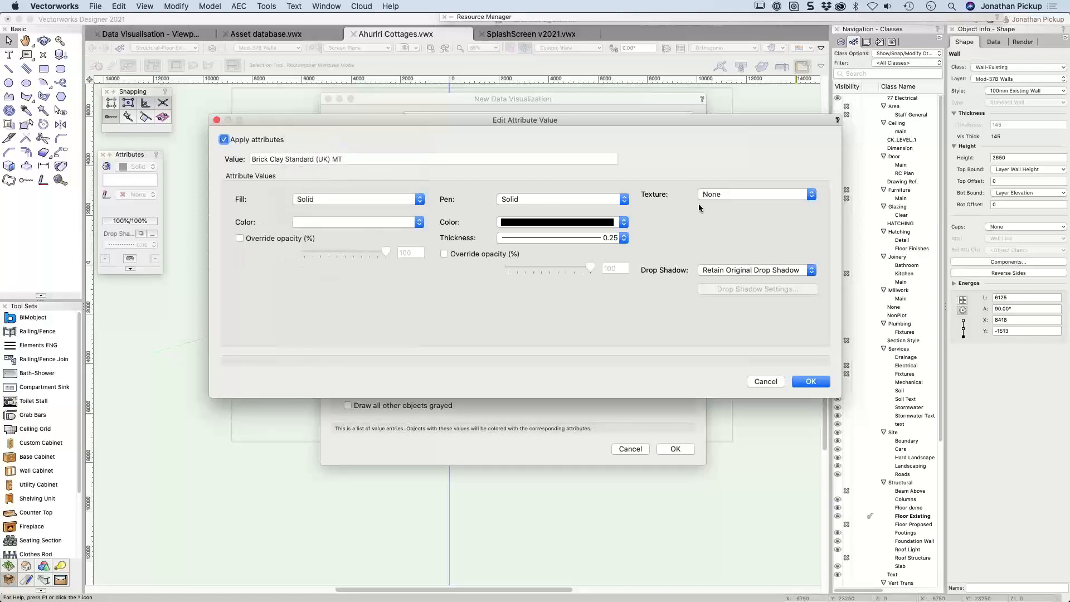
Assign the A-Pr_20_93_52_15 Clay Brick texture to the brick value and save the new data visualization
{"action": "left_click", "coordinate": [731, 194]}
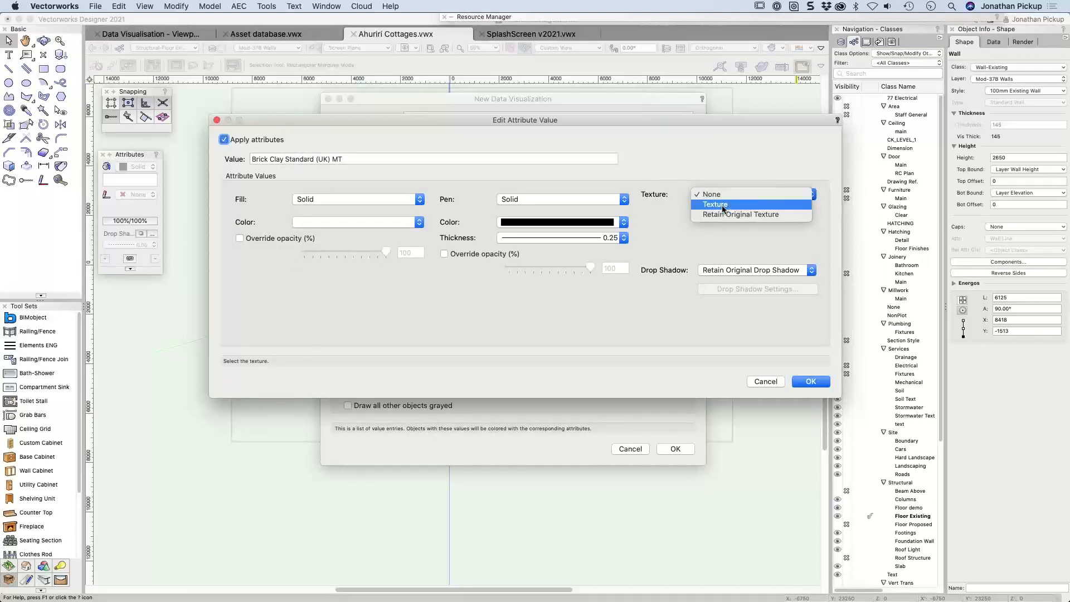
{"action": "left_click", "coordinate": [718, 204]}
{"action": "left_click", "coordinate": [784, 223]}
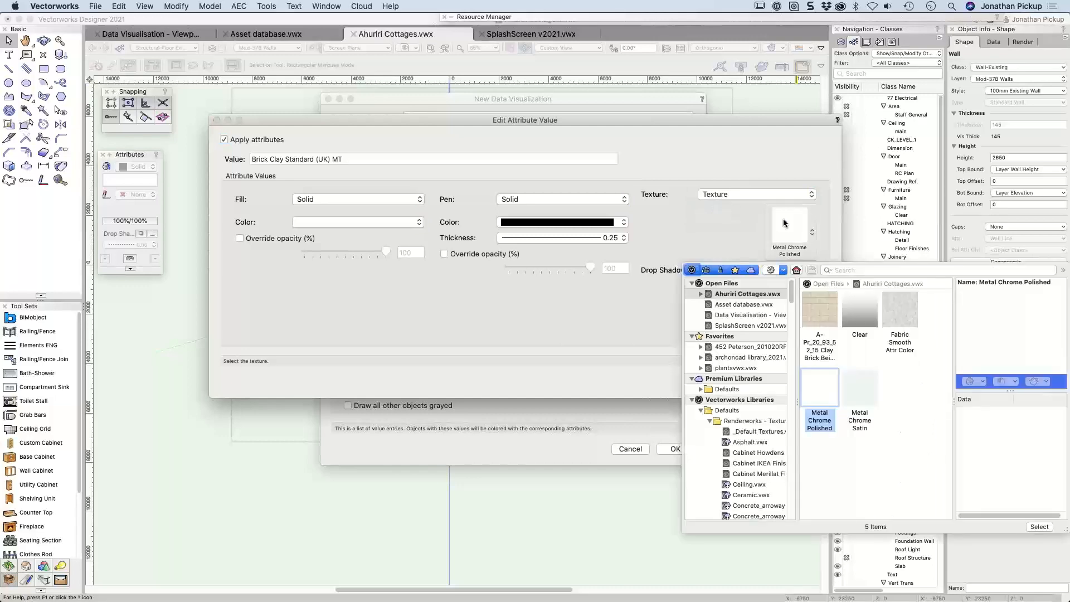
{"action": "double_click", "coordinate": [820, 312]}
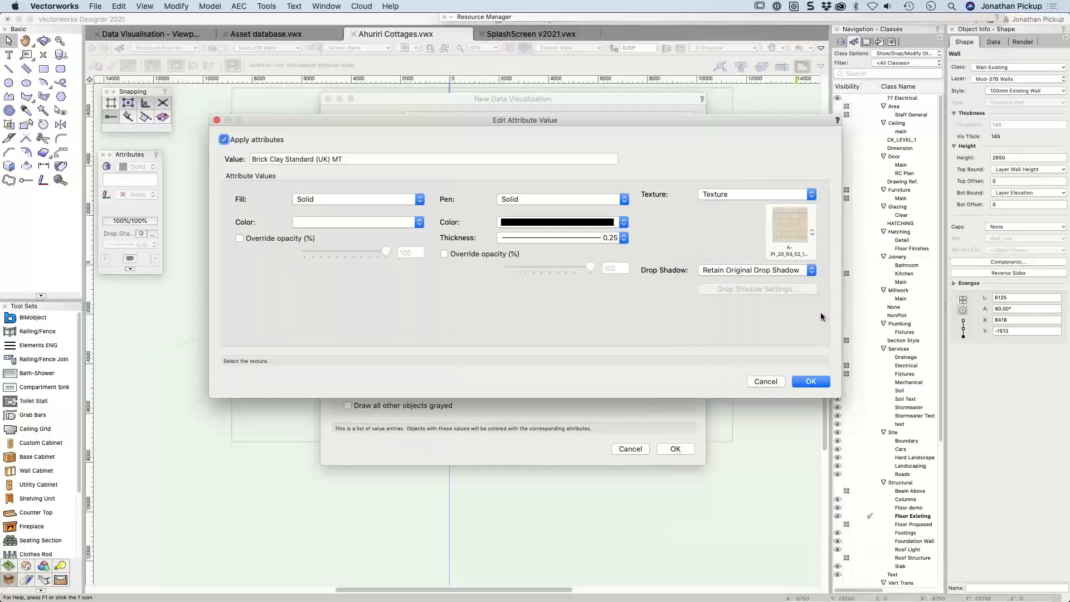
{"action": "left_click", "coordinate": [810, 382]}
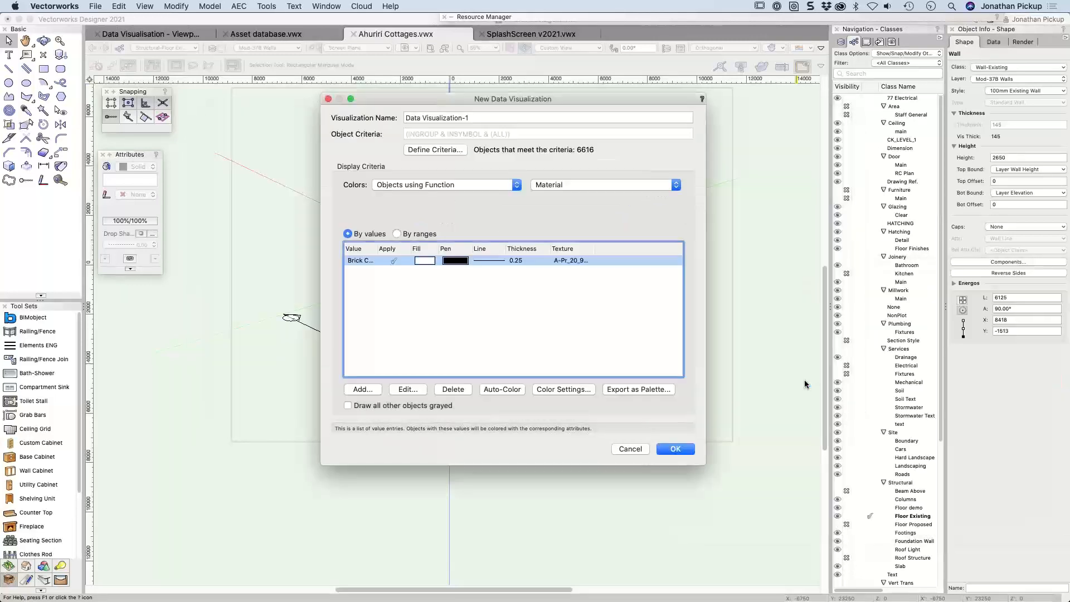
{"action": "left_click", "coordinate": [676, 450]}
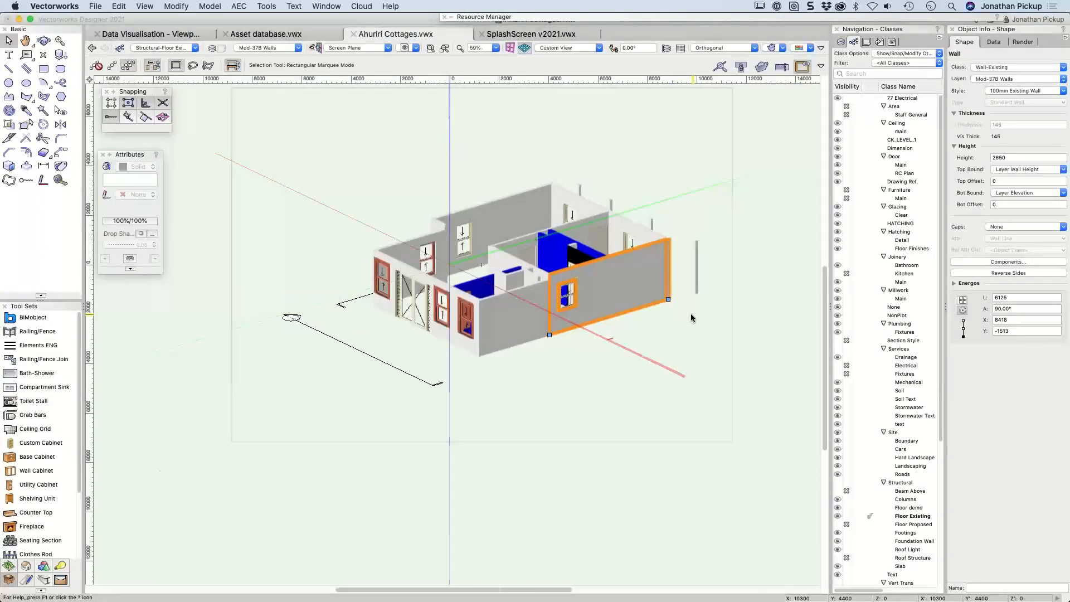
Edit Data Visualization-1 so the Brick Clay Standard (UK) MT value has no texture and a red solid fill, and save it
{"action": "scroll", "coordinate": [691, 318], "scroll_direction": "up", "scroll_amount": 5}
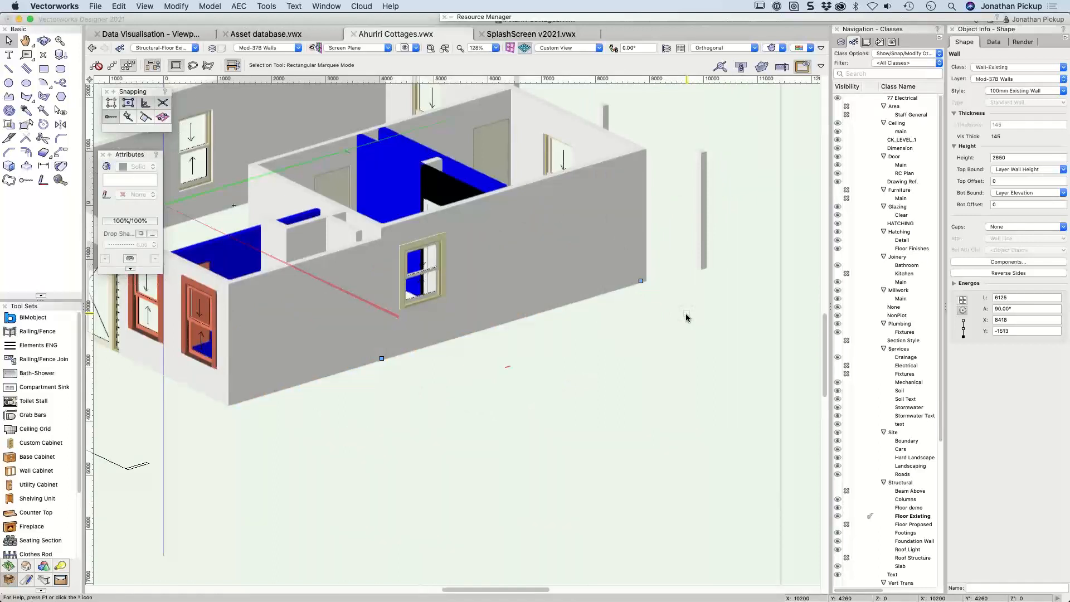
{"action": "scroll", "coordinate": [686, 317], "scroll_direction": "down", "scroll_amount": 3}
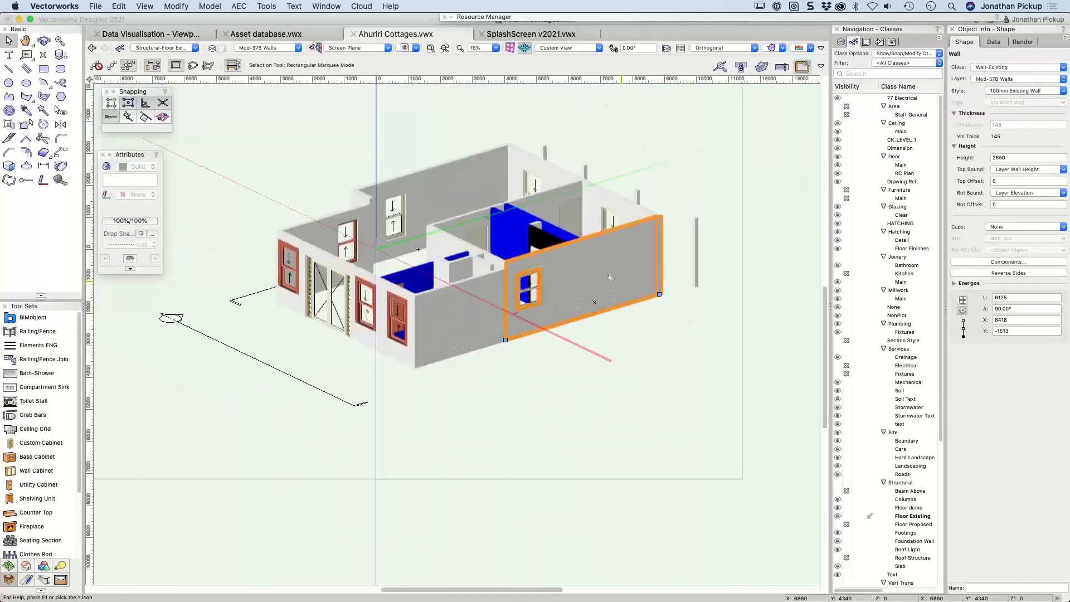
{"action": "scroll", "coordinate": [609, 277], "scroll_direction": "up", "scroll_amount": 3}
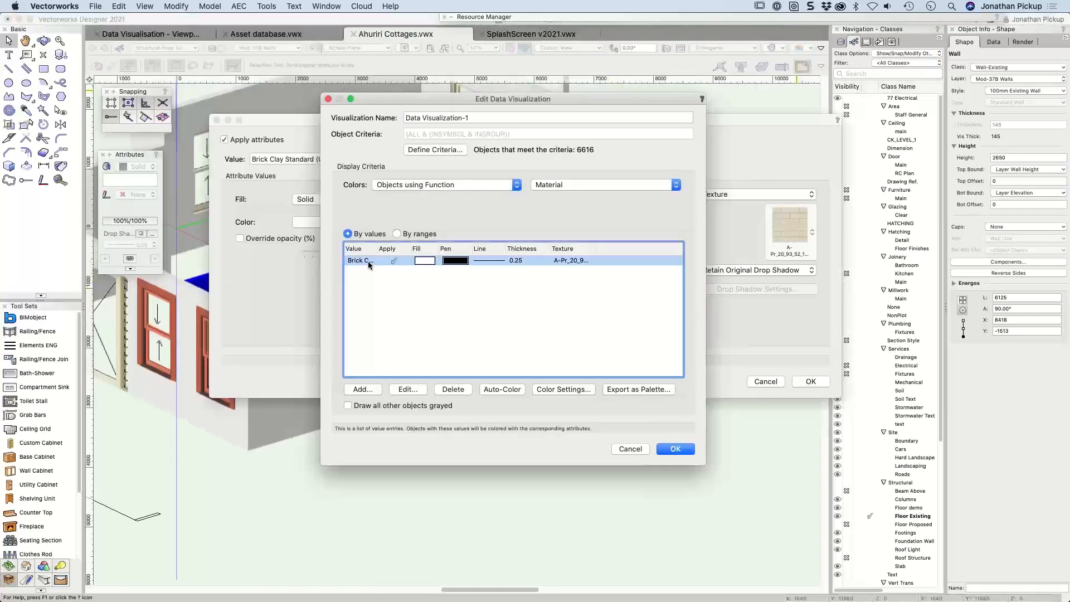
{"action": "double_click", "coordinate": [368, 261]}
{"action": "left_click", "coordinate": [778, 199]}
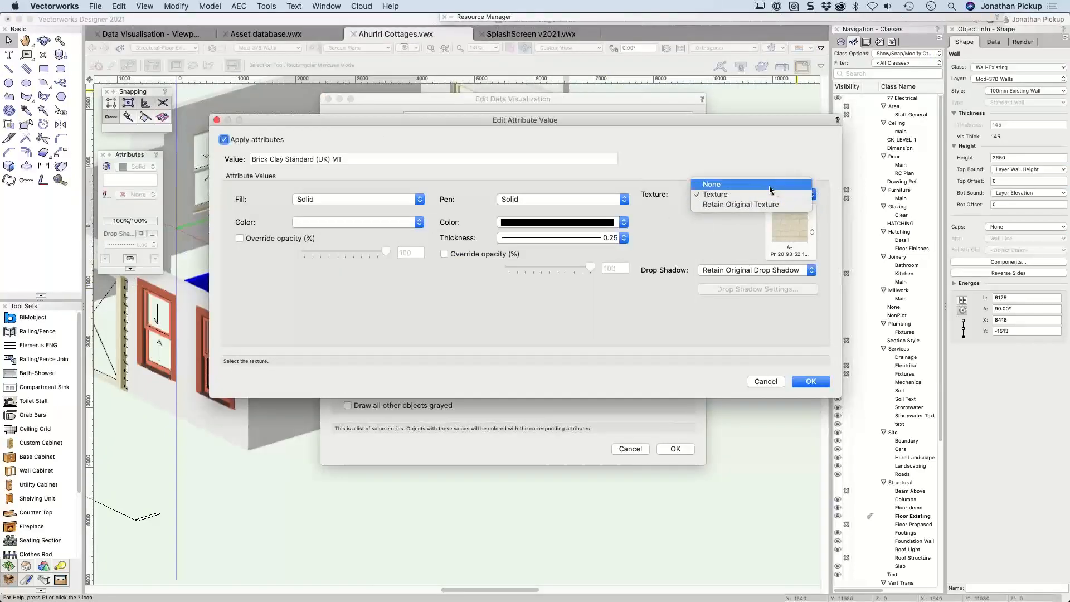
{"action": "left_click", "coordinate": [770, 184]}
{"action": "left_click", "coordinate": [321, 223]}
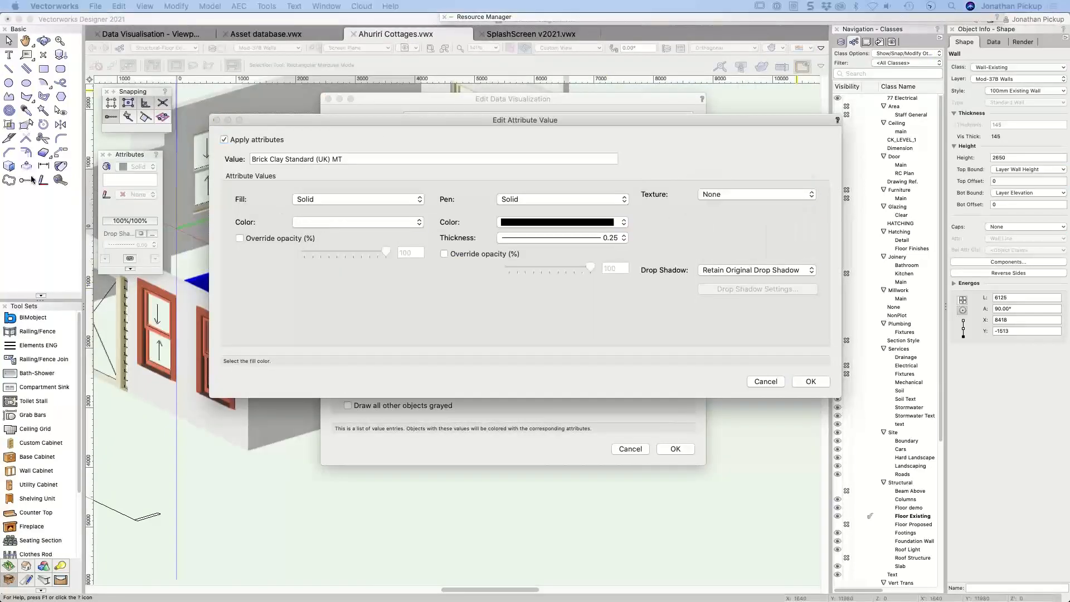
{"action": "left_click", "coordinate": [22, 81]}
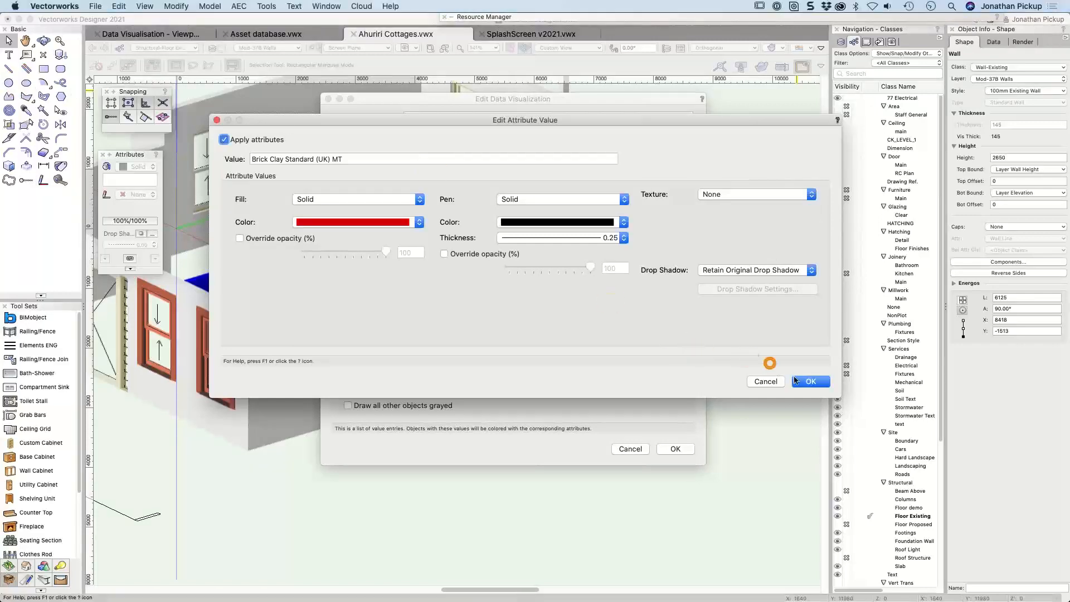
{"action": "left_click", "coordinate": [812, 382]}
{"action": "left_click", "coordinate": [675, 448]}
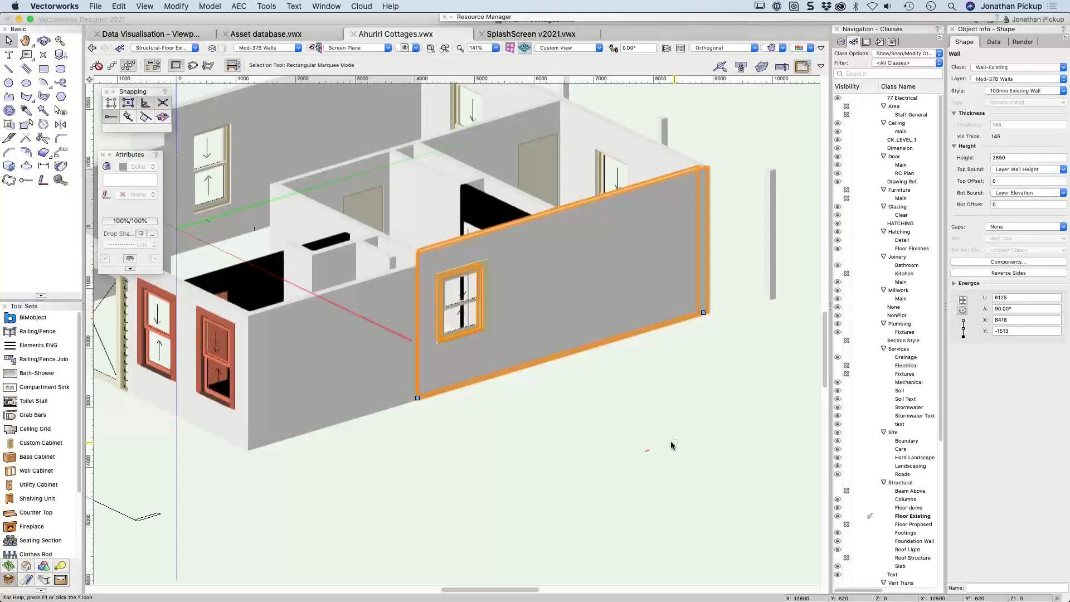
Switch to Top/Plan view and examine the cladding component of the selected external wall beside its window
{"action": "key", "text": "super+5"}
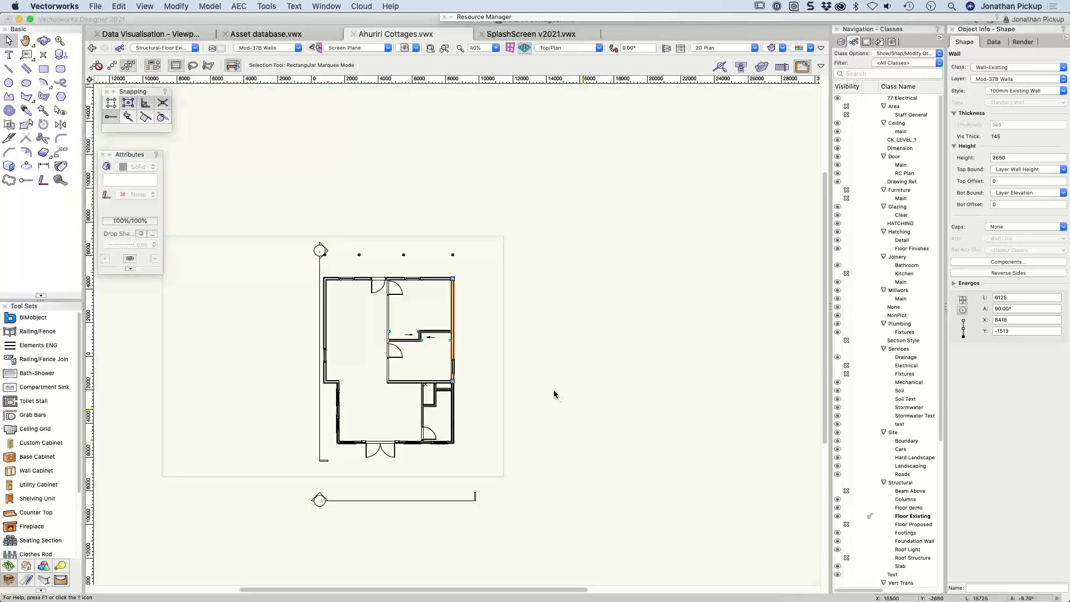
{"action": "scroll", "coordinate": [539, 382], "scroll_direction": "up", "scroll_amount": 5}
{"action": "middle_click_drag", "start_coordinate": [313, 258], "coordinate": [505, 324]}
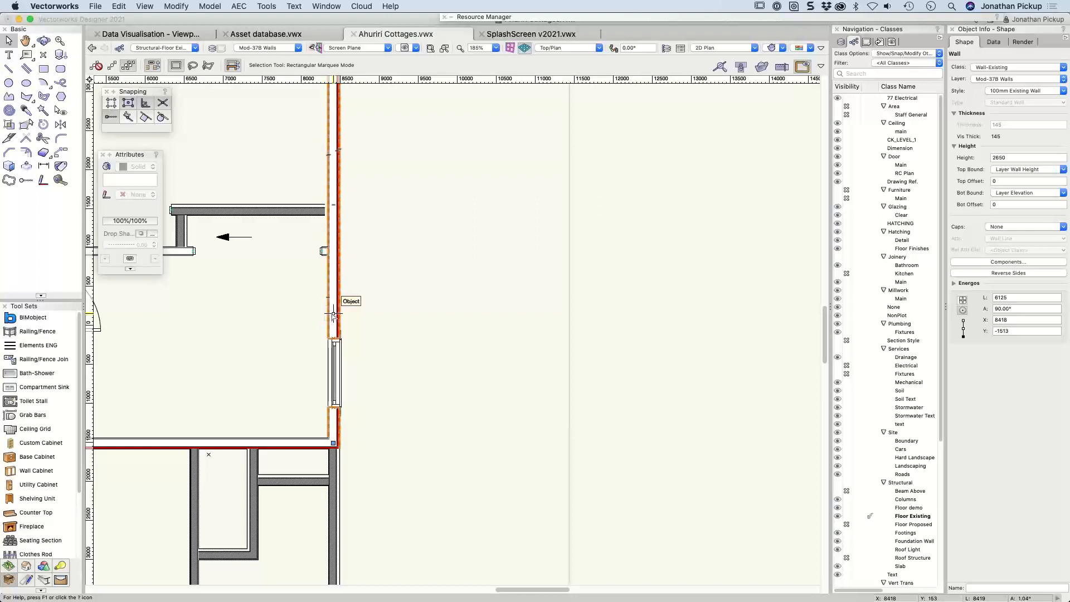
{"action": "scroll", "coordinate": [333, 315], "scroll_direction": "up", "scroll_amount": 1}
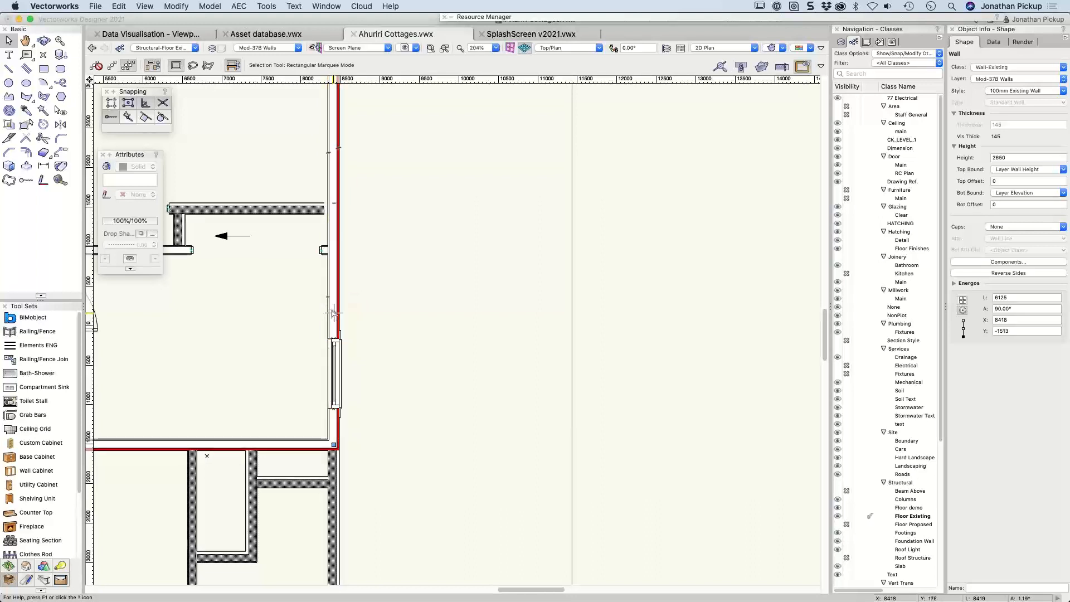
{"action": "scroll", "coordinate": [333, 313], "scroll_direction": "up", "scroll_amount": 10}
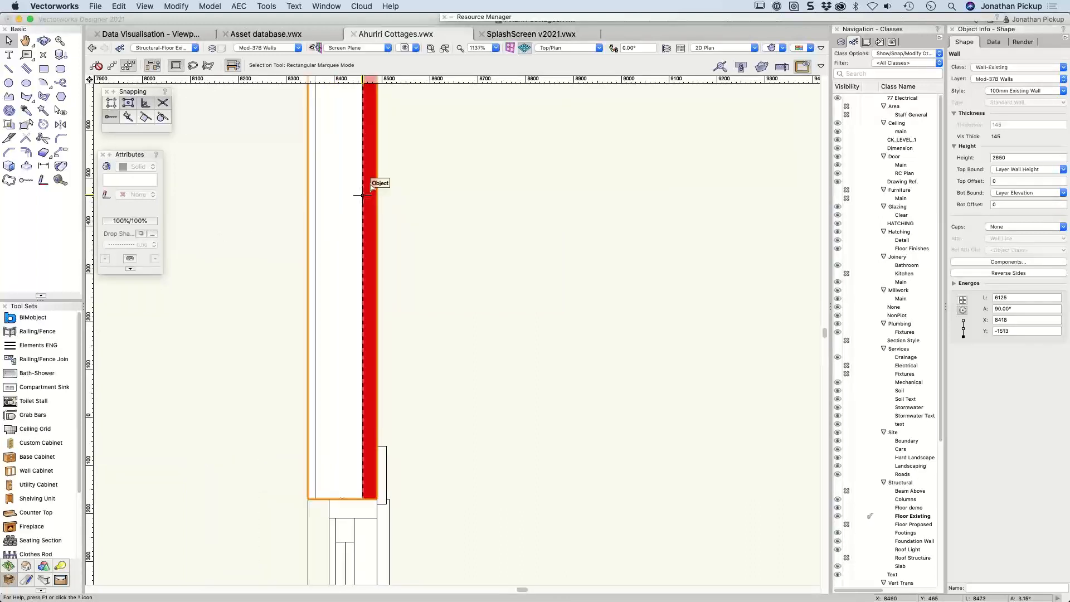